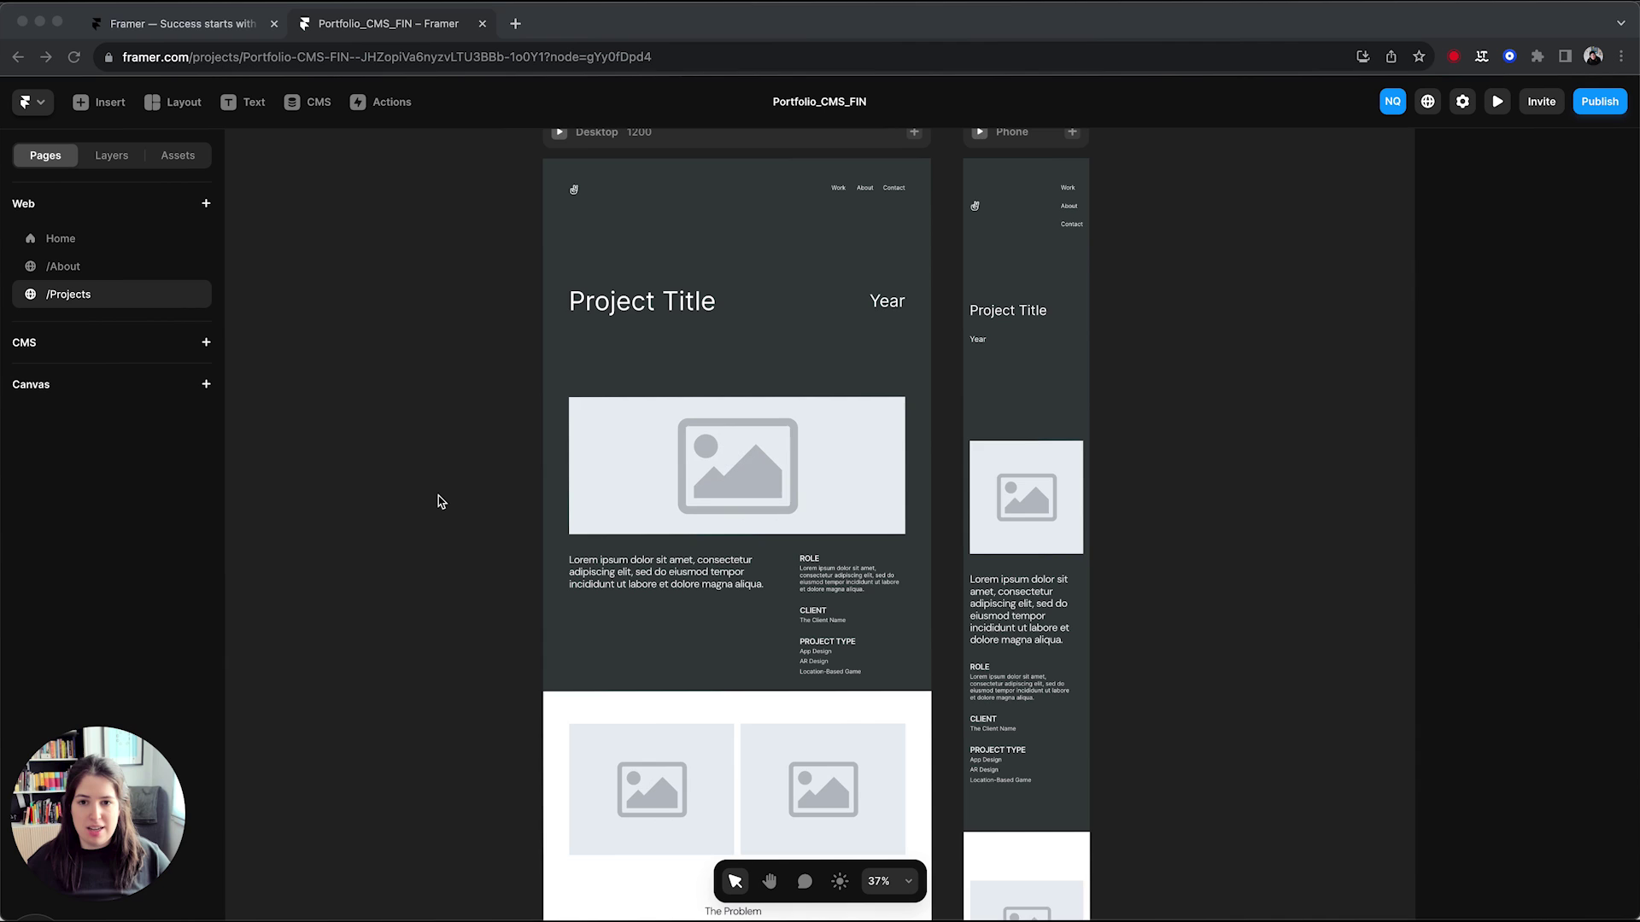
pyautogui.scroll(2, 437, 500)
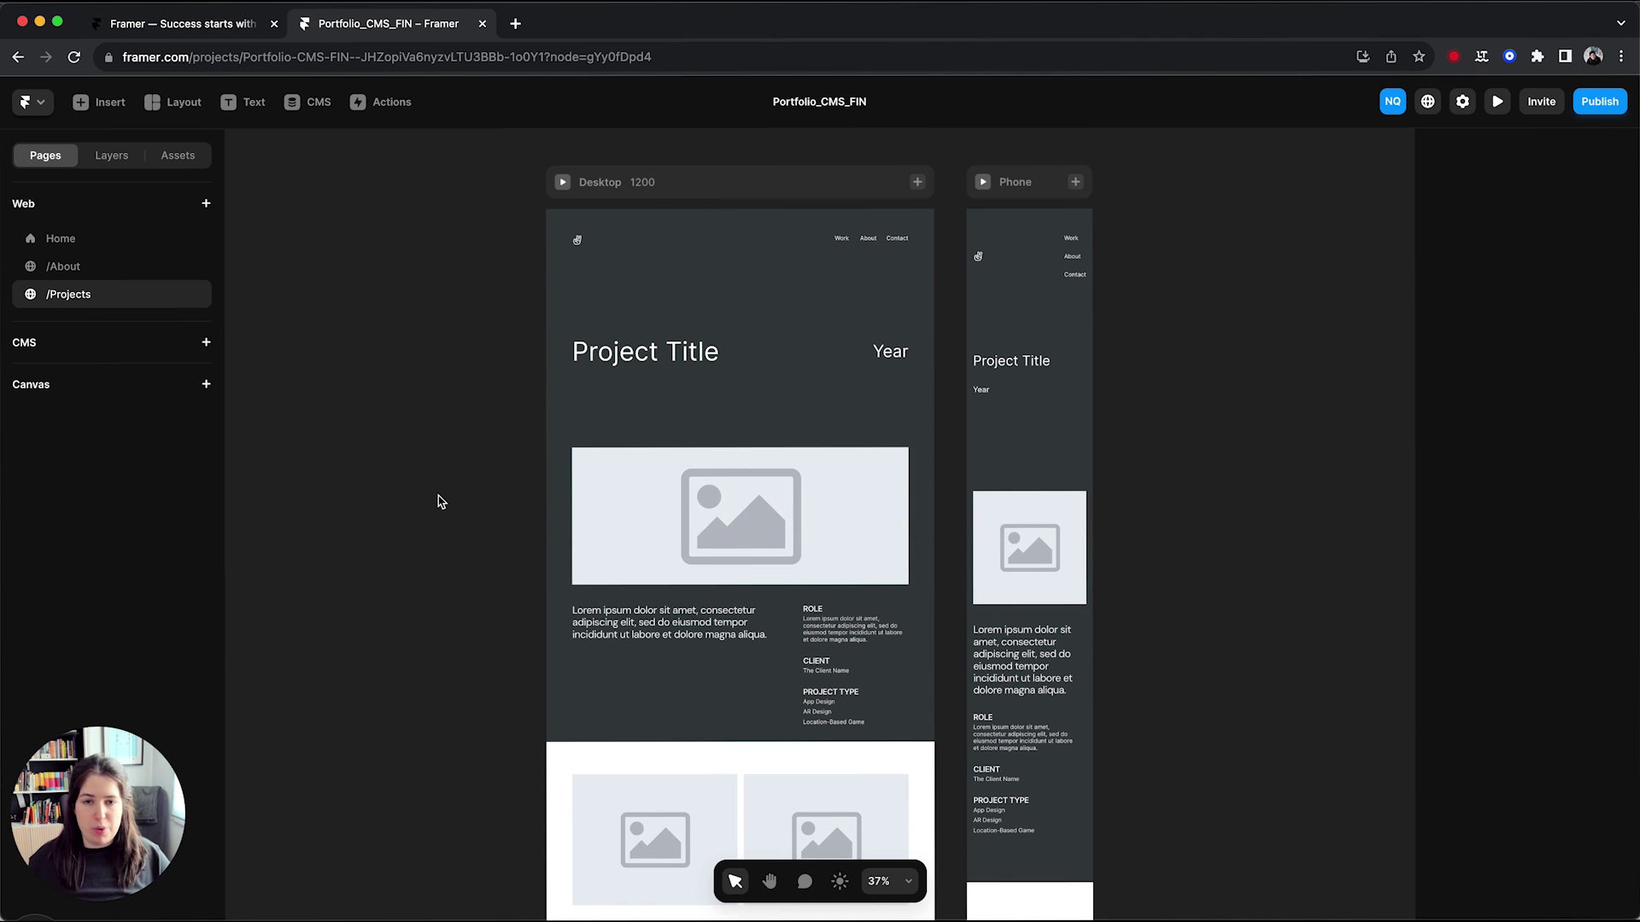
# Review the Home, About and Projects pages on the canvas
pyautogui.click(112, 235)
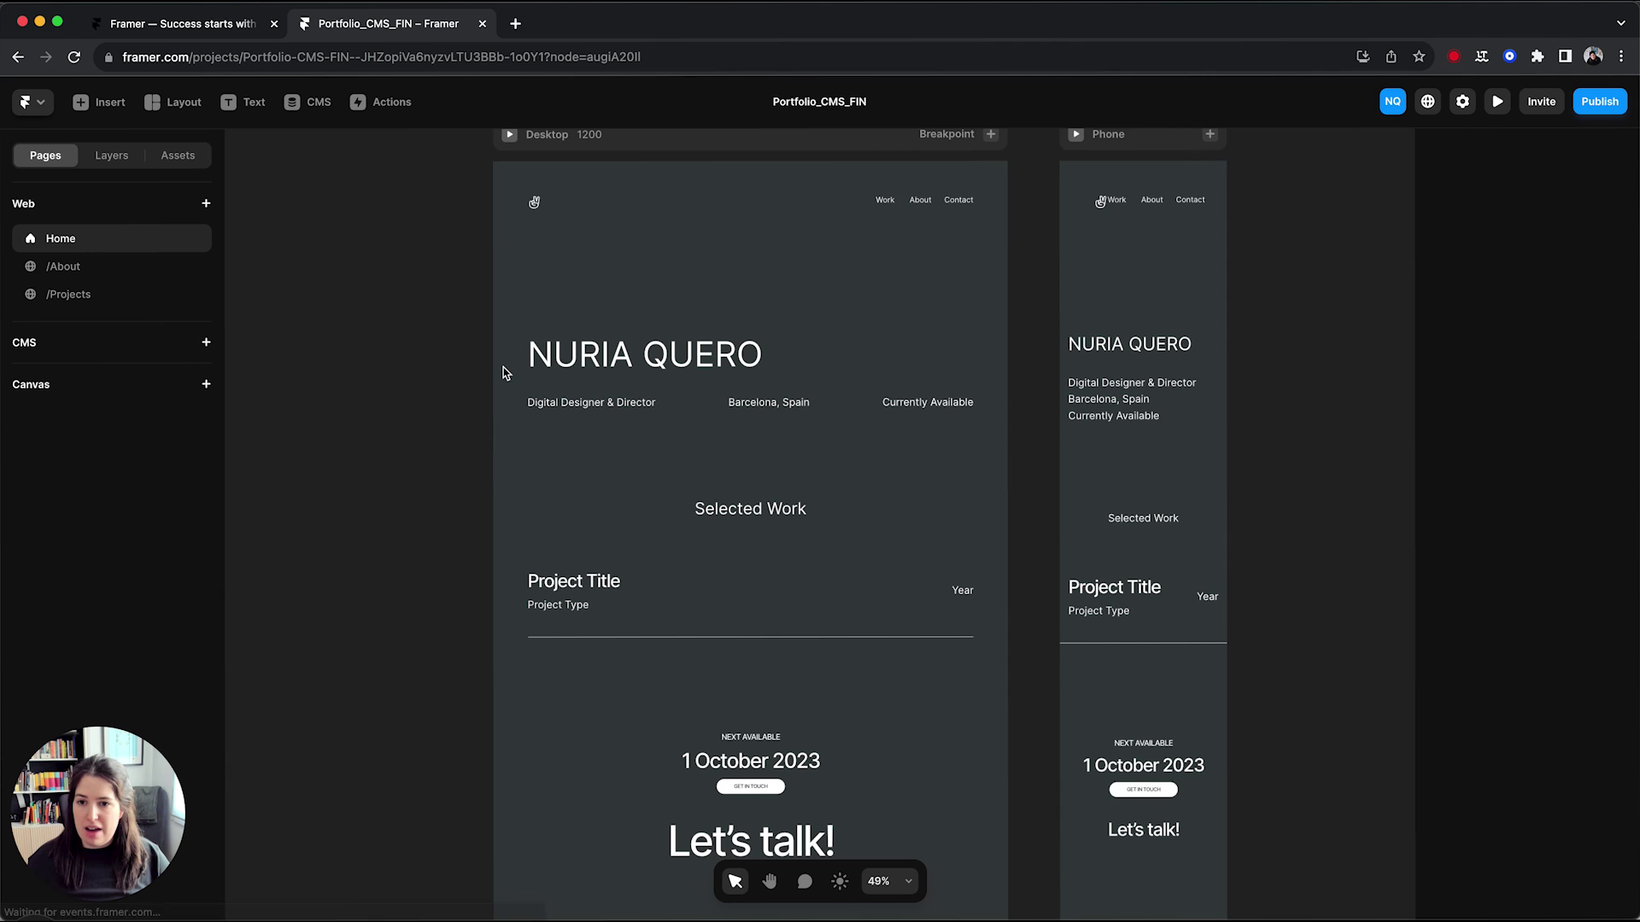
pyautogui.click(117, 267)
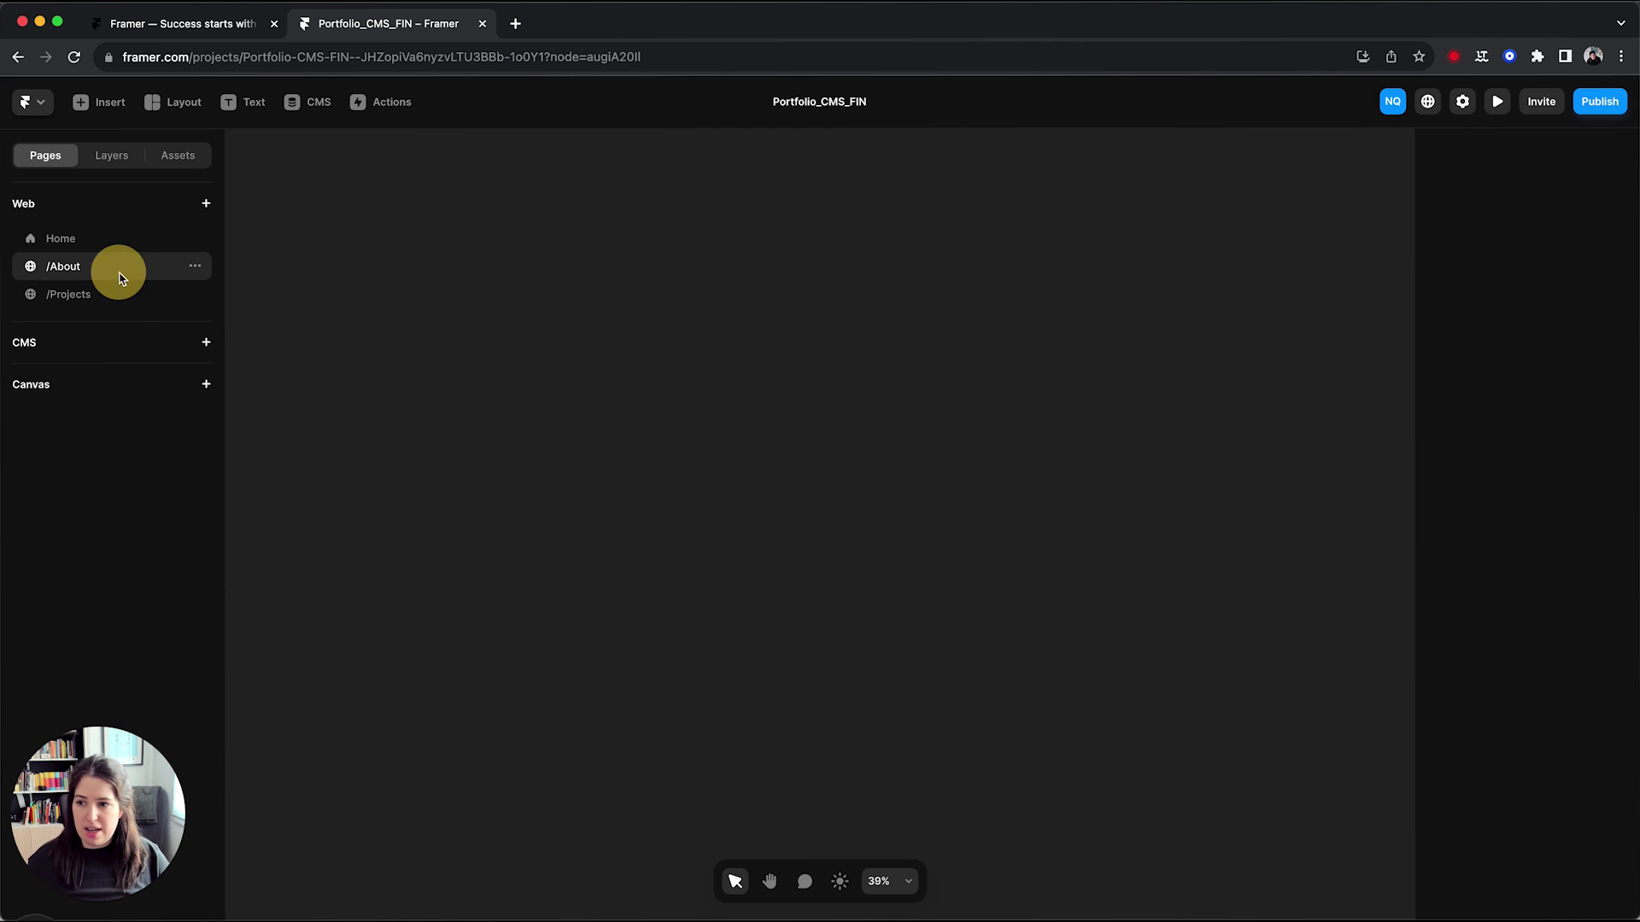
pyautogui.click(77, 295)
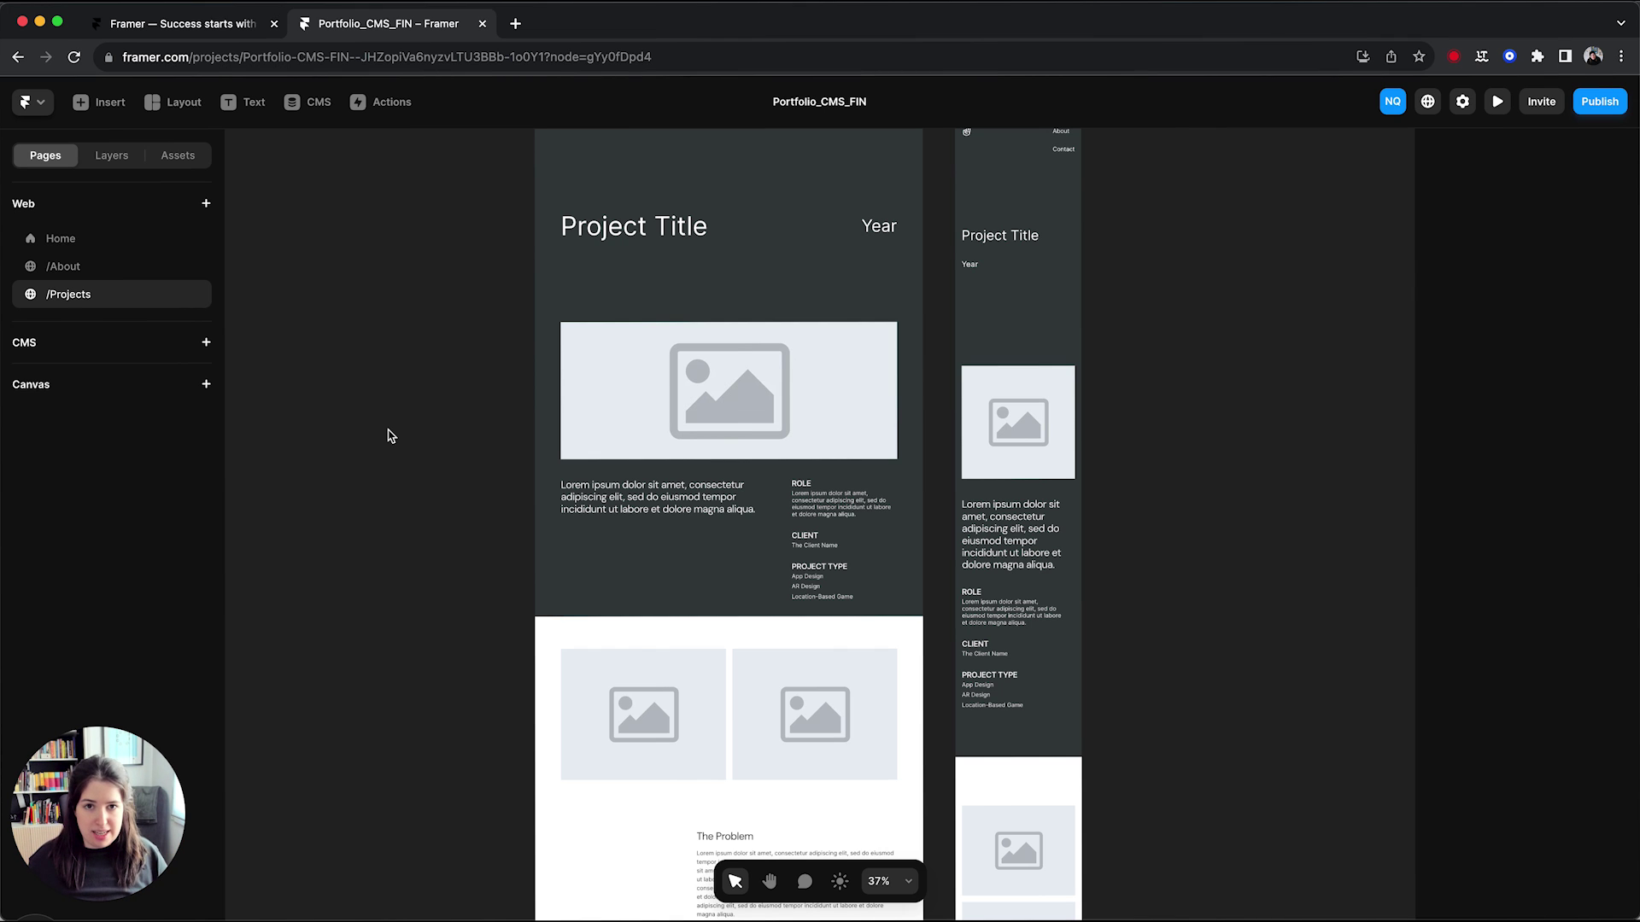
pyautogui.scroll(3, 391, 437)
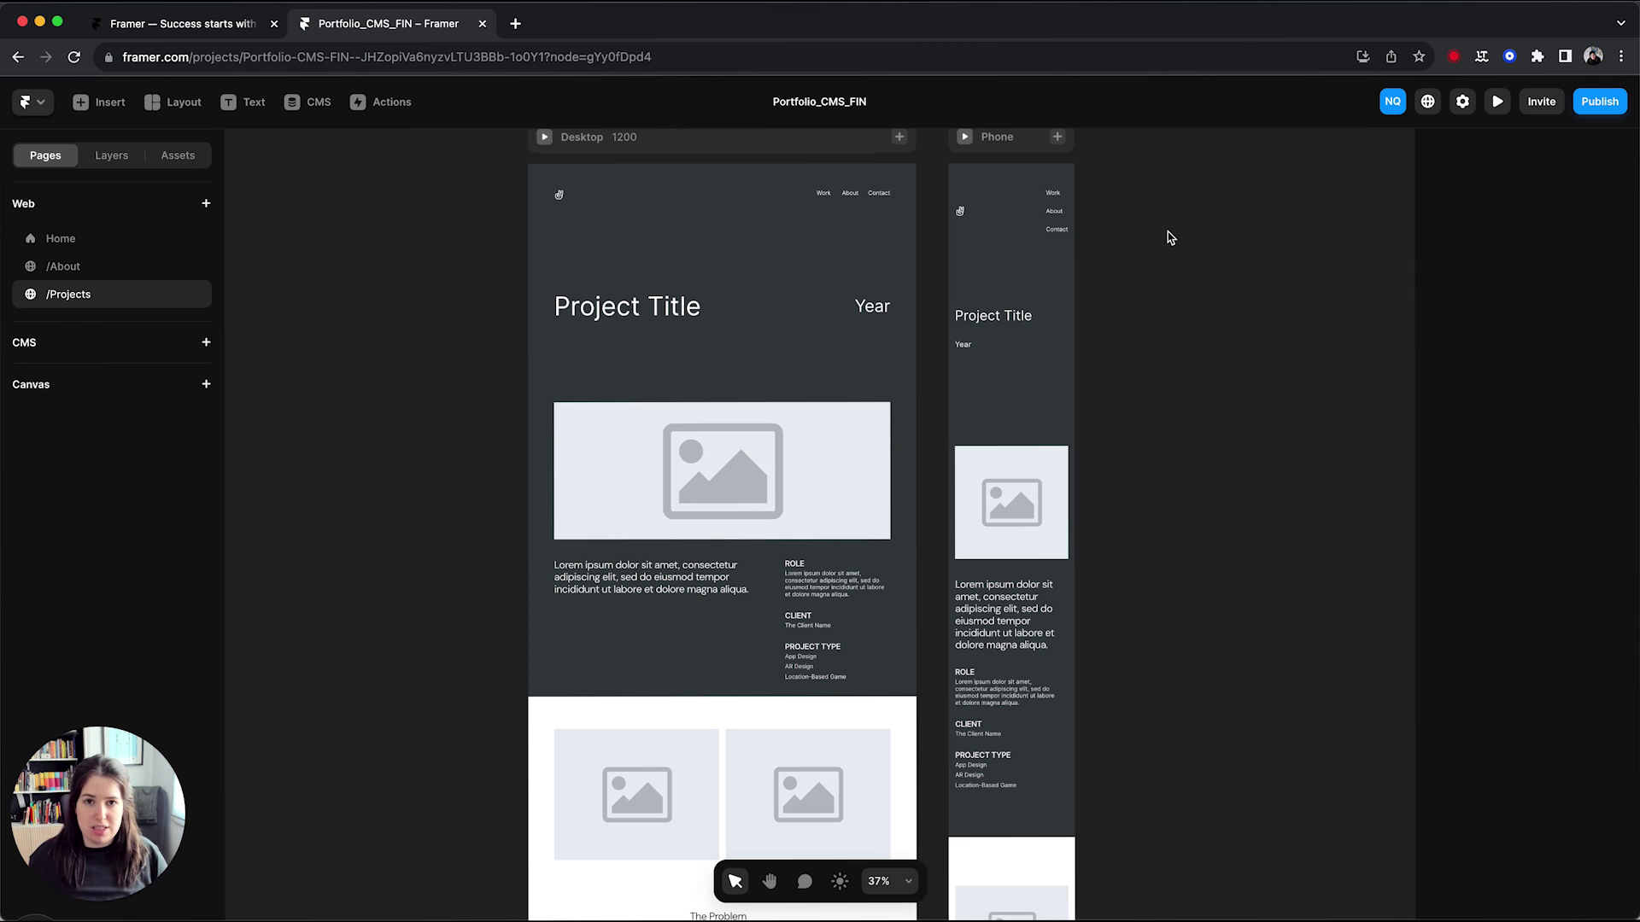
pyautogui.scroll(1, 1169, 238)
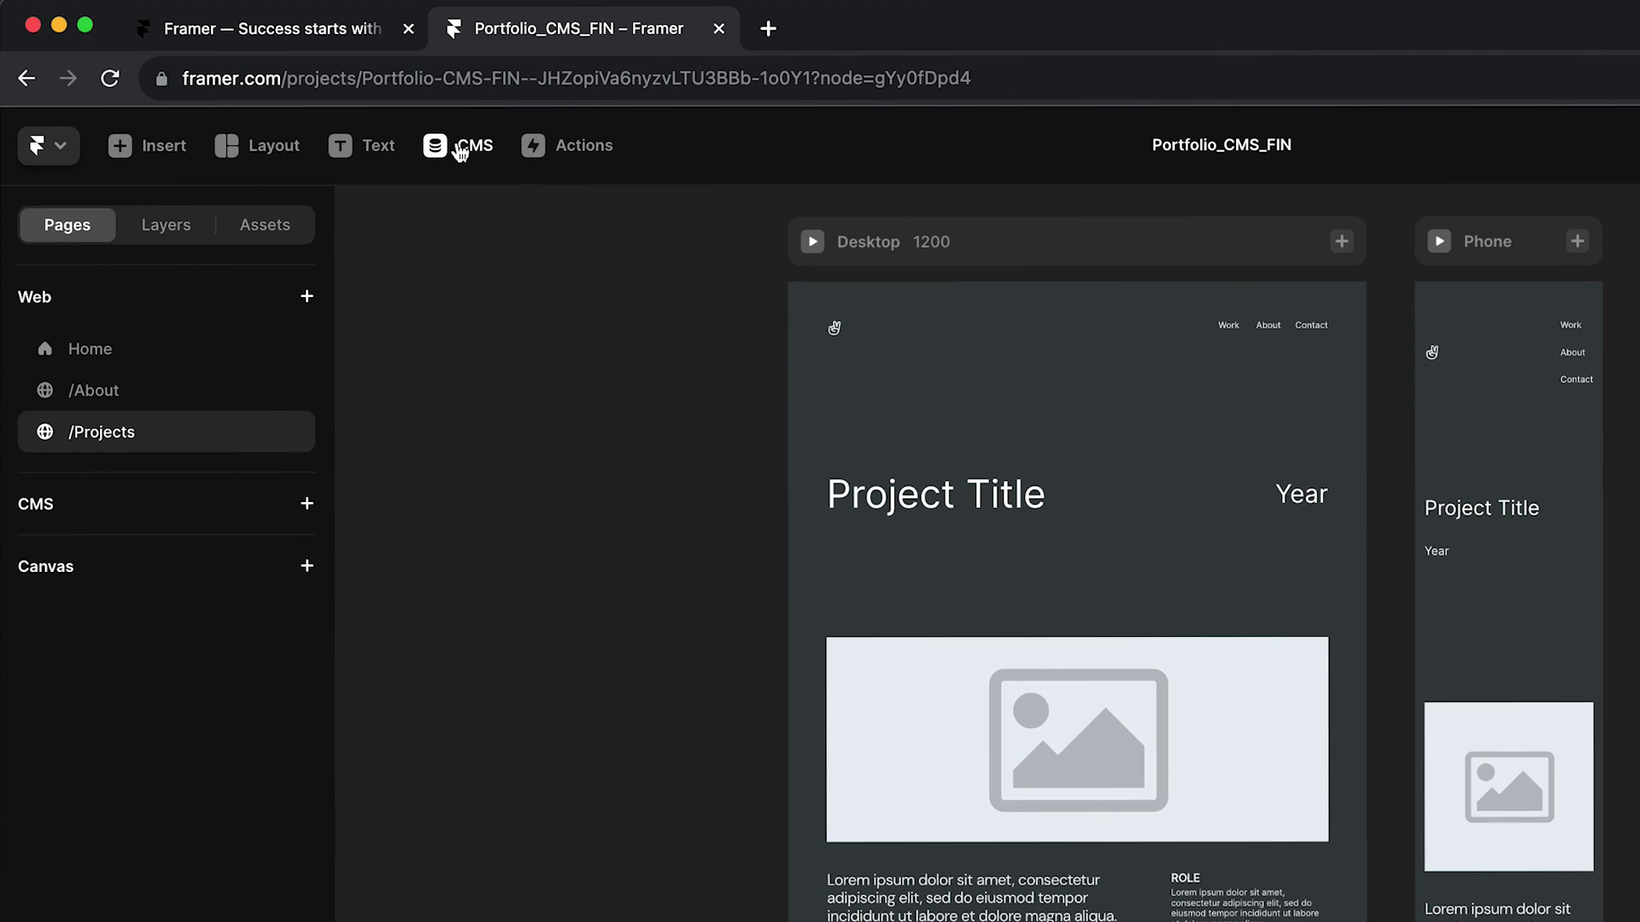
# Add a CMS collection named Projects, leaving it with only Title and Slug fields
pyautogui.click(313, 106)
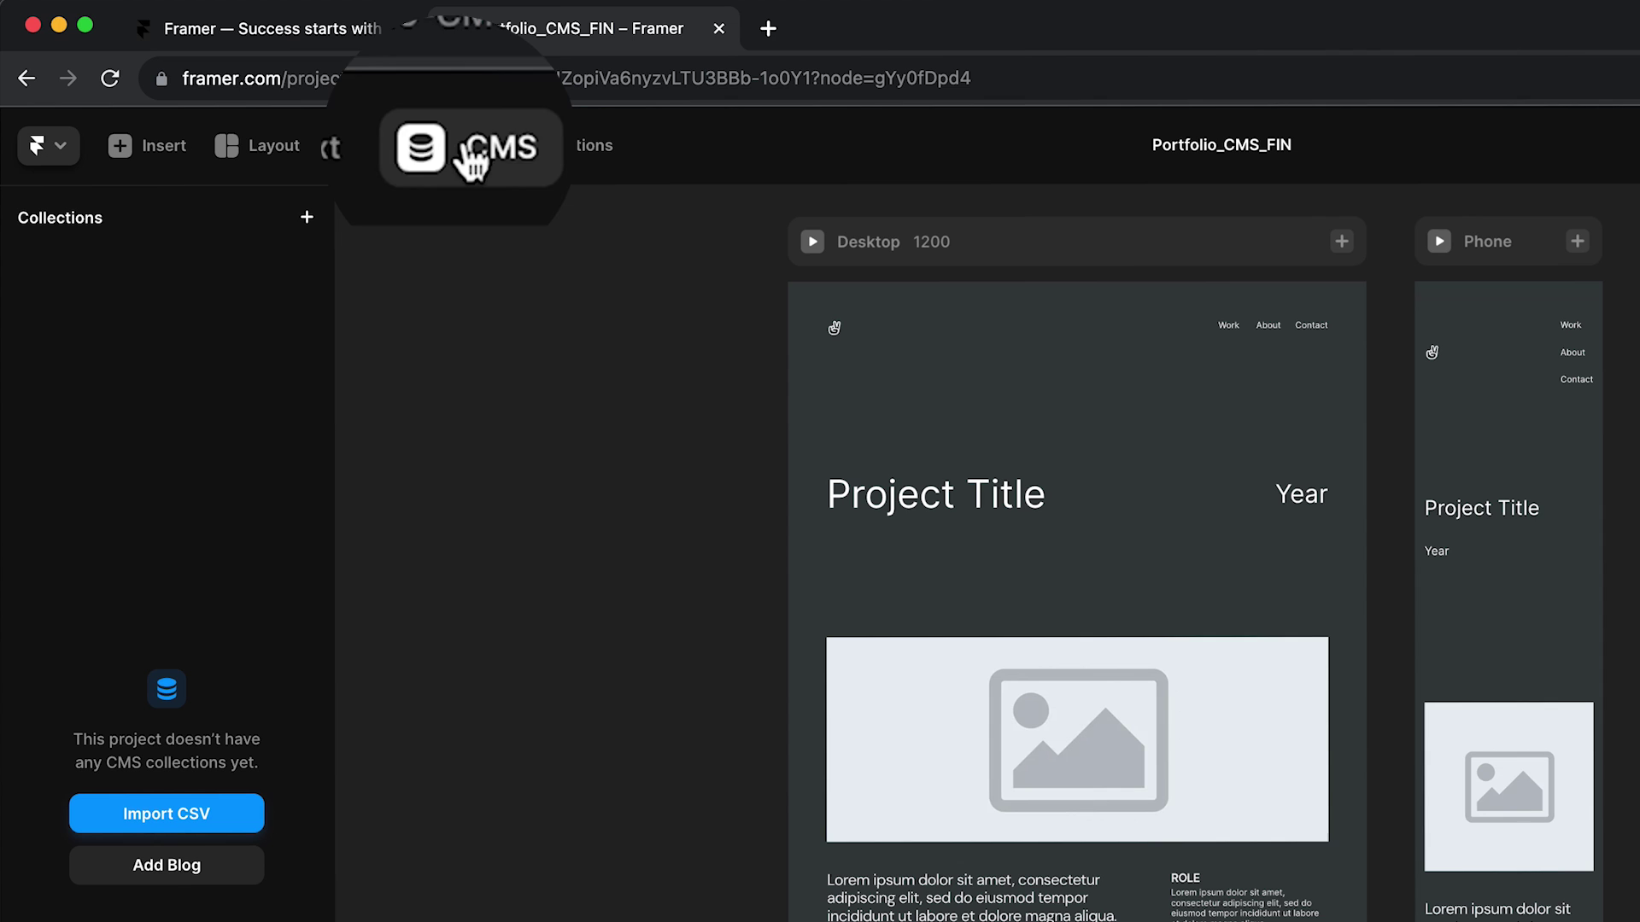
pyautogui.click(304, 227)
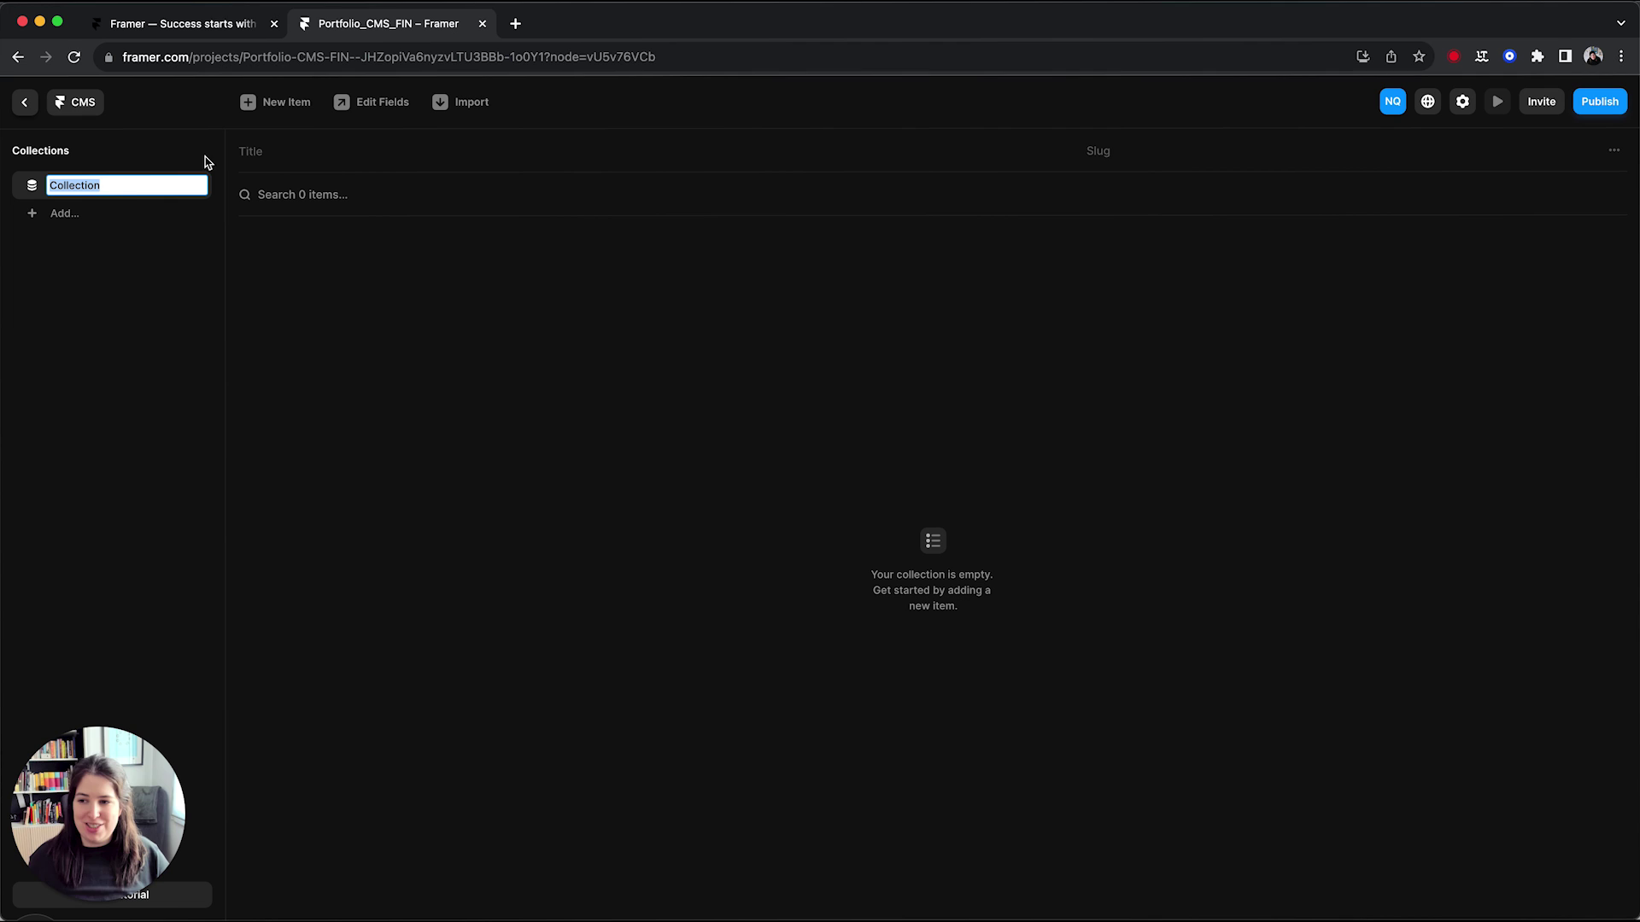
pyautogui.write('Proj')
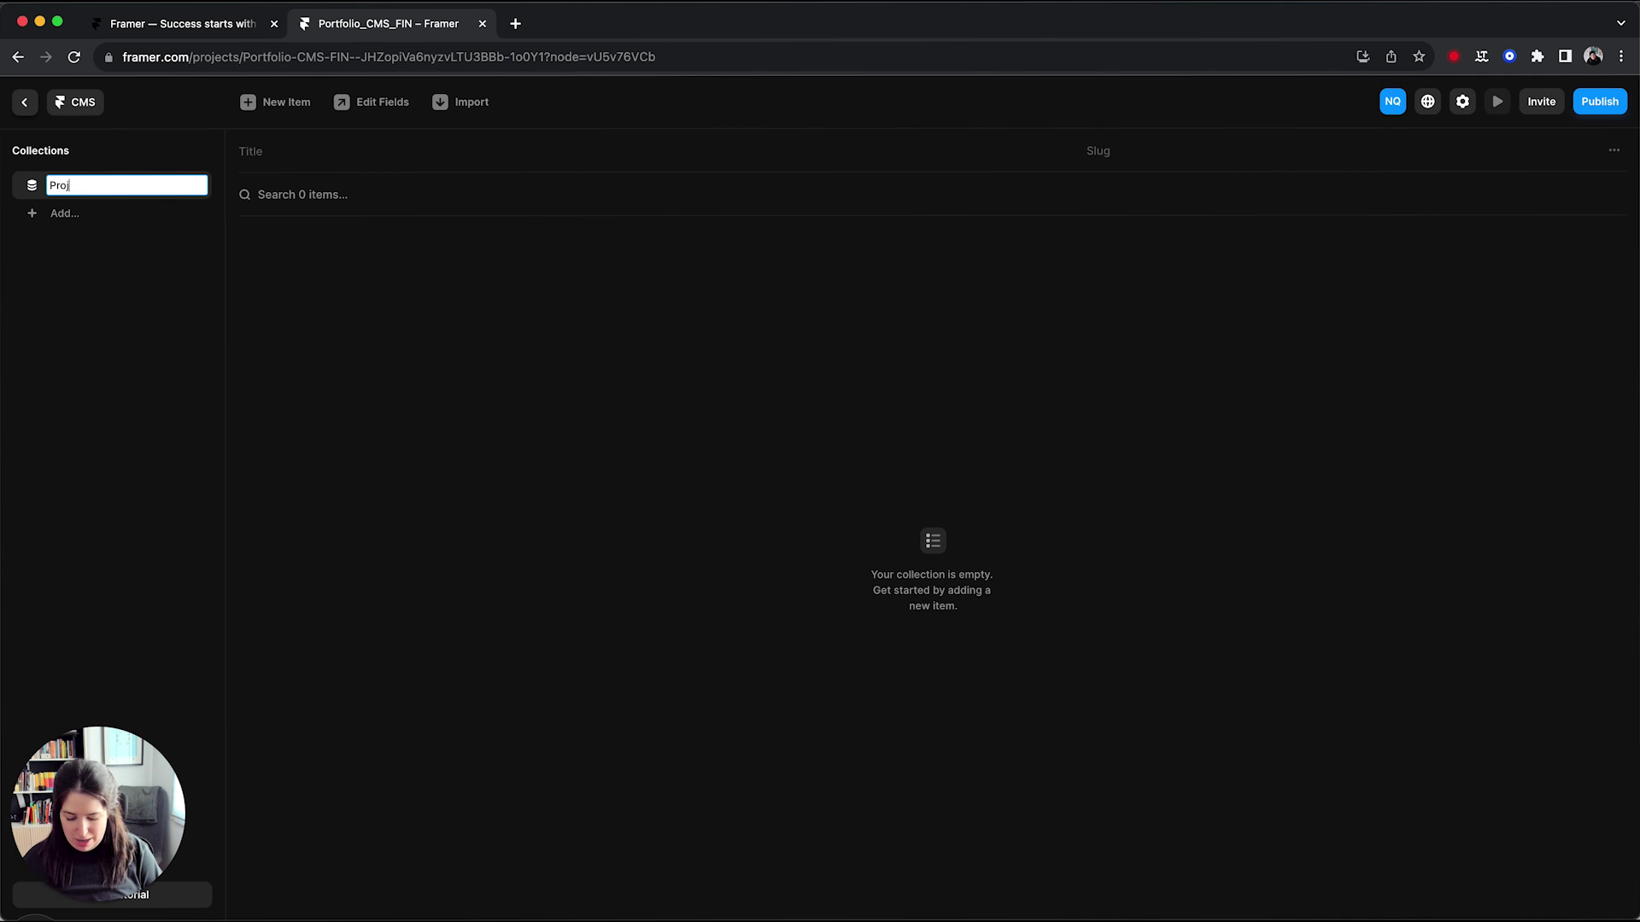
pyautogui.write('ects')
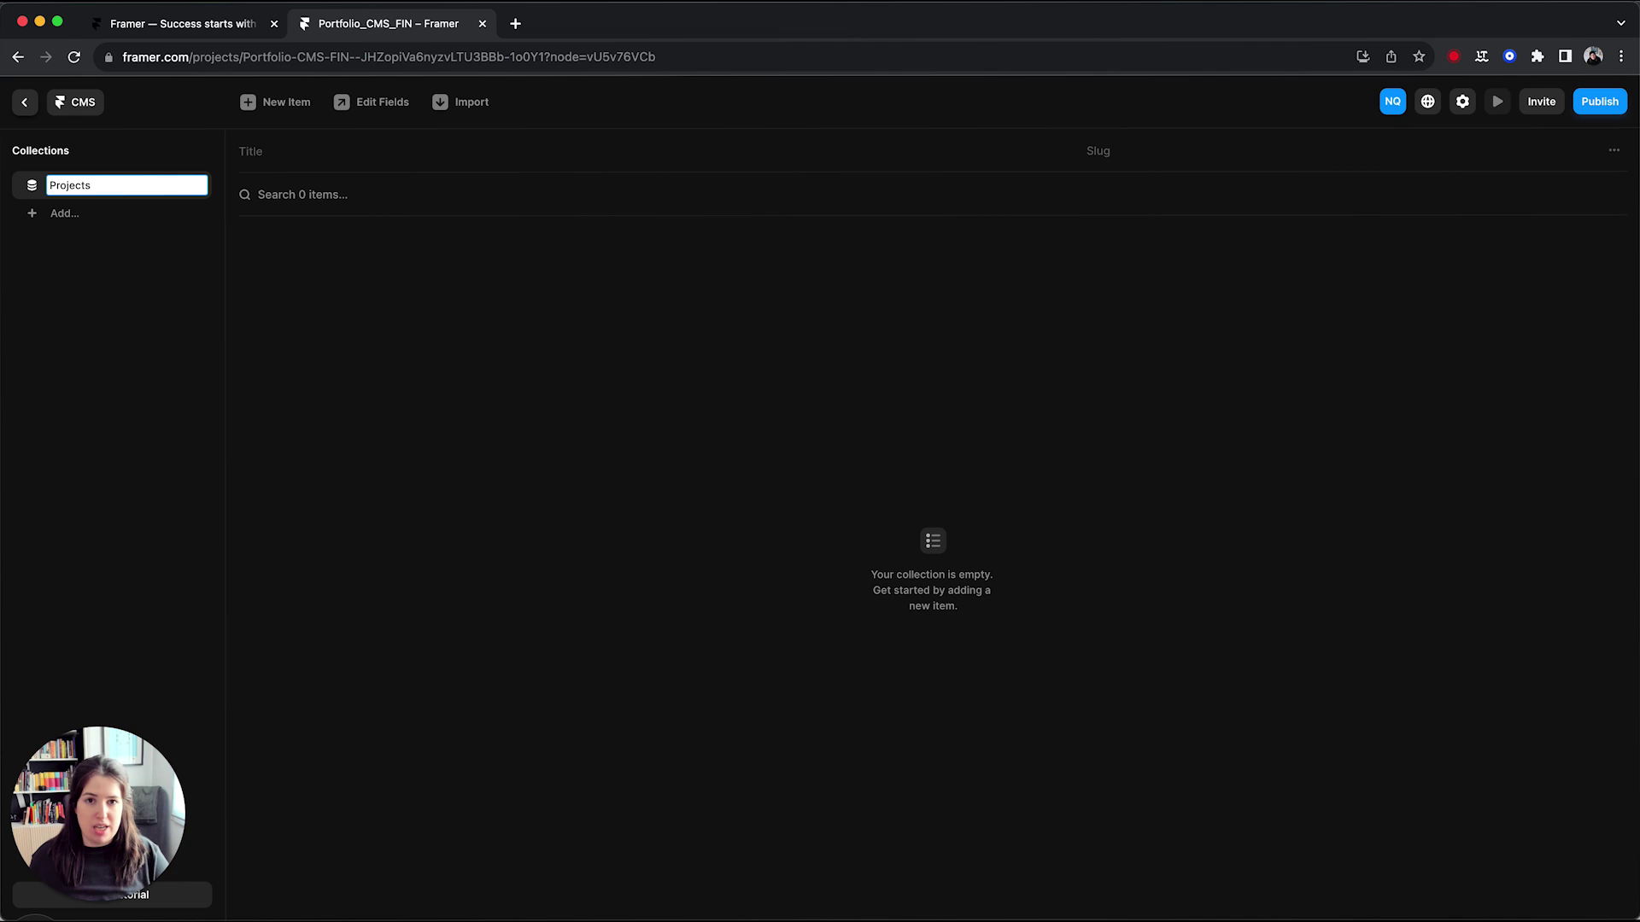
pyautogui.press('Return')
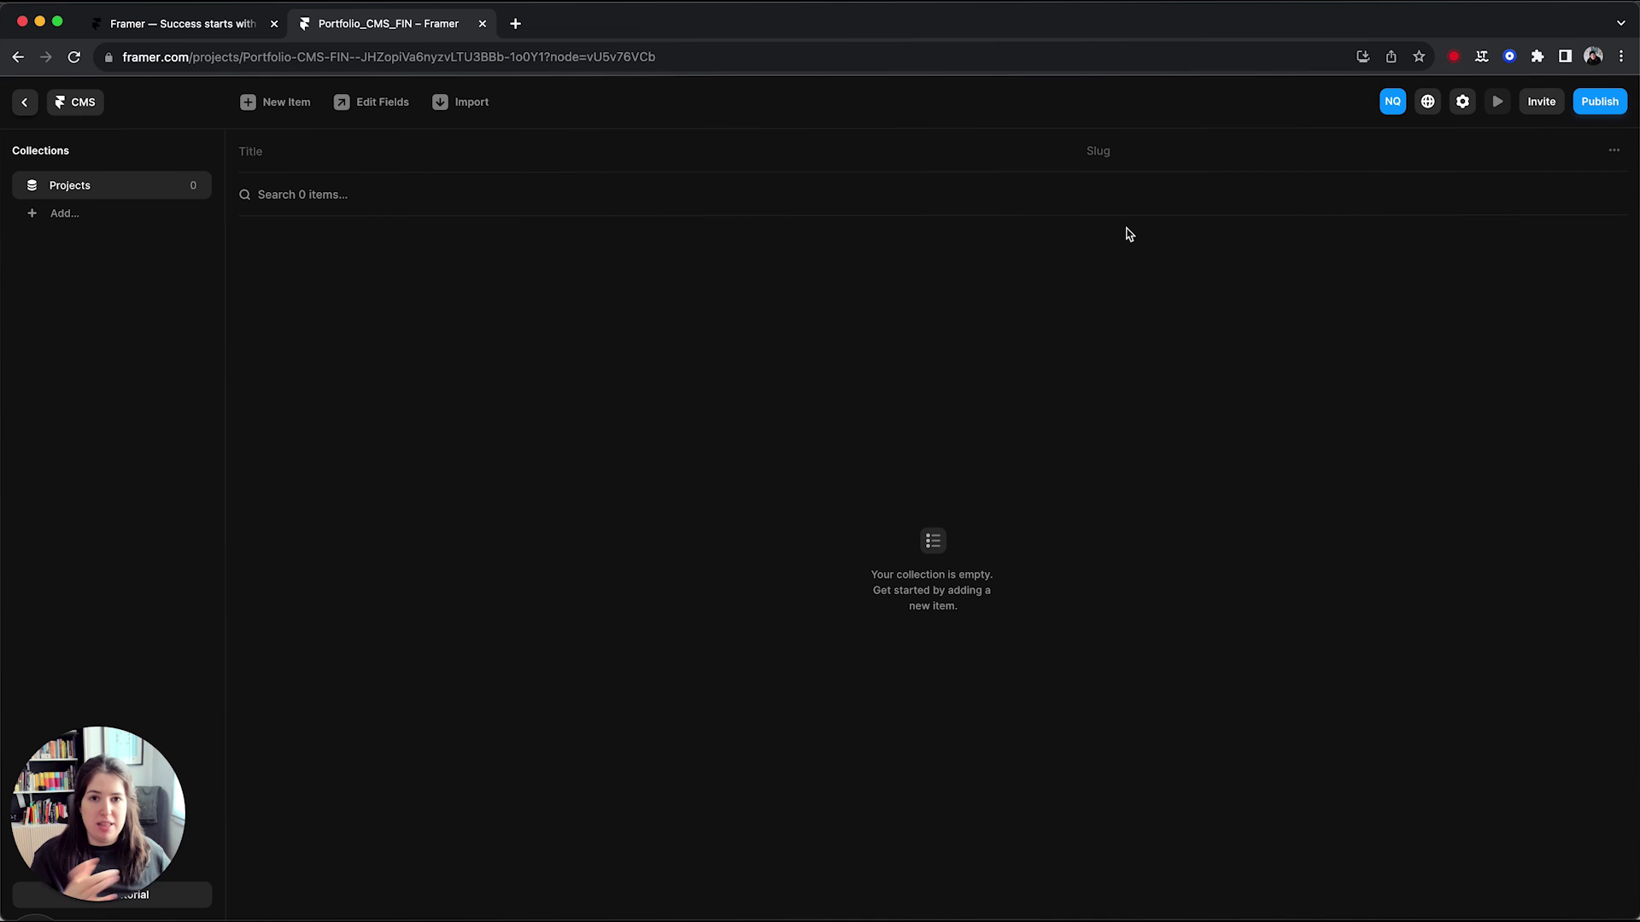
pyautogui.click(887, 526)
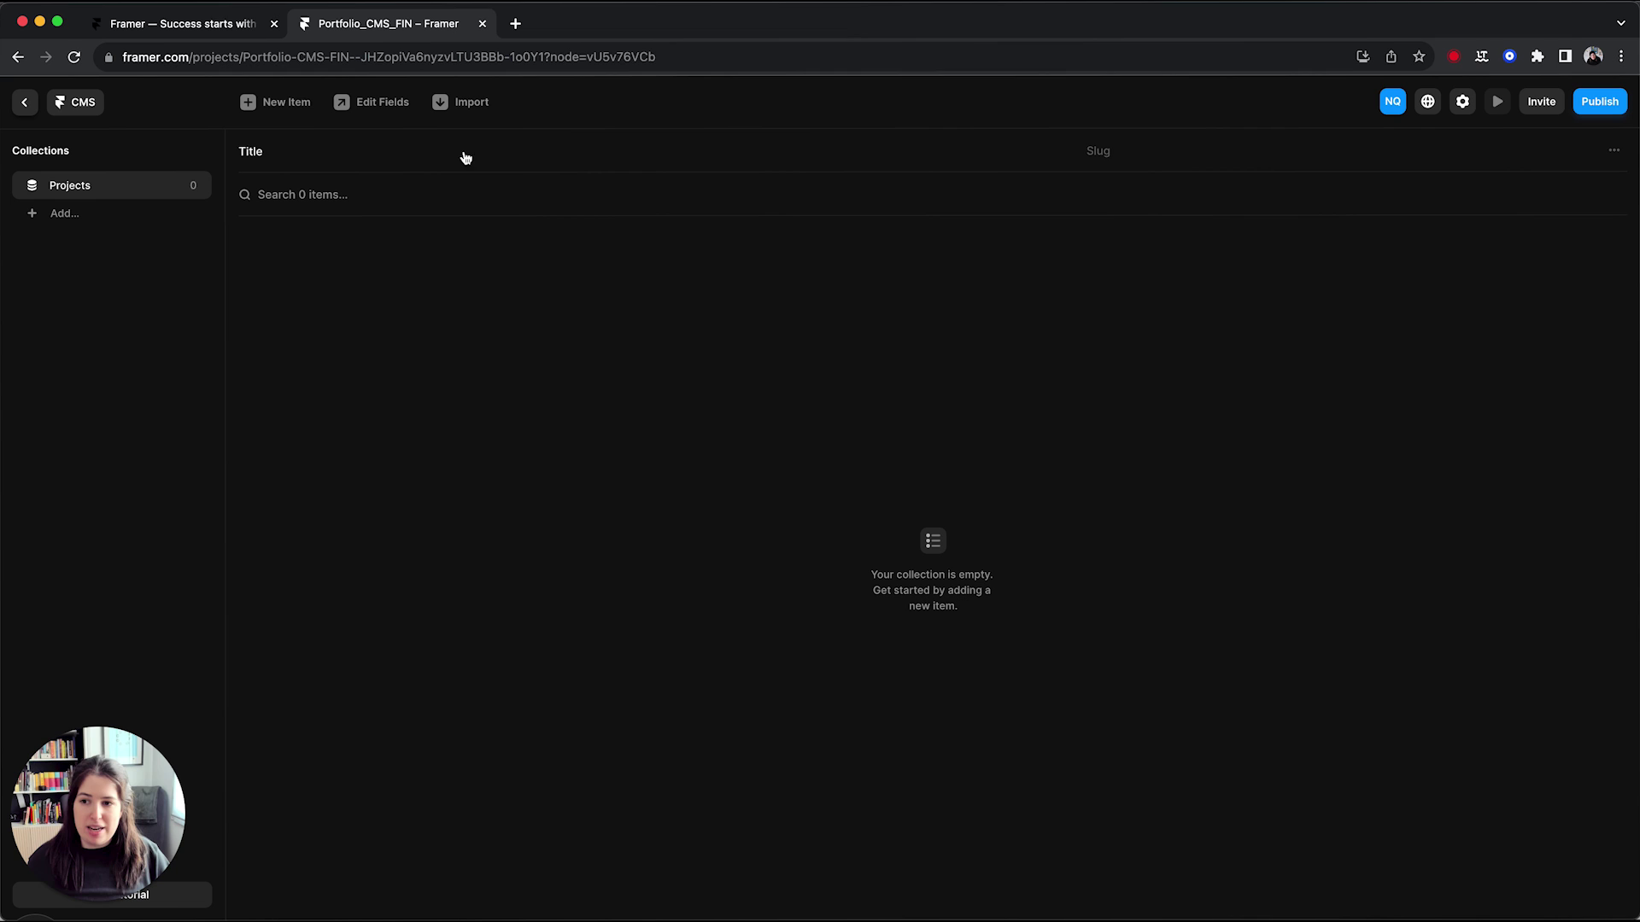
# Rename the title field to Project Title and add Client and Year text fields
pyautogui.click(370, 110)
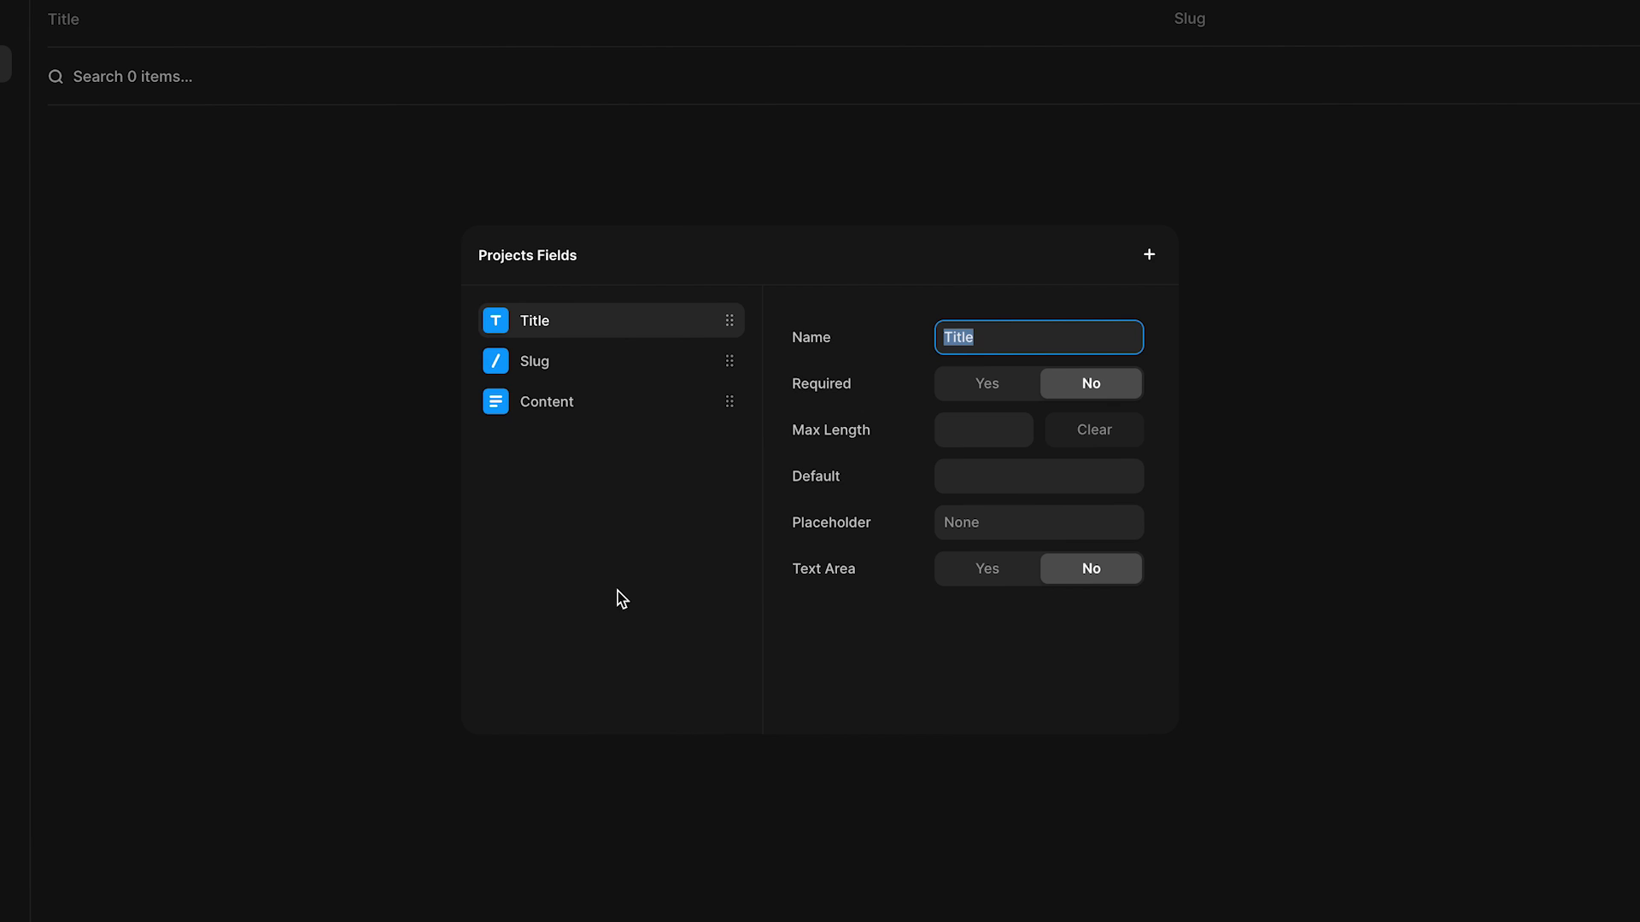
pyautogui.write('Project')
pyautogui.press('Return')
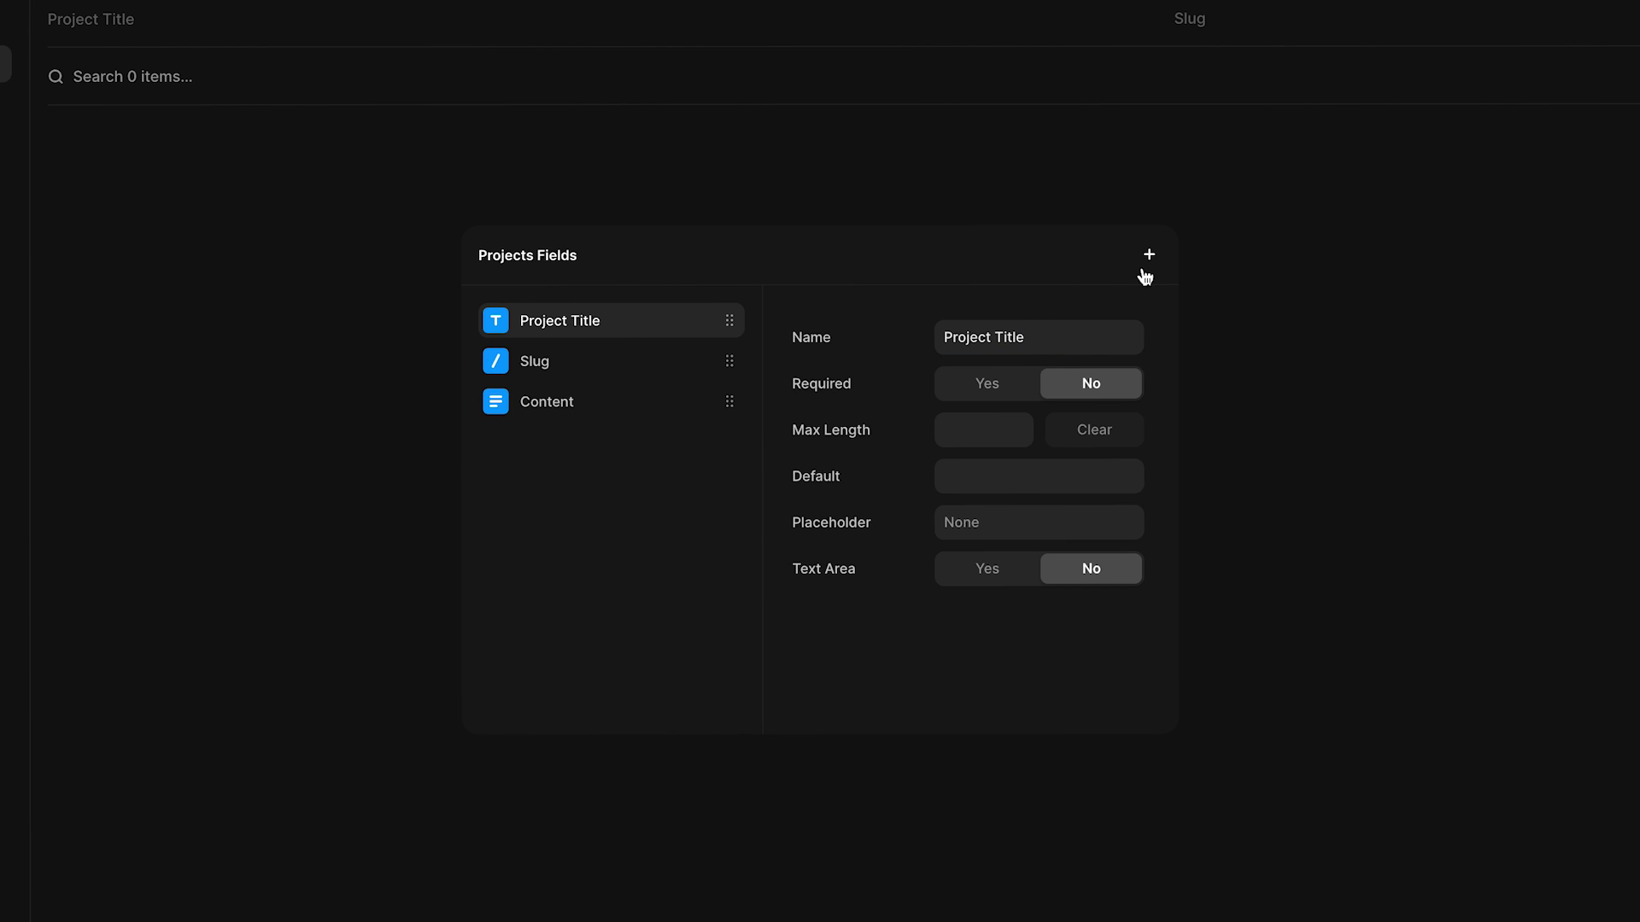
pyautogui.click(1148, 255)
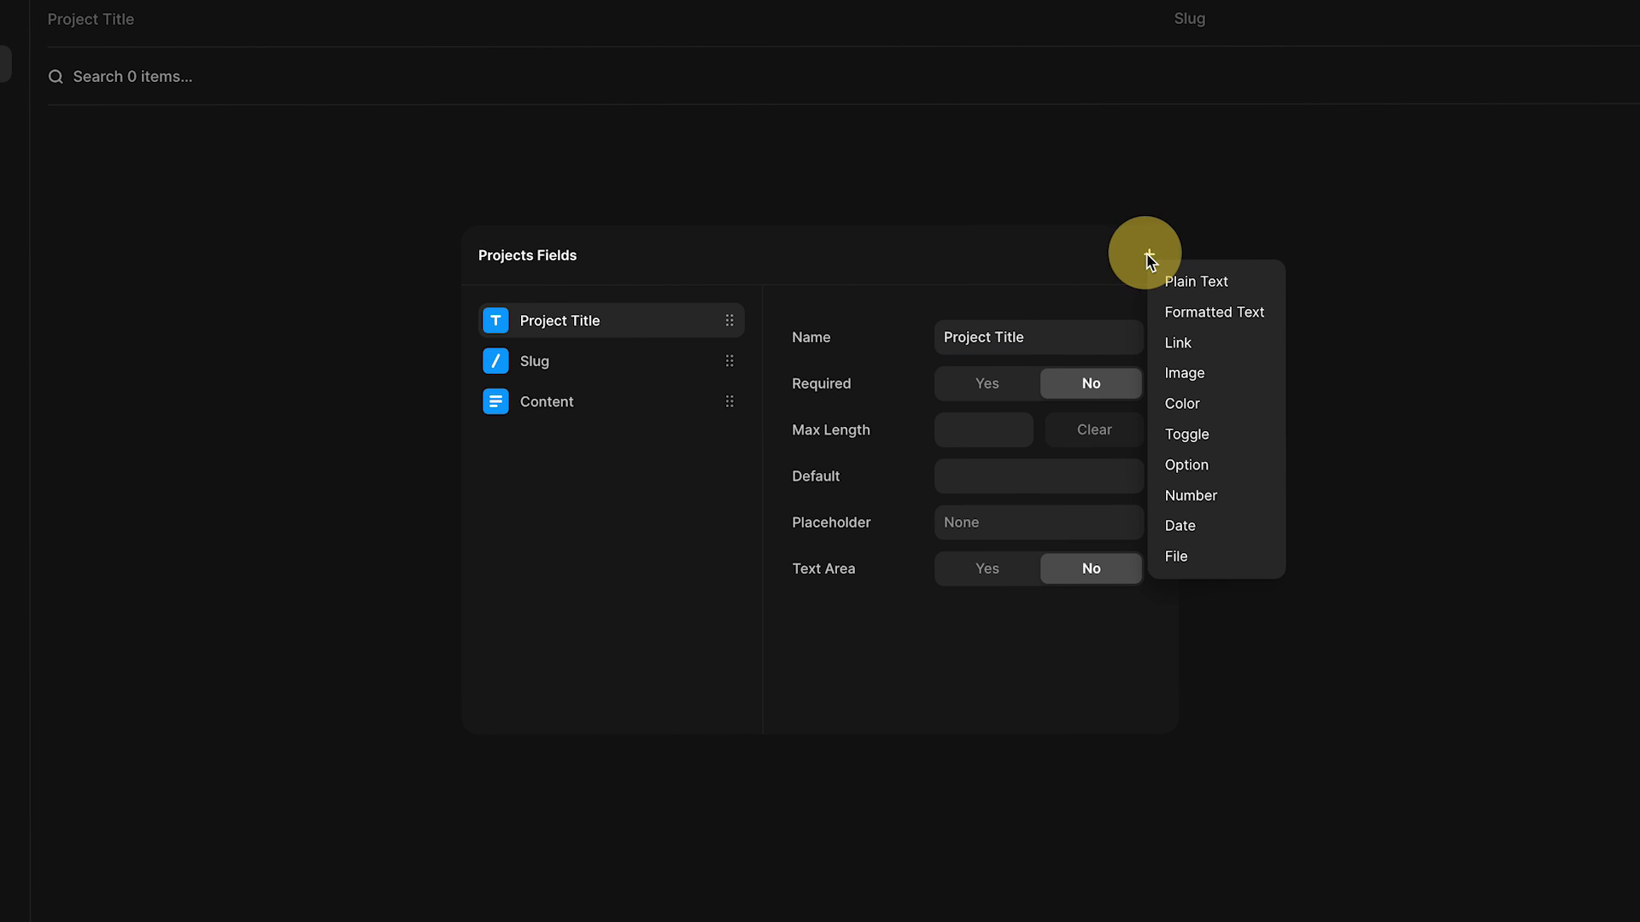
pyautogui.click(1241, 292)
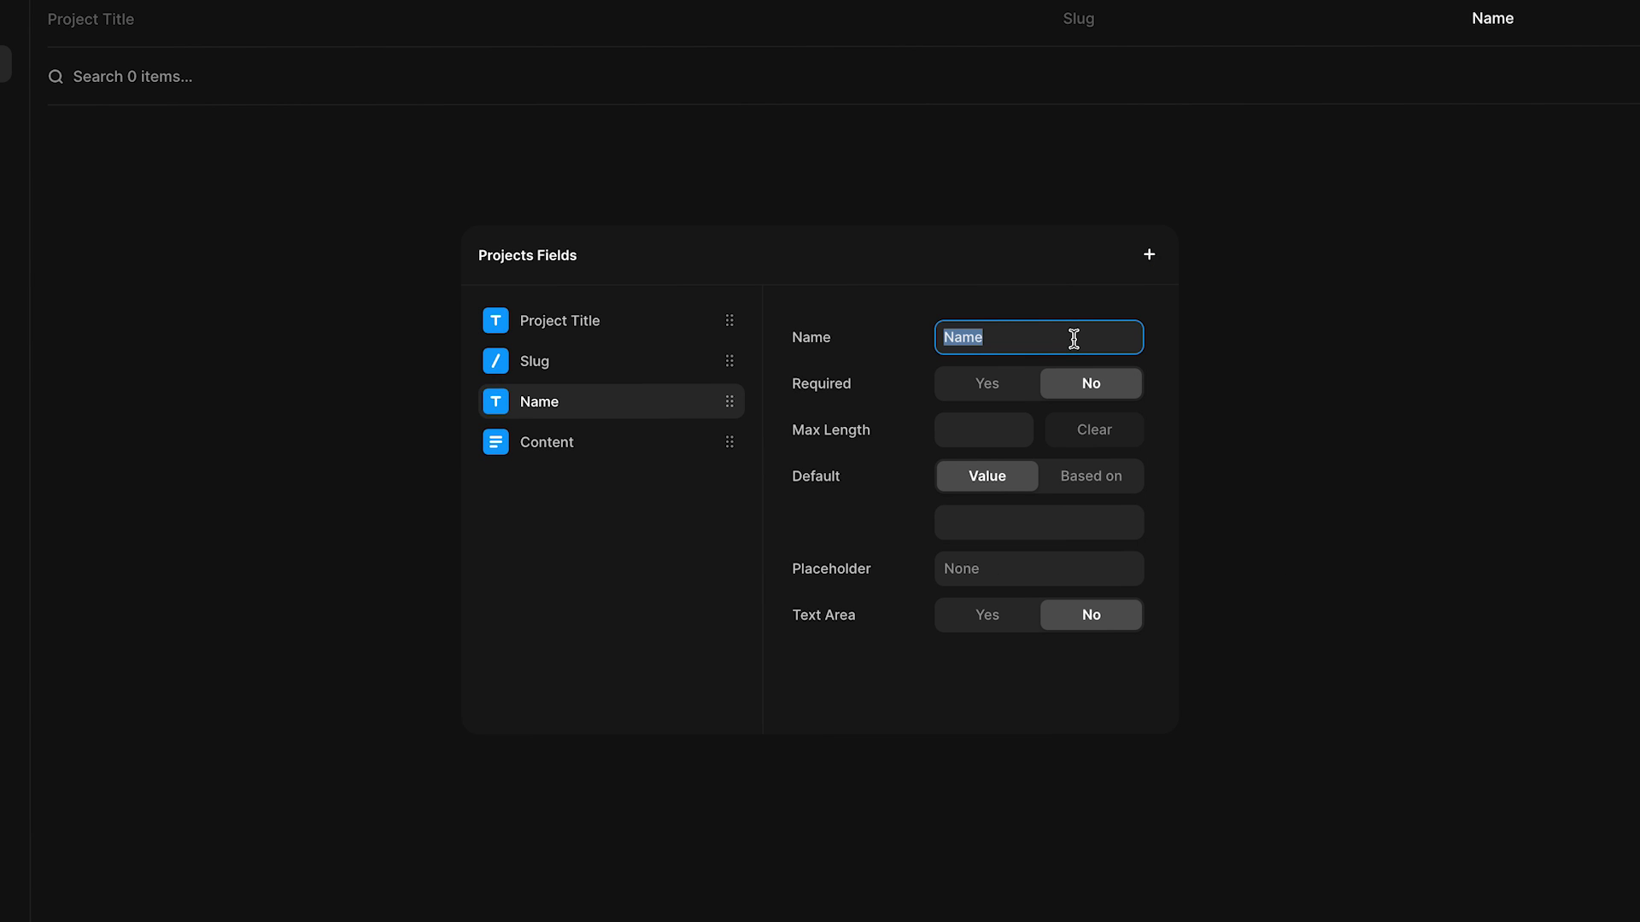
pyautogui.write('Client')
pyautogui.click(1098, 253)
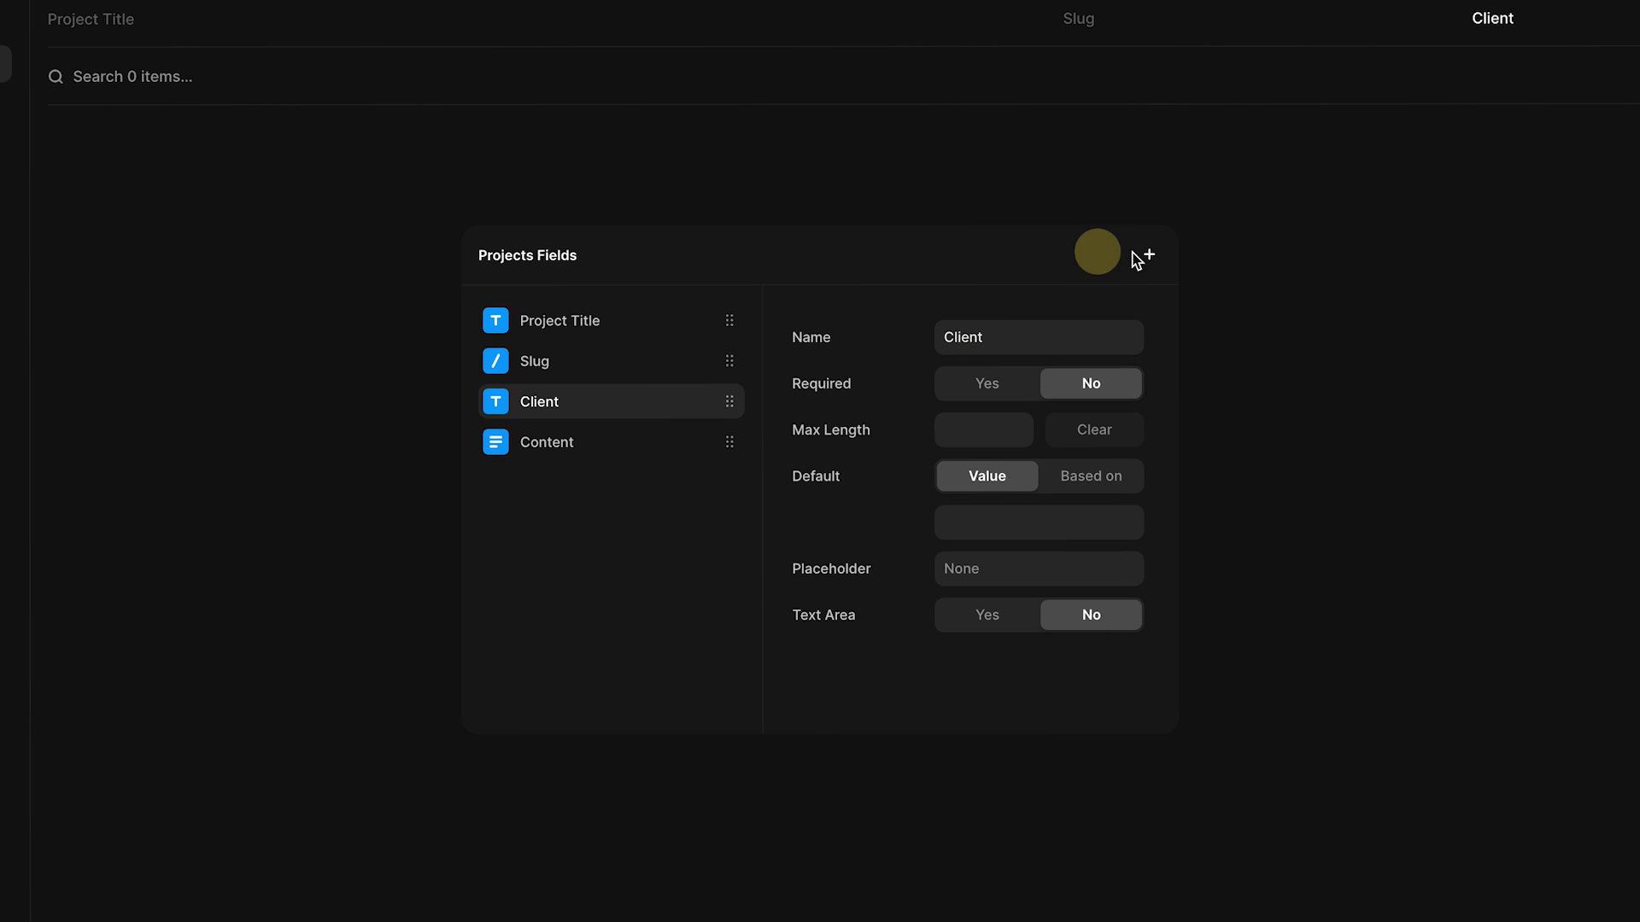
pyautogui.click(1148, 255)
pyautogui.click(1170, 303)
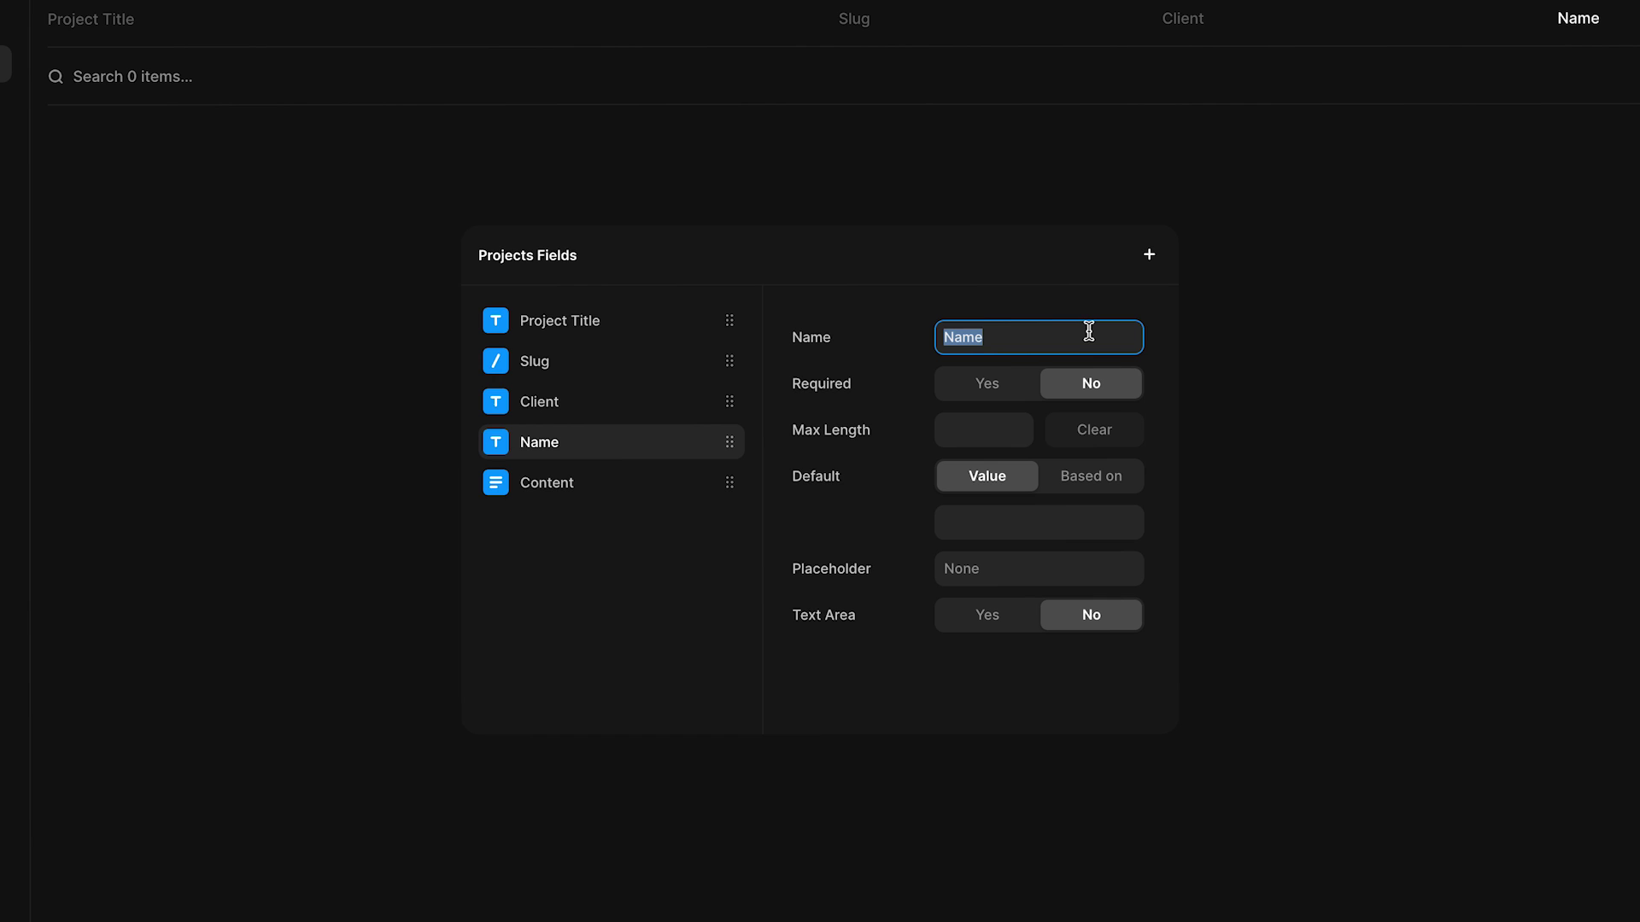
pyautogui.write('Year')
pyautogui.click(1077, 272)
# Add a Project Type option field with Web Design and AR Experience options
pyautogui.click(1149, 253)
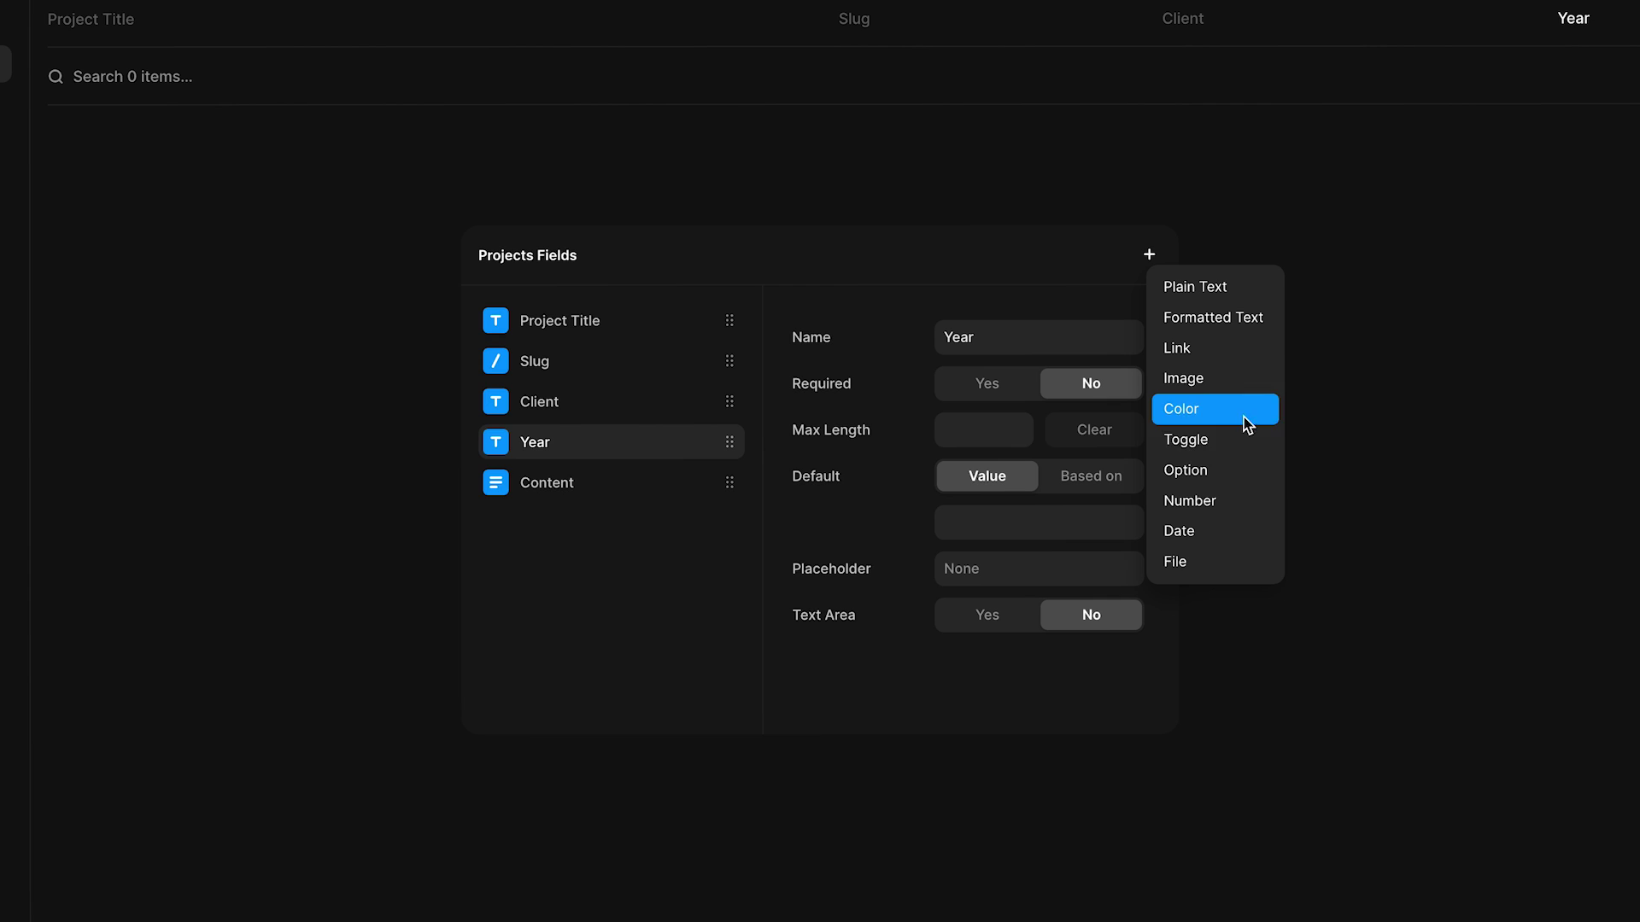
pyautogui.click(1246, 473)
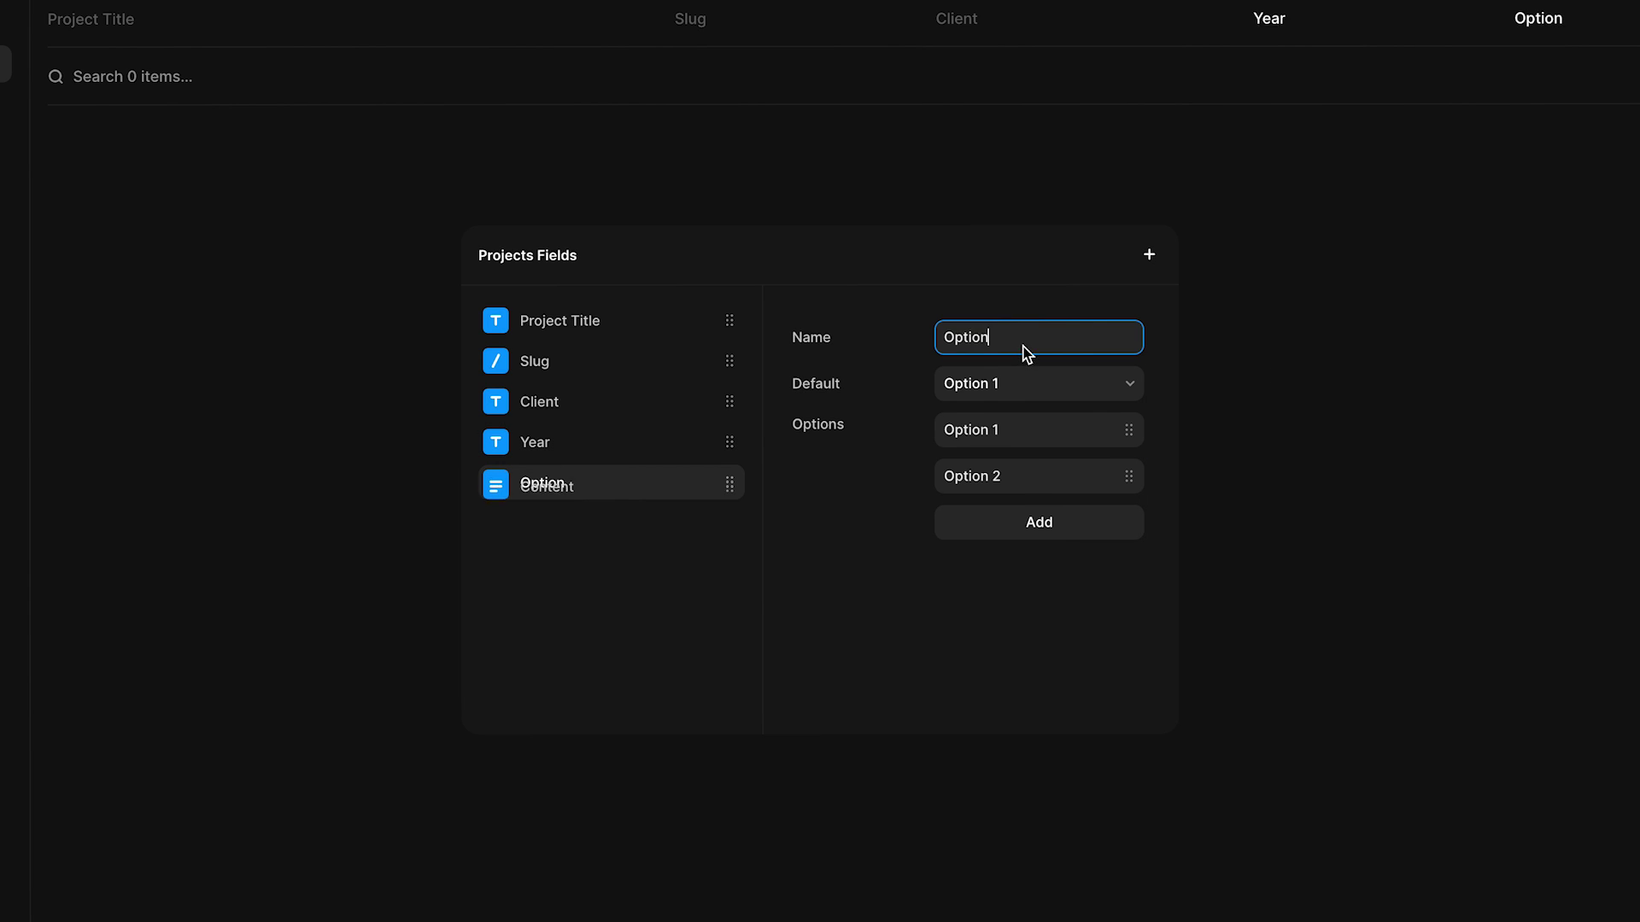
pyautogui.doubleClick(1022, 345)
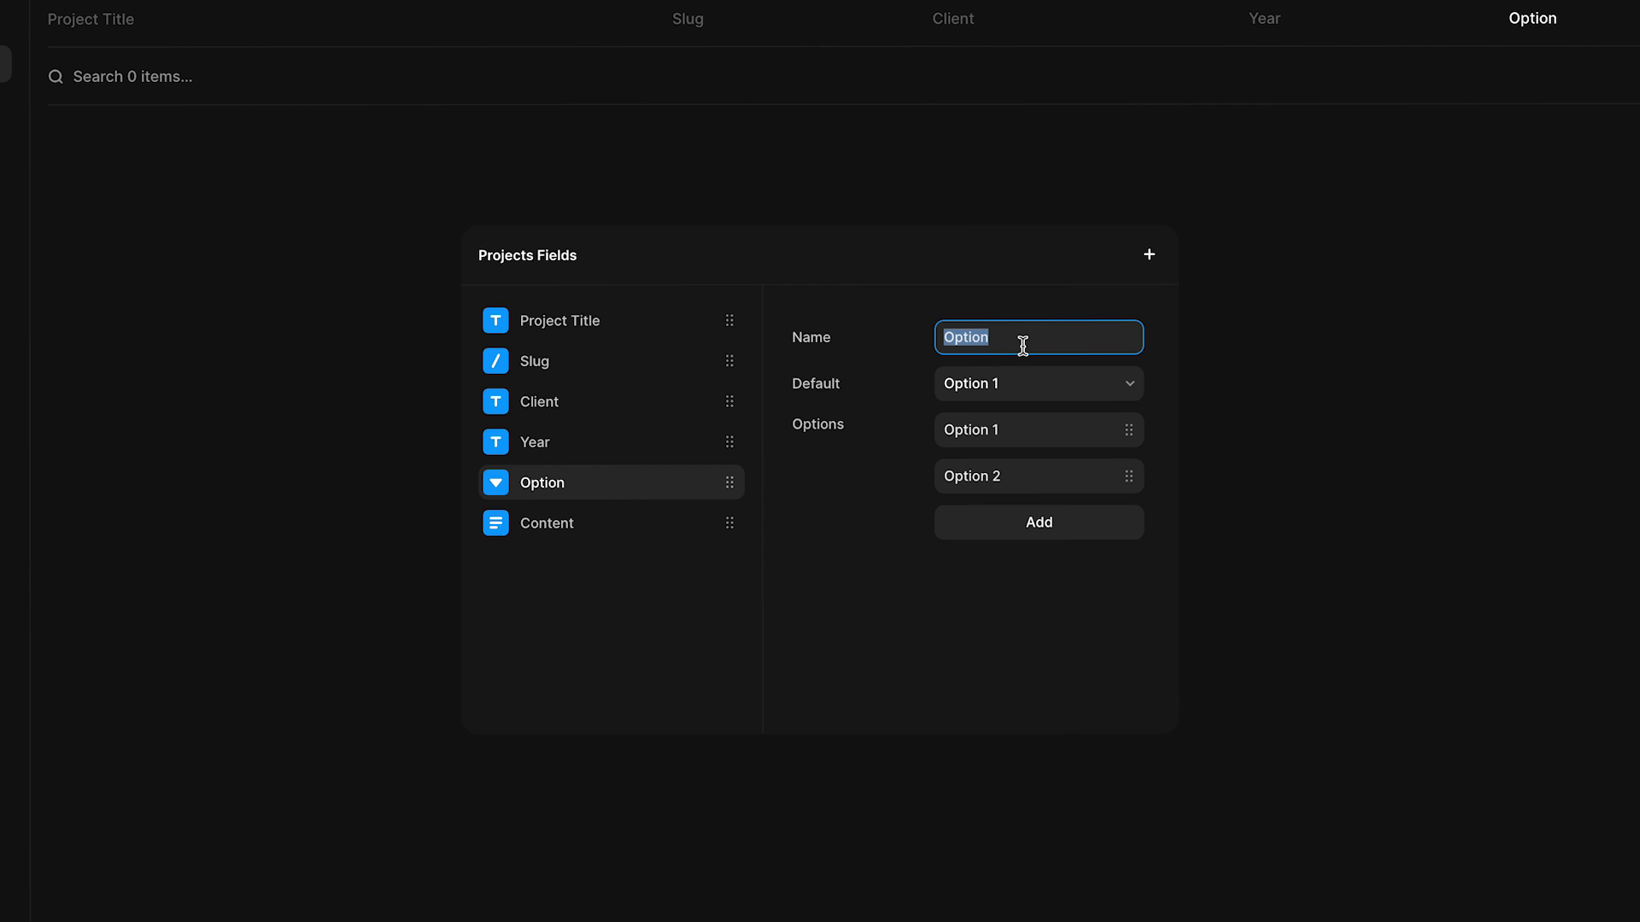
pyautogui.write('Project Type')
pyautogui.press('Tab')
pyautogui.press('Tab')
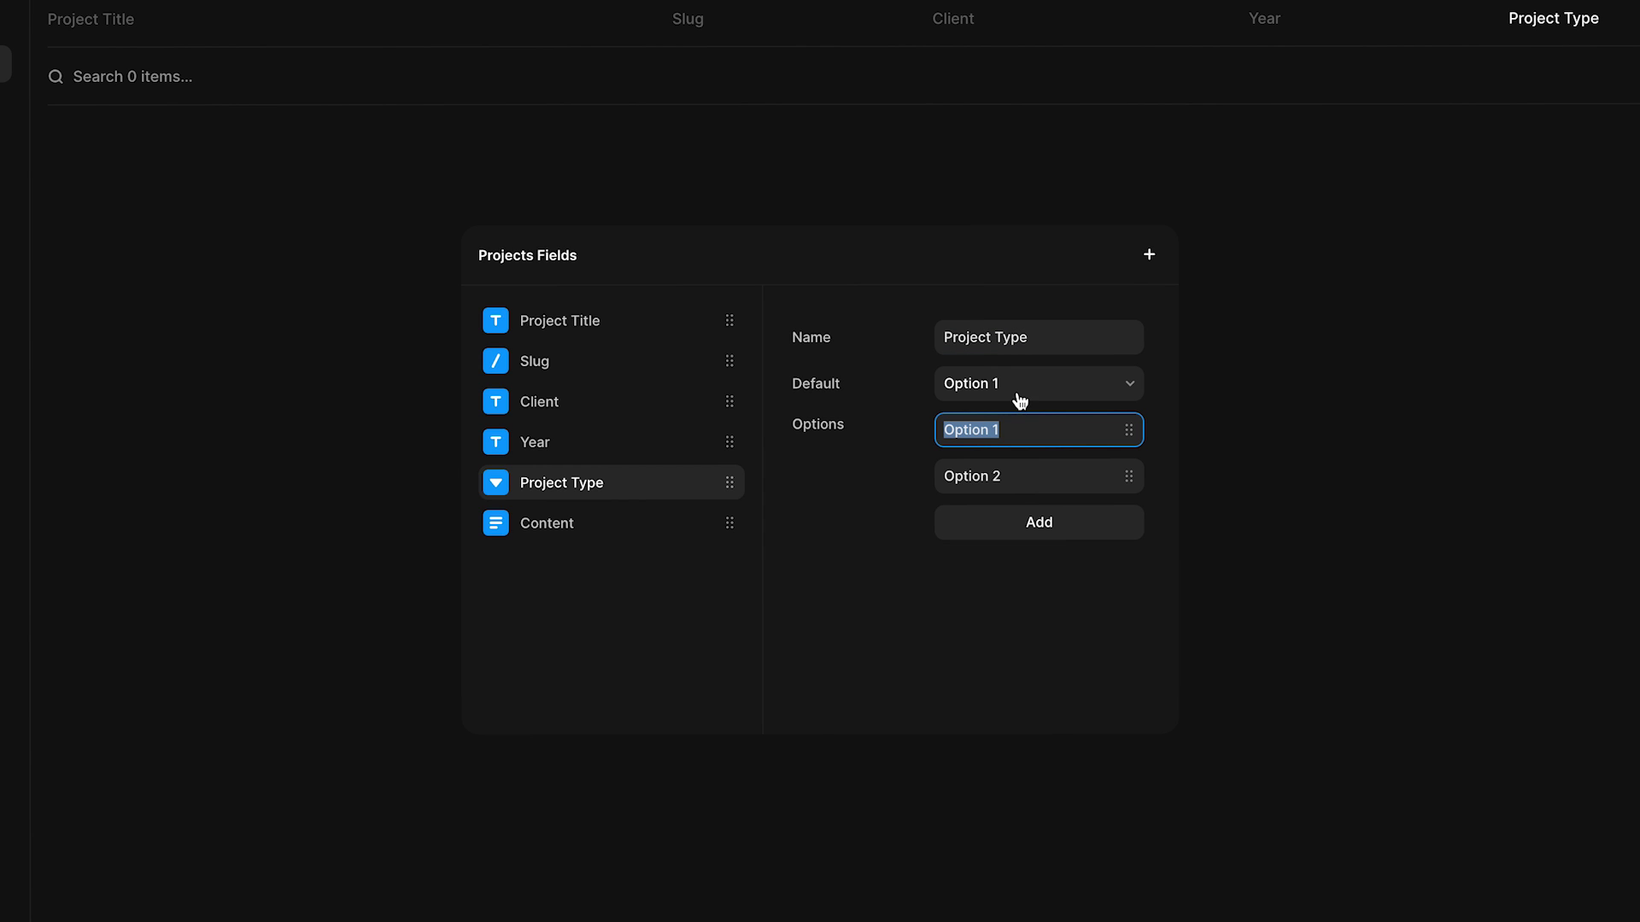
pyautogui.write('Web Desig')
pyautogui.write('n')
pyautogui.press('Tab')
pyautogui.write('AR Experience')
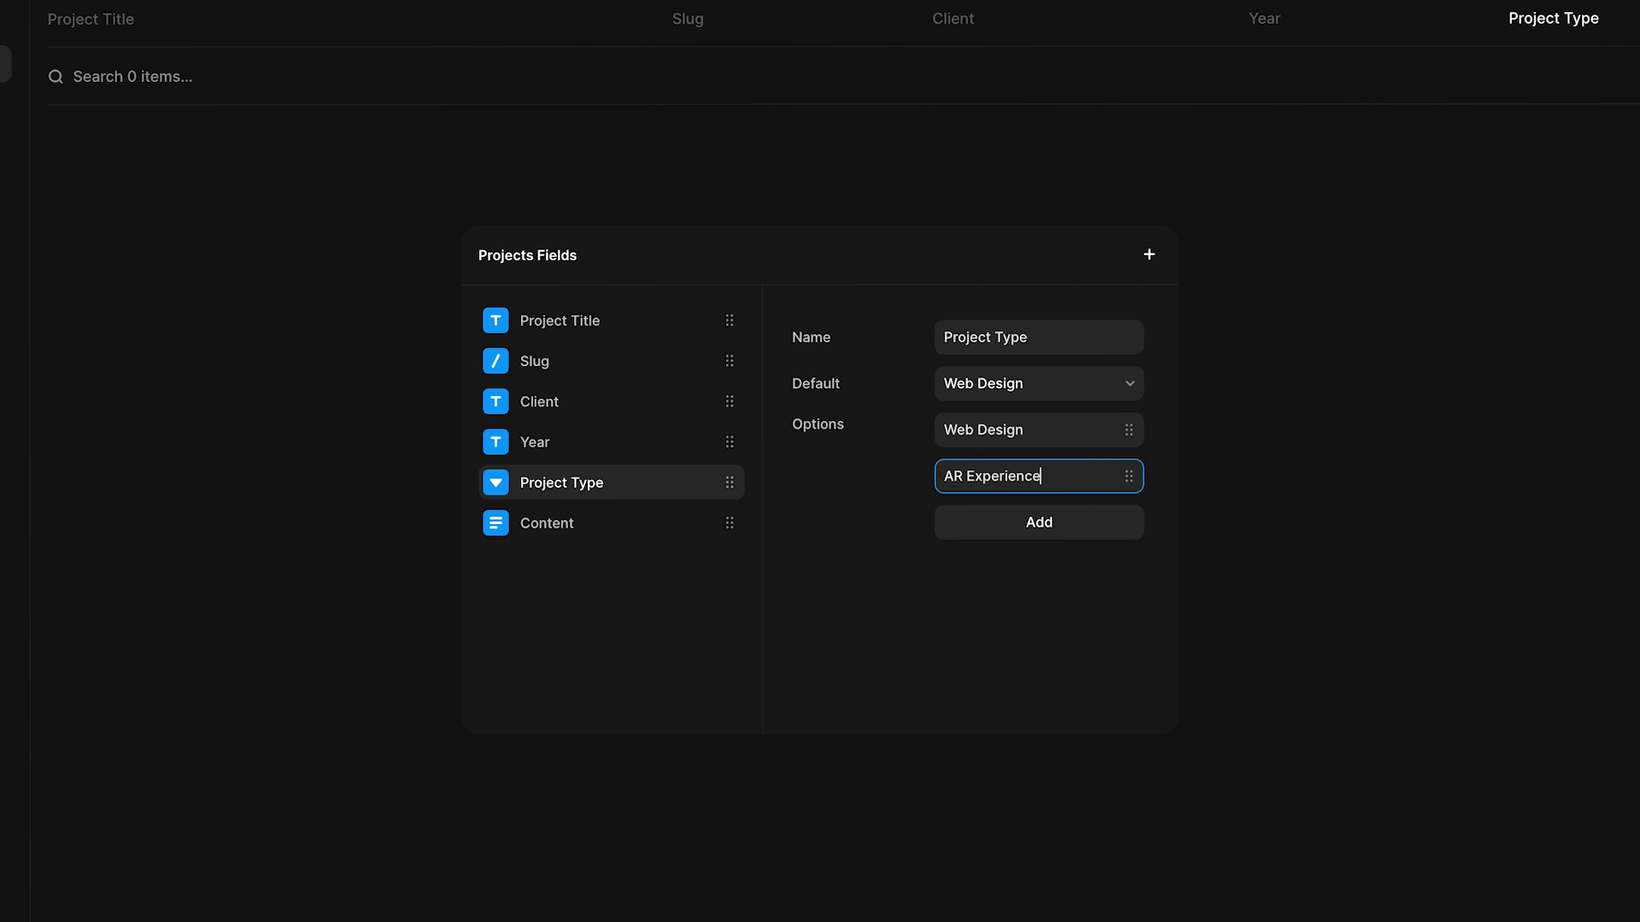
pyautogui.press('Return')
pyautogui.write('Game Design')
# Add a Role text field, then review the addable field types without adding any
pyautogui.click(1149, 255)
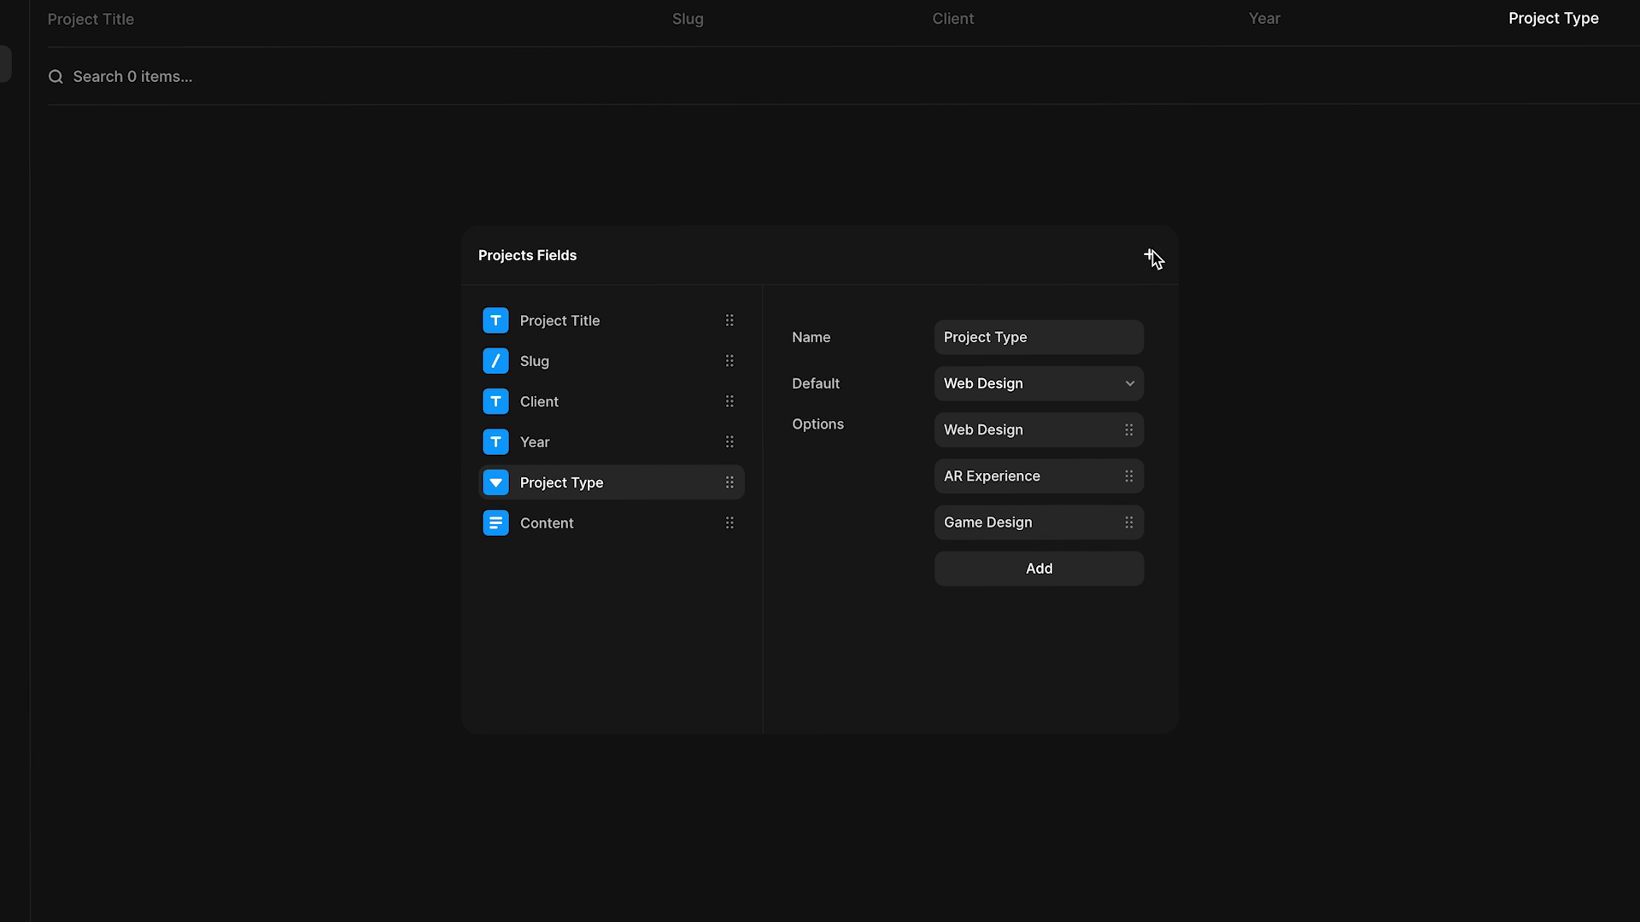
pyautogui.click(1253, 287)
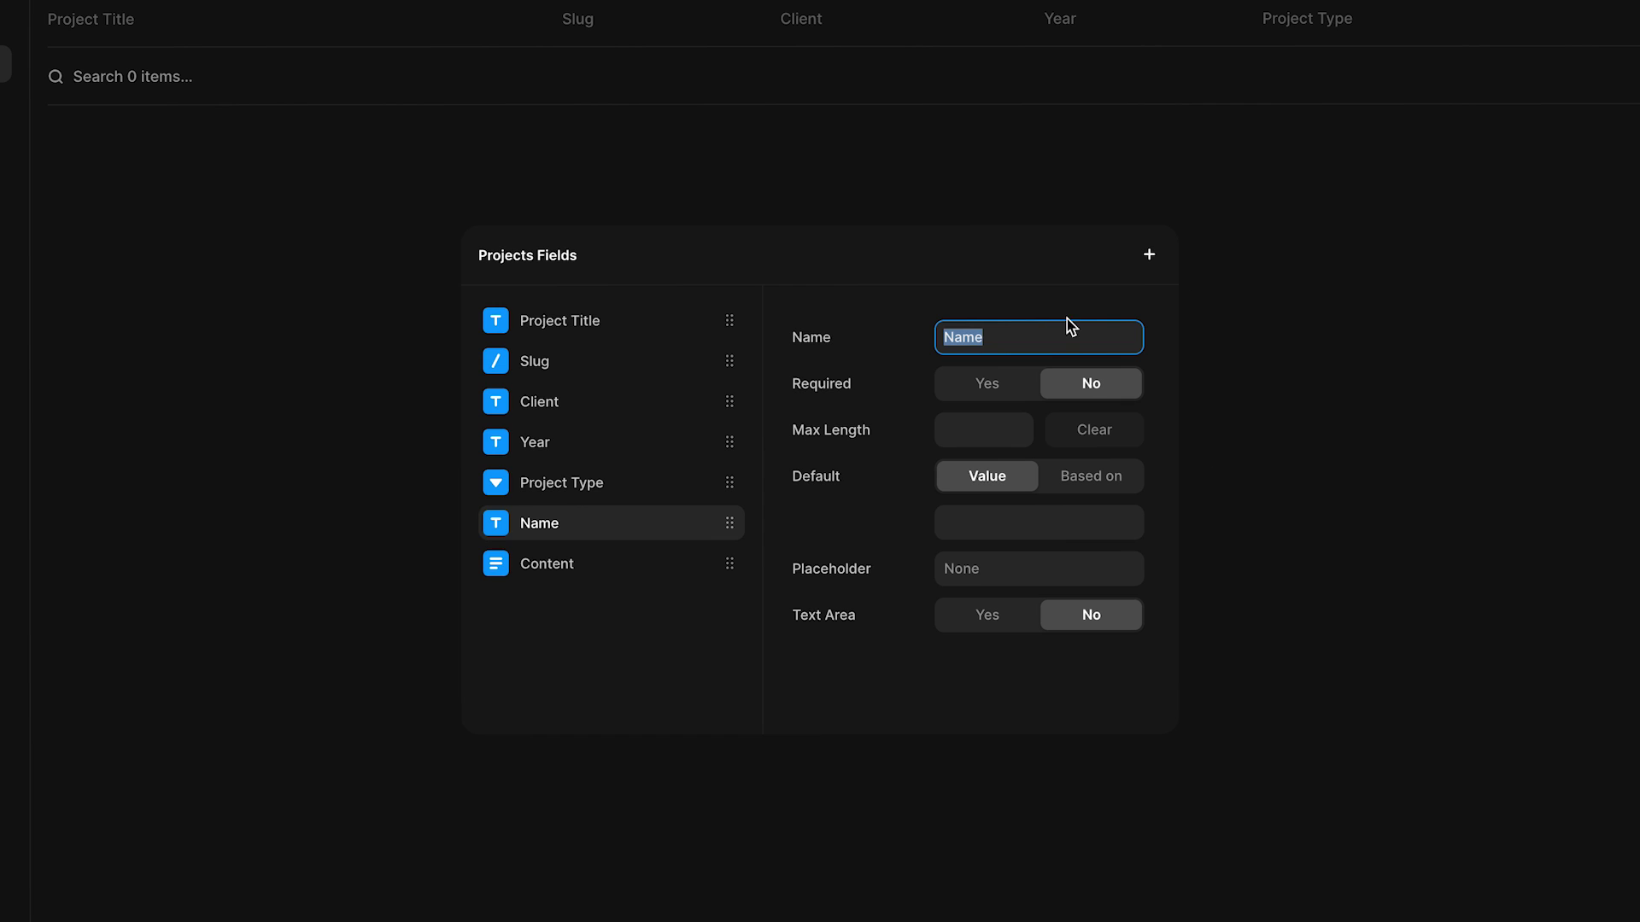
pyautogui.write('Ro')
pyautogui.click(1117, 259)
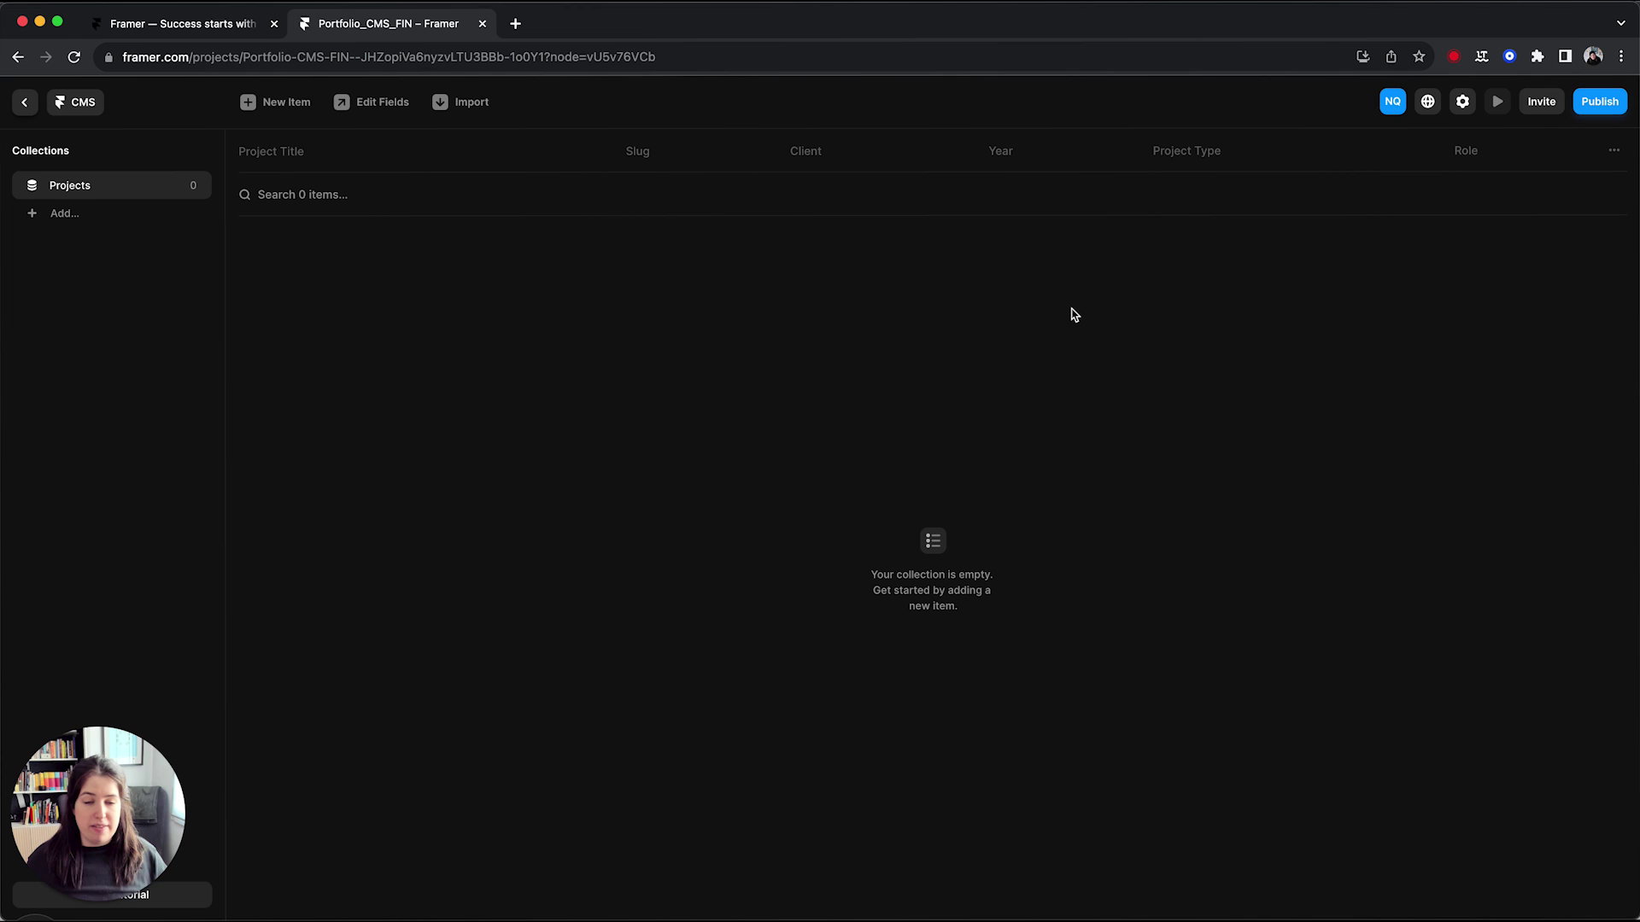
pyautogui.click(381, 102)
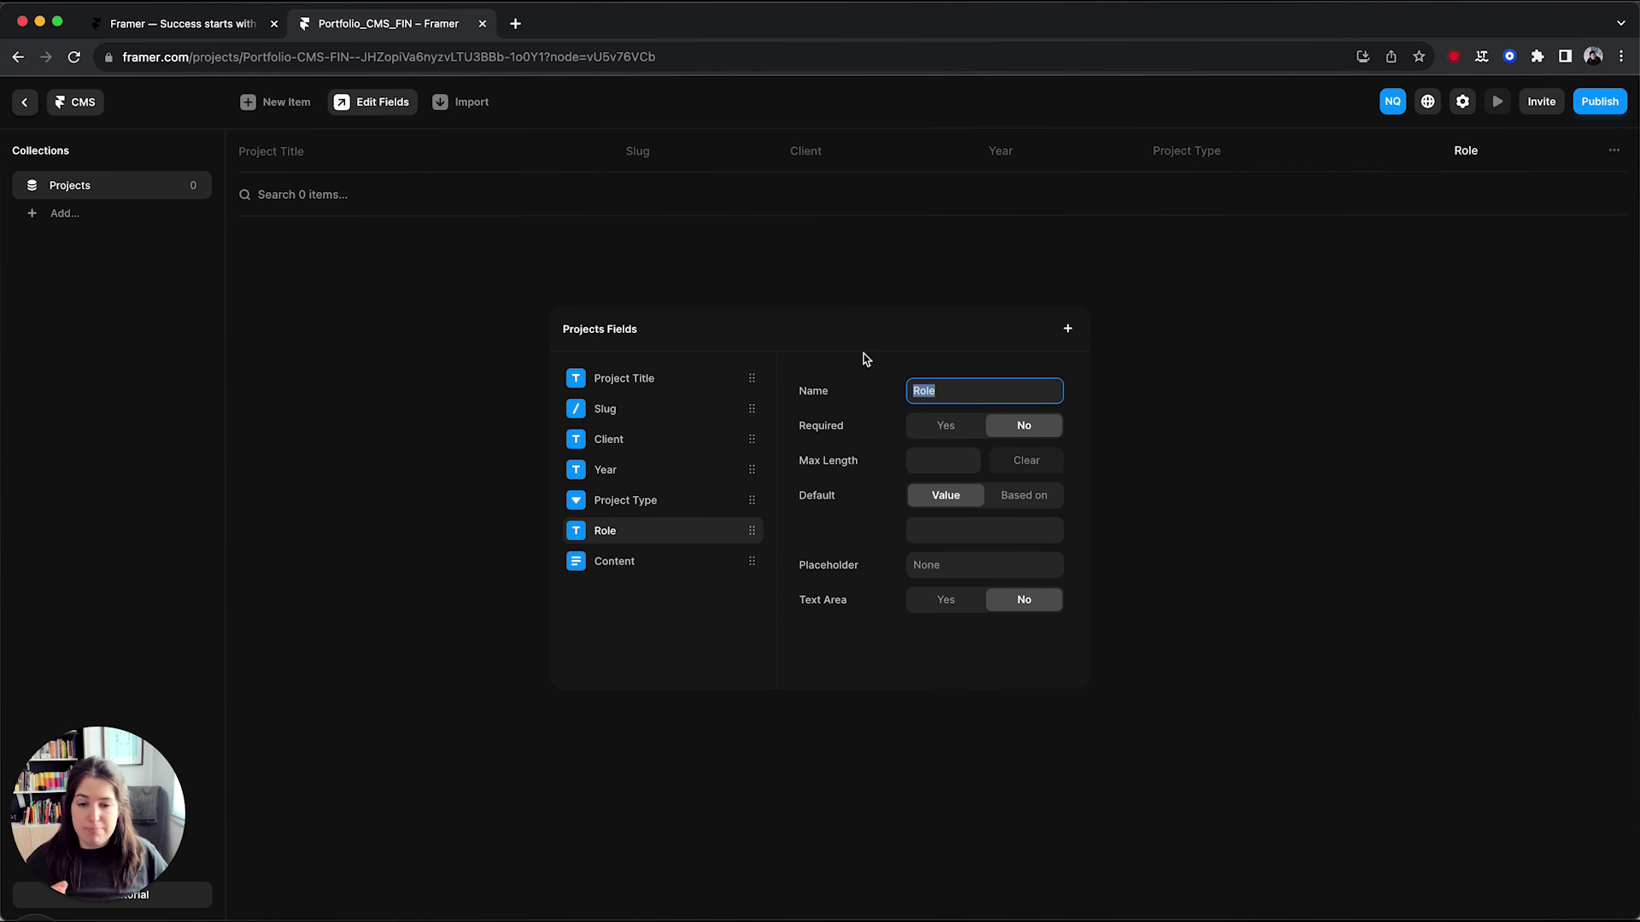
pyautogui.click(1067, 328)
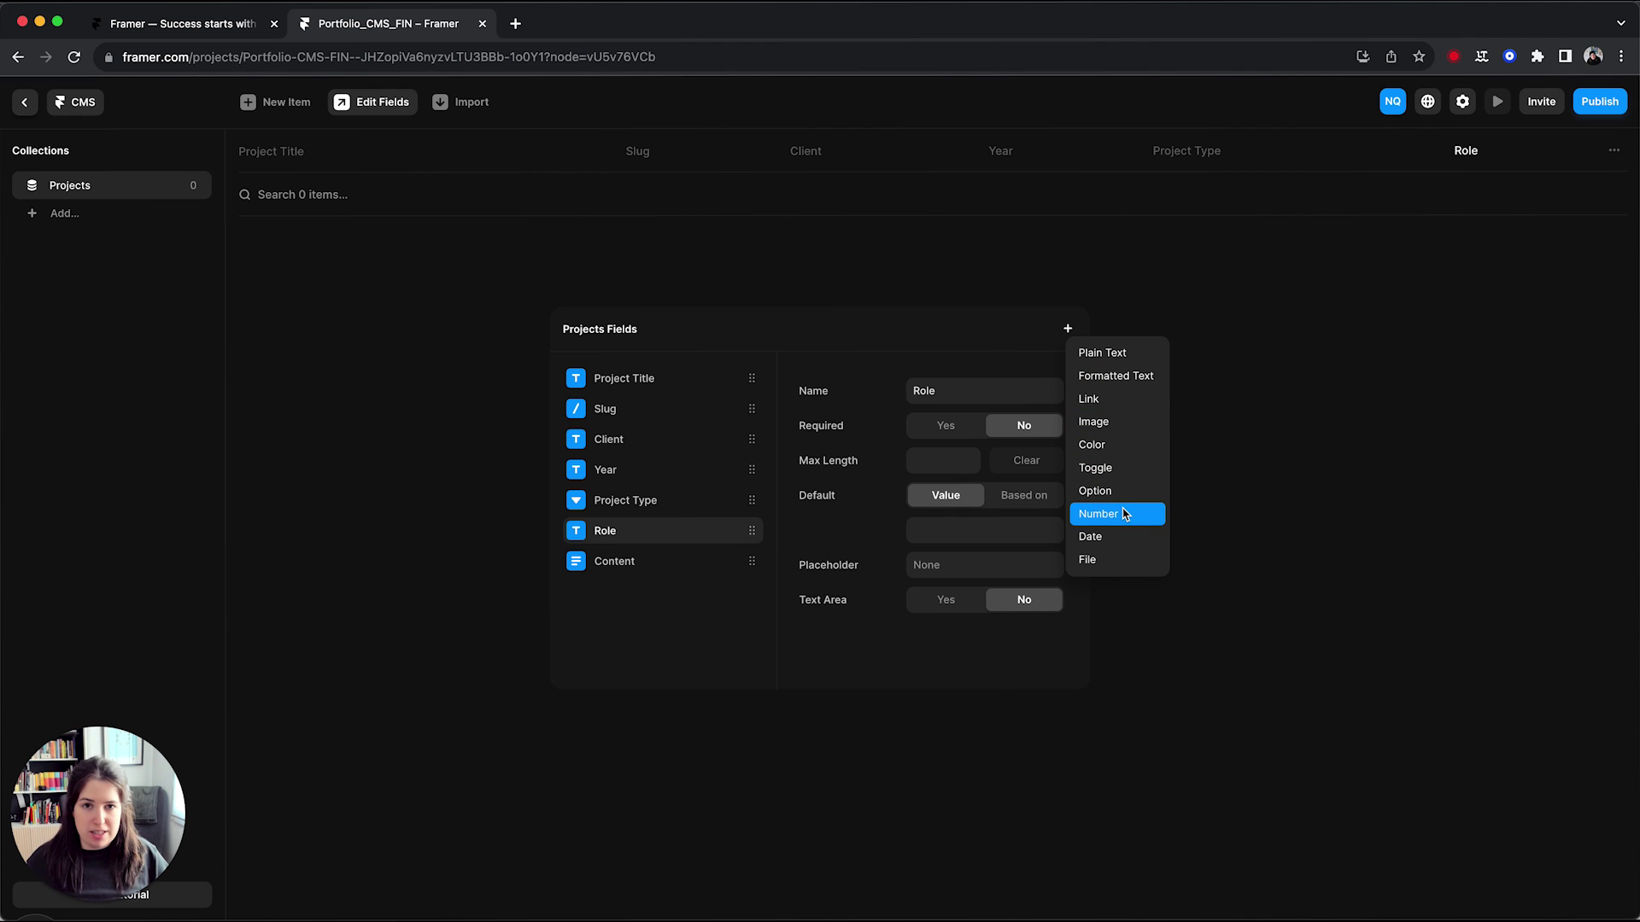
pyautogui.click(1219, 457)
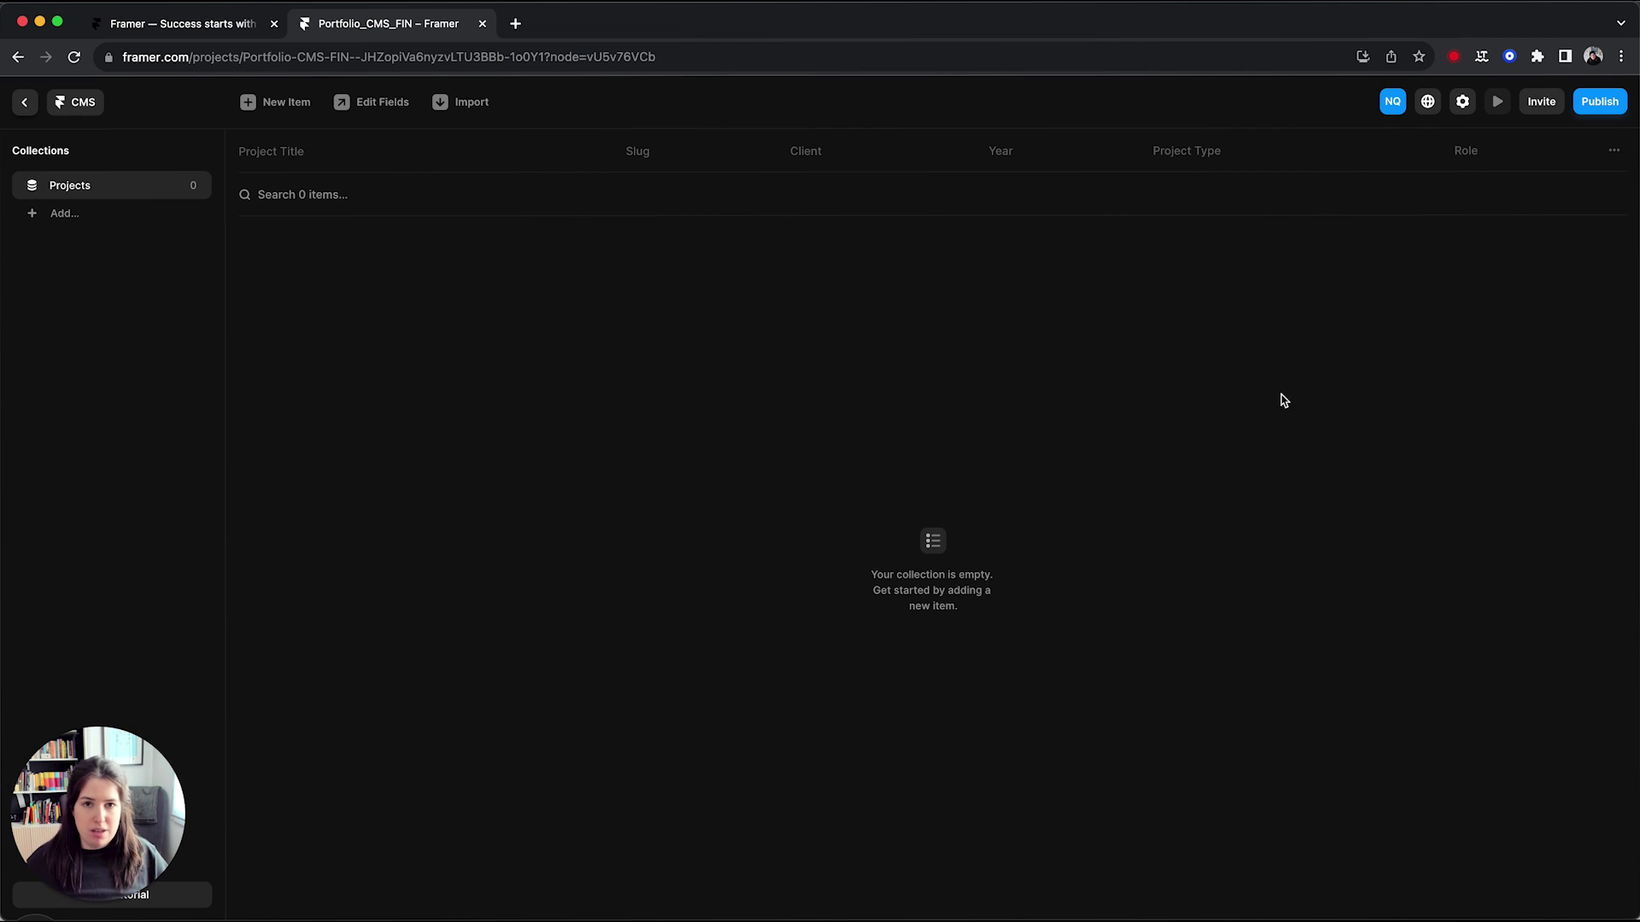
# Create a new project item in Projects and enter its title and client
pyautogui.click(1256, 383)
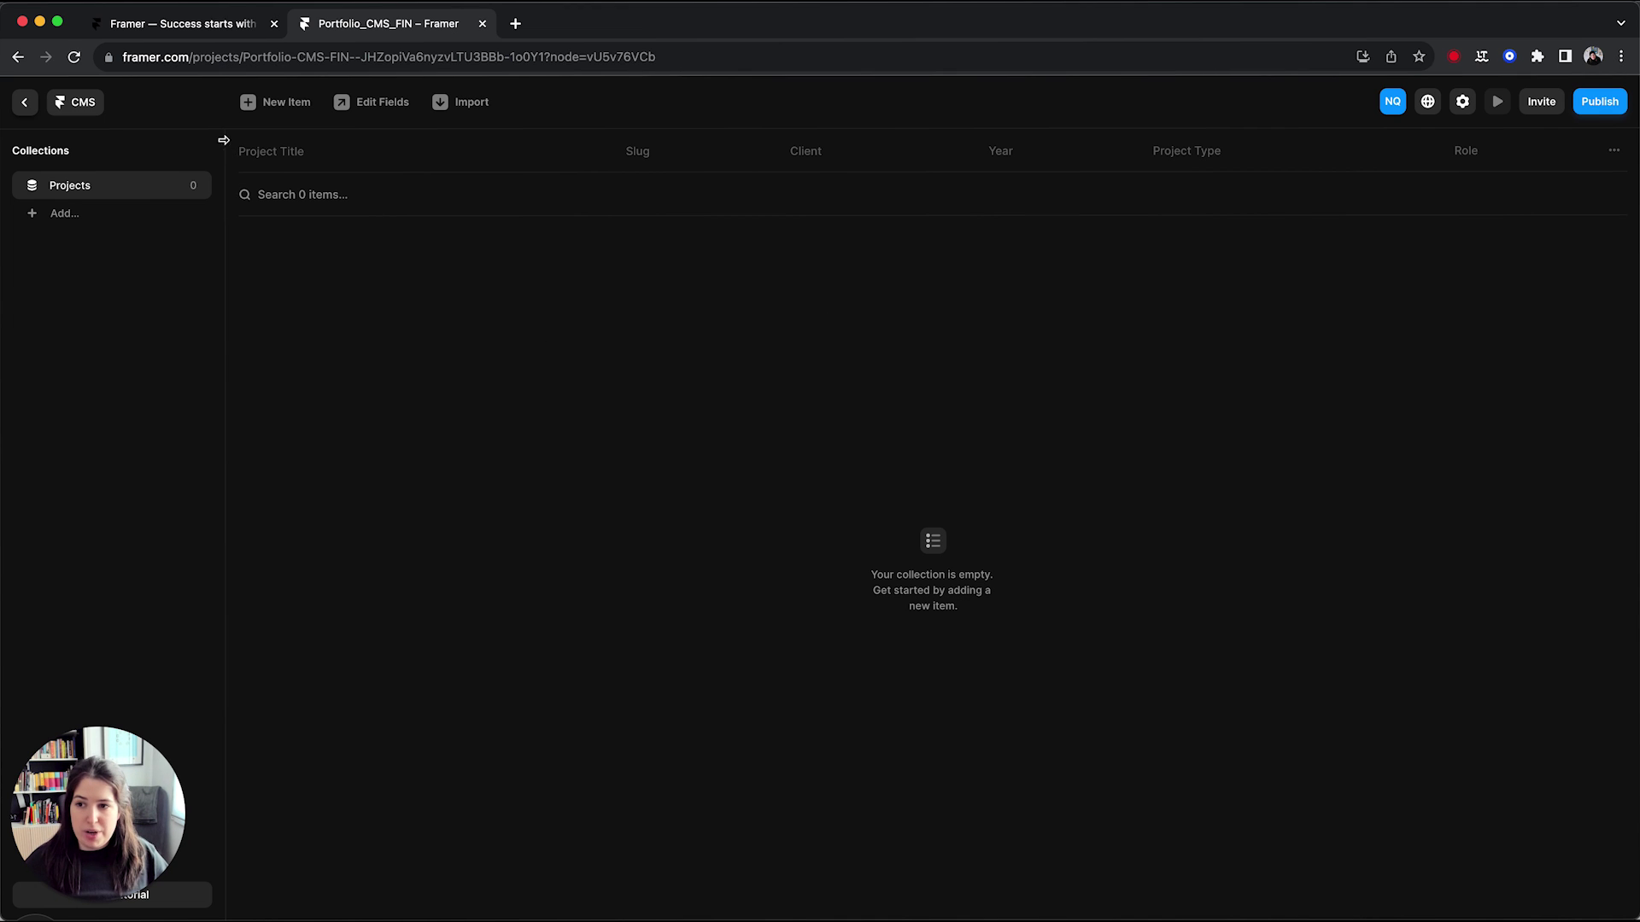
pyautogui.click(275, 105)
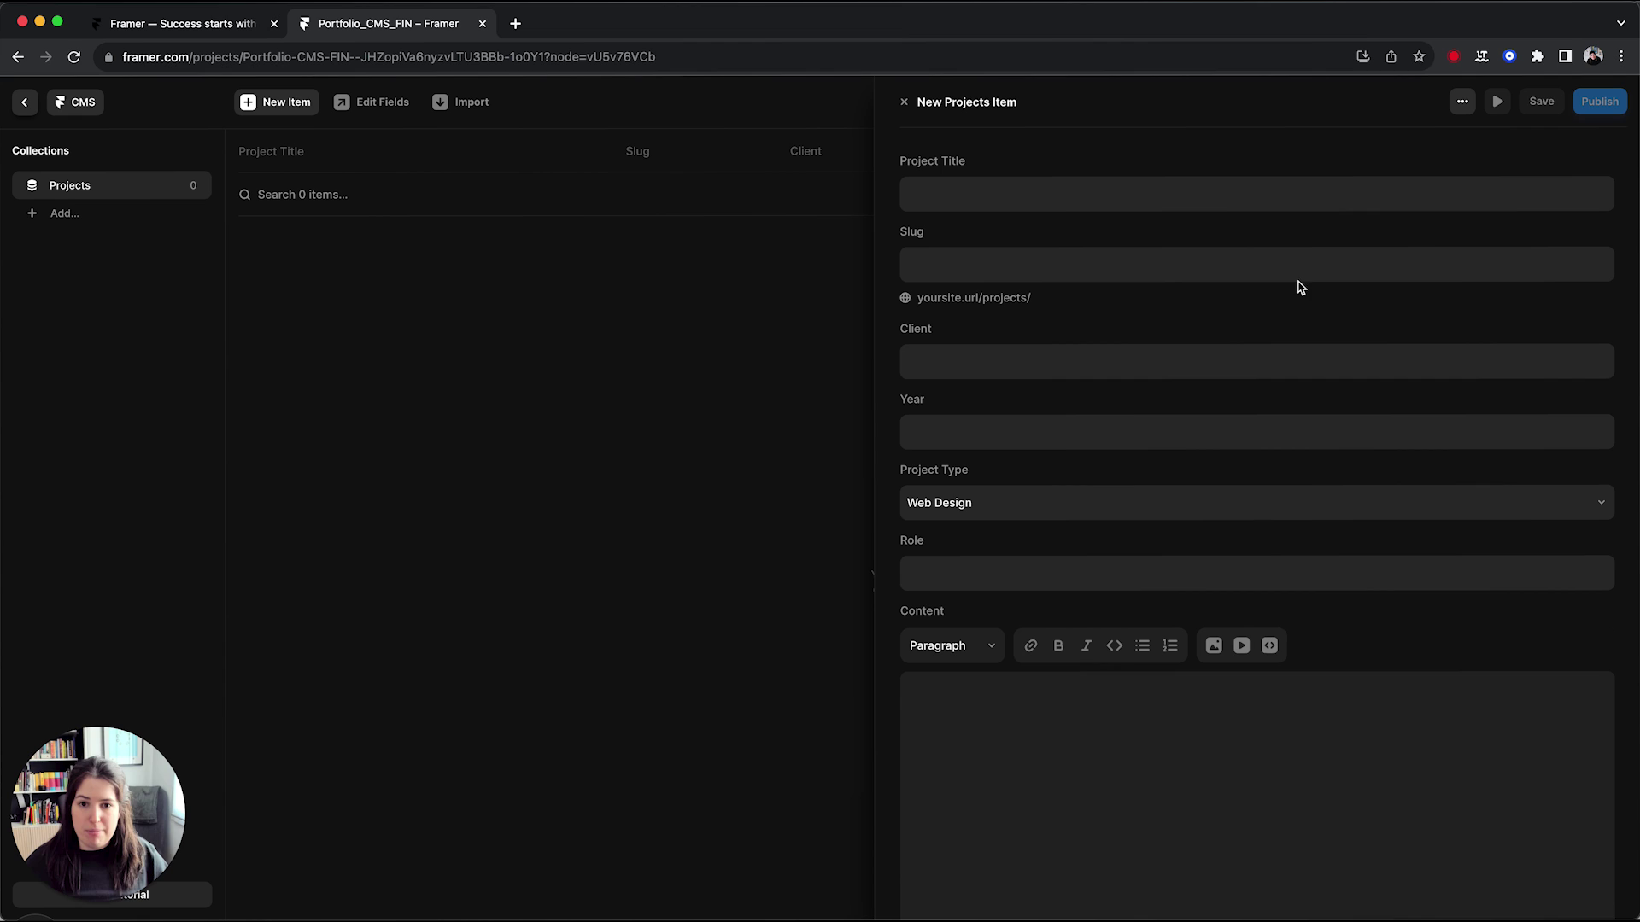
pyautogui.click(1073, 199)
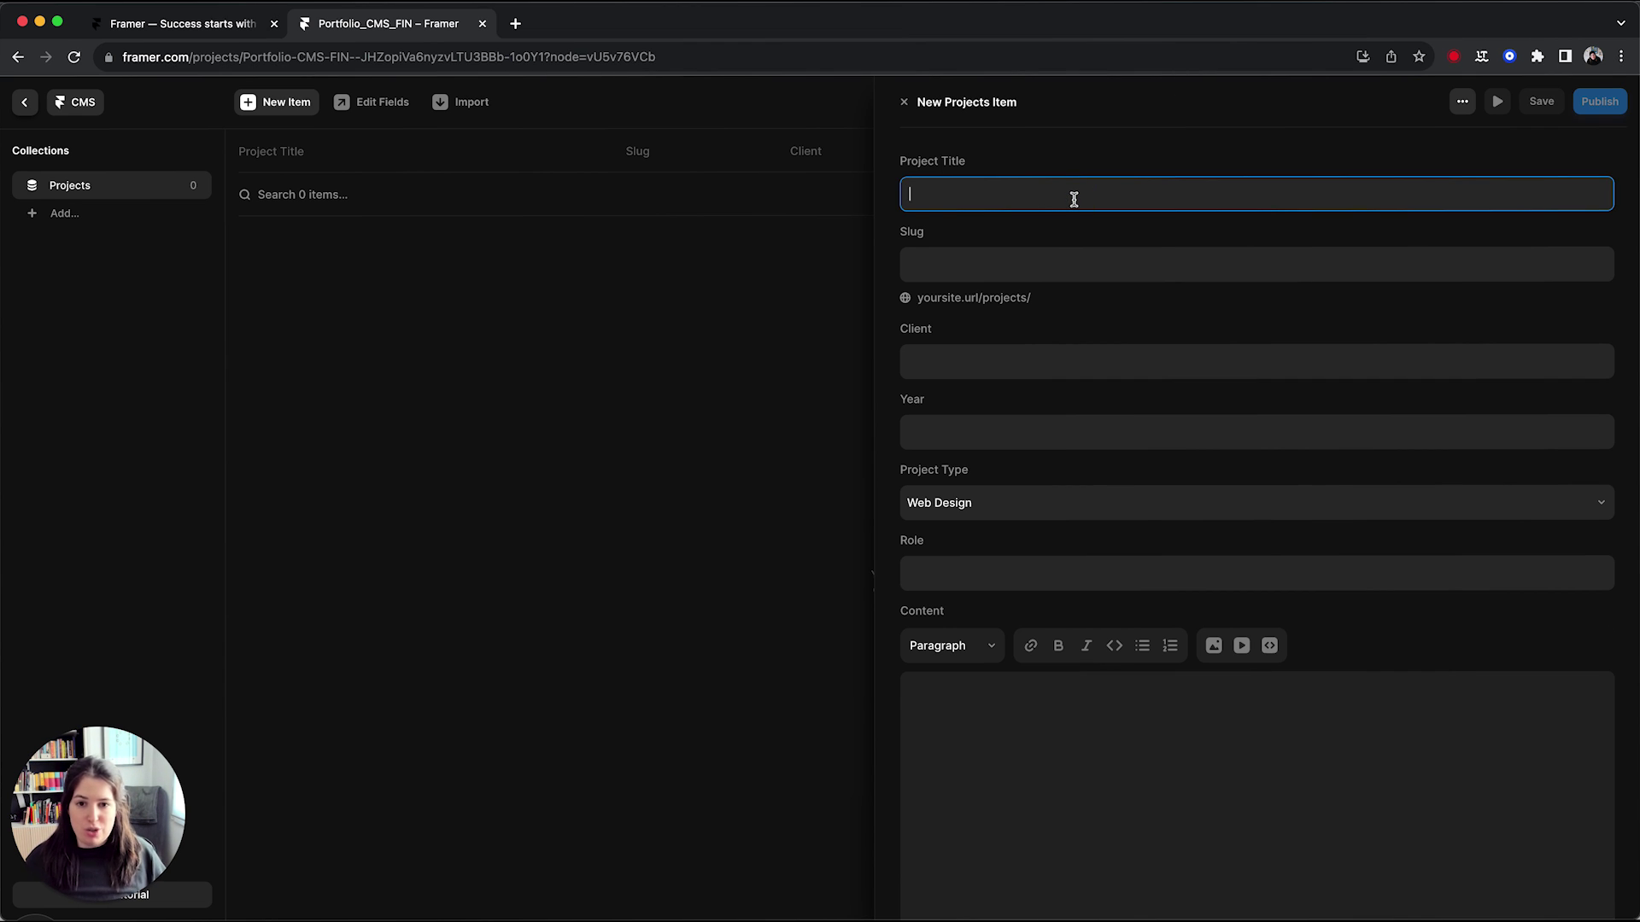
pyautogui.write('Project')
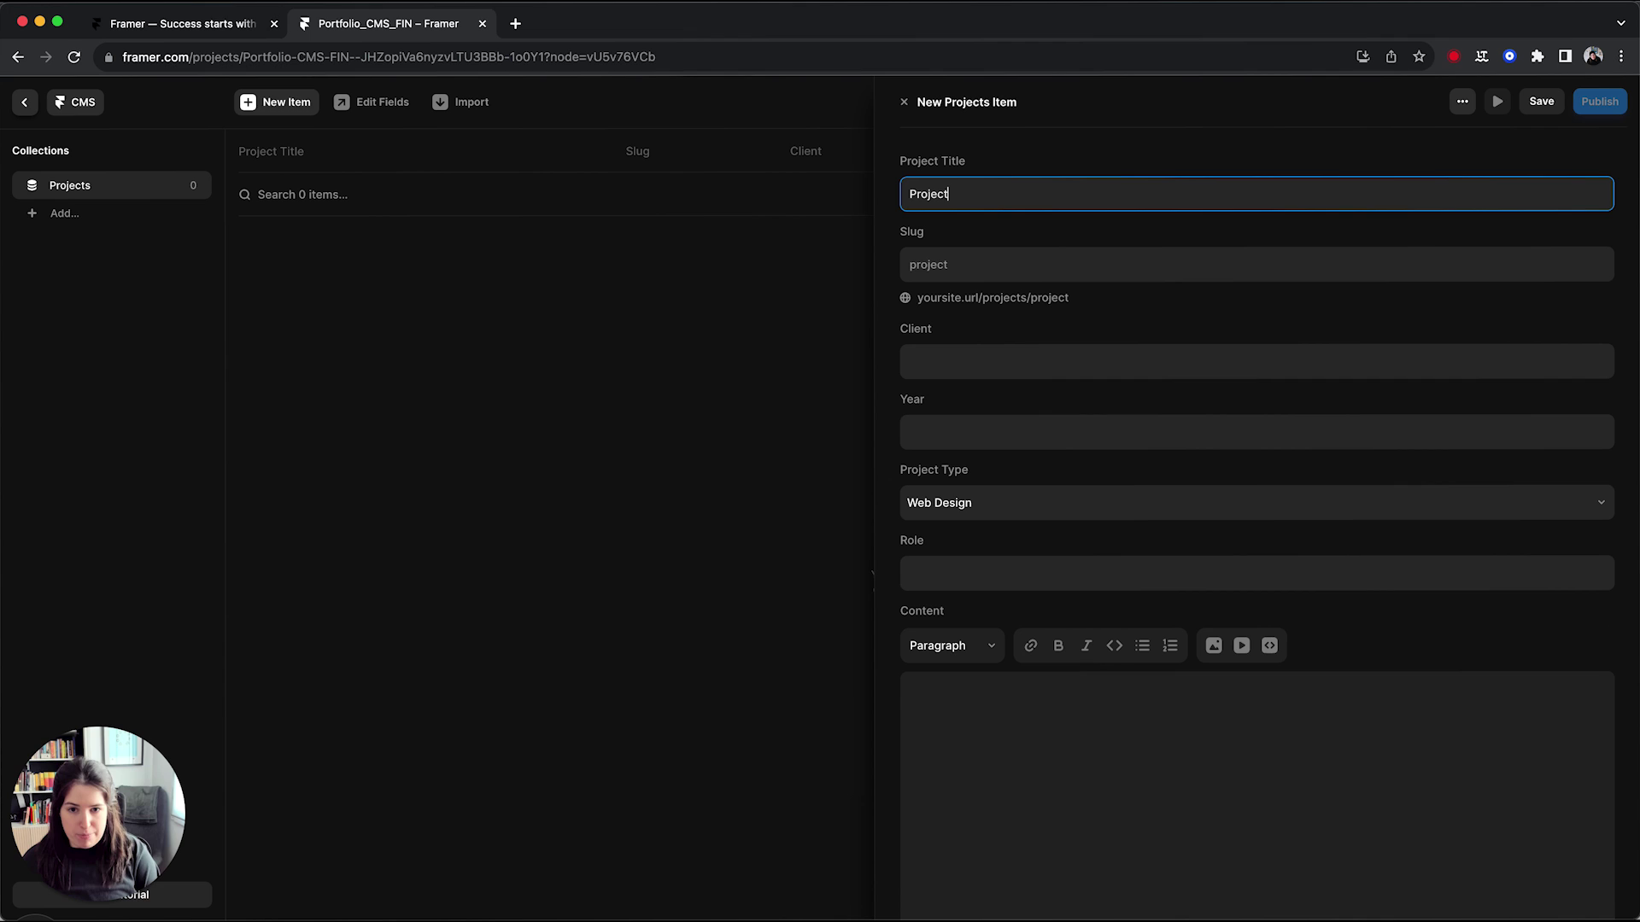
pyautogui.click(1072, 362)
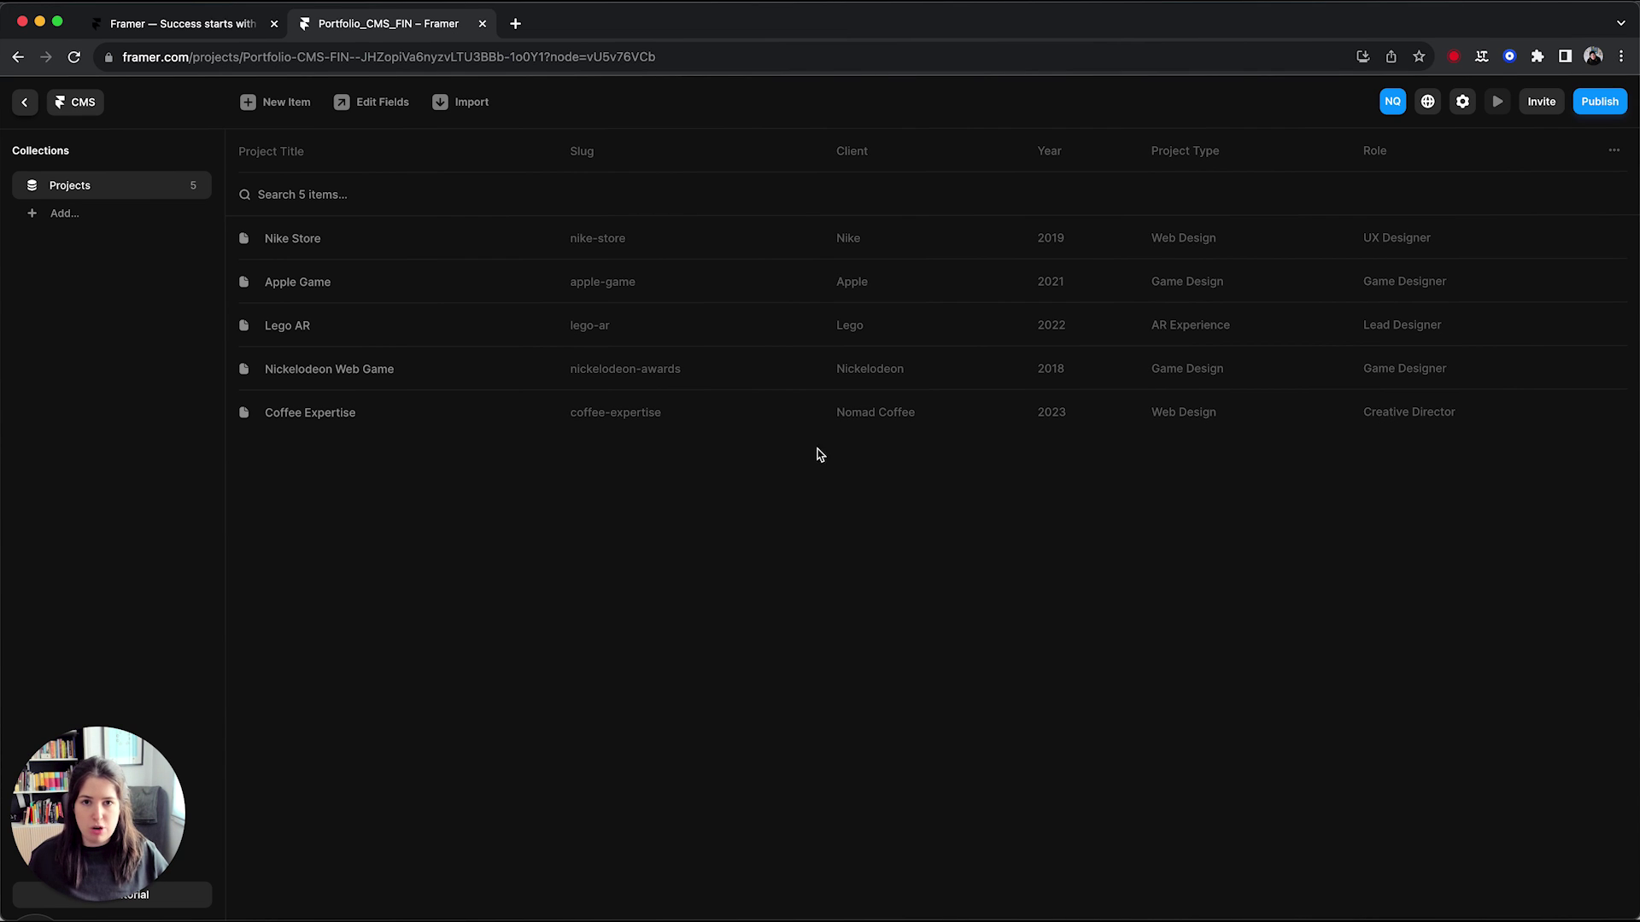
# Leave the CMS and show the Home page design with its Selected Work row
pyautogui.click(24, 102)
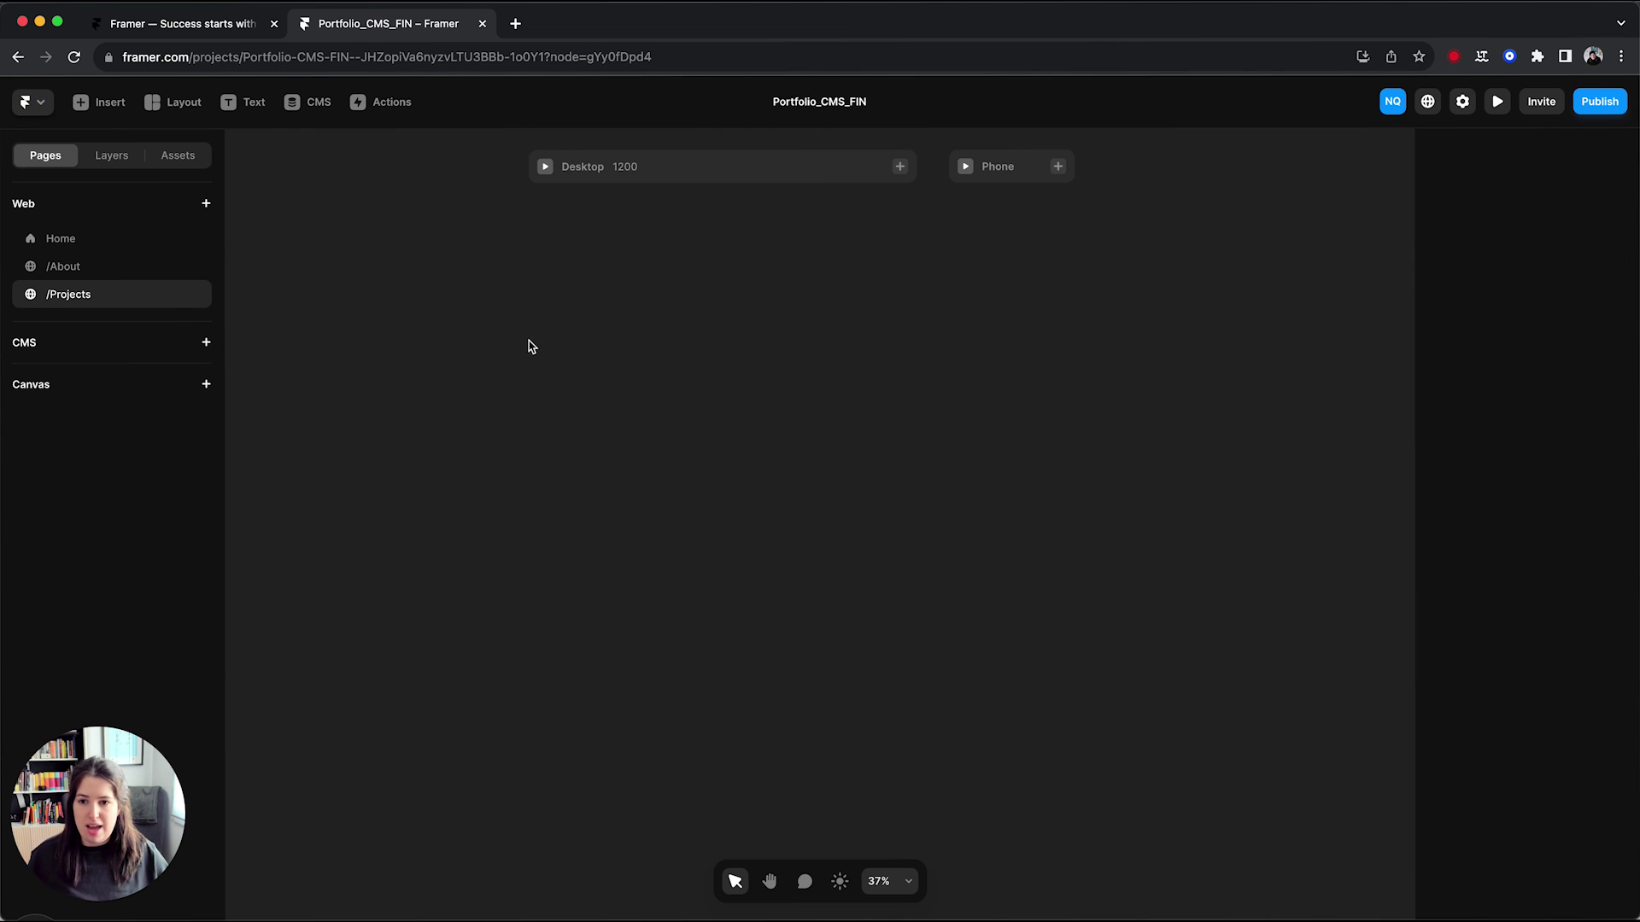
pyautogui.scroll(-1, 503, 420)
pyautogui.click(61, 238)
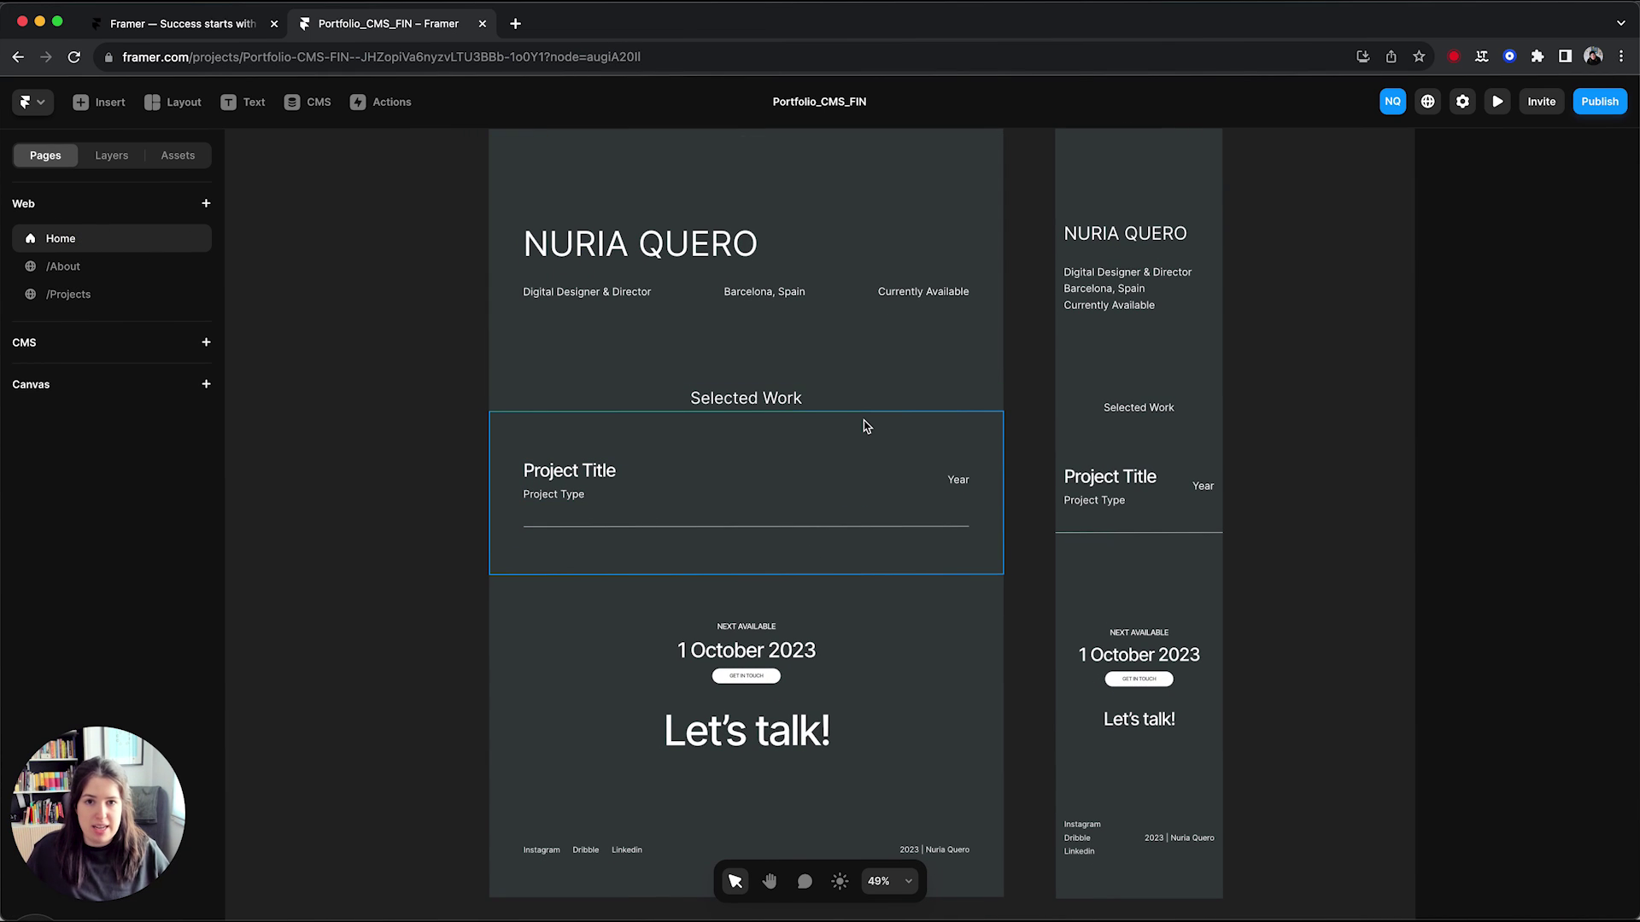
pyautogui.scroll(1, 864, 427)
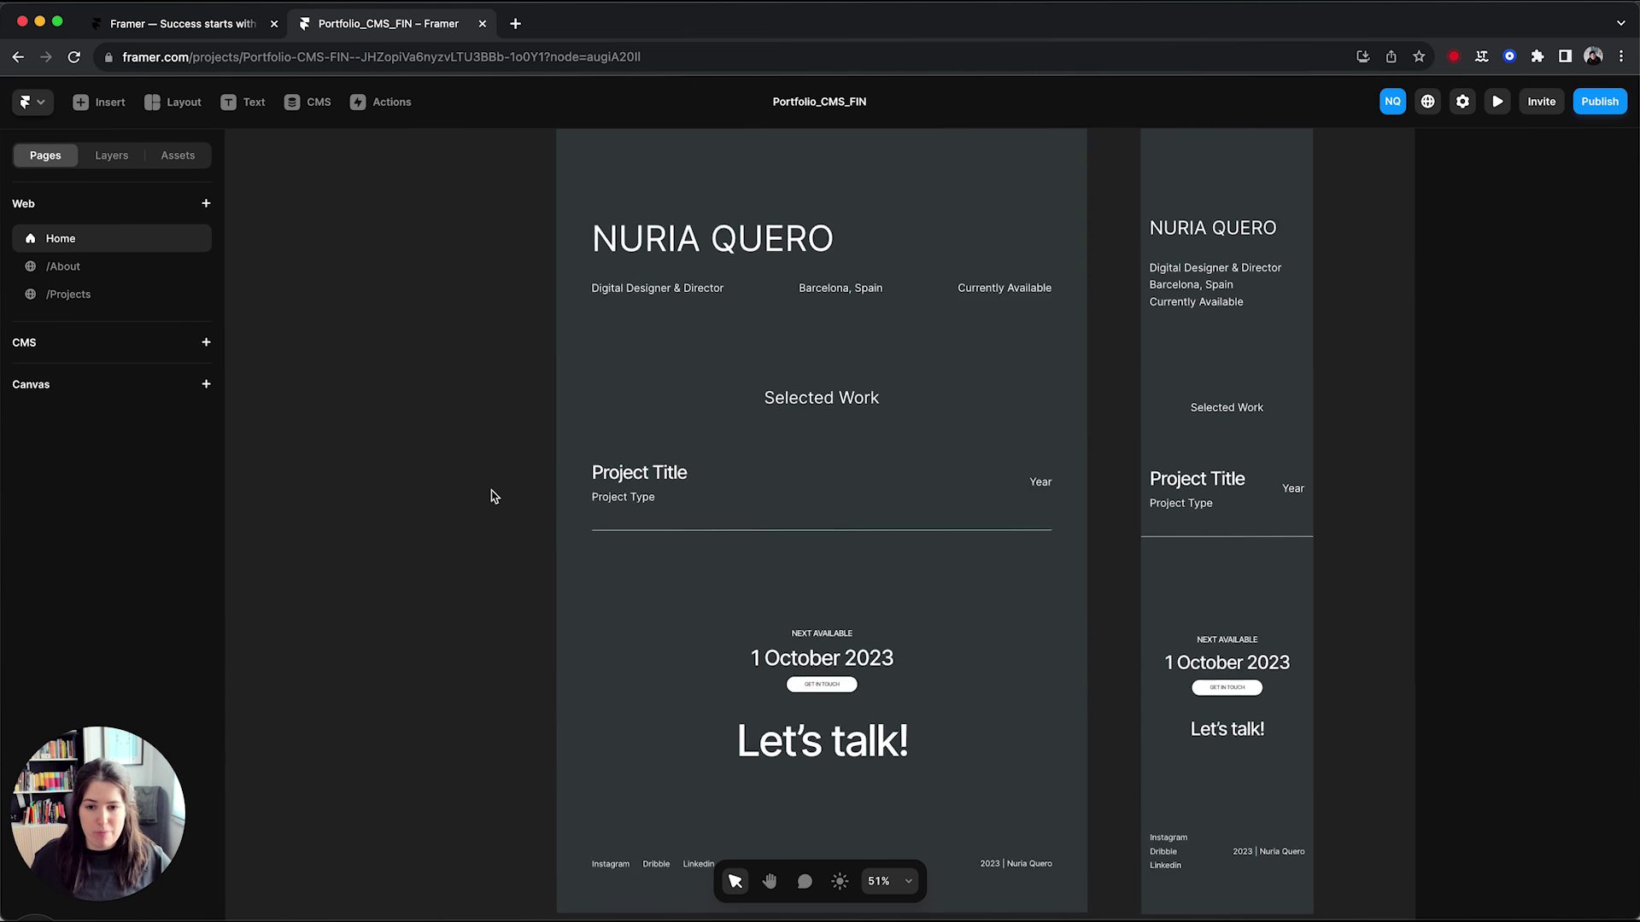
pyautogui.scroll(5, 494, 494)
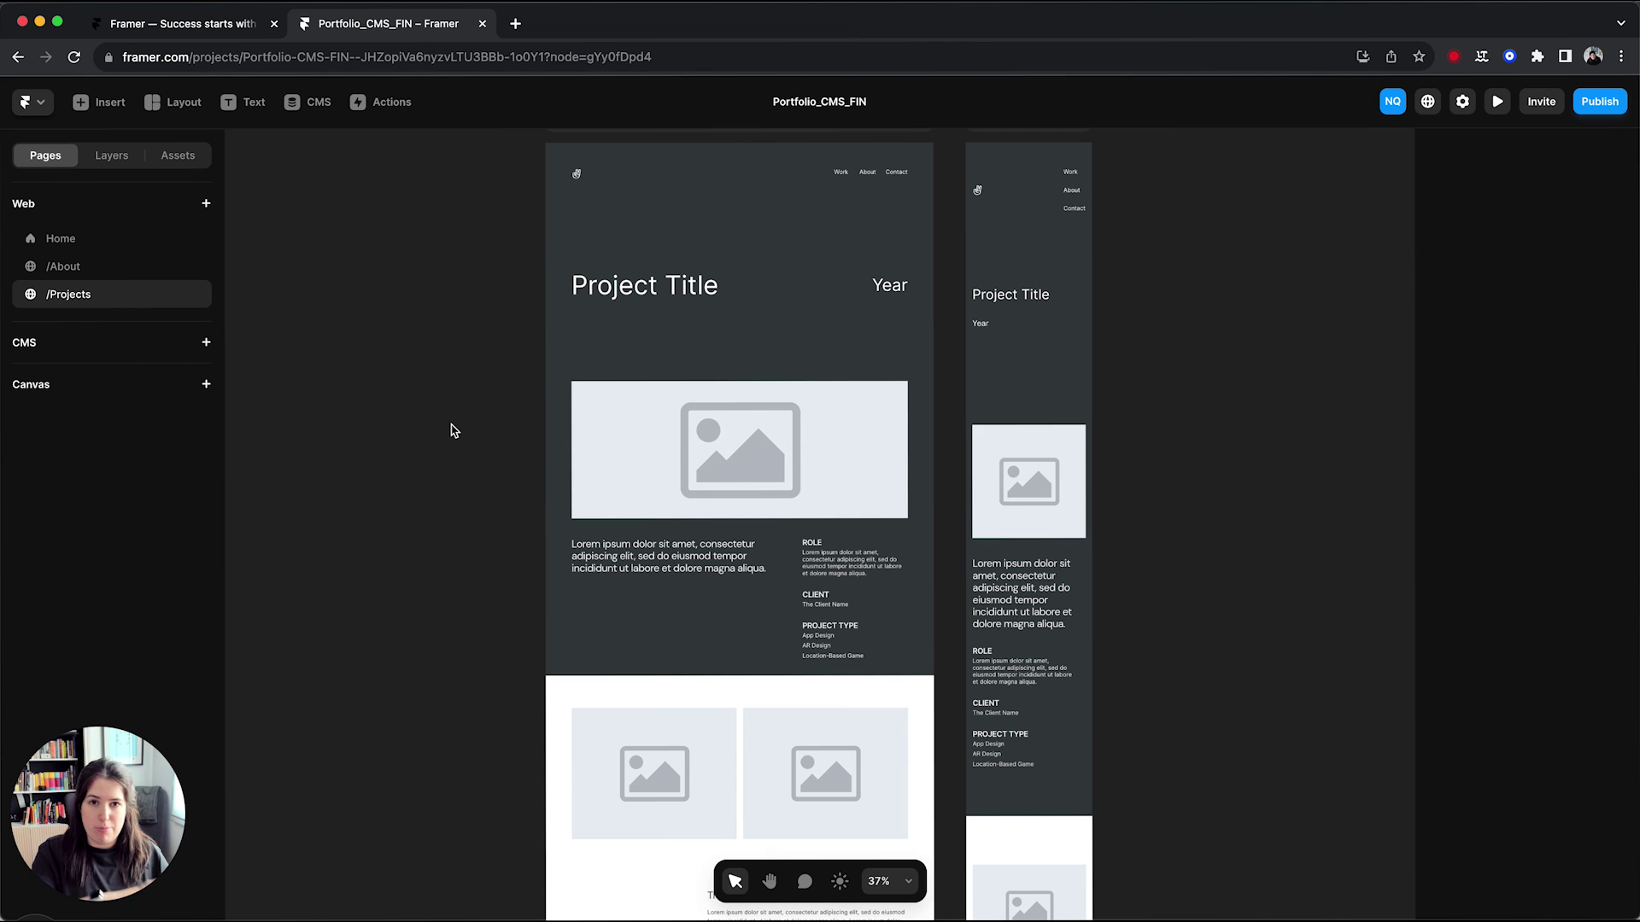
pyautogui.moveTo(93, 240)
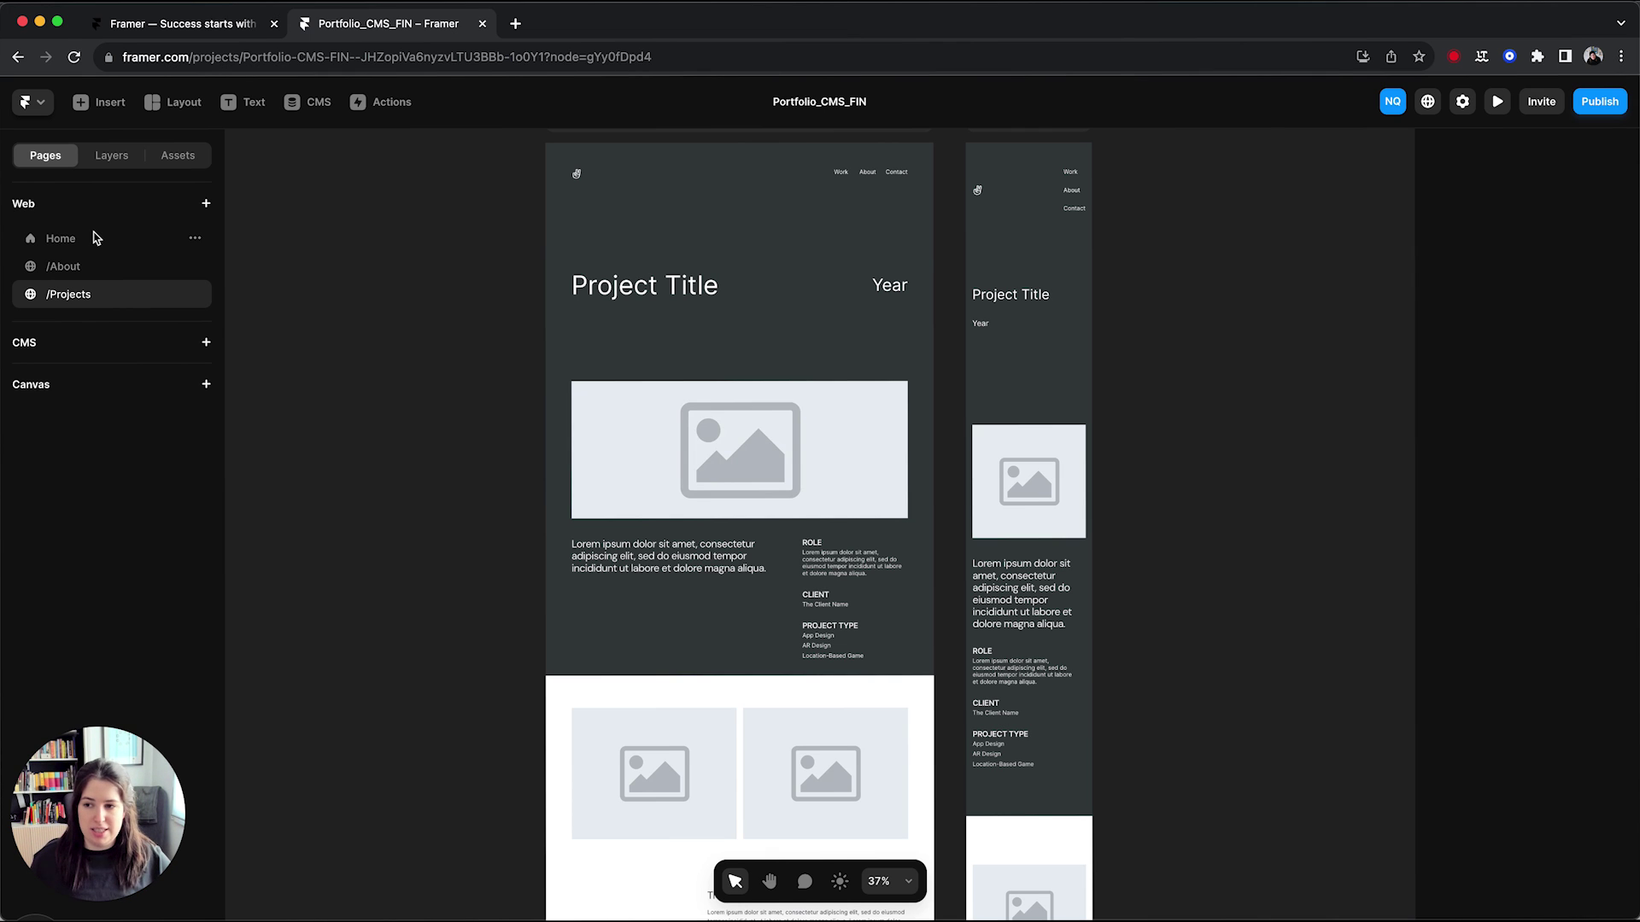
pyautogui.click(61, 238)
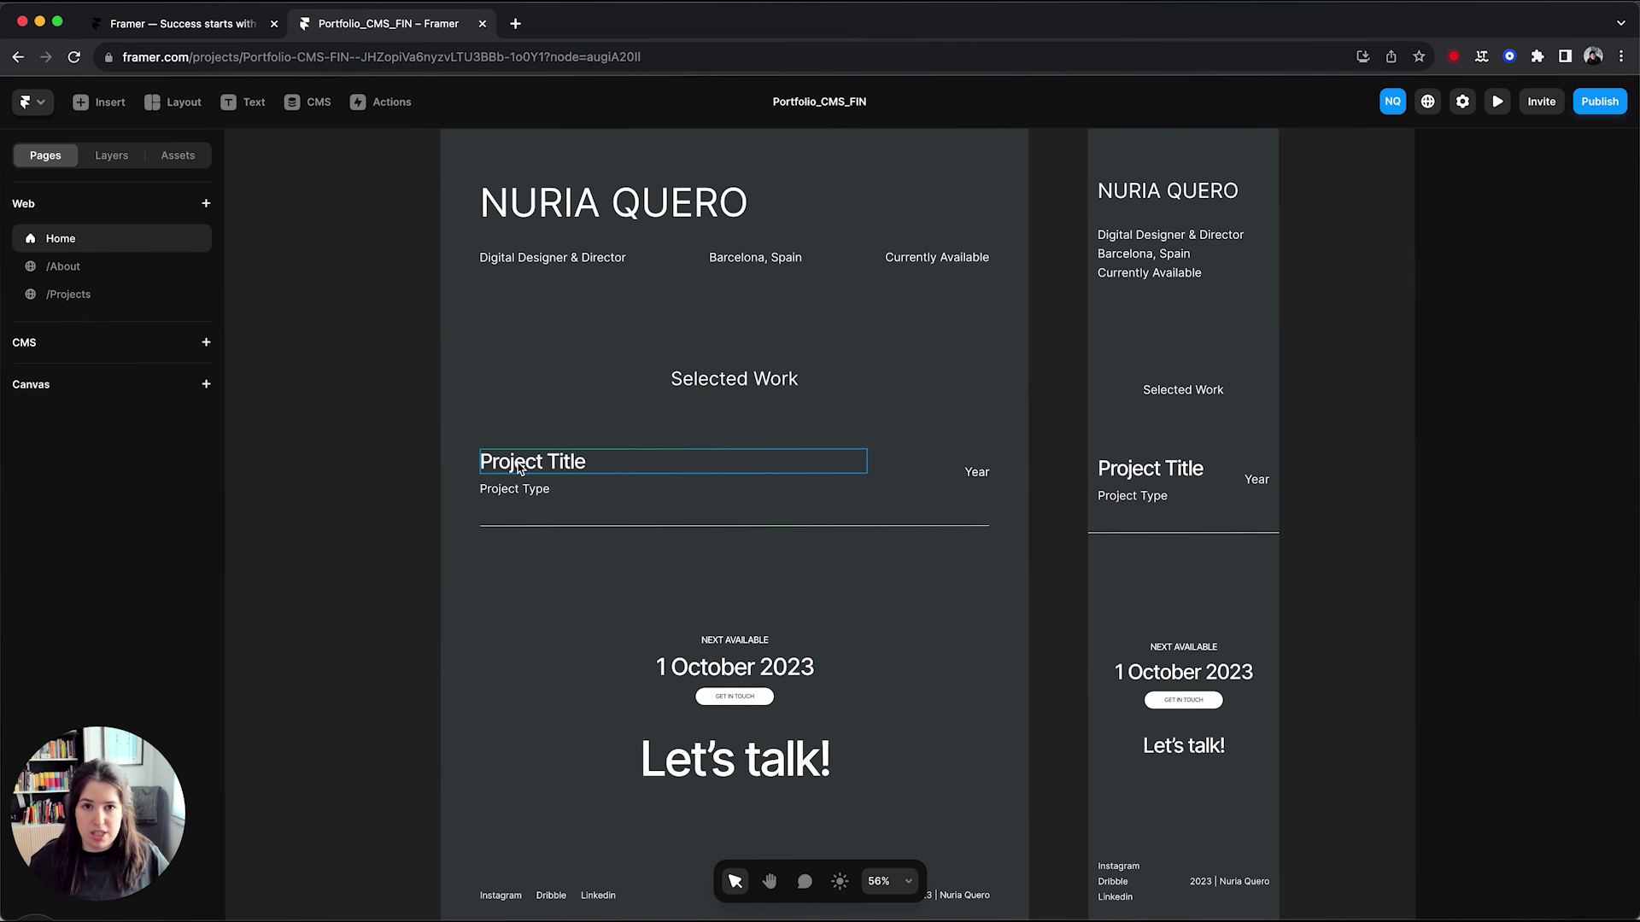
pyautogui.scroll(2, 571, 503)
# Drop a Projects collection list from the Insert library below the project row and select it
pyautogui.click(91, 107)
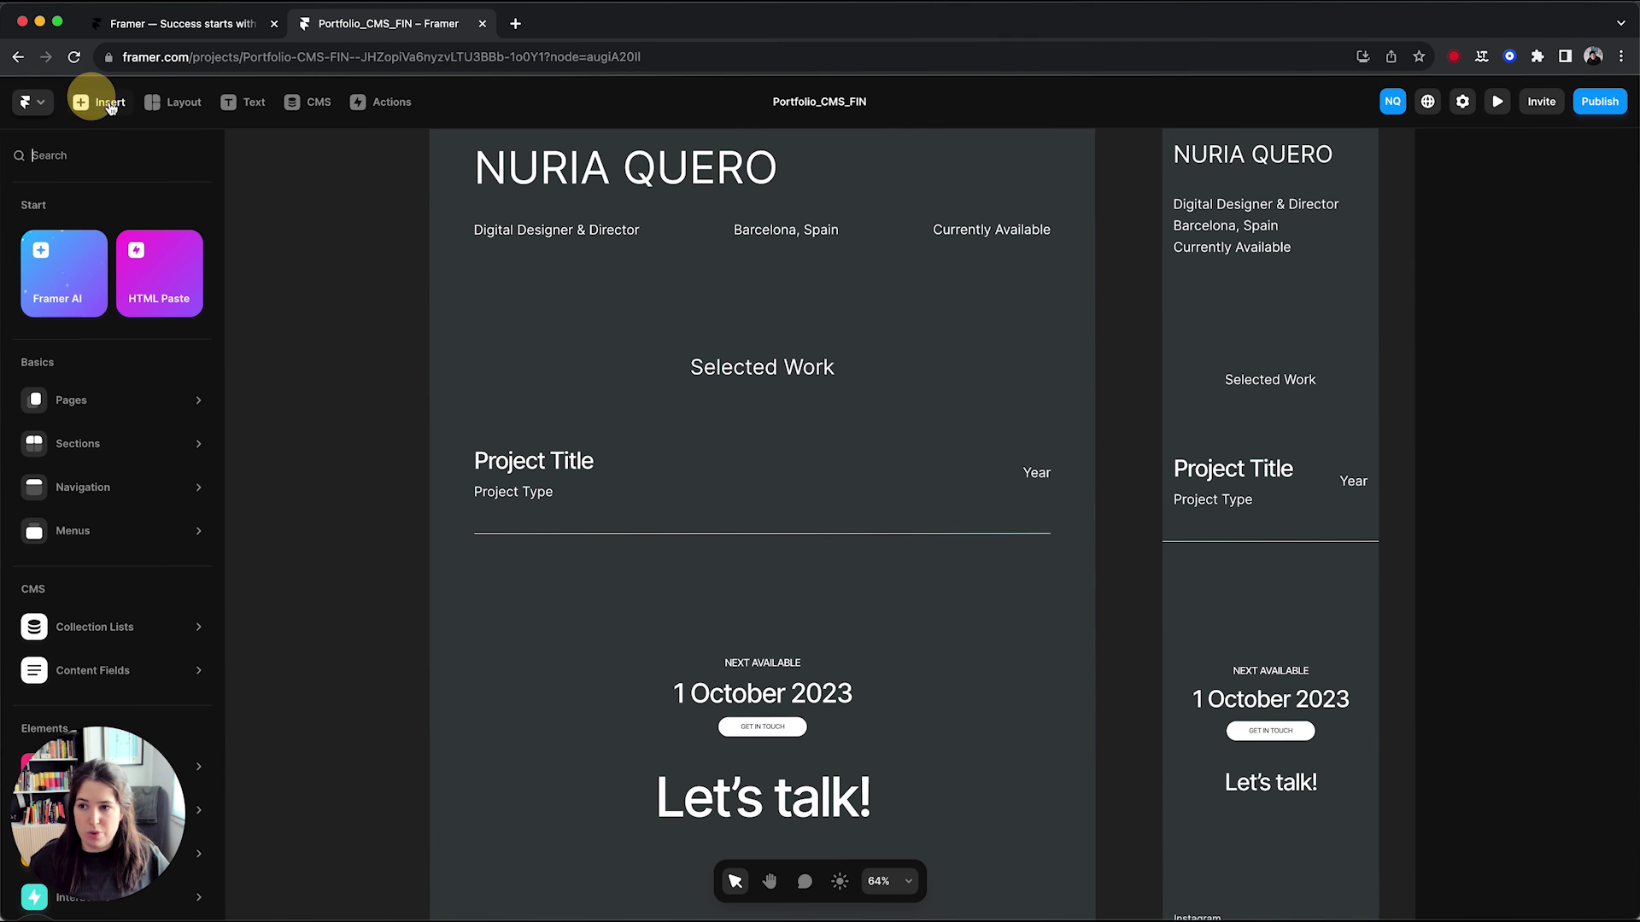
pyautogui.scroll(-1, 129, 359)
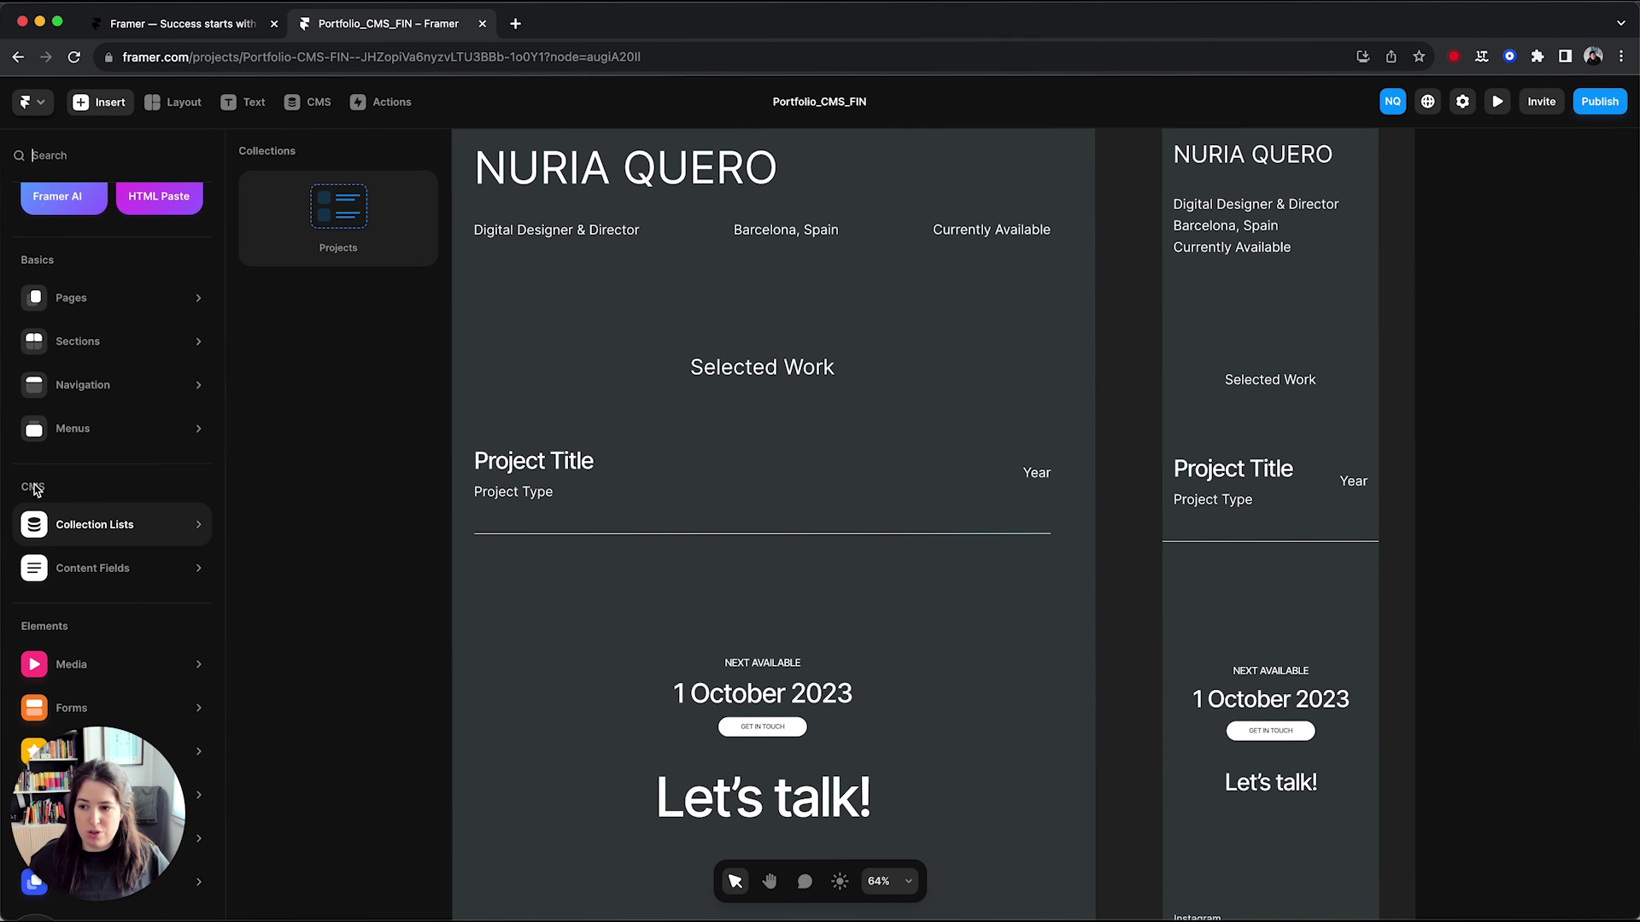
pyautogui.moveTo(113, 627)
pyautogui.moveTo(318, 224); pyautogui.dragTo(703, 607)
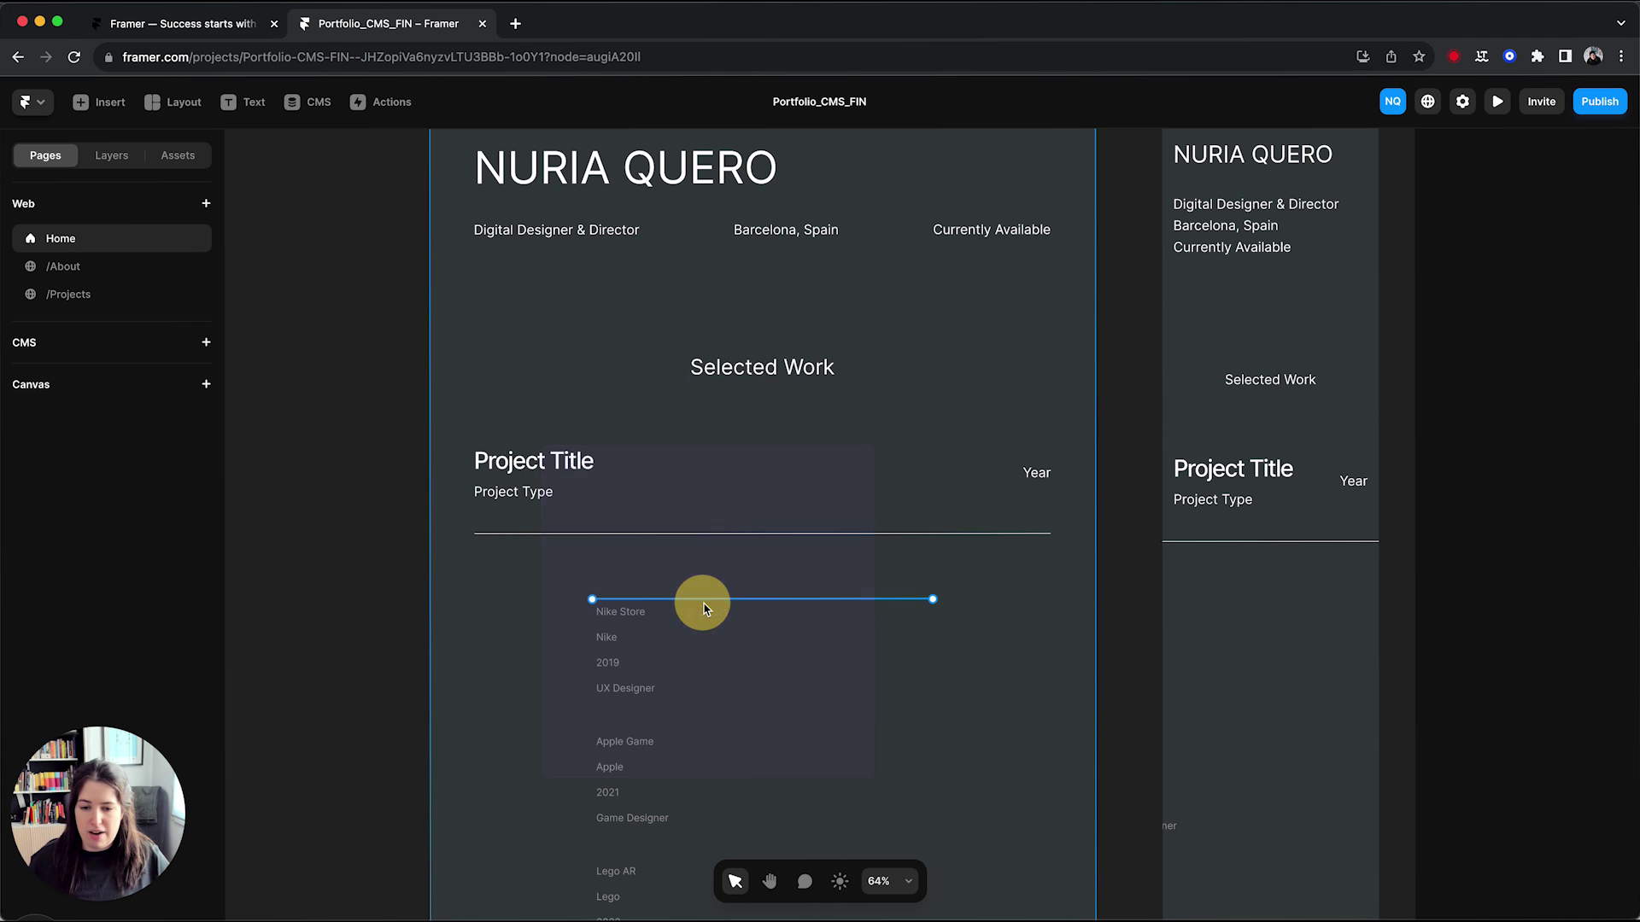
pyautogui.scroll(-3, 703, 609)
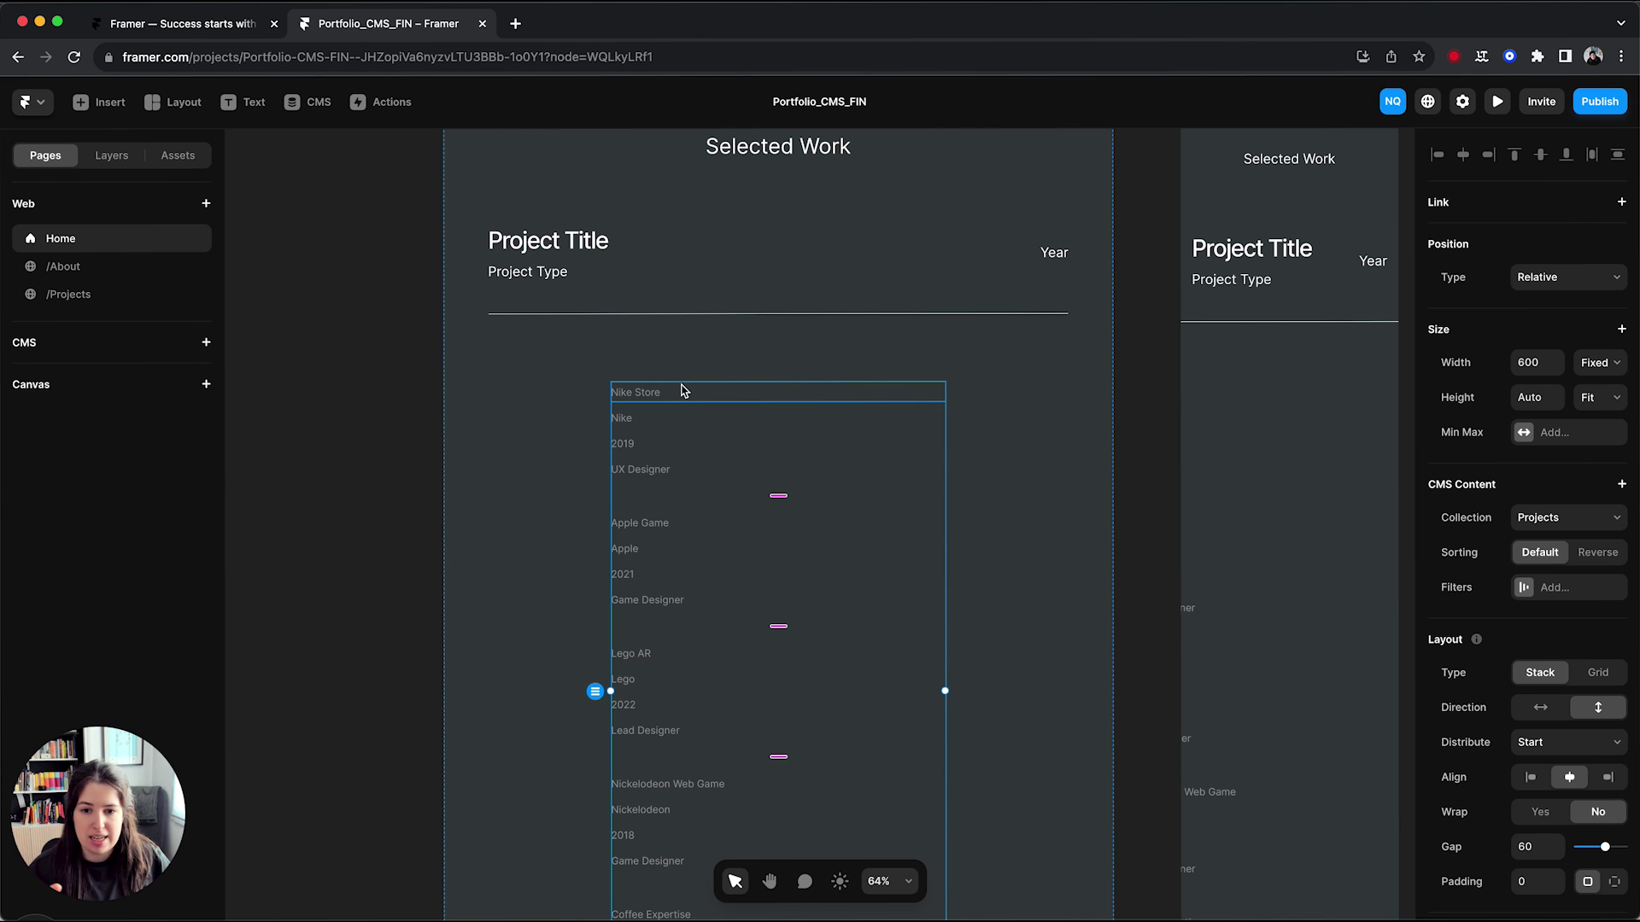
pyautogui.scroll(2, 684, 414)
pyautogui.scroll(2, 682, 414)
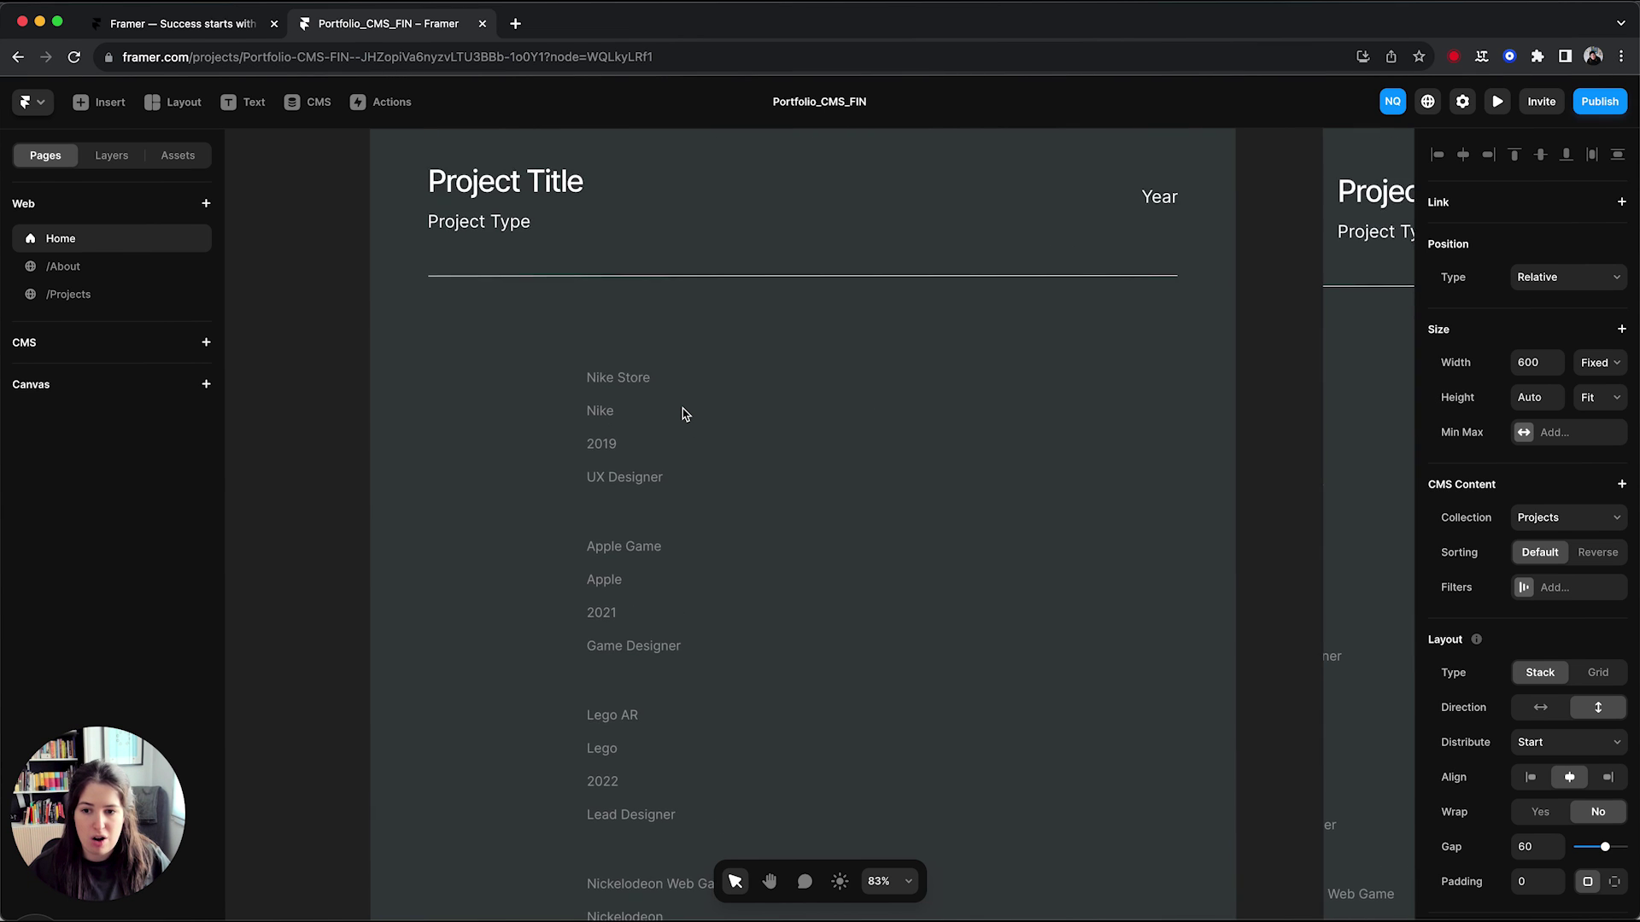
pyautogui.scroll(2, 683, 414)
pyautogui.scroll(2, 683, 414)
pyautogui.scroll(-1, 682, 414)
pyautogui.scroll(-1, 682, 413)
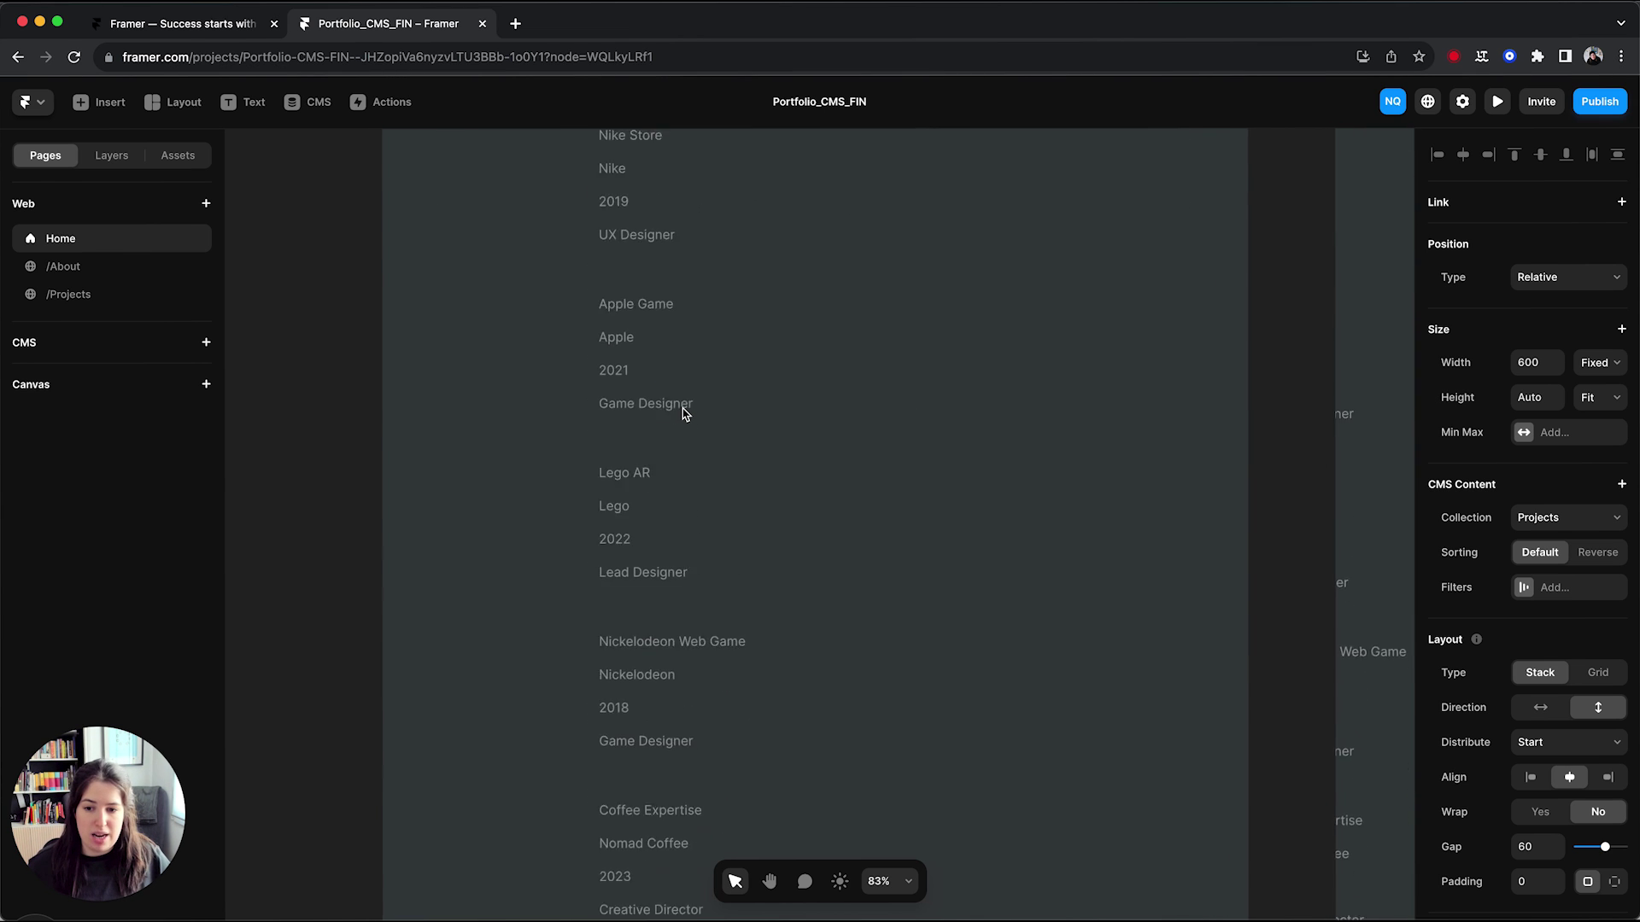
pyautogui.scroll(-2, 683, 414)
pyautogui.click(622, 373)
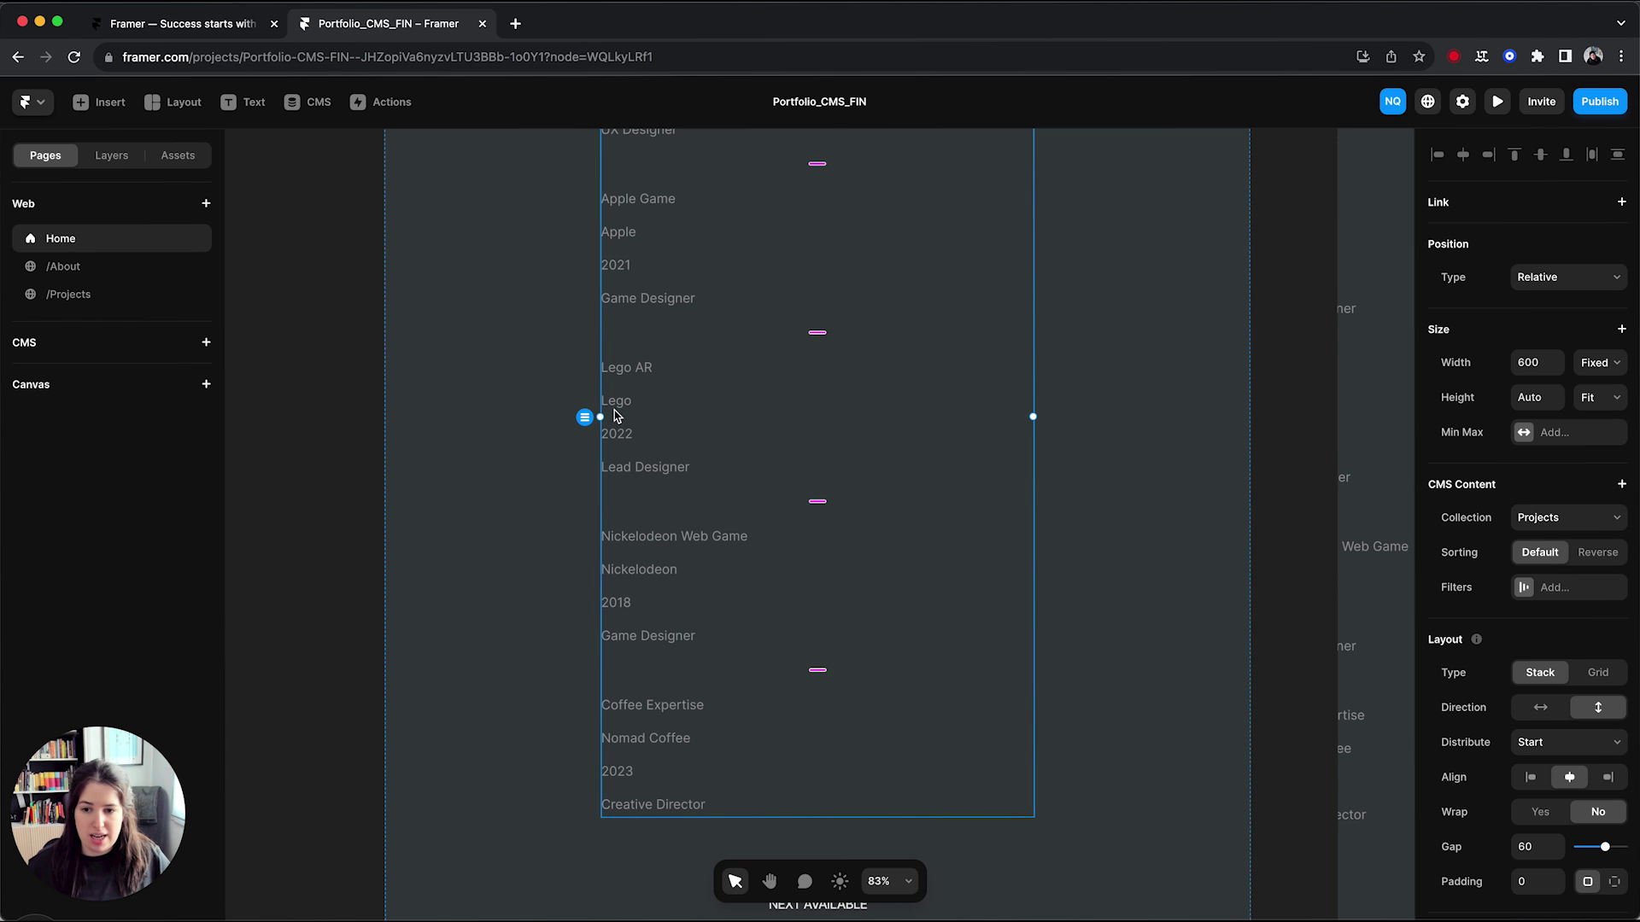
pyautogui.scroll(2, 613, 449)
pyautogui.scroll(2, 689, 487)
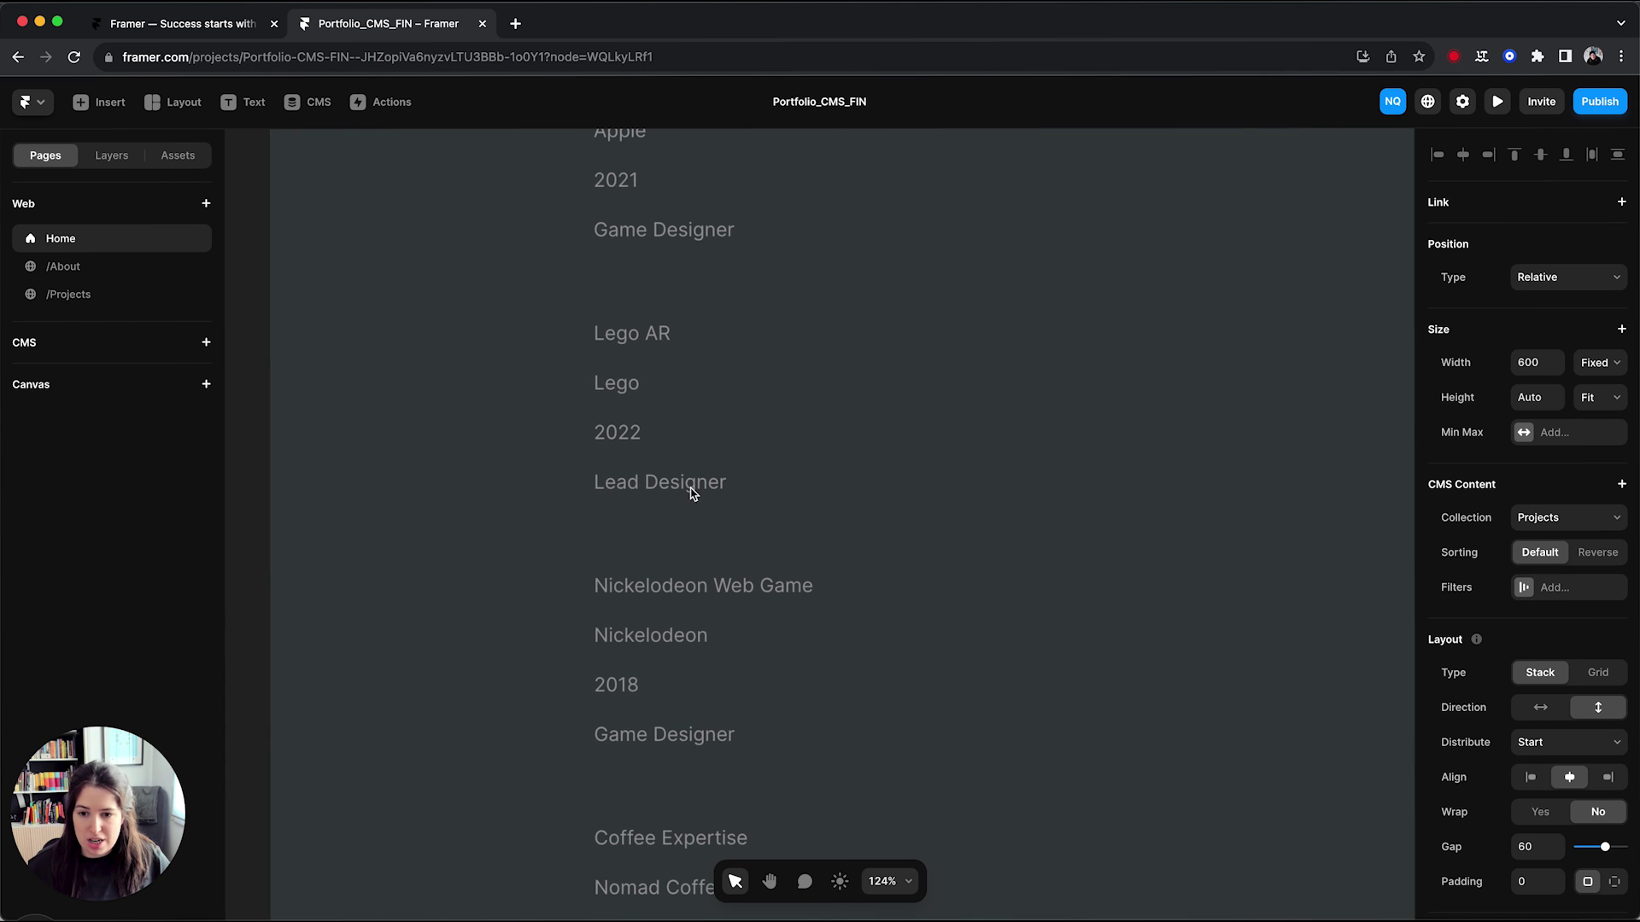
pyautogui.scroll(-2, 743, 486)
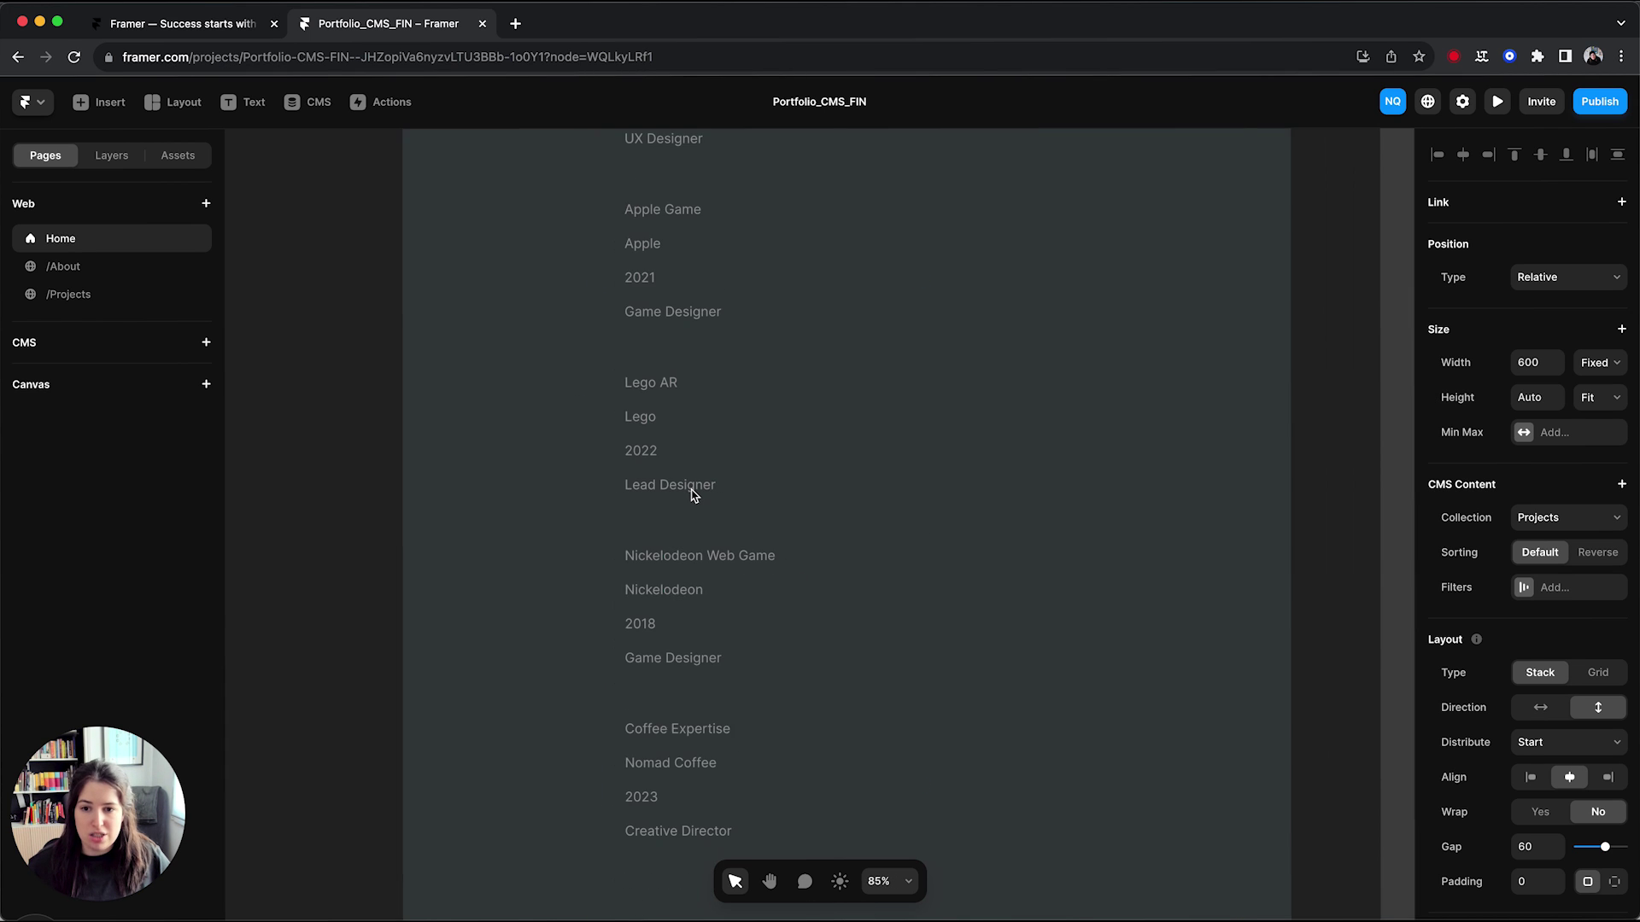
pyautogui.scroll(-1, 744, 461)
pyautogui.scroll(-2, 743, 461)
pyautogui.scroll(-2, 743, 461)
pyautogui.scroll(-1, 743, 463)
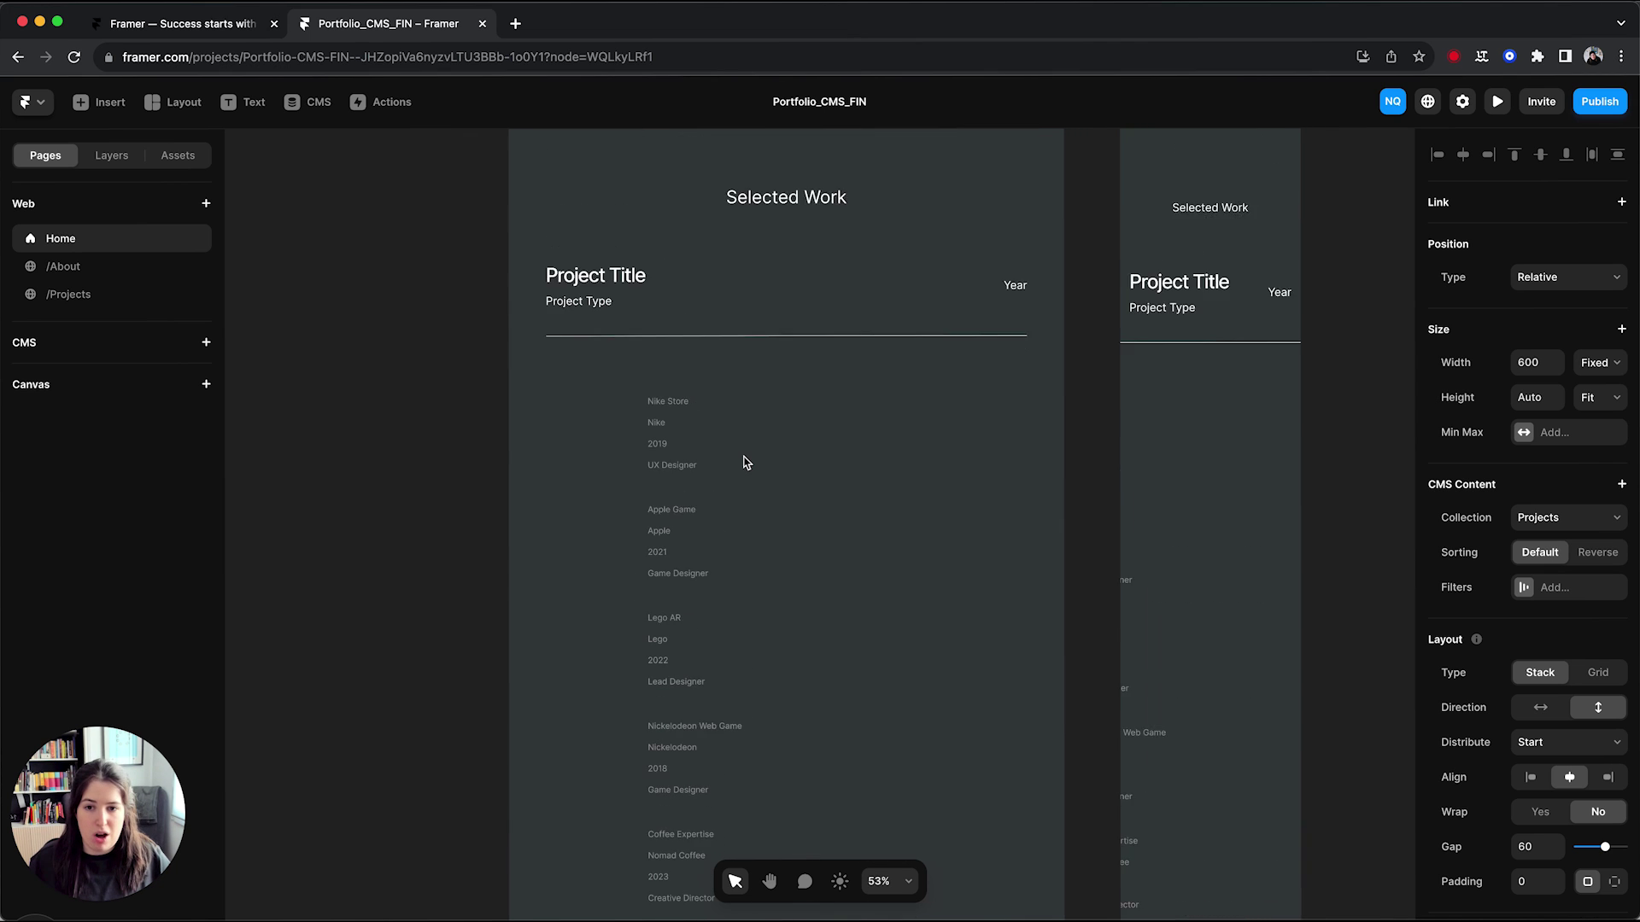
pyautogui.scroll(-1, 744, 463)
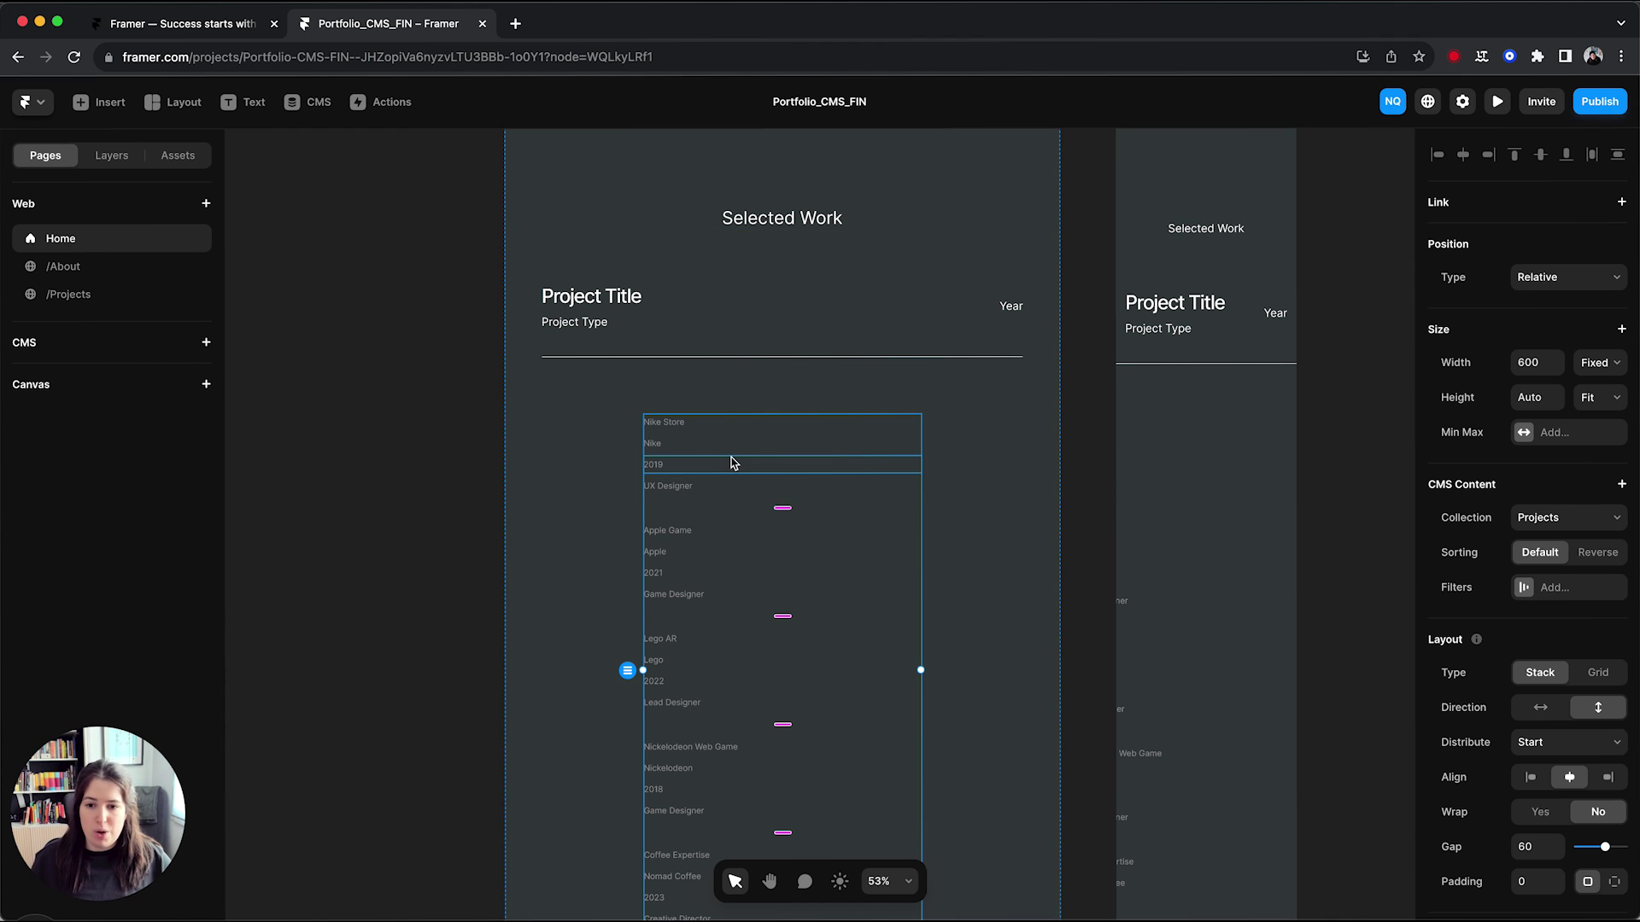
pyautogui.scroll(3, 724, 451)
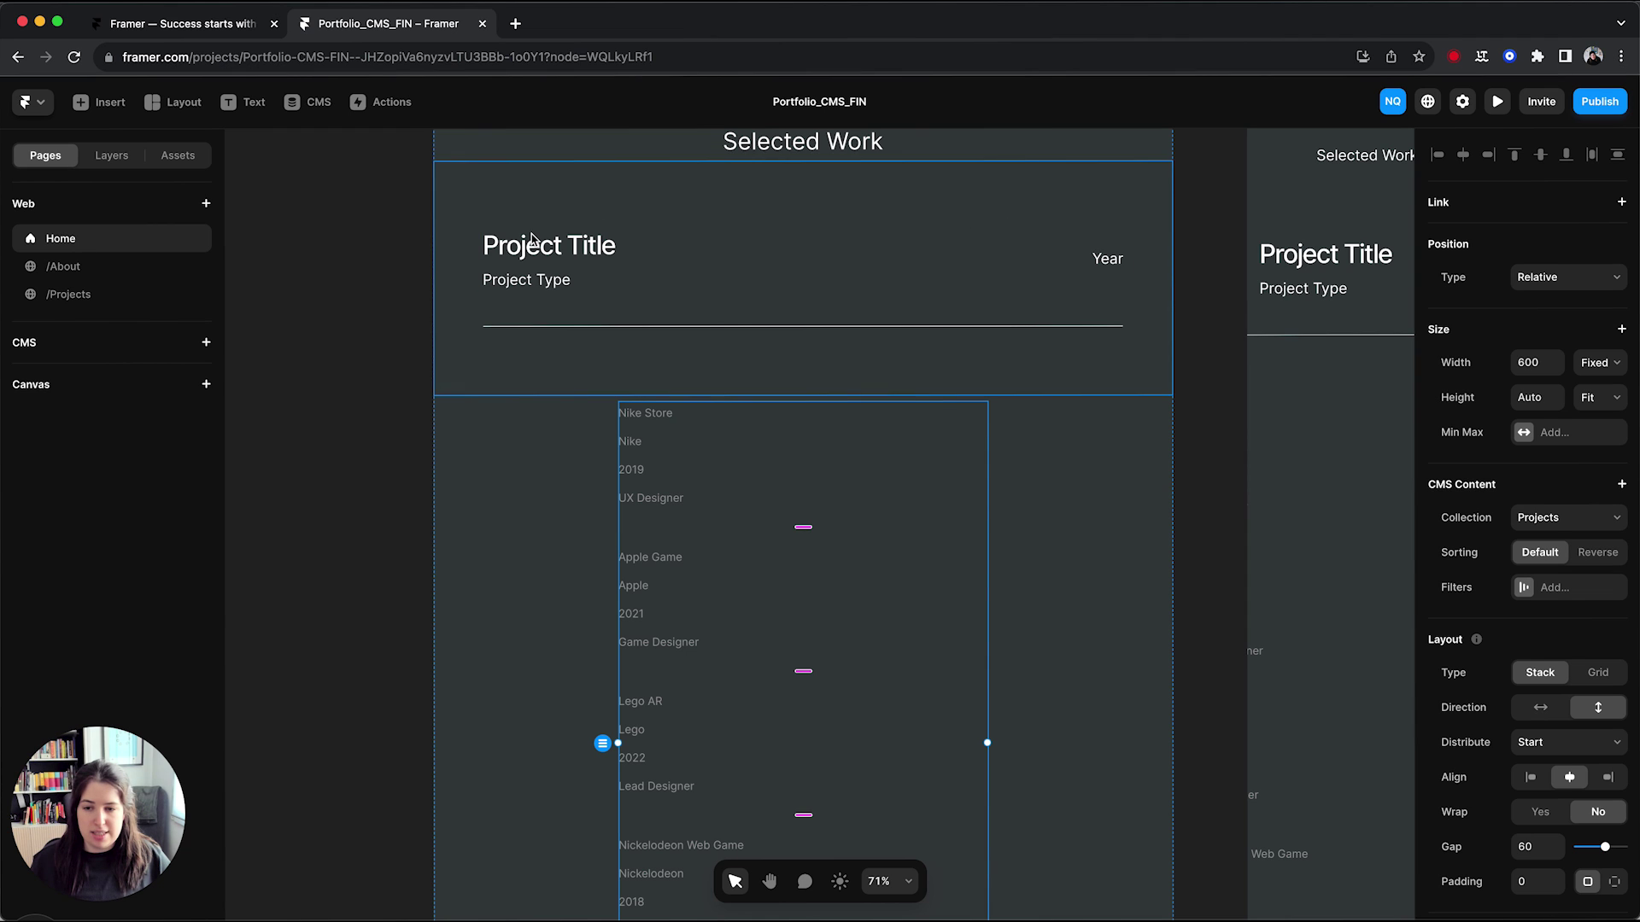
pyautogui.click(703, 265)
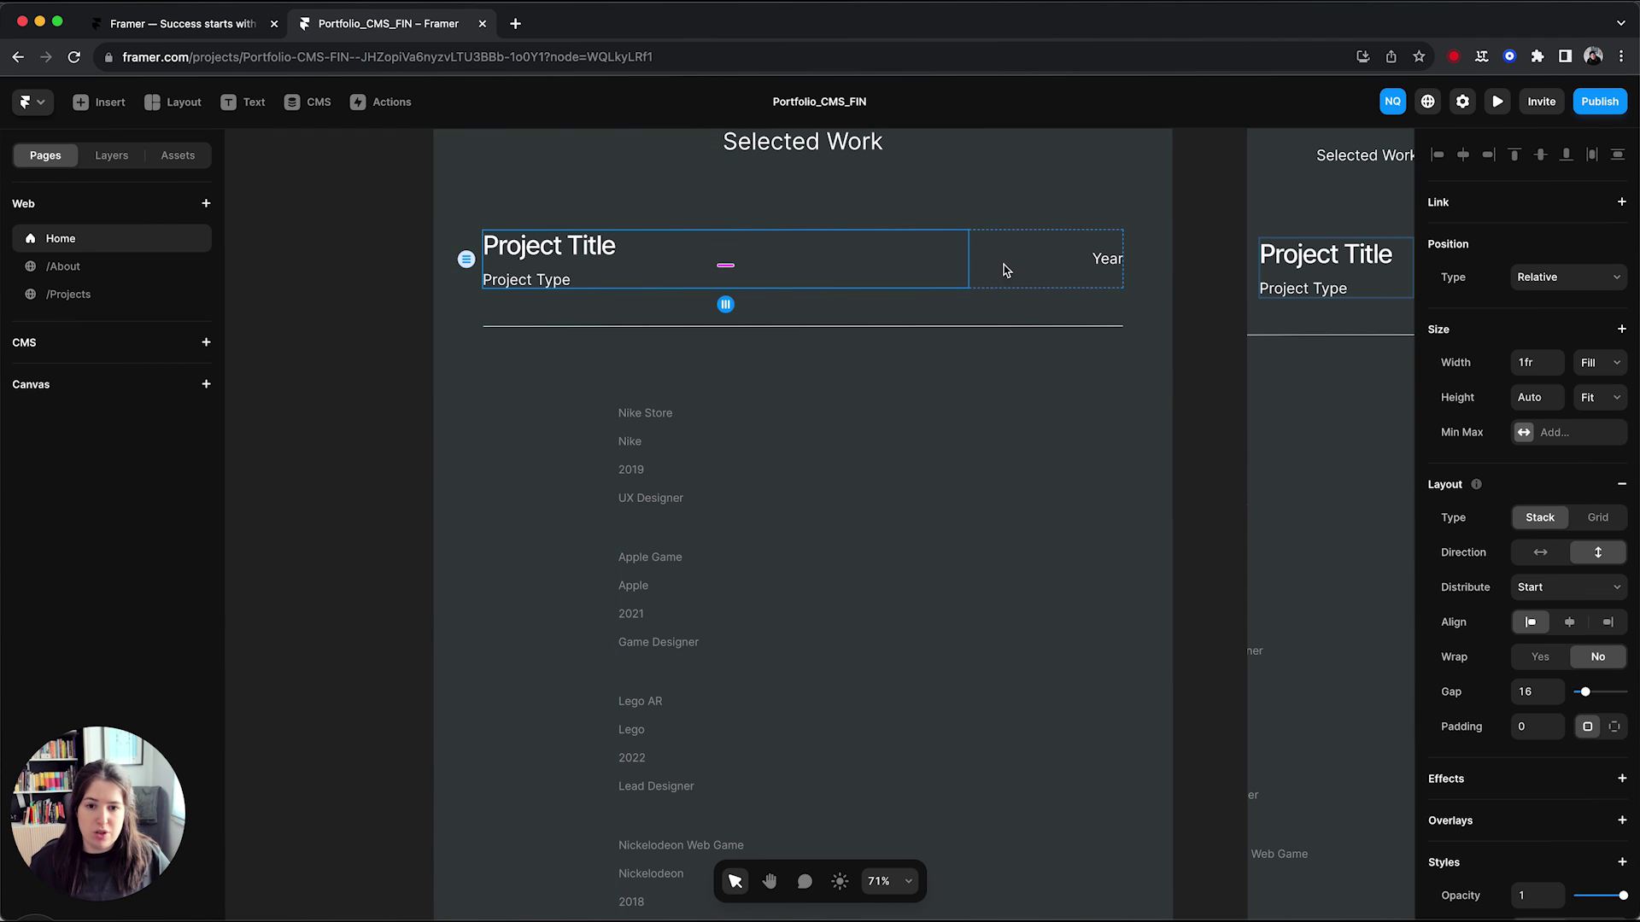
pyautogui.click(985, 253)
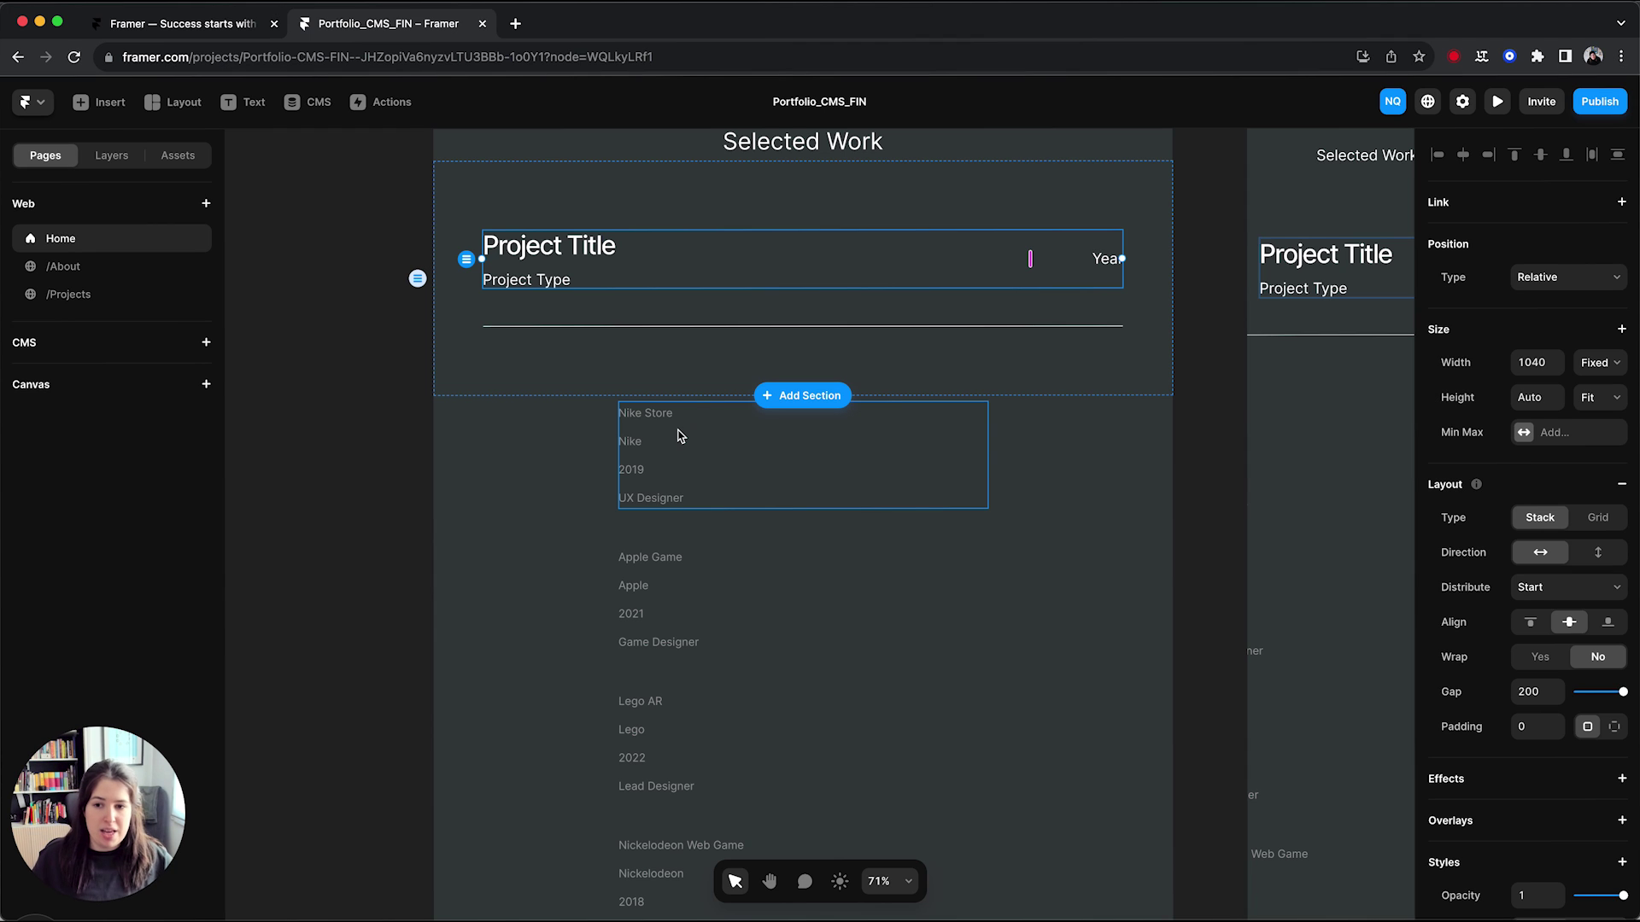
pyautogui.scroll(1, 799, 294)
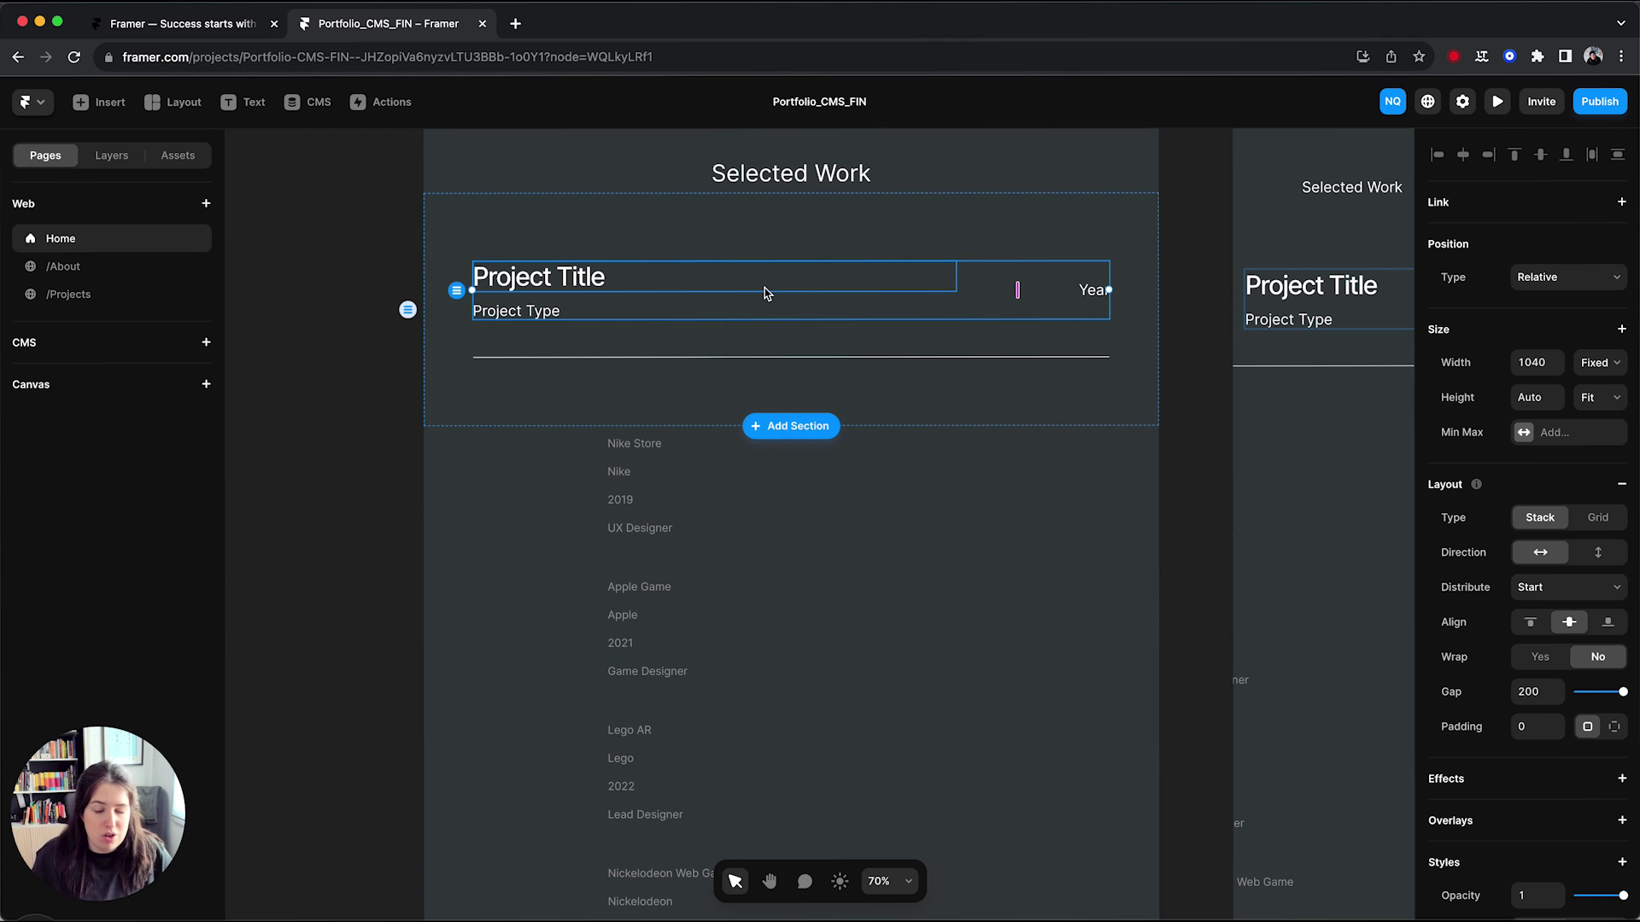
pyautogui.click(576, 282)
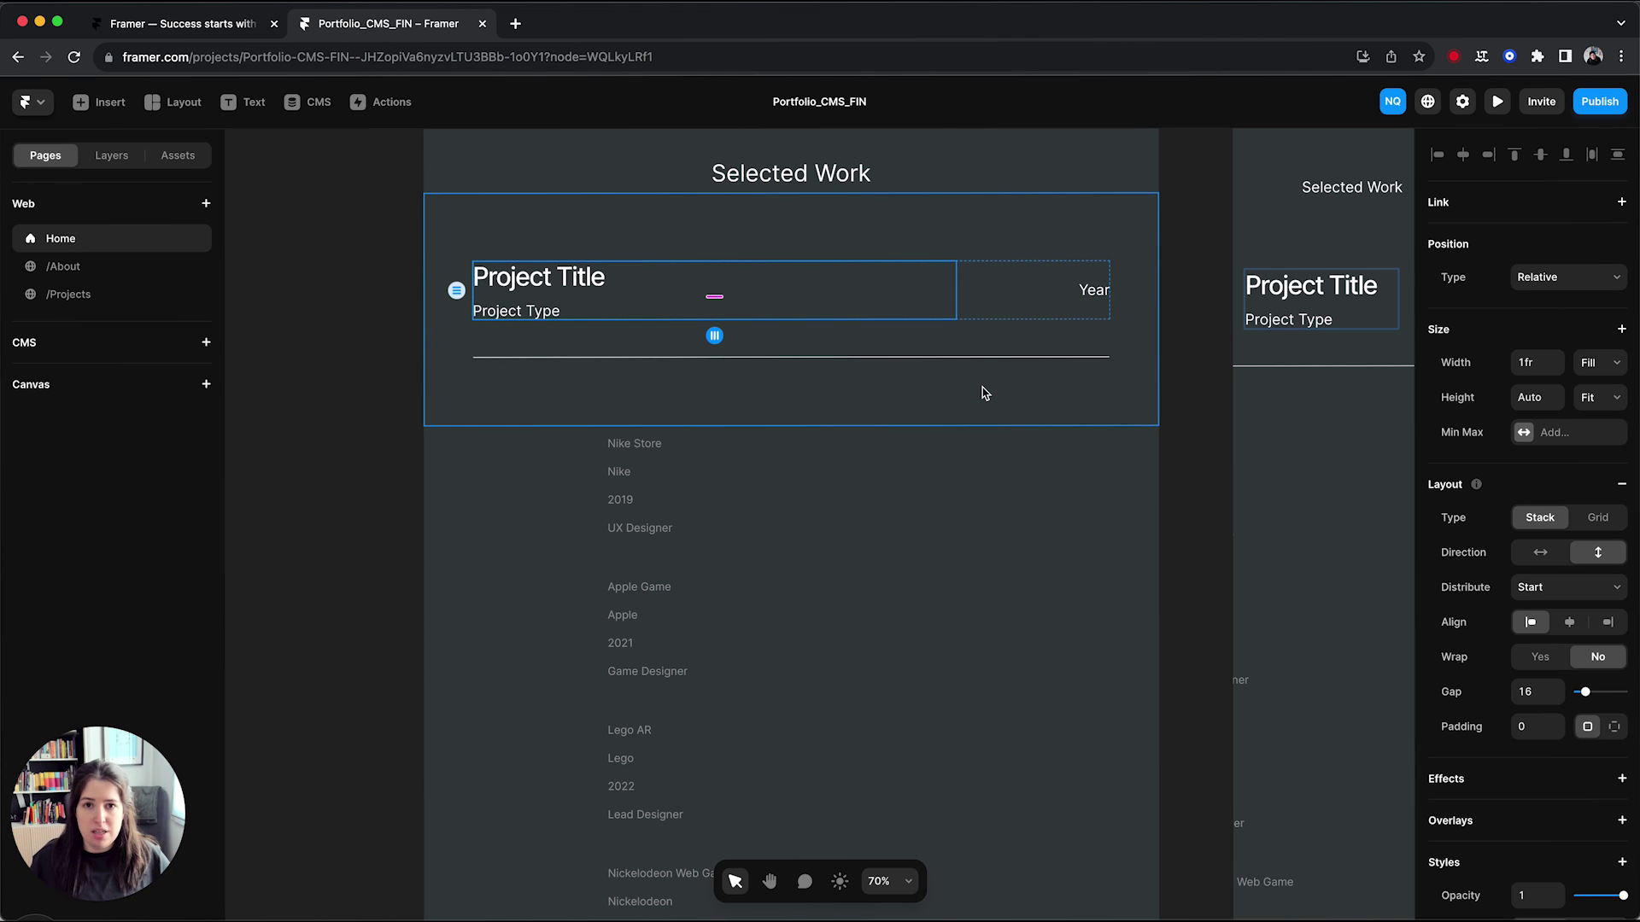
# Delete the placeholder Post layer from the Home page's Collection List
pyautogui.click(110, 155)
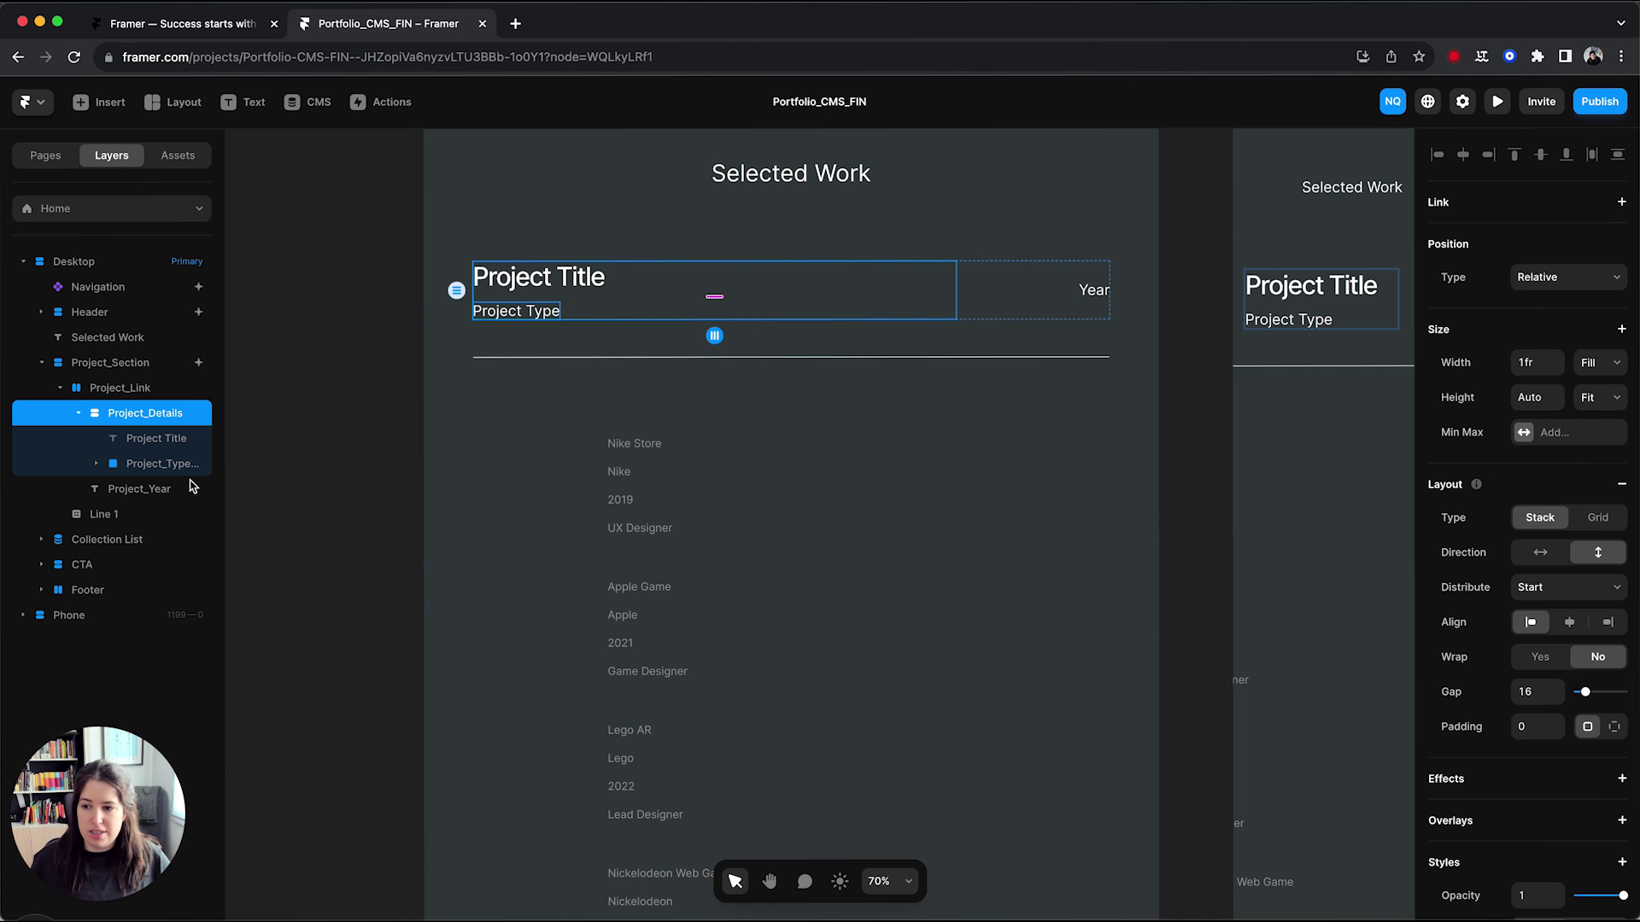
pyautogui.click(91, 543)
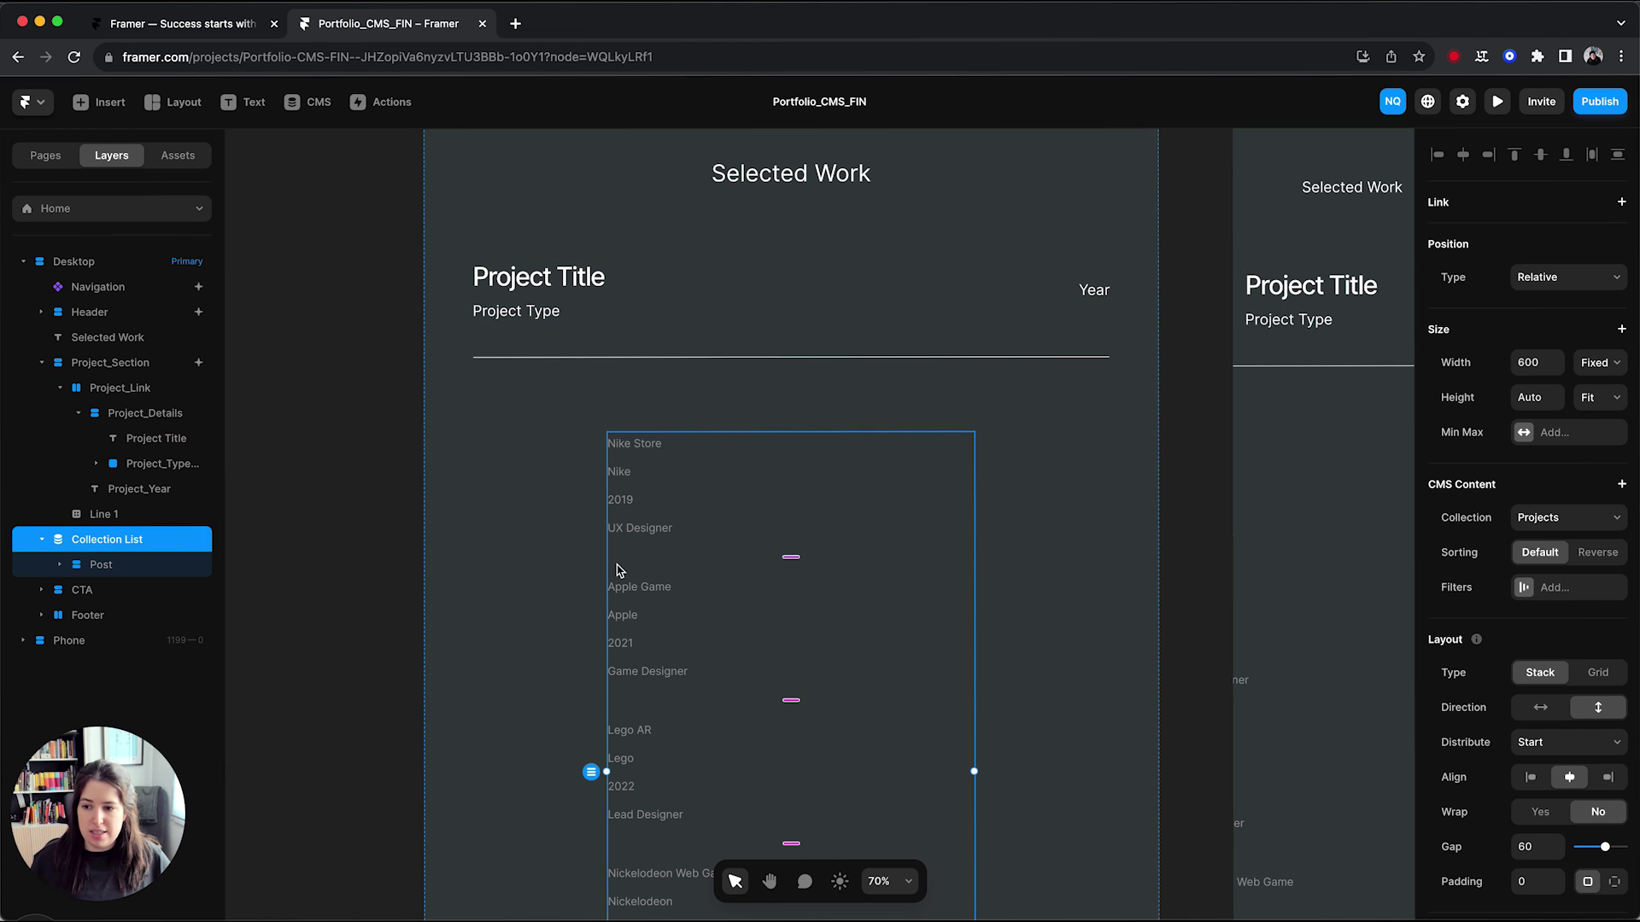
pyautogui.scroll(-3, 616, 569)
pyautogui.click(121, 572)
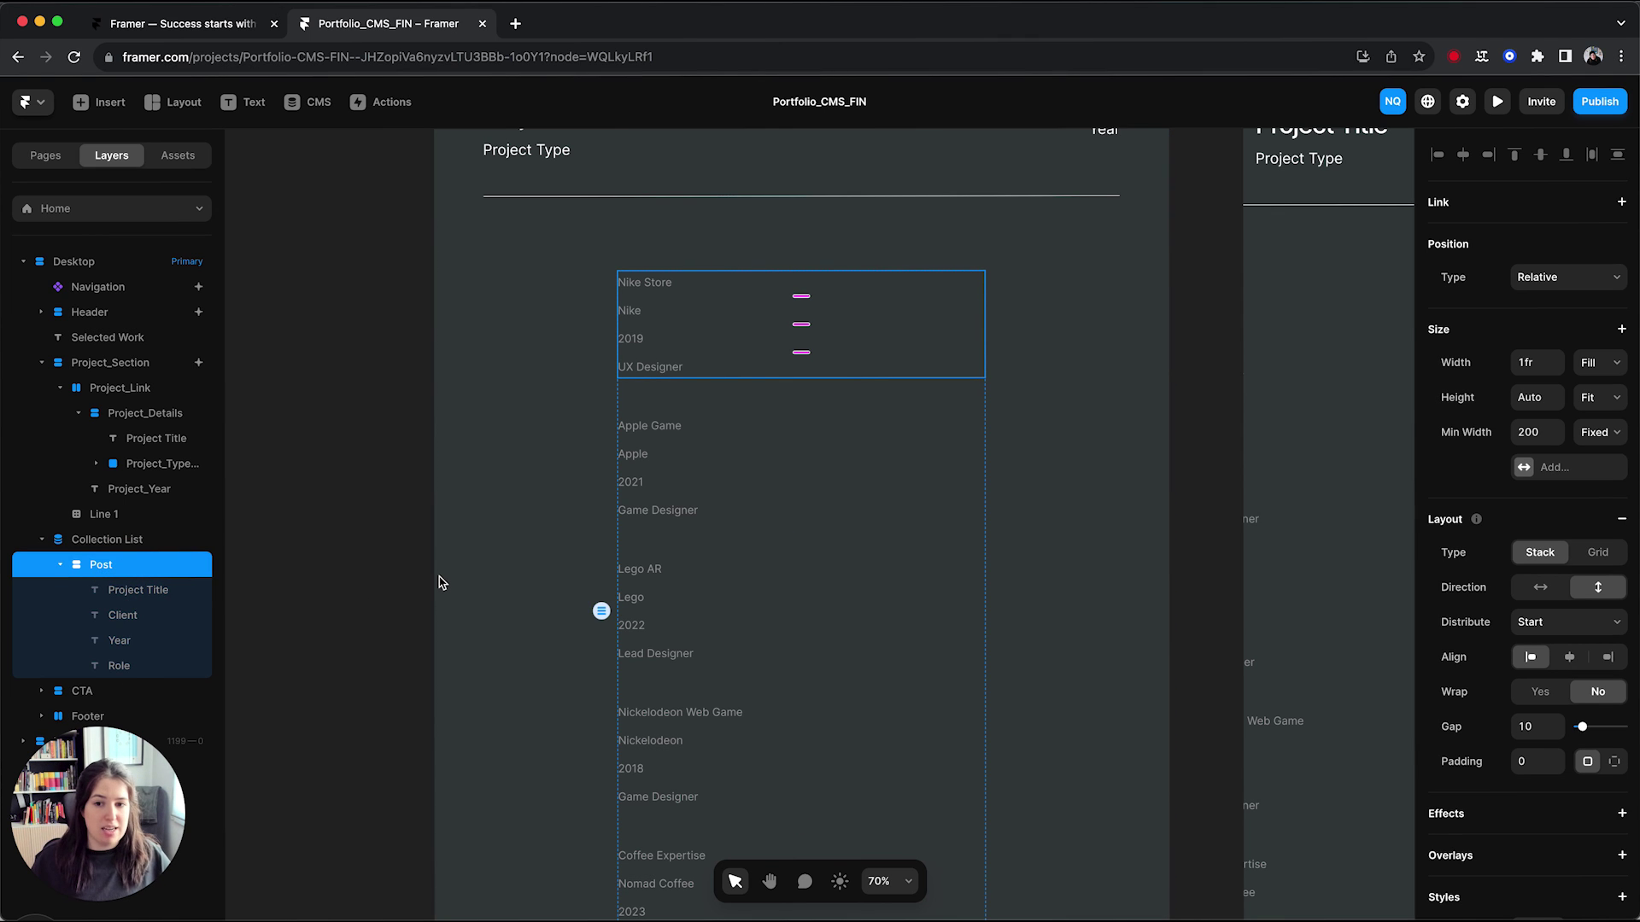
pyautogui.press('Delete')
pyautogui.click(190, 543)
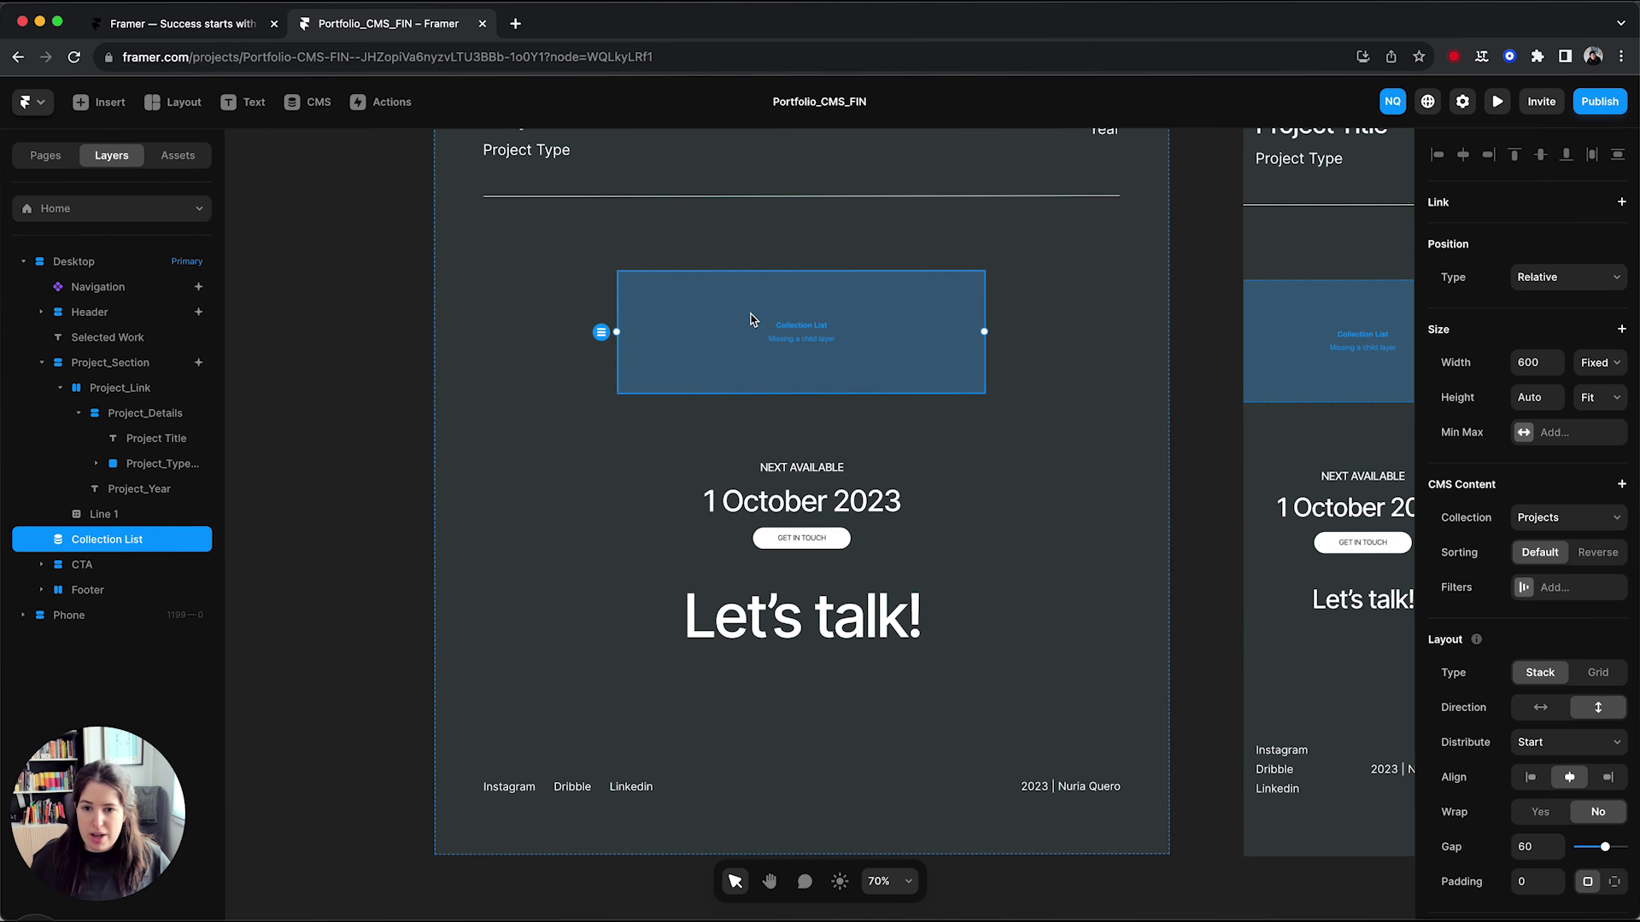
pyautogui.scroll(5, 751, 321)
pyautogui.scroll(1, 819, 321)
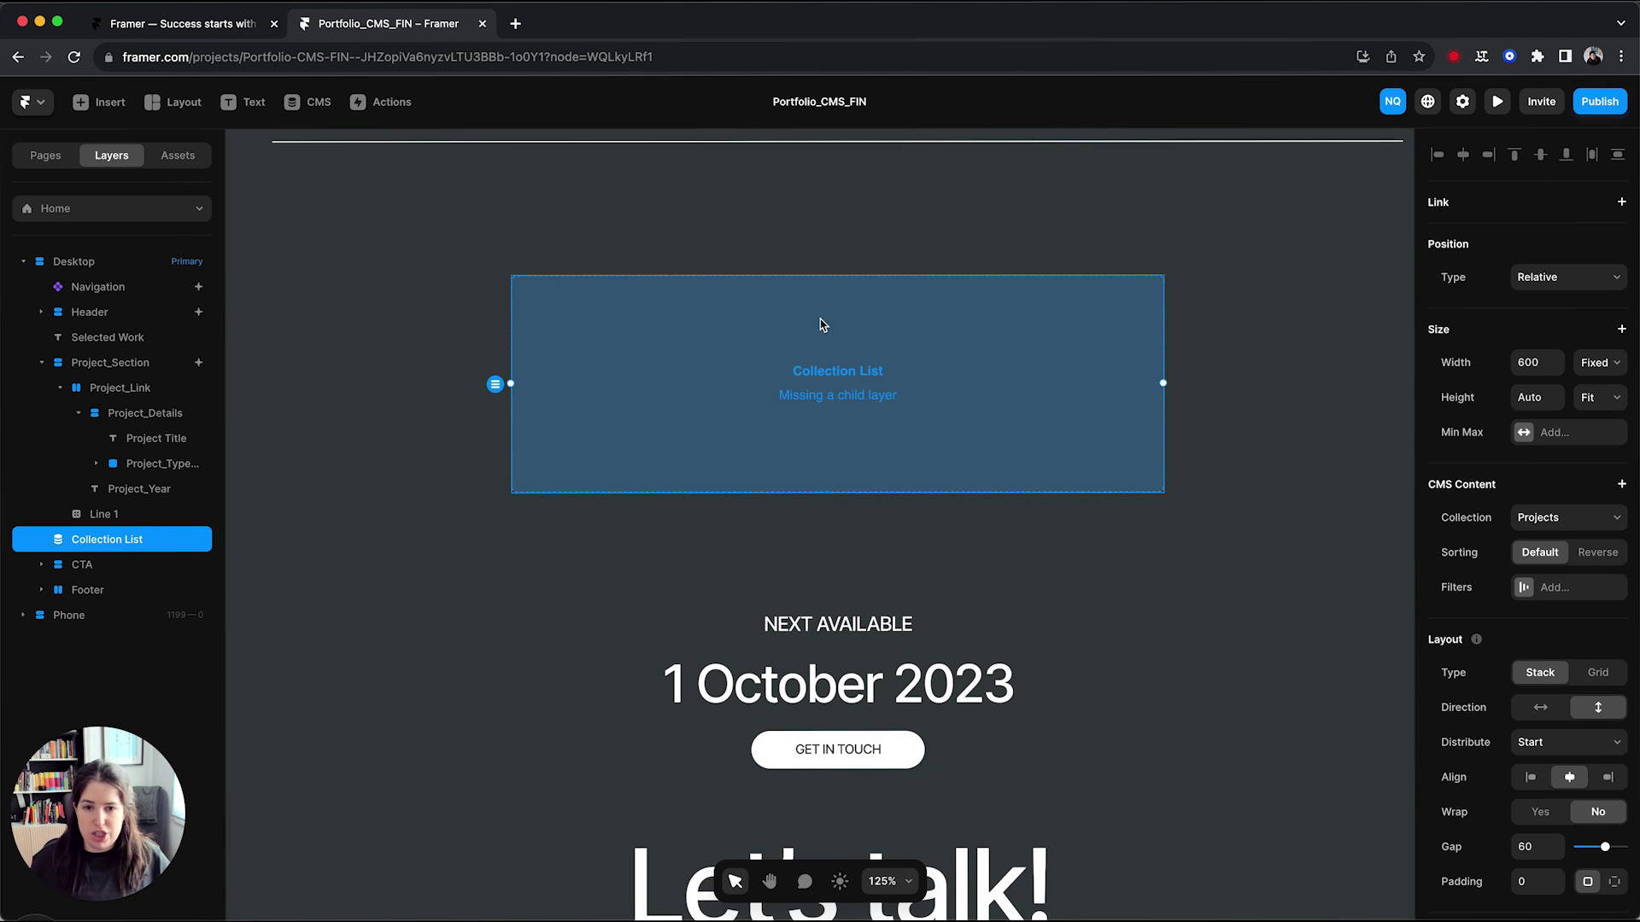
pyautogui.scroll(-3, 821, 324)
pyautogui.scroll(-2, 822, 325)
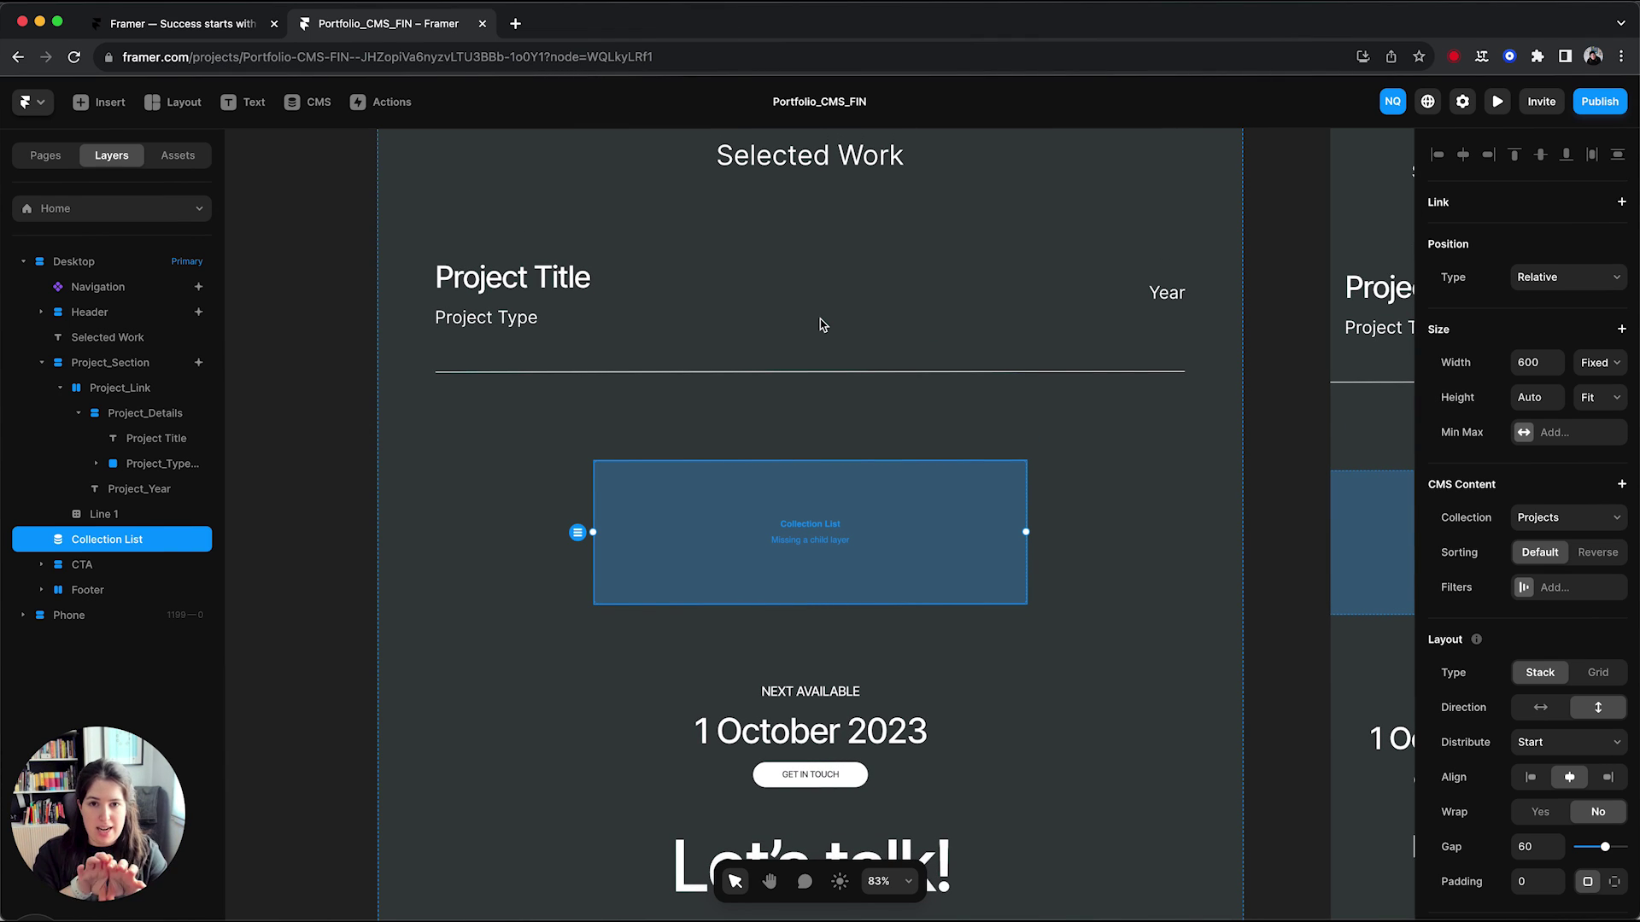
# Nest the Project_Link row inside Collection List and check the Projects collection data
pyautogui.click(139, 390)
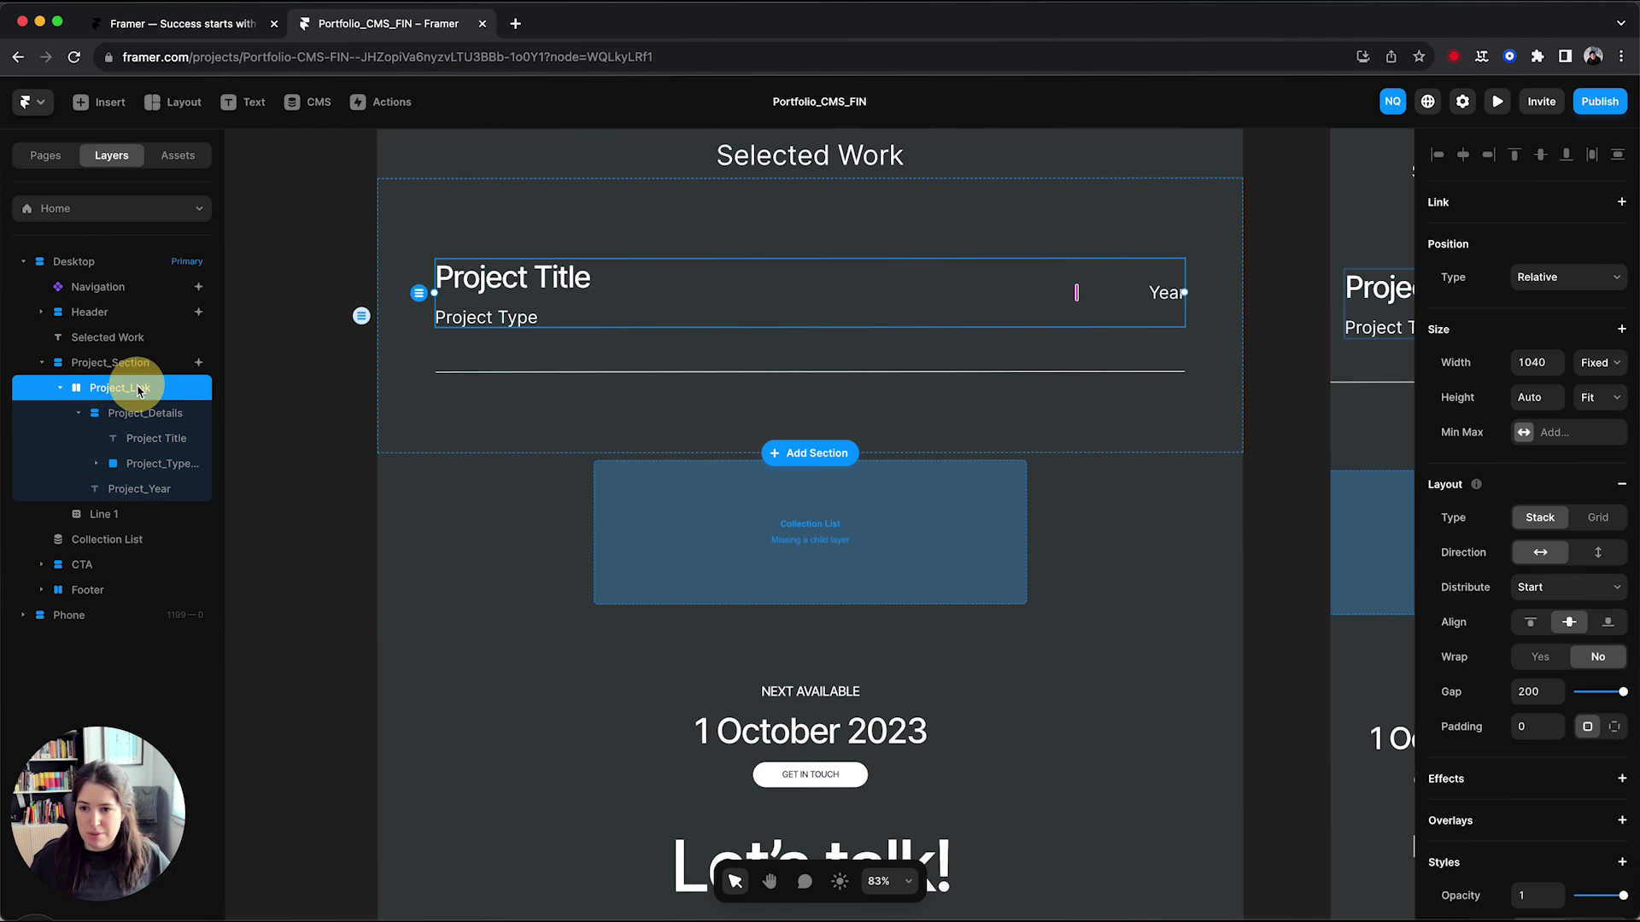
pyautogui.click(59, 389)
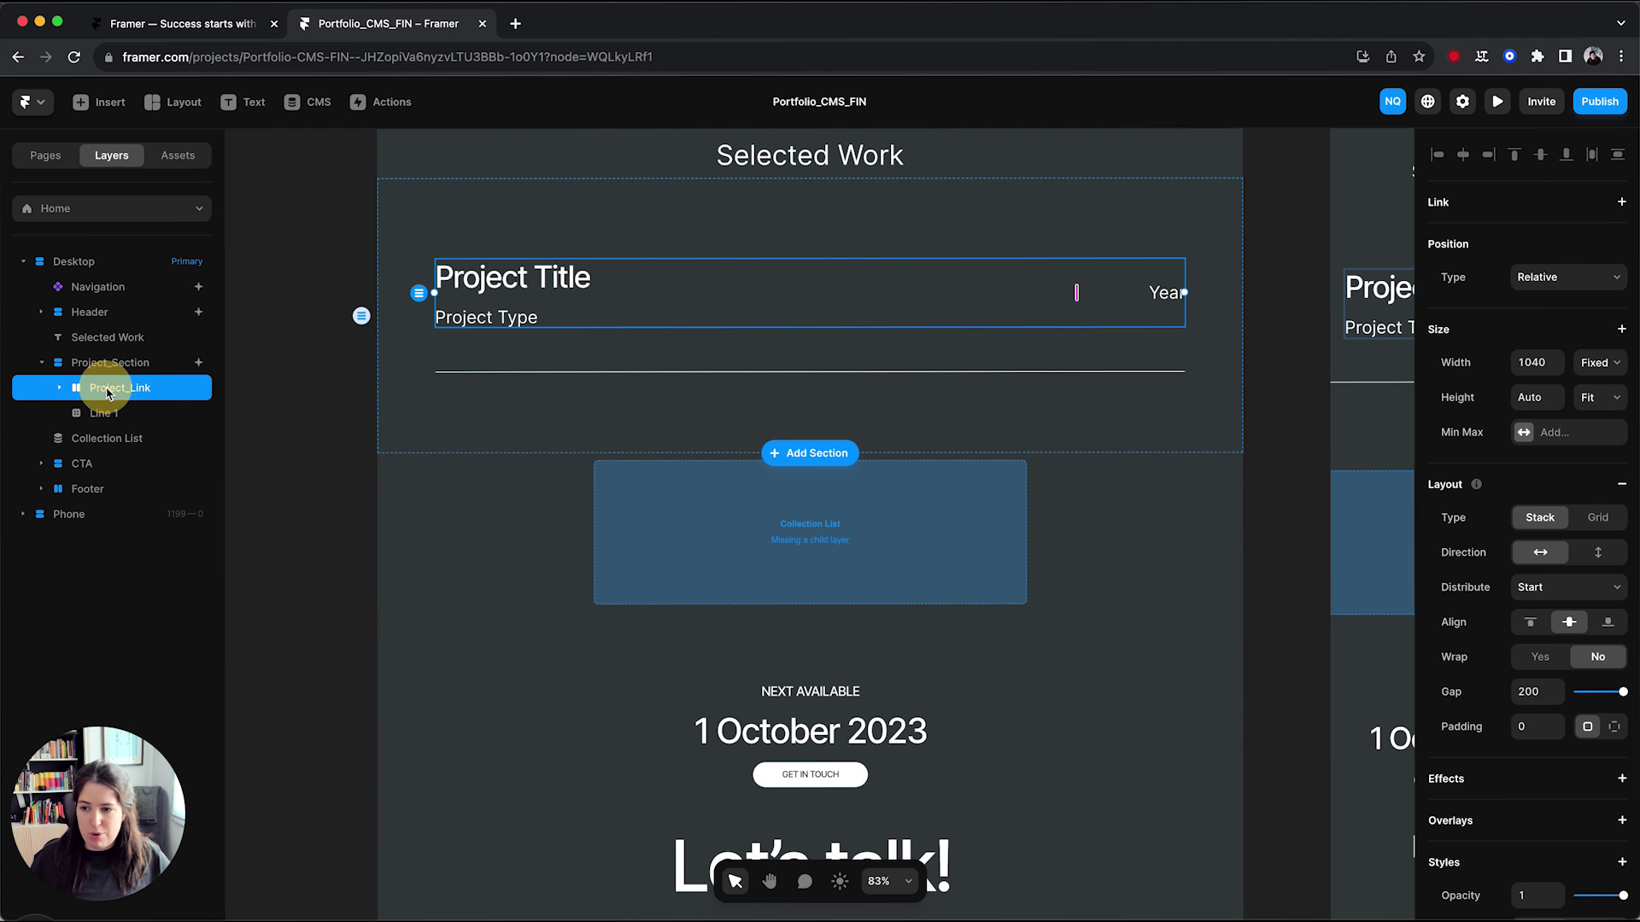
pyautogui.moveTo(110, 389); pyautogui.dragTo(141, 441)
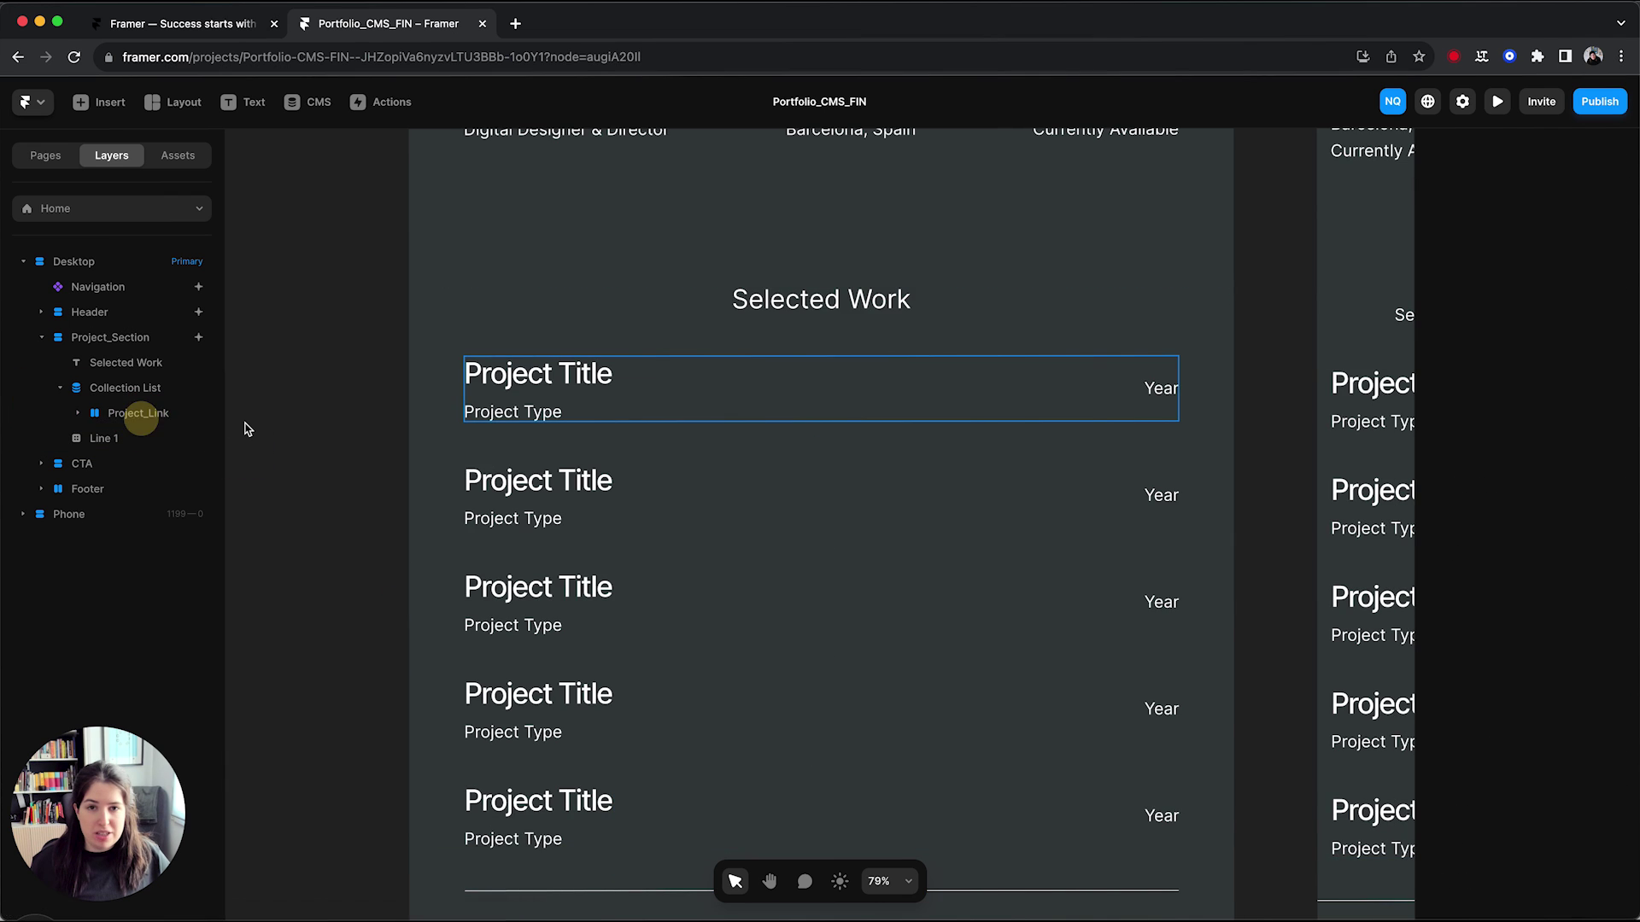
pyautogui.click(128, 412)
pyautogui.click(111, 388)
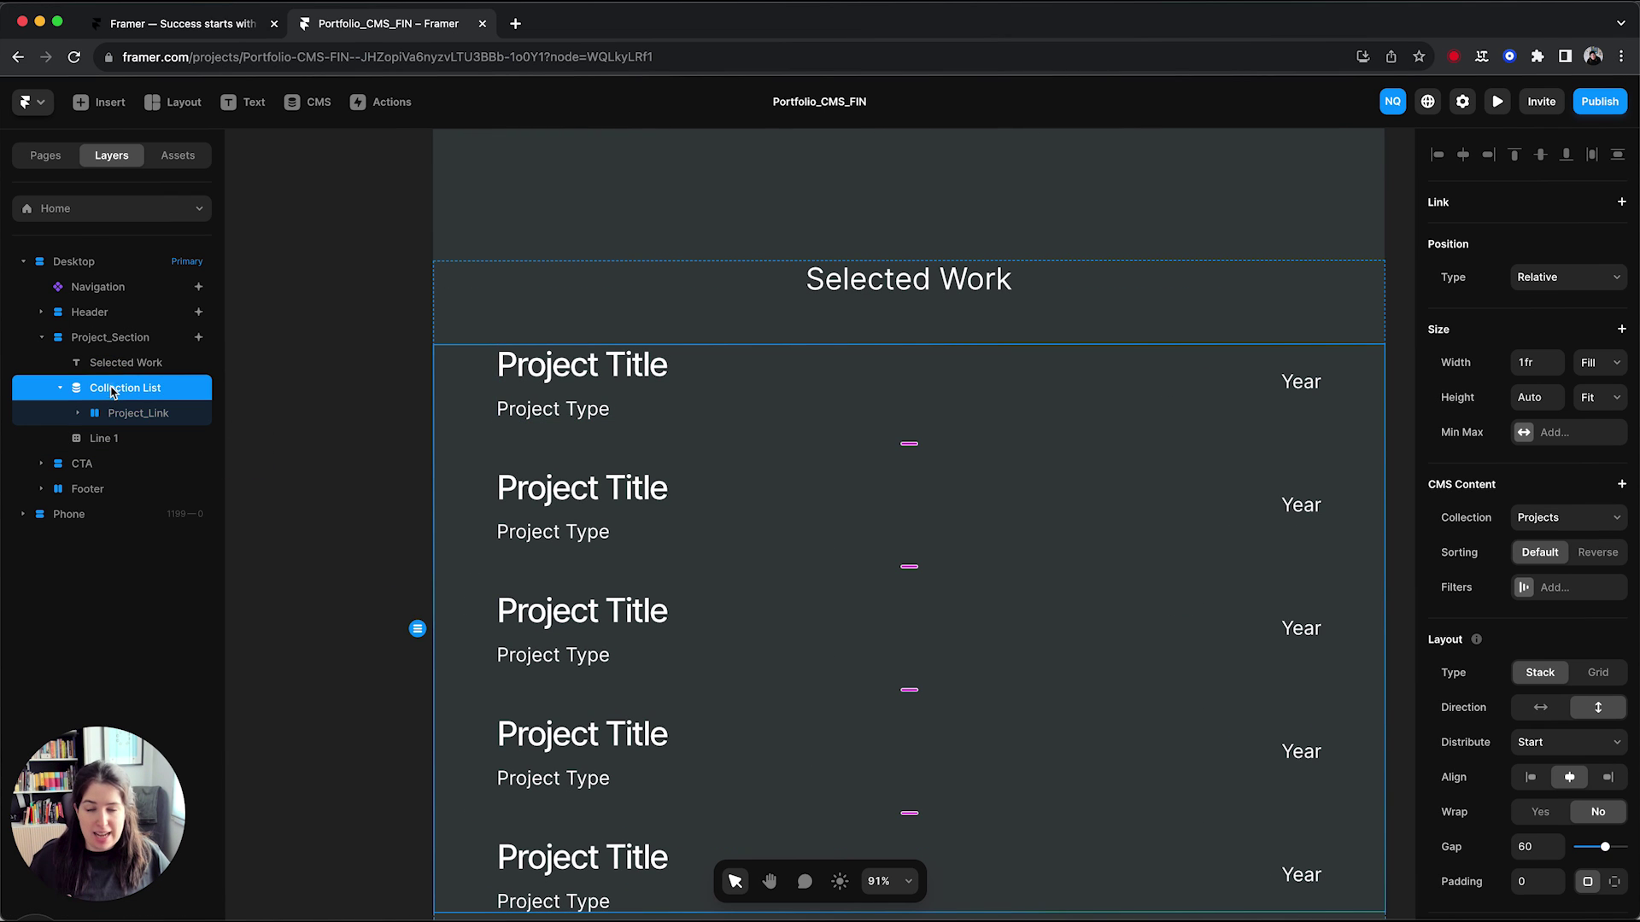
pyautogui.click(144, 418)
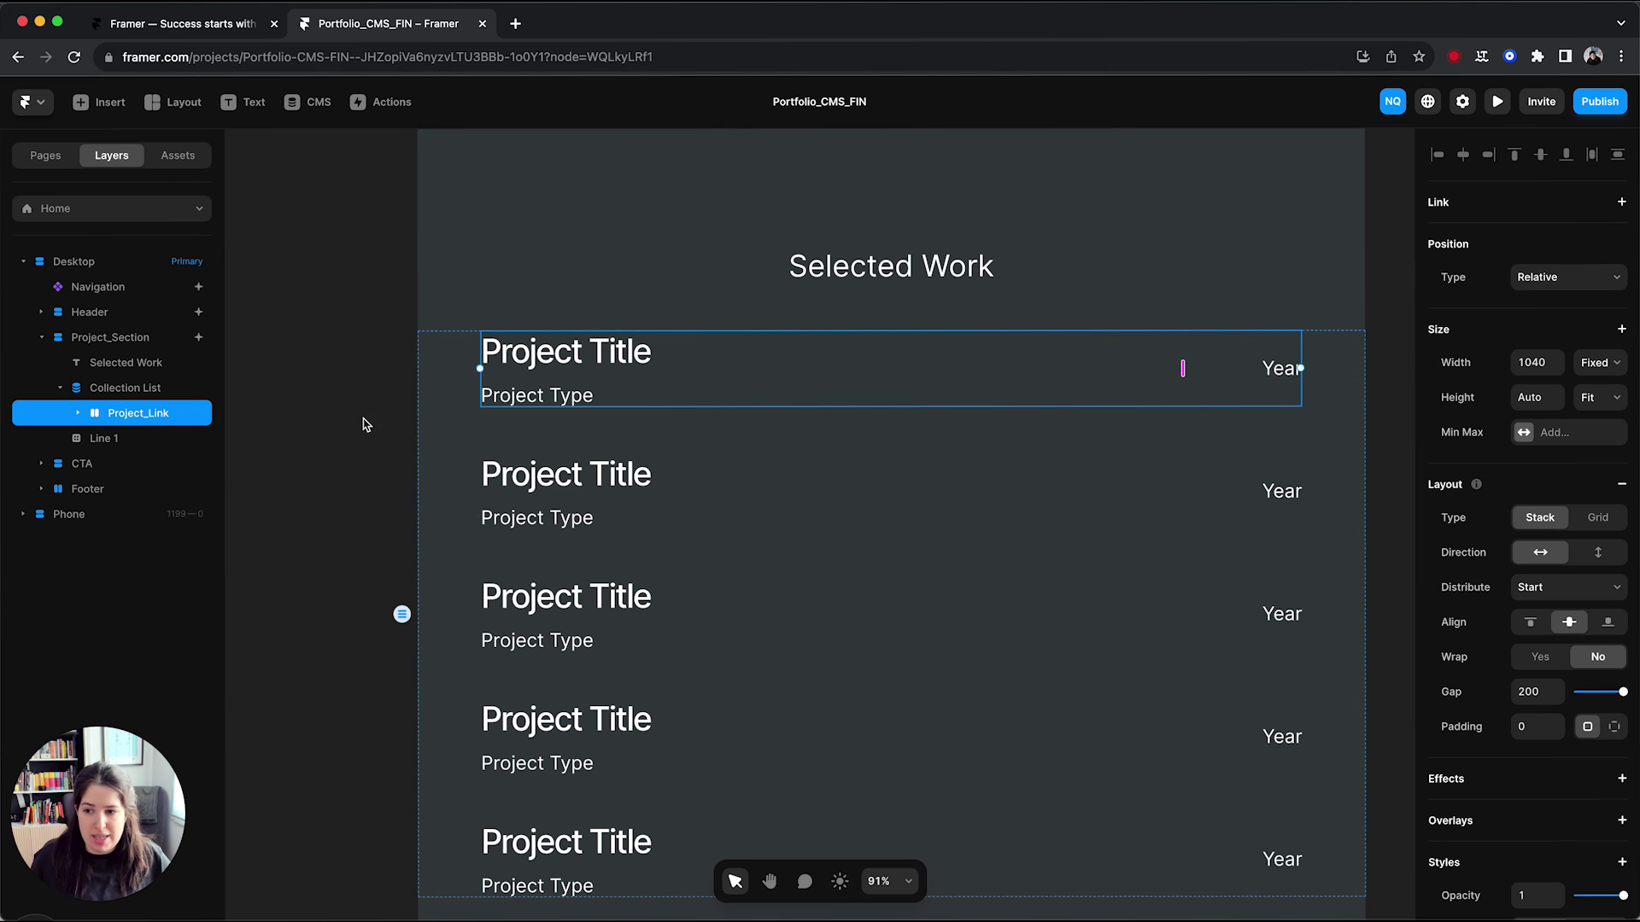
pyautogui.scroll(-1, 345, 436)
pyautogui.hscroll(1, 346, 435)
pyautogui.scroll(-1, 339, 457)
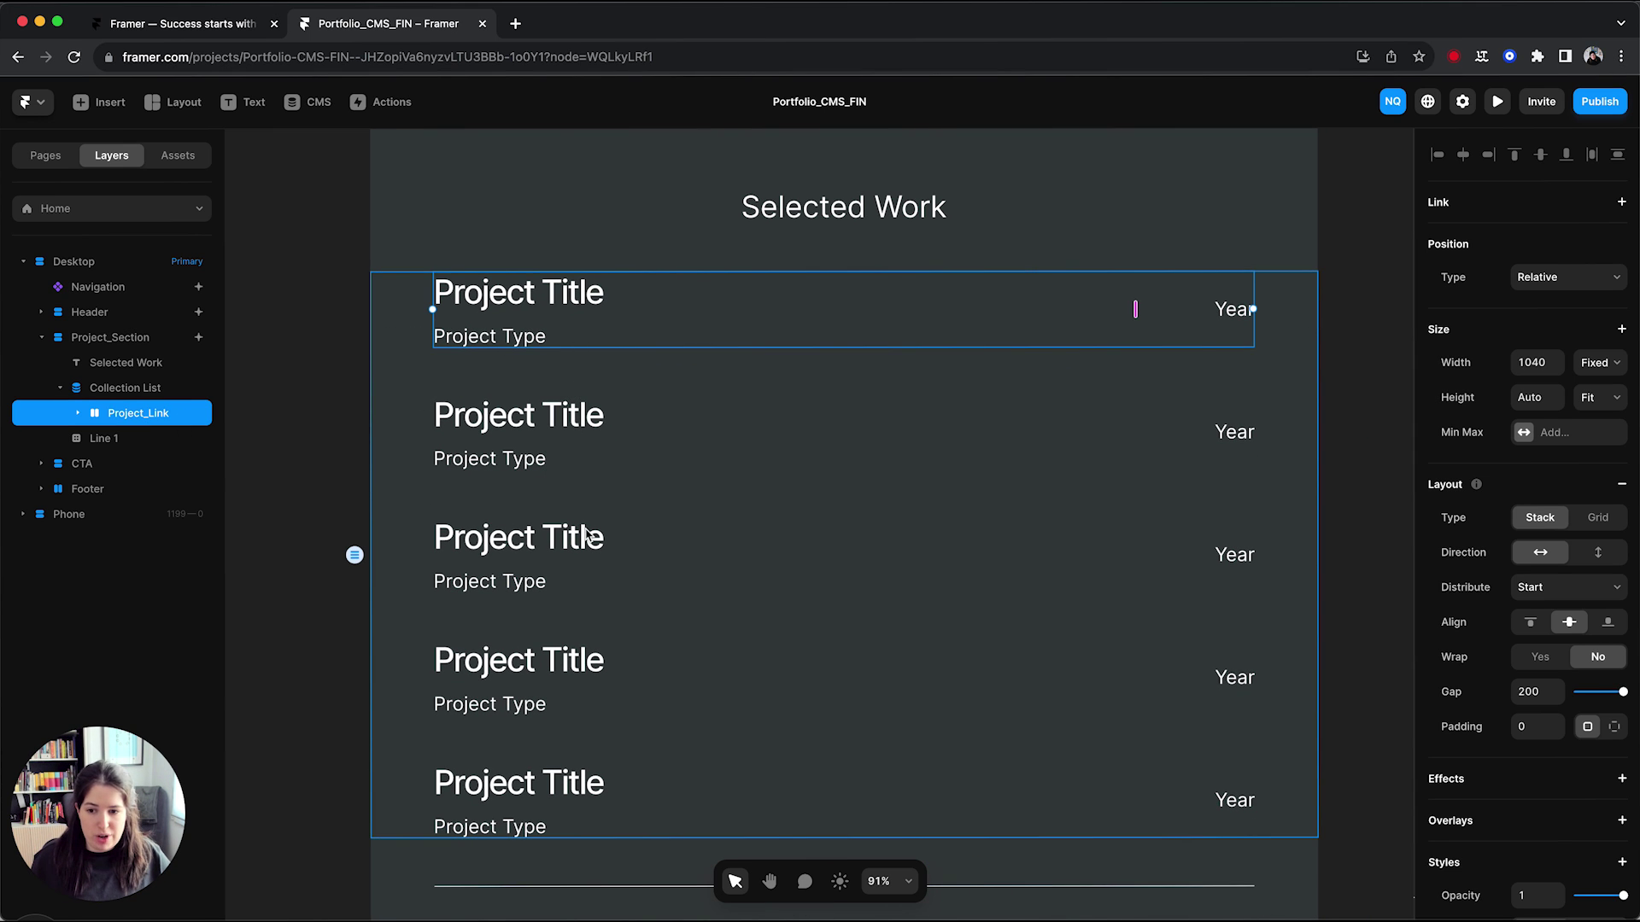
pyautogui.click(308, 103)
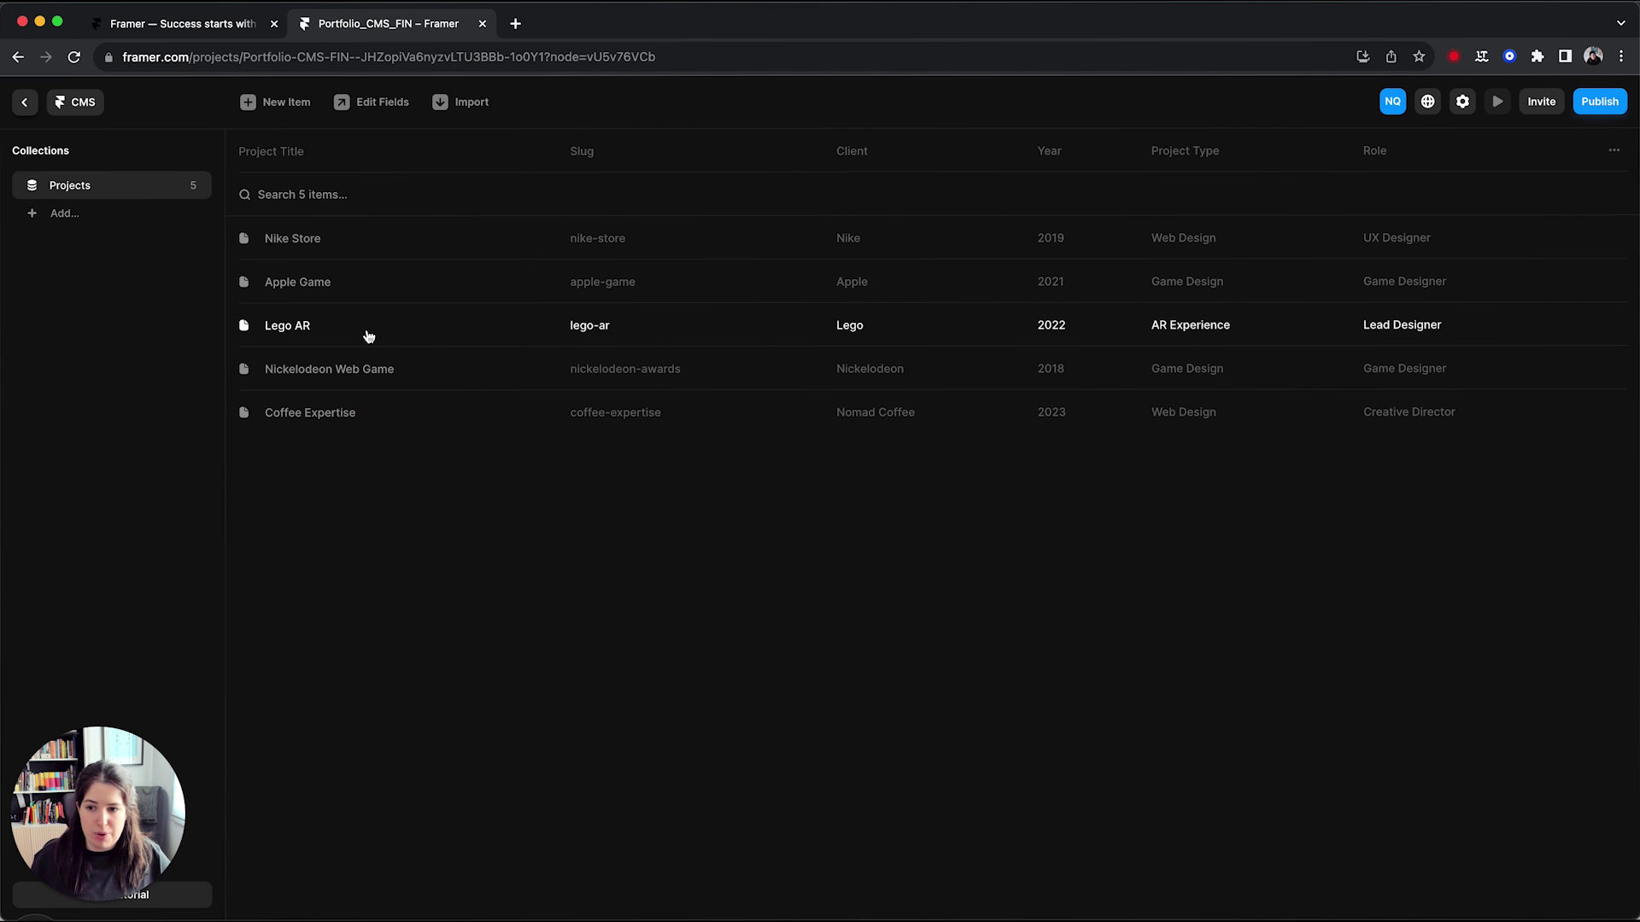
pyautogui.click(29, 101)
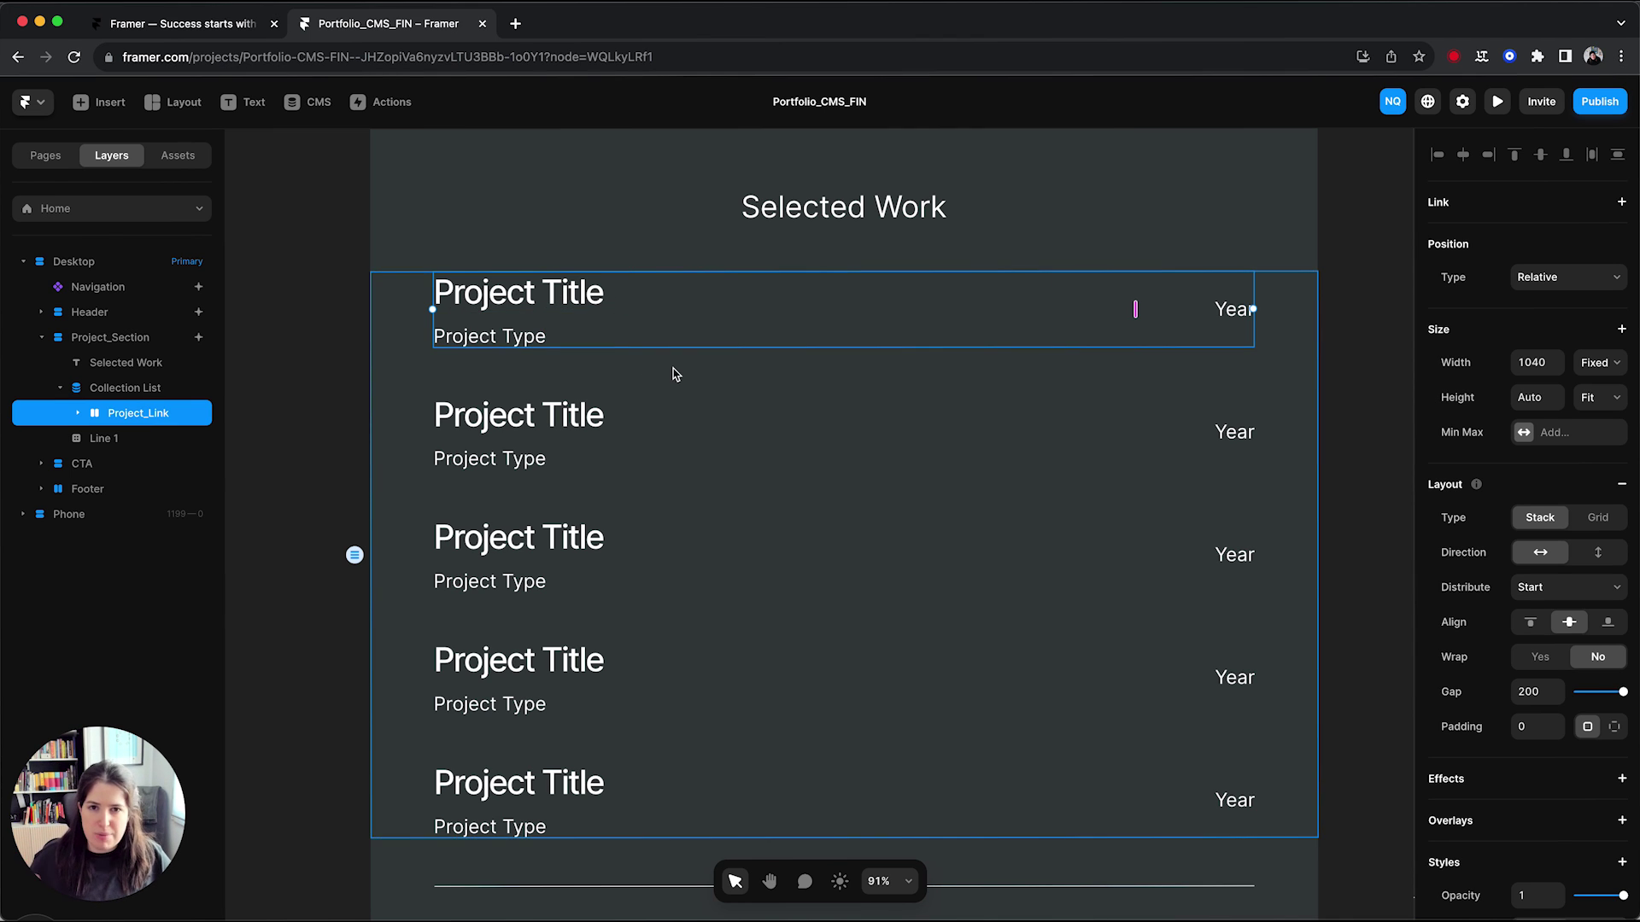
pyautogui.scroll(-3, 672, 372)
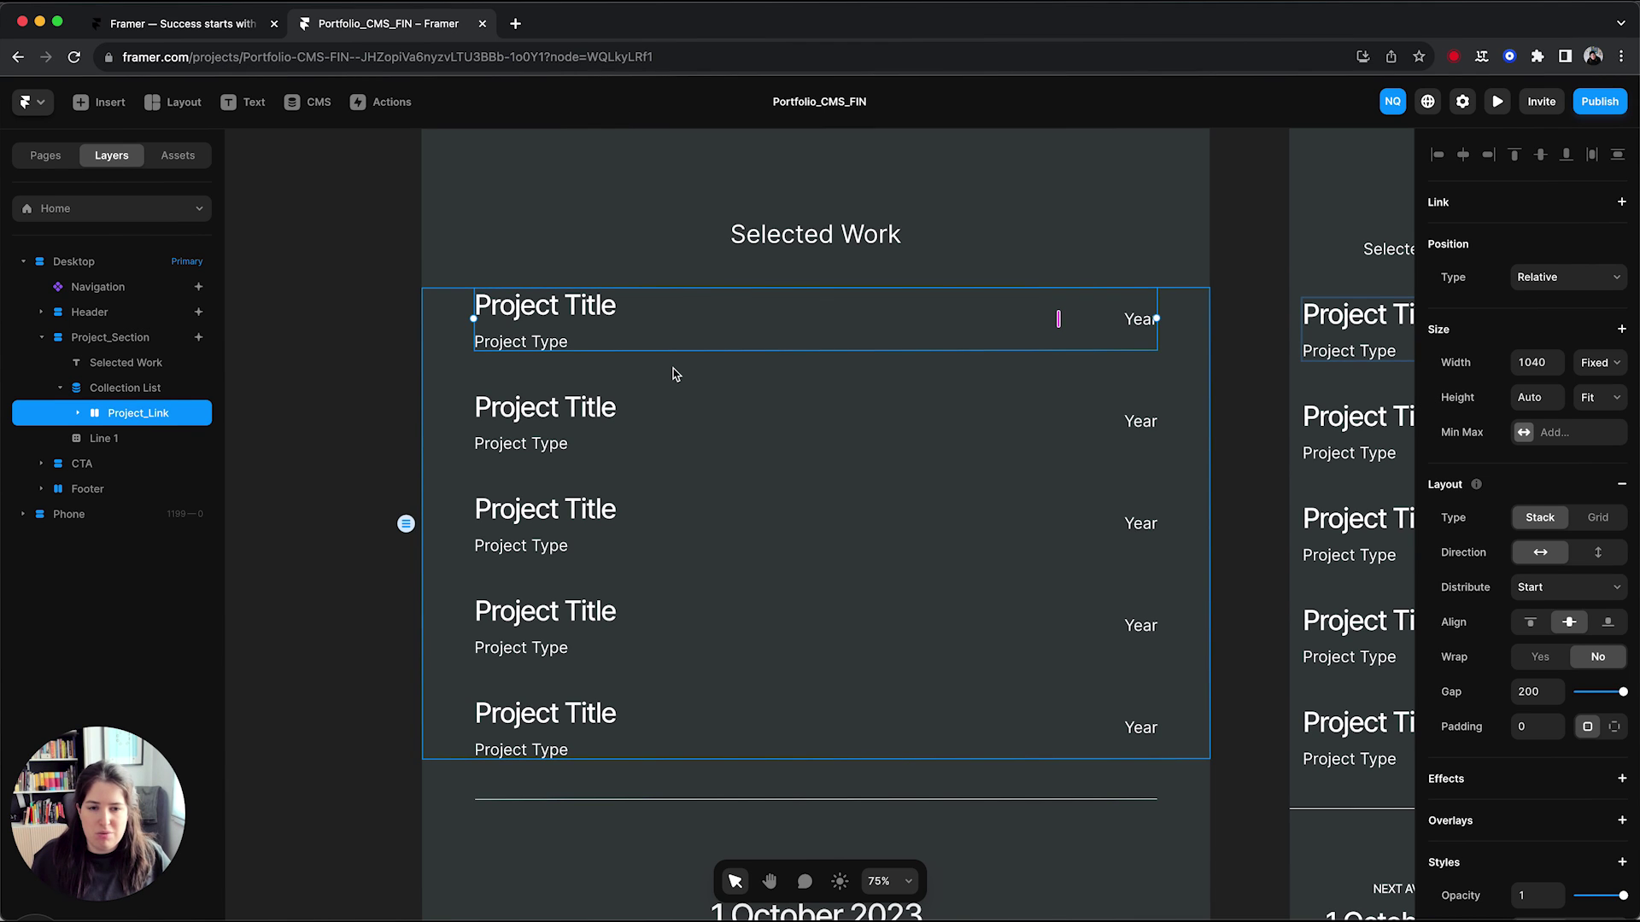
pyautogui.hscroll(2, 672, 372)
# Bind the row's title text to the CMS Project Title field, showing Nike Store onward
pyautogui.click(349, 359)
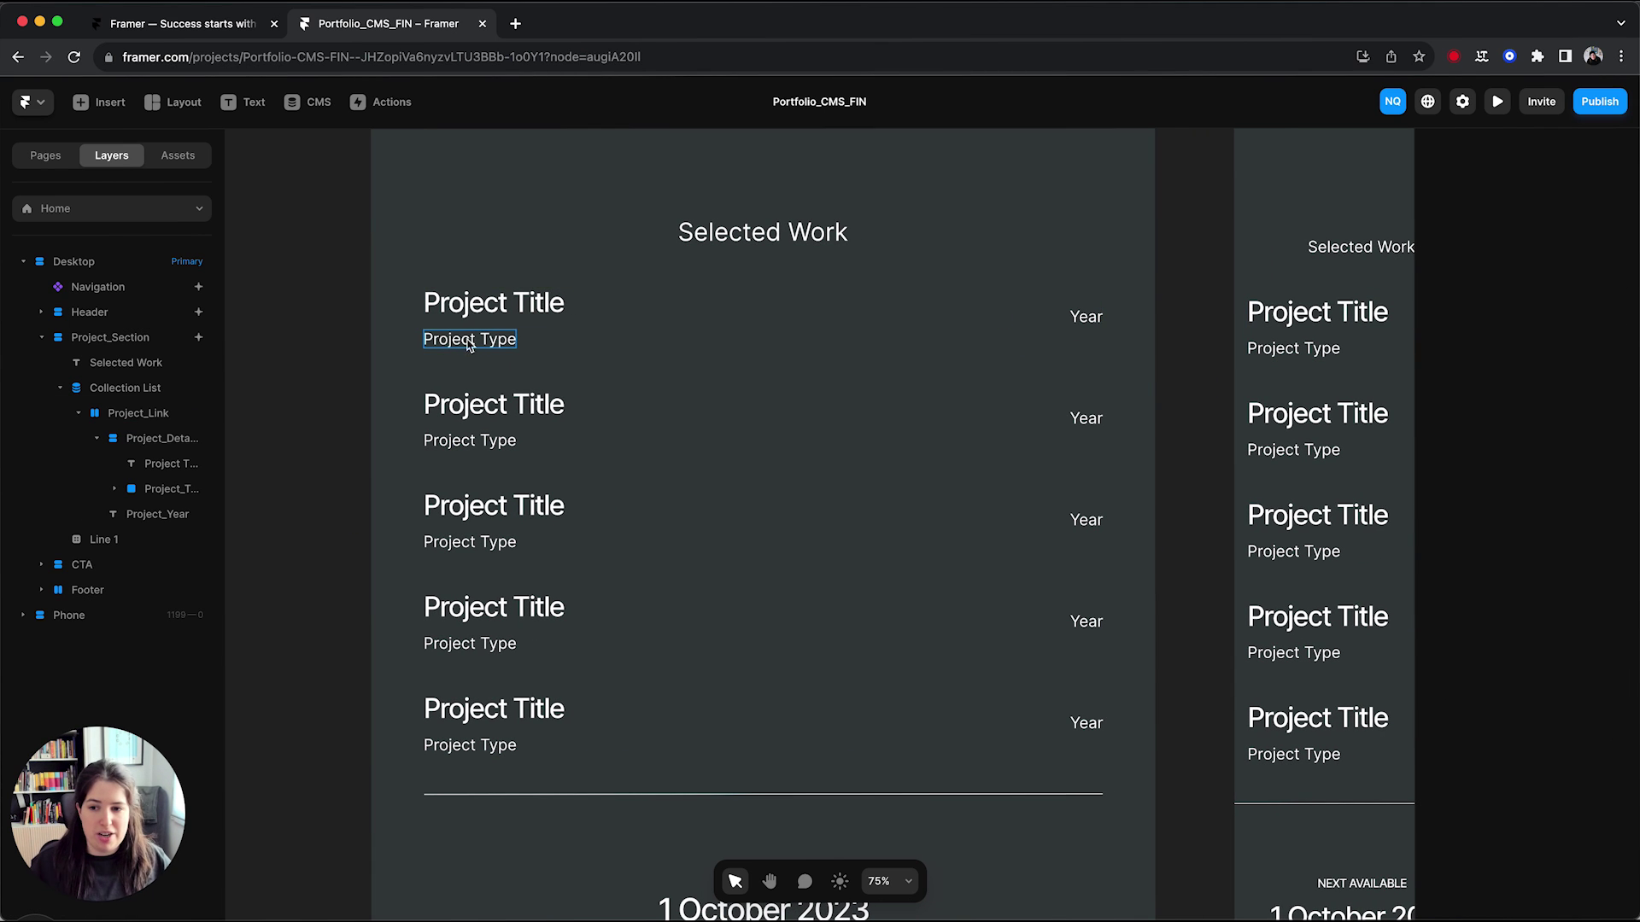
pyautogui.click(592, 328)
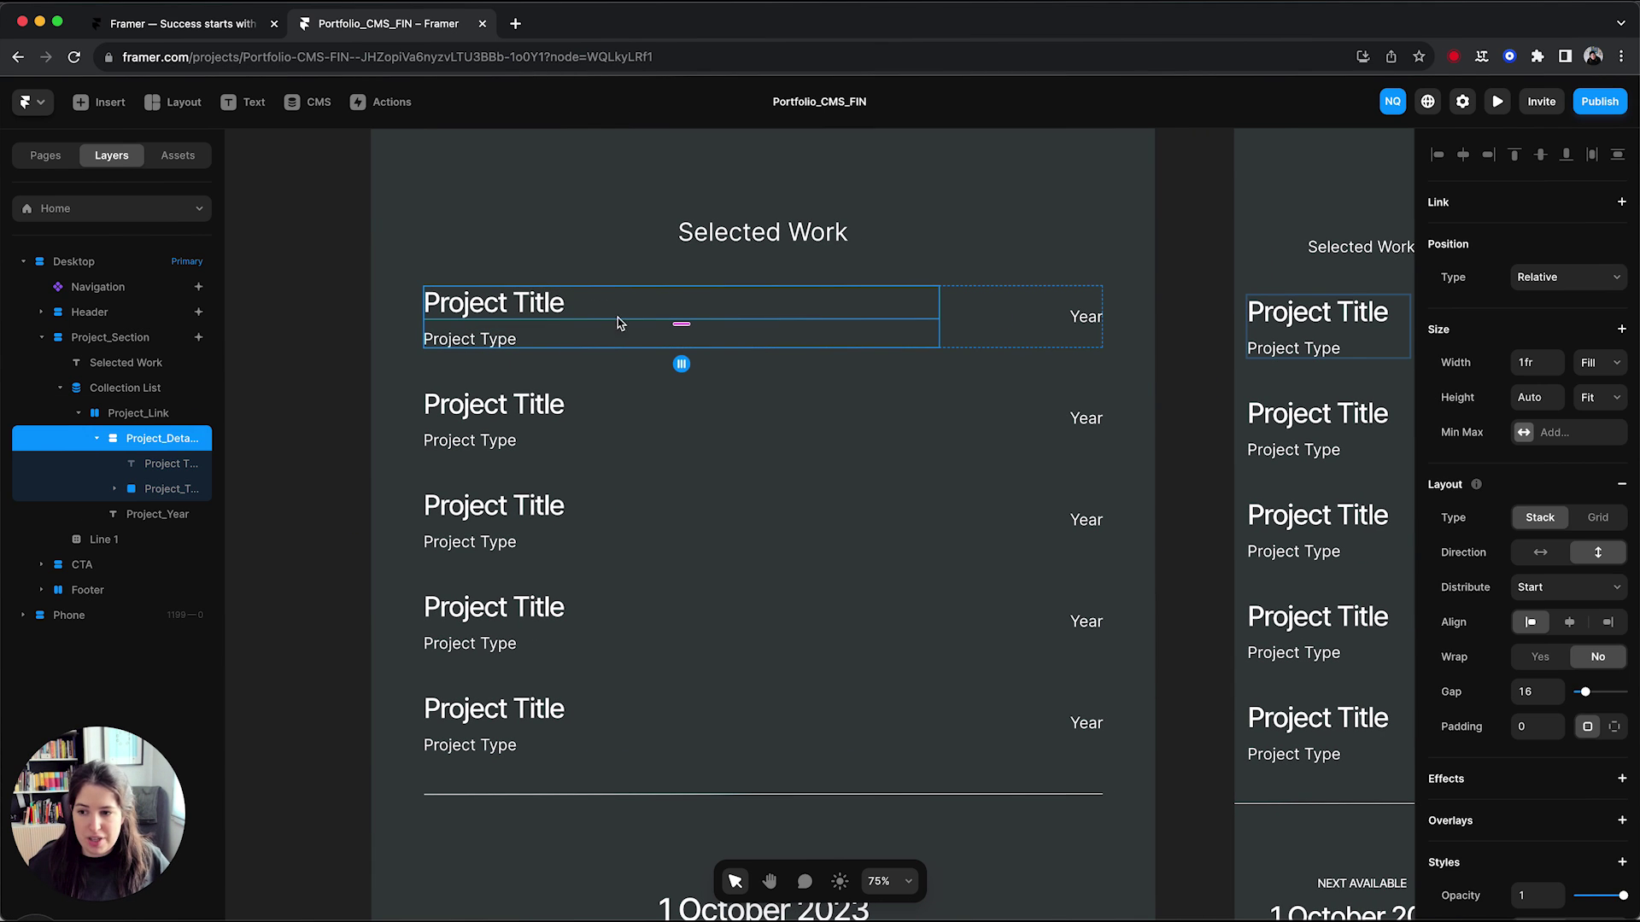
pyautogui.click(557, 303)
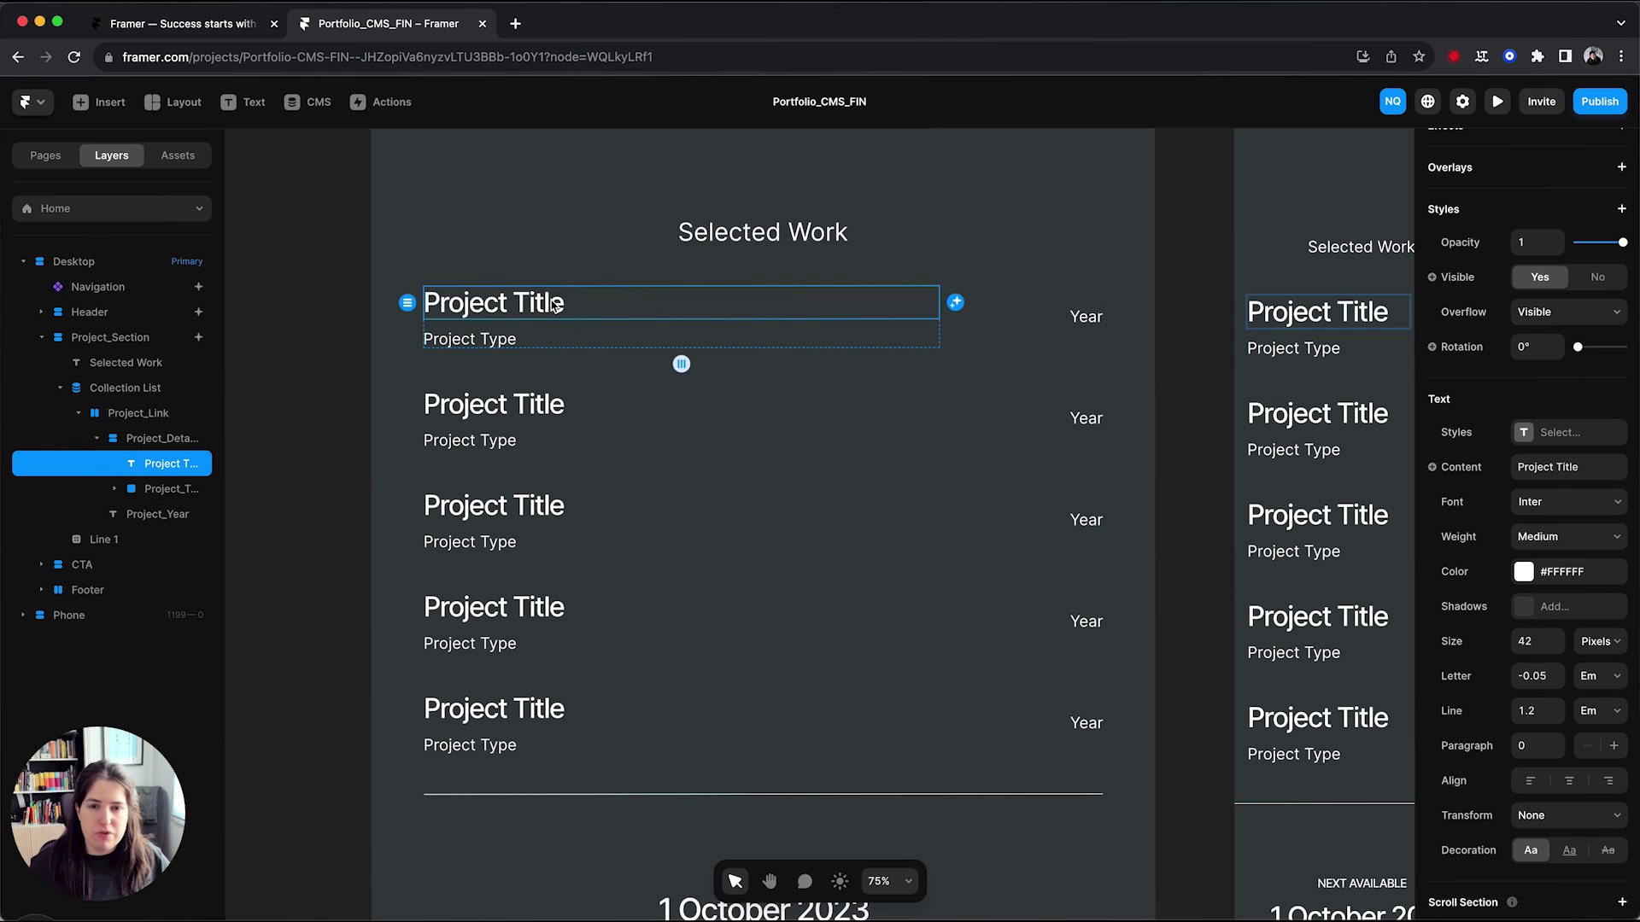
pyautogui.doubleClick(522, 303)
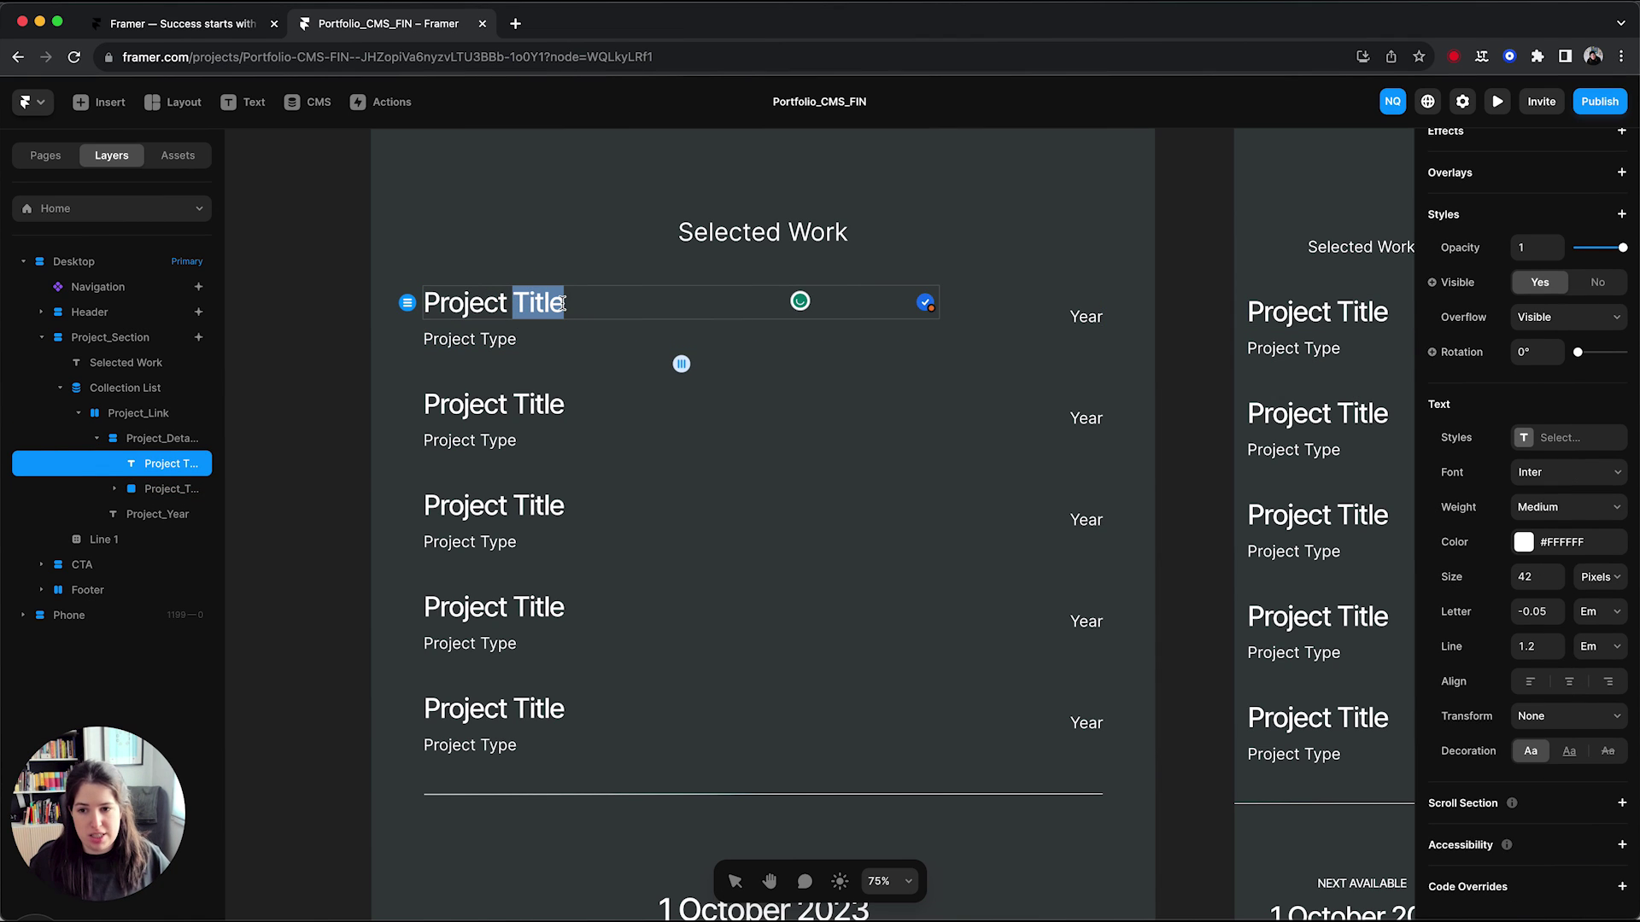
pyautogui.press('super+a')
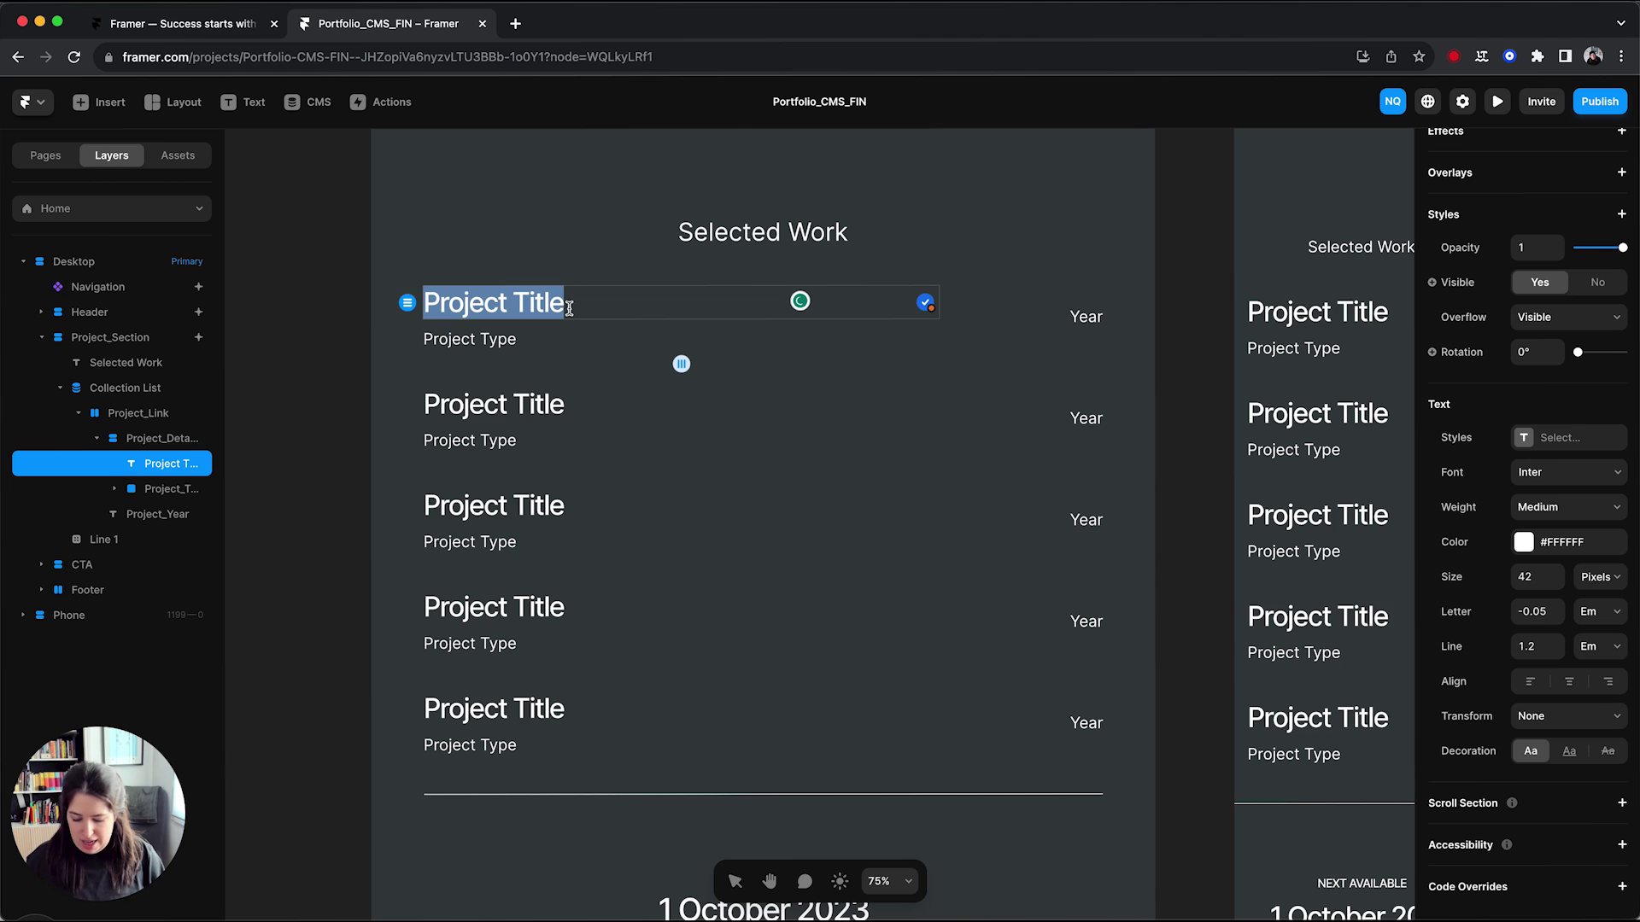
pyautogui.write('ABC')
pyautogui.click(369, 359)
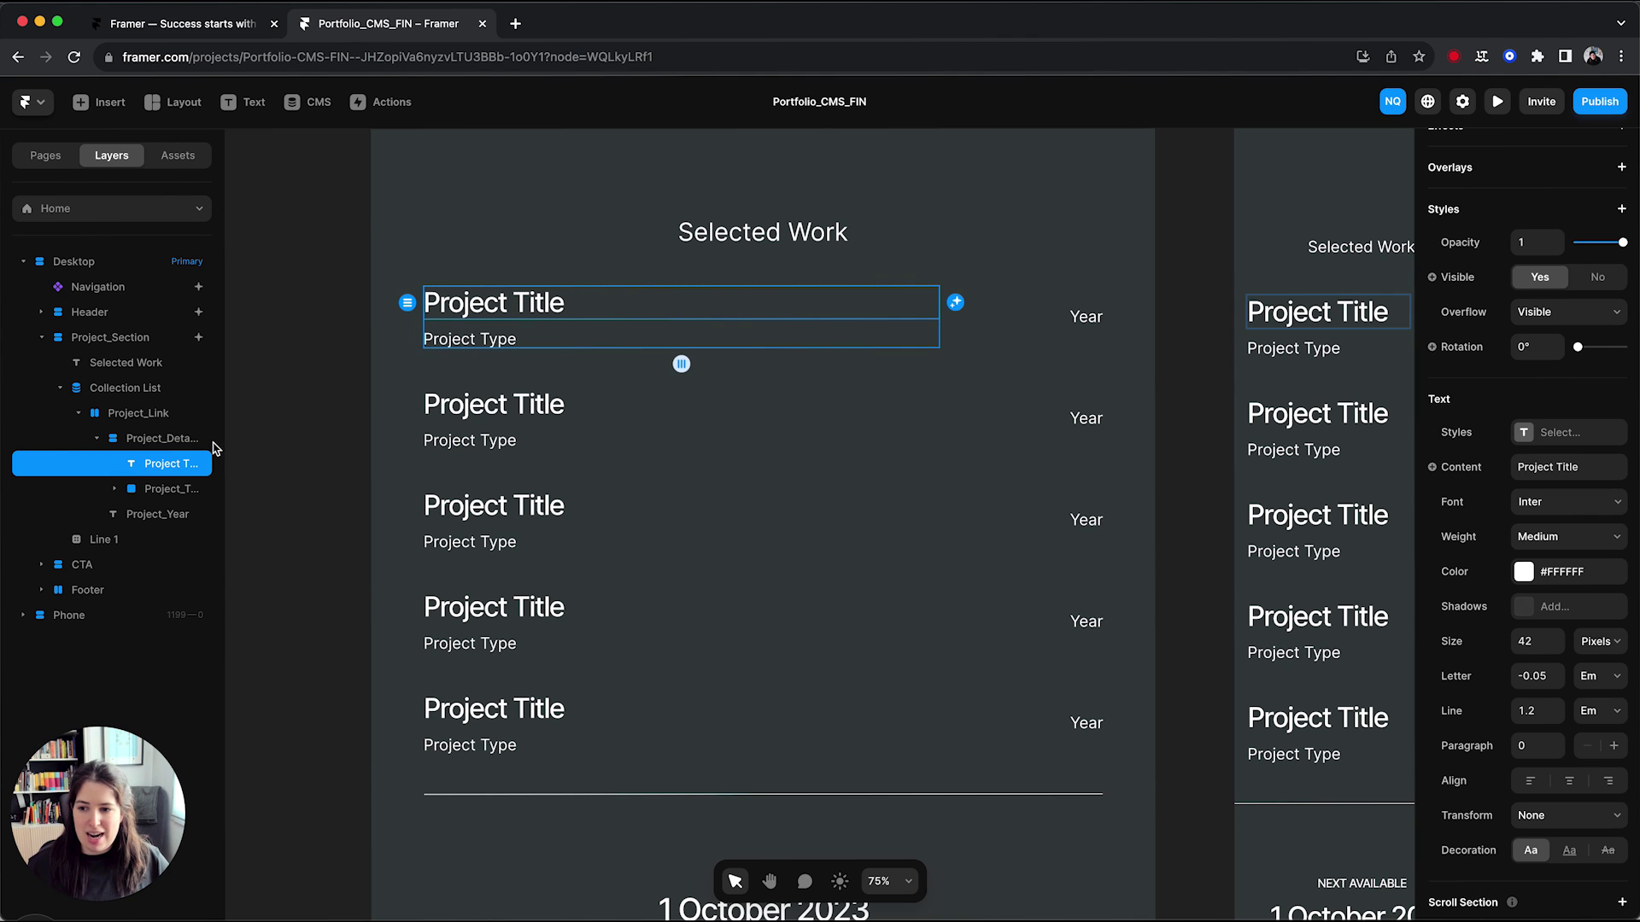
pyautogui.moveTo(225, 435); pyautogui.dragTo(280, 433)
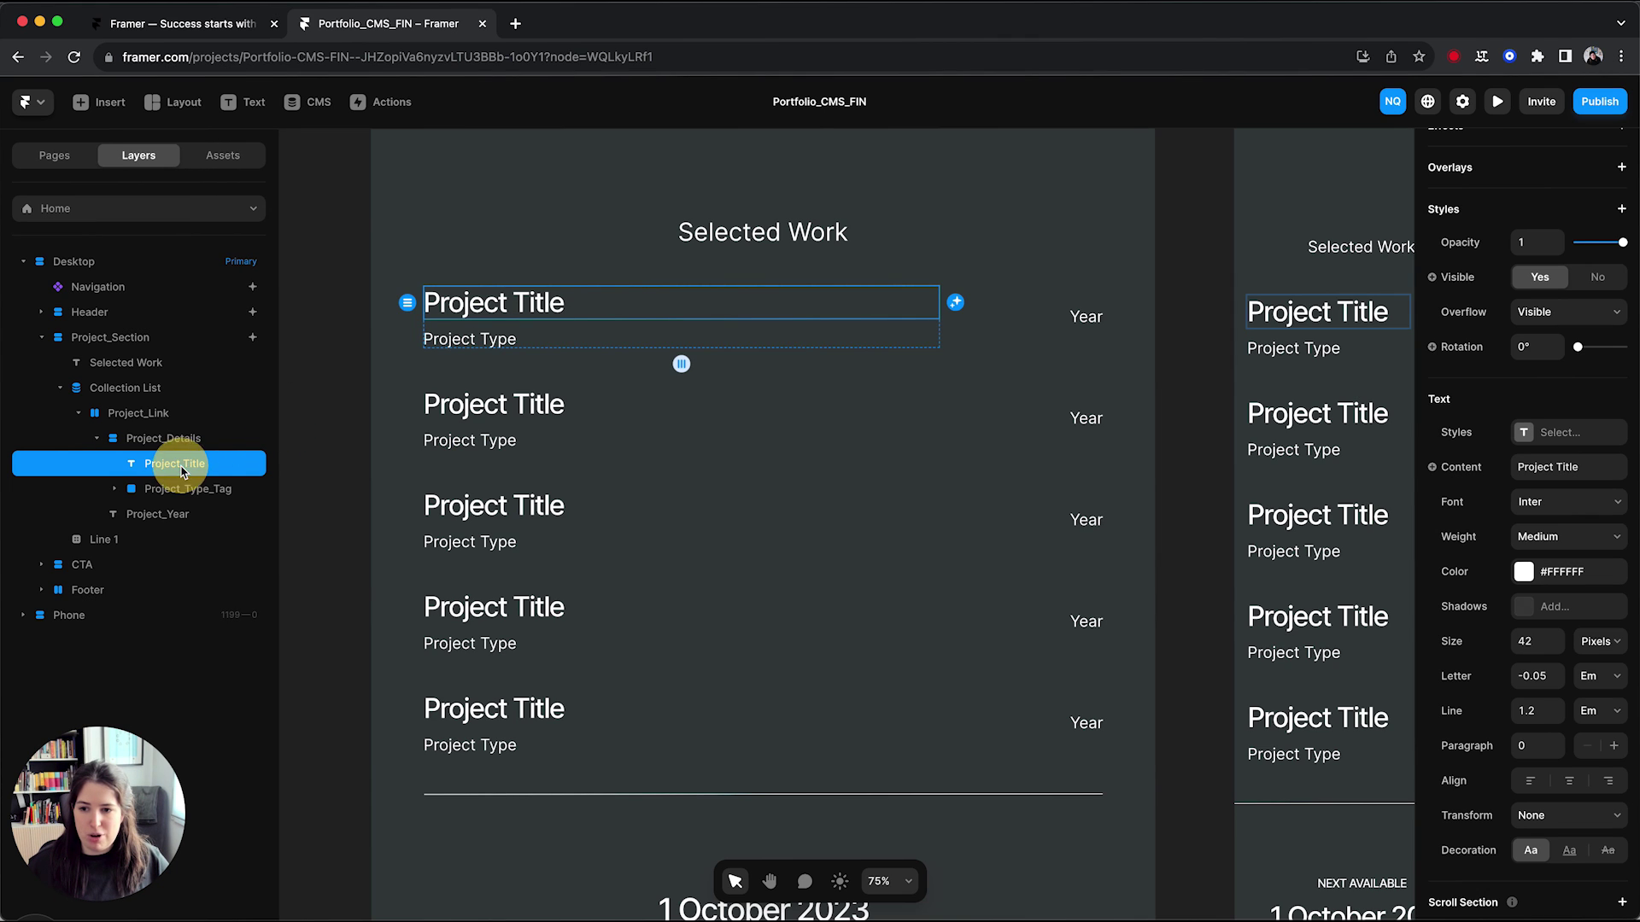
pyautogui.scroll(2, 1460, 384)
pyautogui.scroll(-1, 1461, 384)
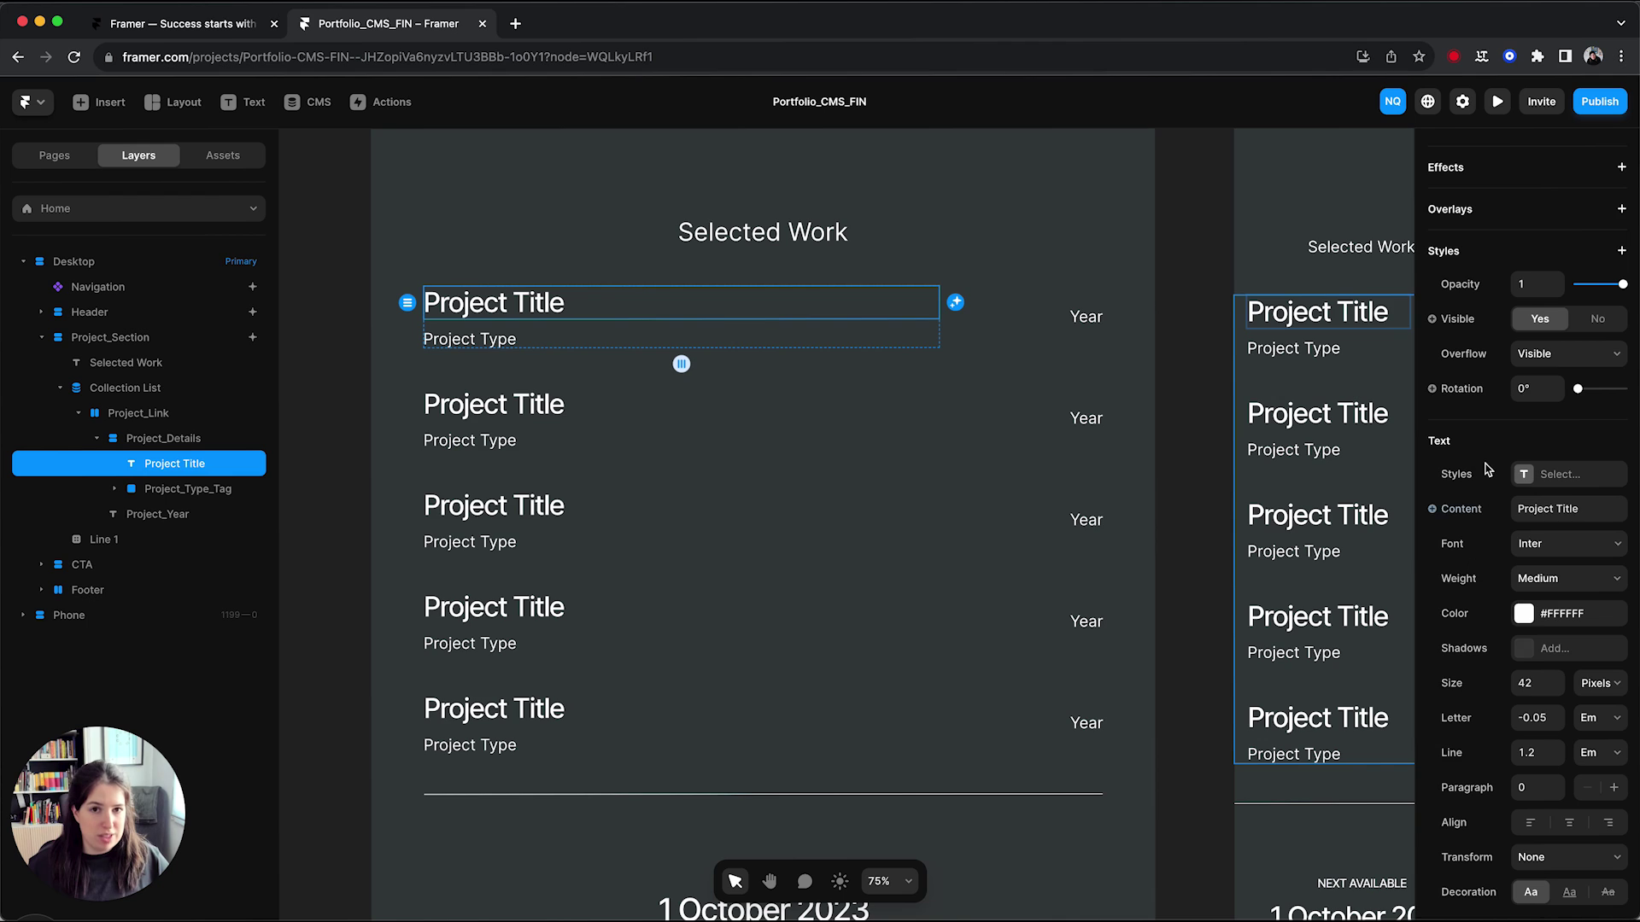
pyautogui.scroll(-3, 1481, 456)
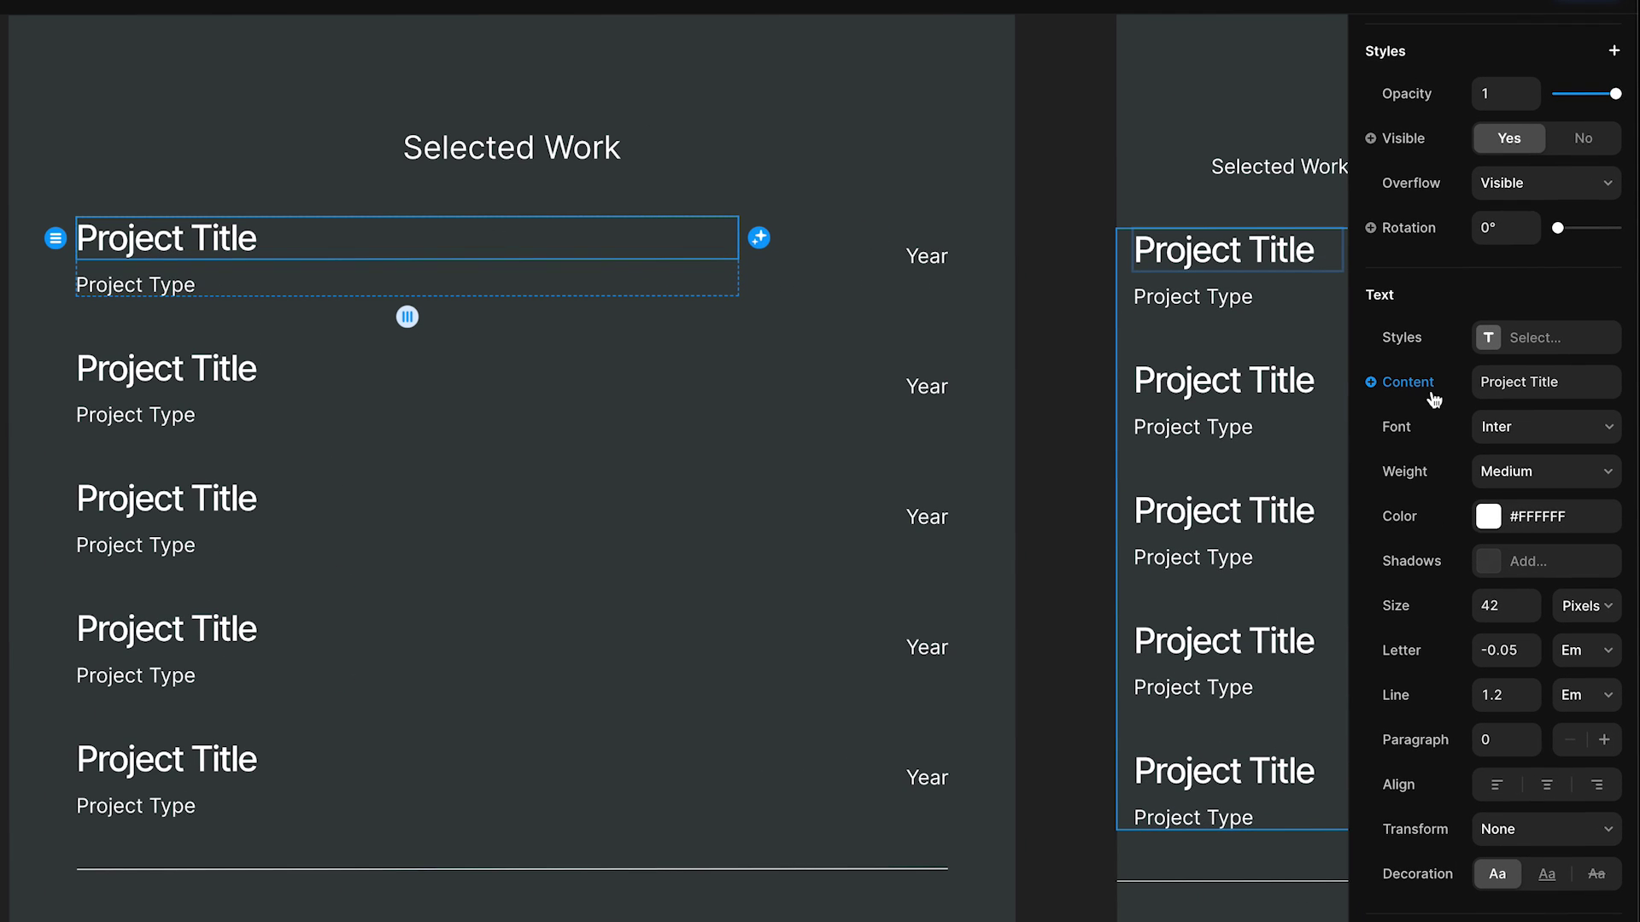
pyautogui.click(1369, 383)
pyautogui.moveTo(1428, 421)
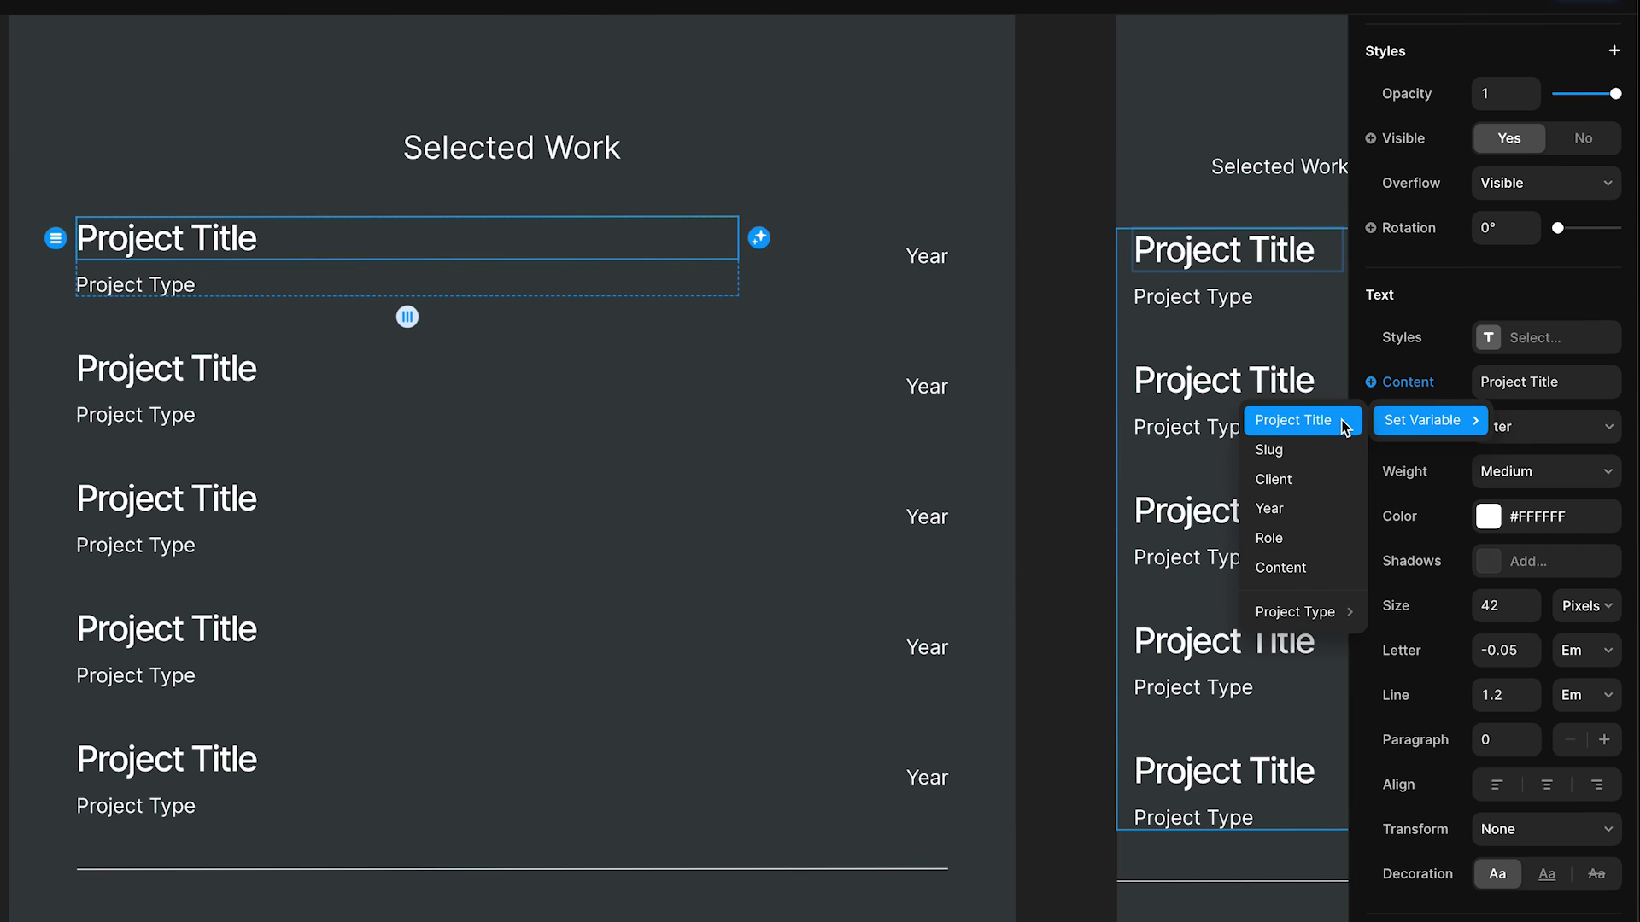
pyautogui.click(1294, 421)
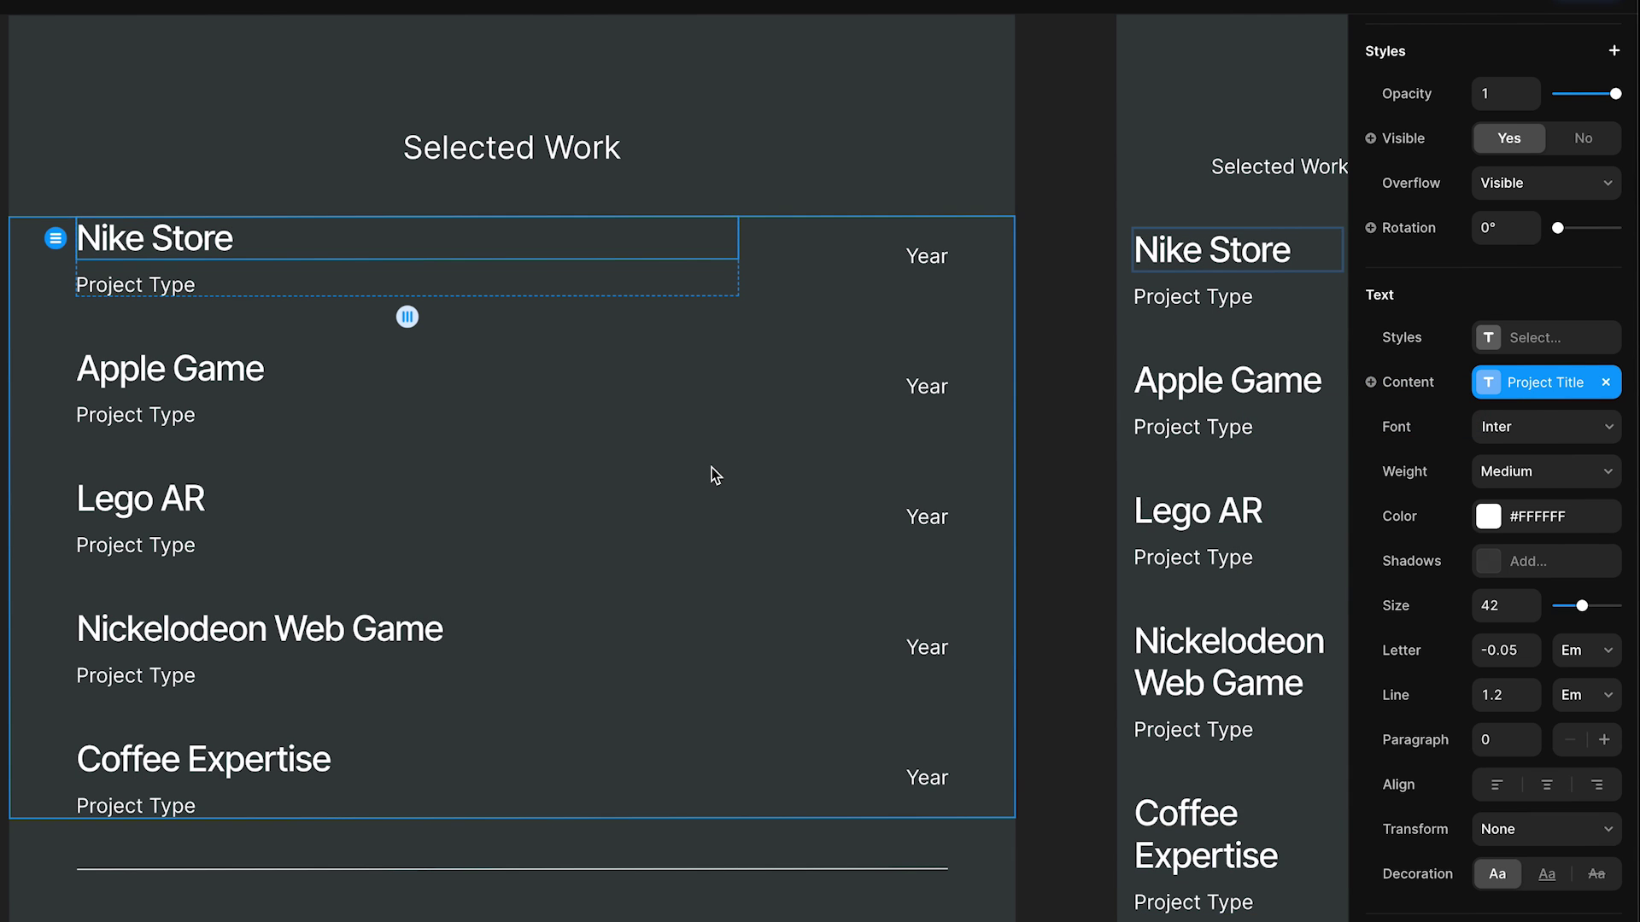
pyautogui.scroll(2, 711, 473)
pyautogui.scroll(2, 711, 473)
pyautogui.scroll(2, 711, 474)
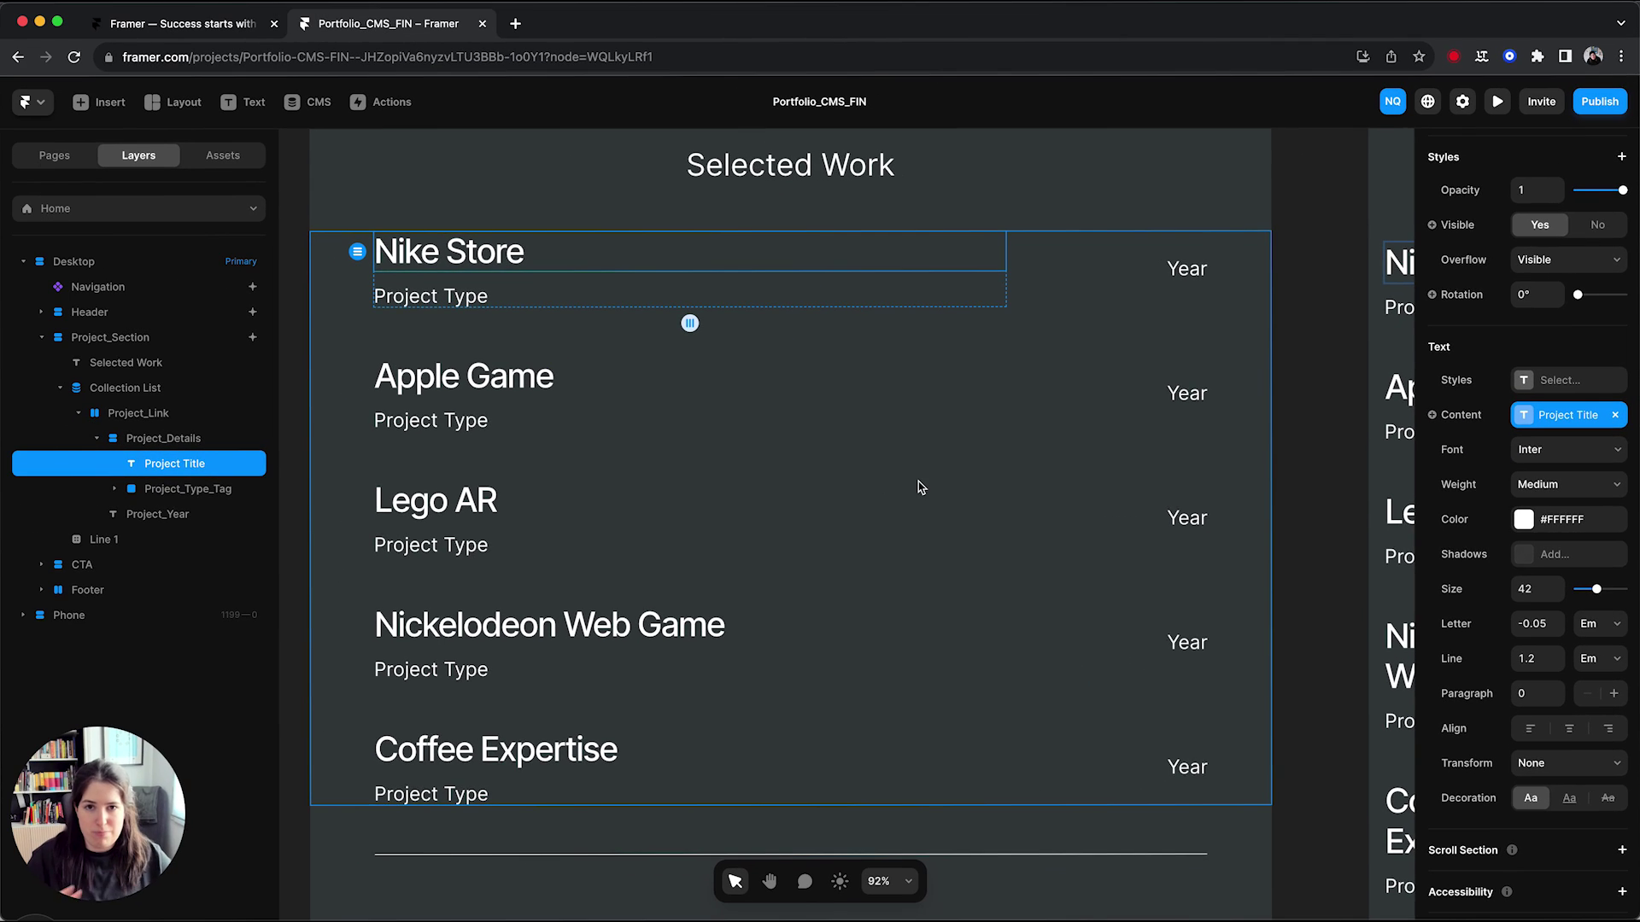
# Link the first row's year text to the CMS Year field
pyautogui.click(1182, 307)
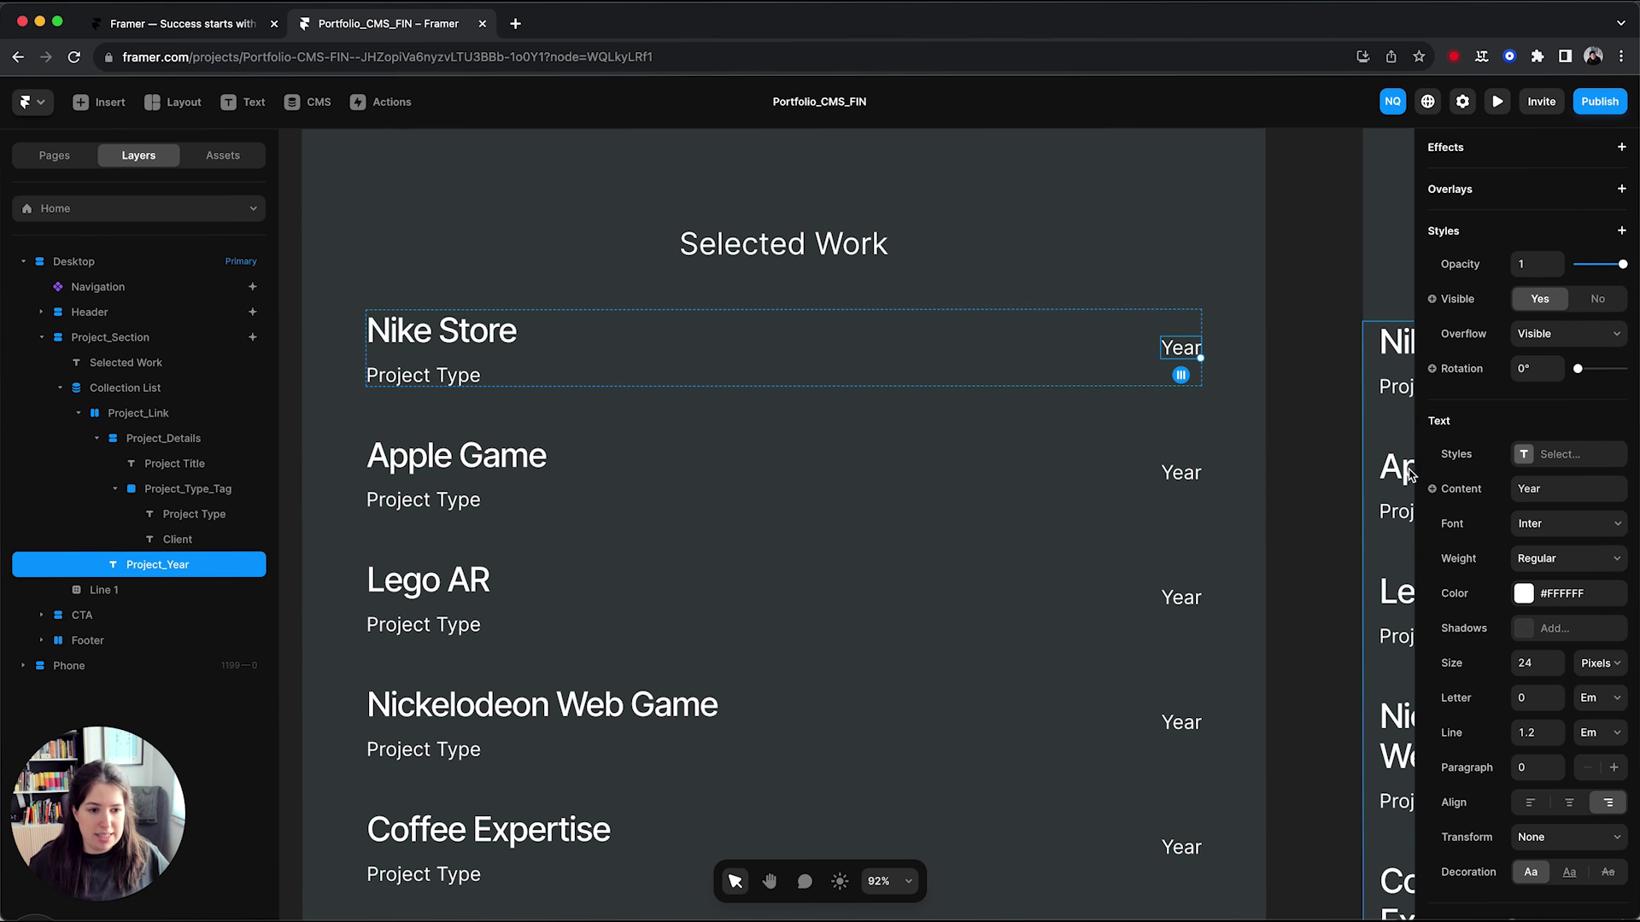
pyautogui.scroll(-2, 1460, 498)
pyautogui.click(1462, 406)
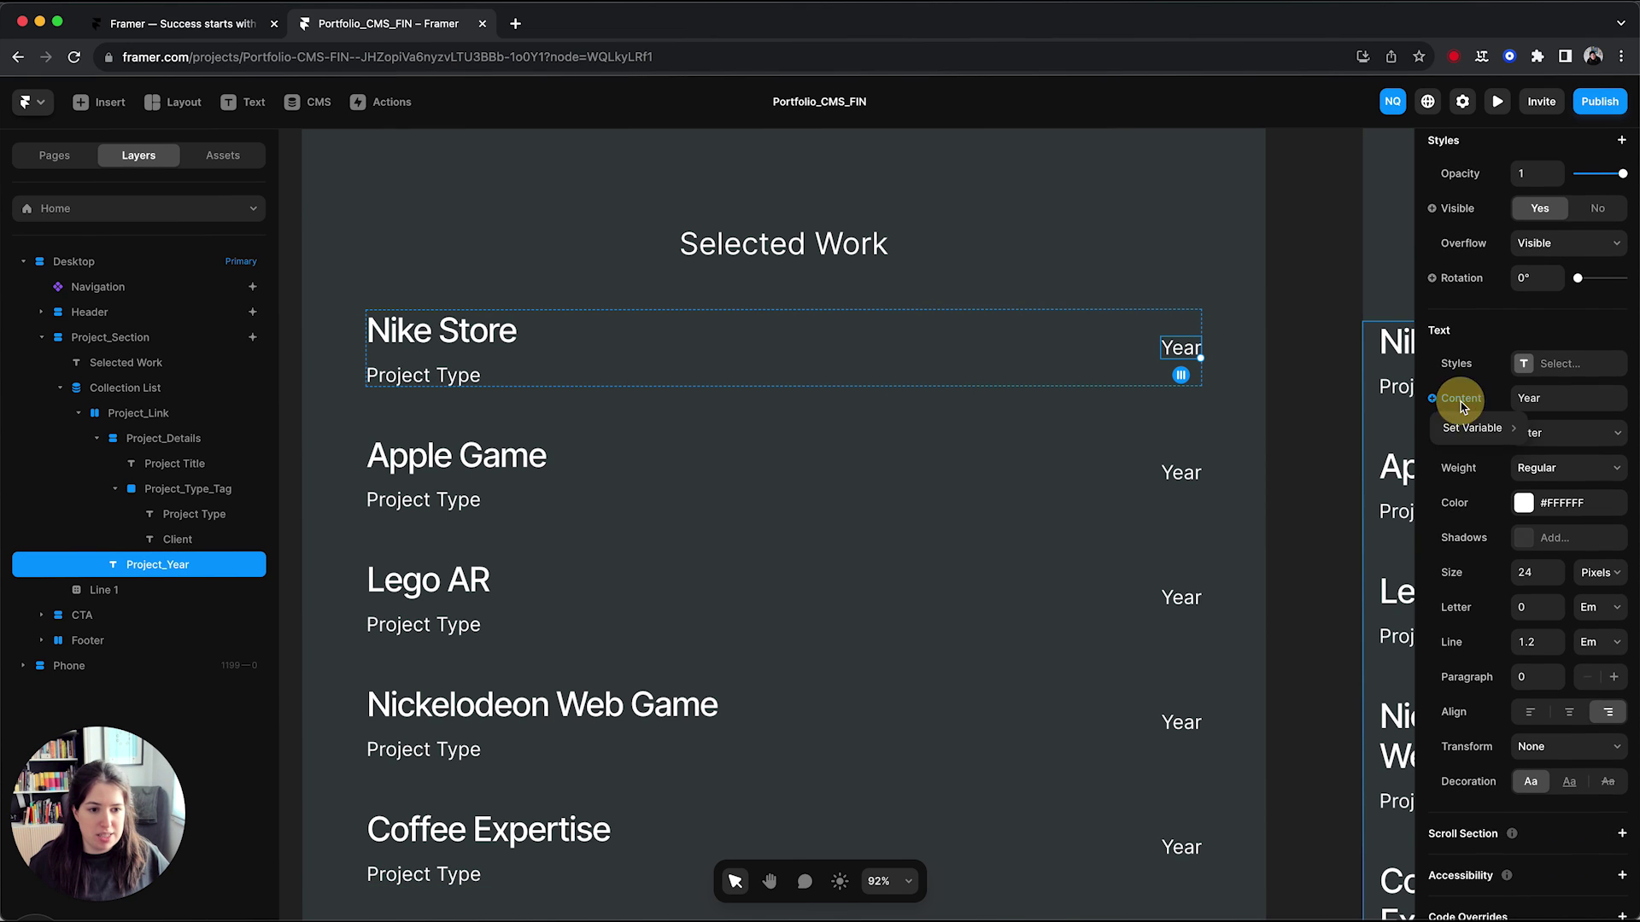
pyautogui.click(1370, 500)
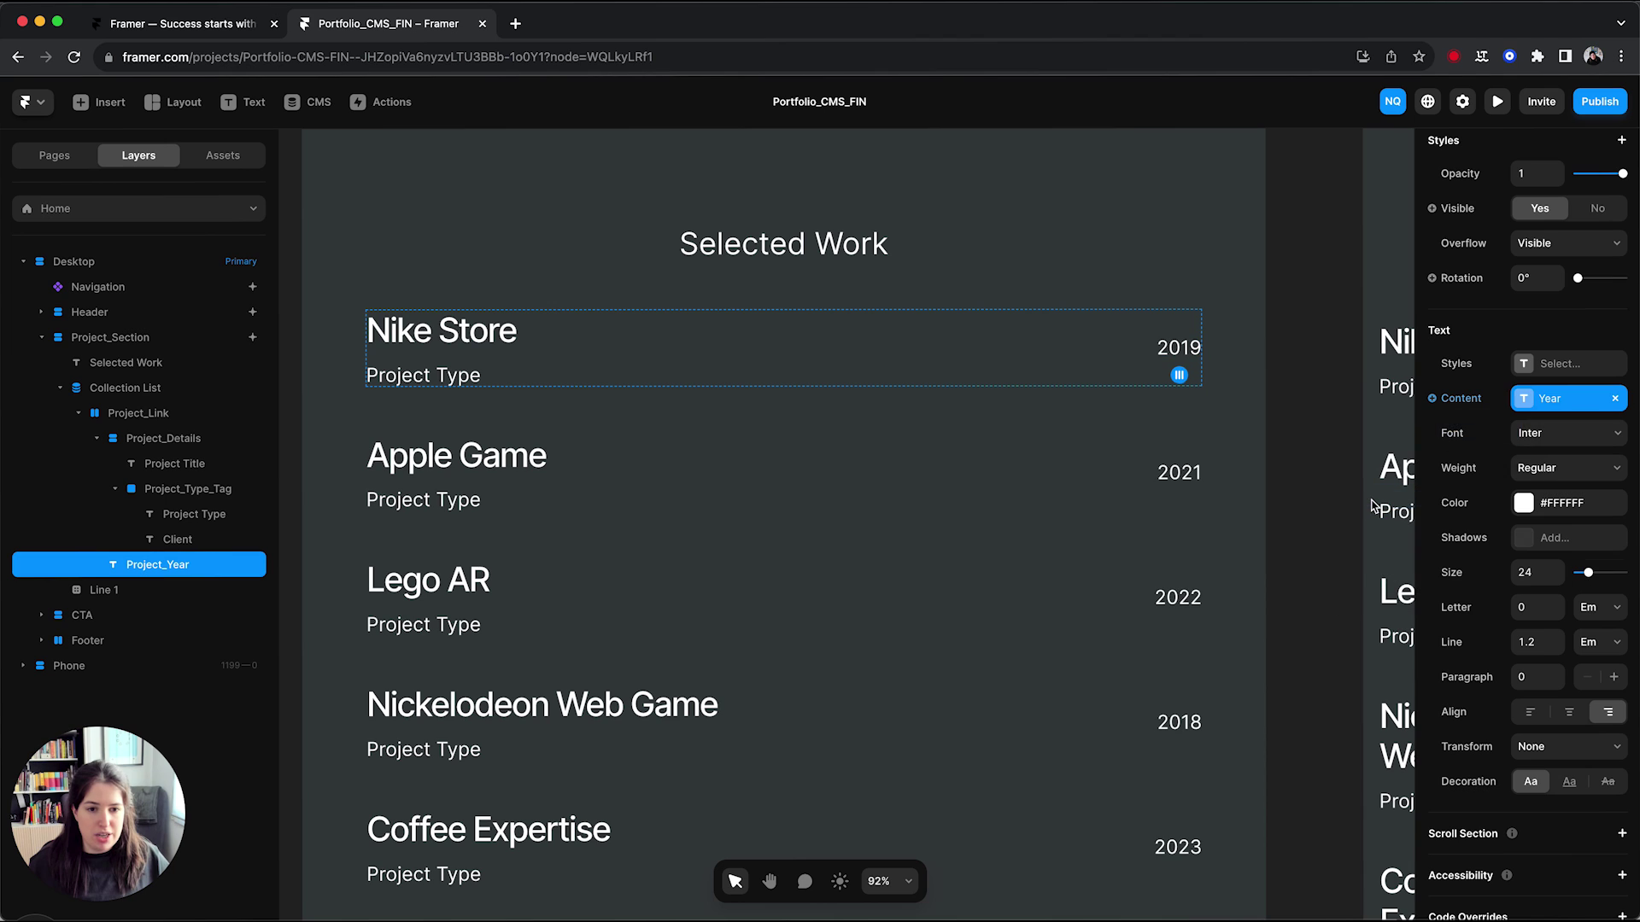
# Link the Project Type text to the CMS and let type tags show their full text
pyautogui.click(444, 375)
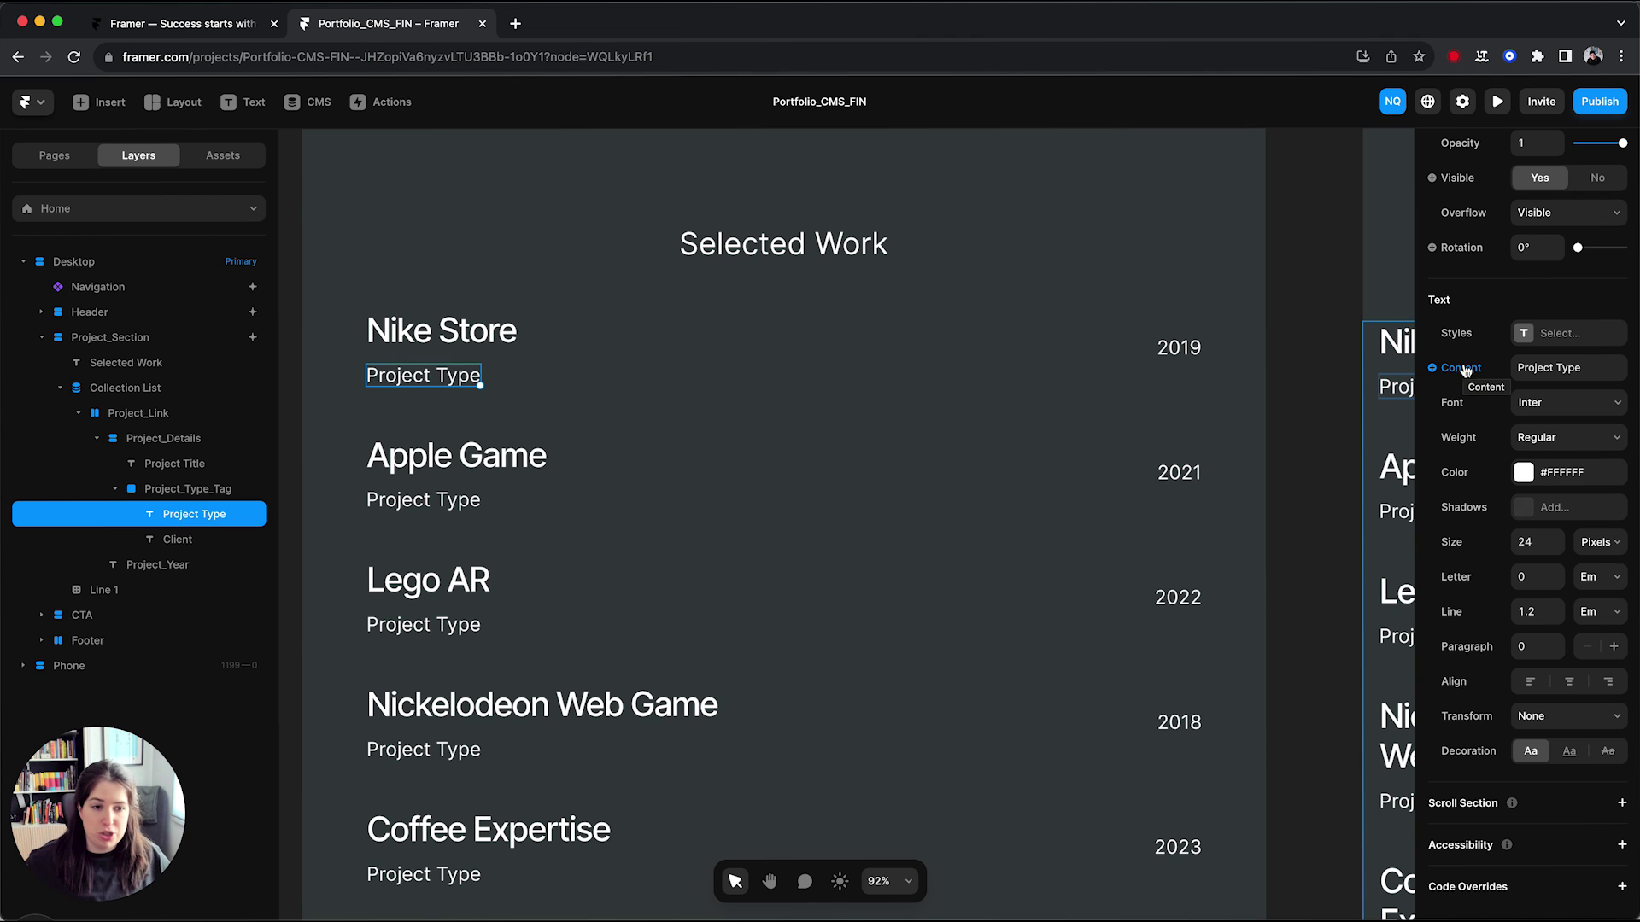
pyautogui.click(1462, 370)
pyautogui.moveTo(1473, 398)
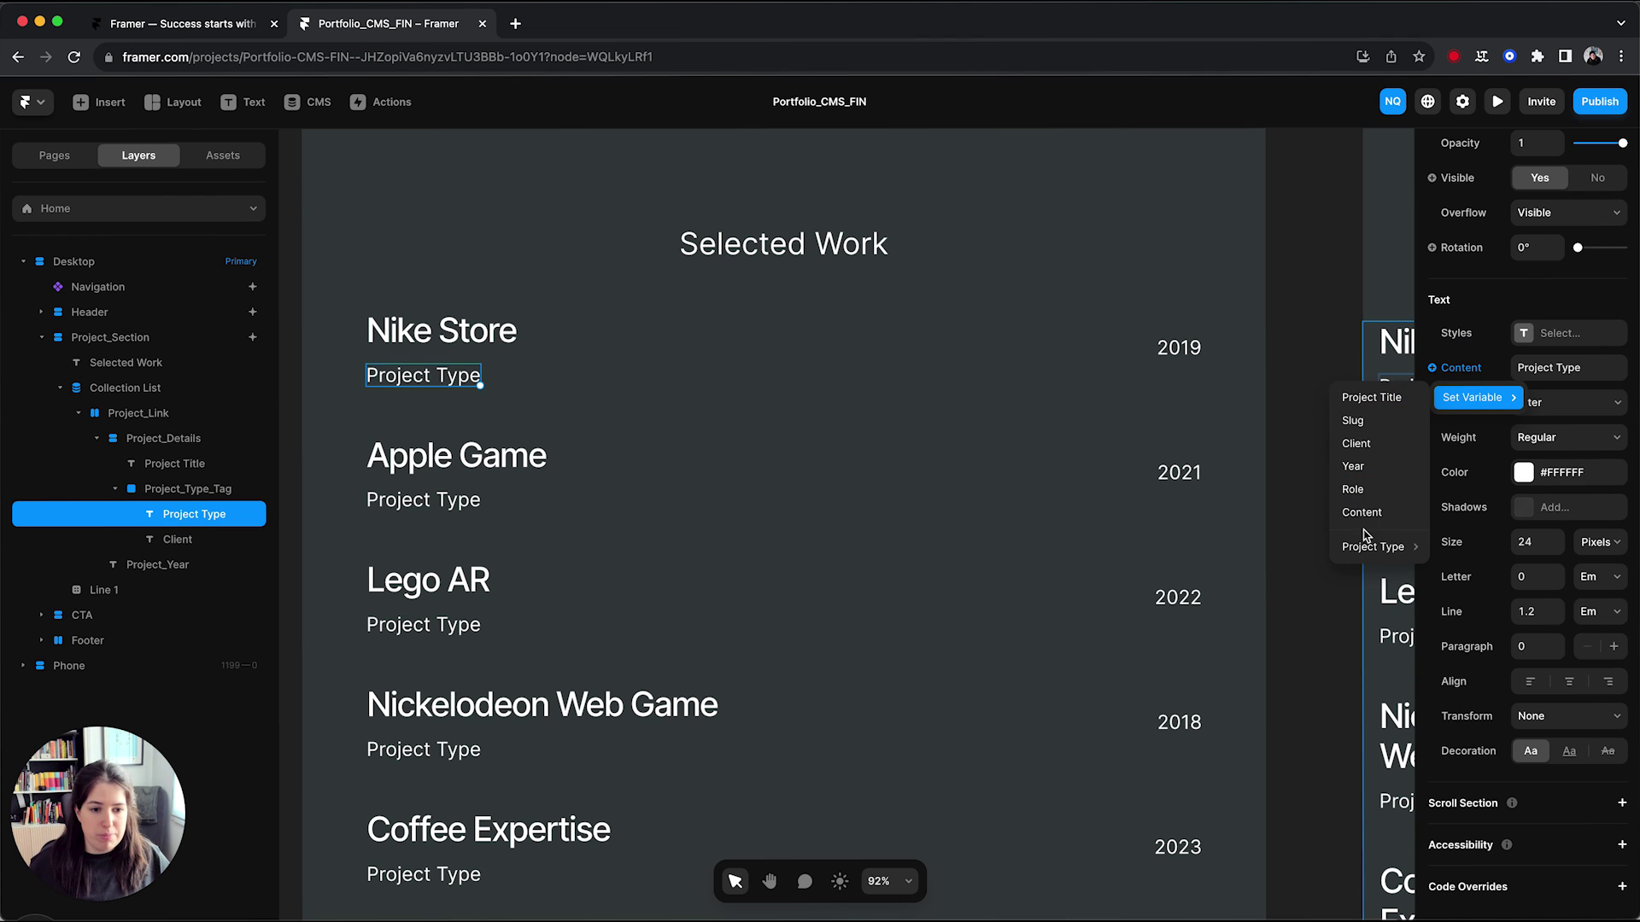
pyautogui.moveTo(1375, 548)
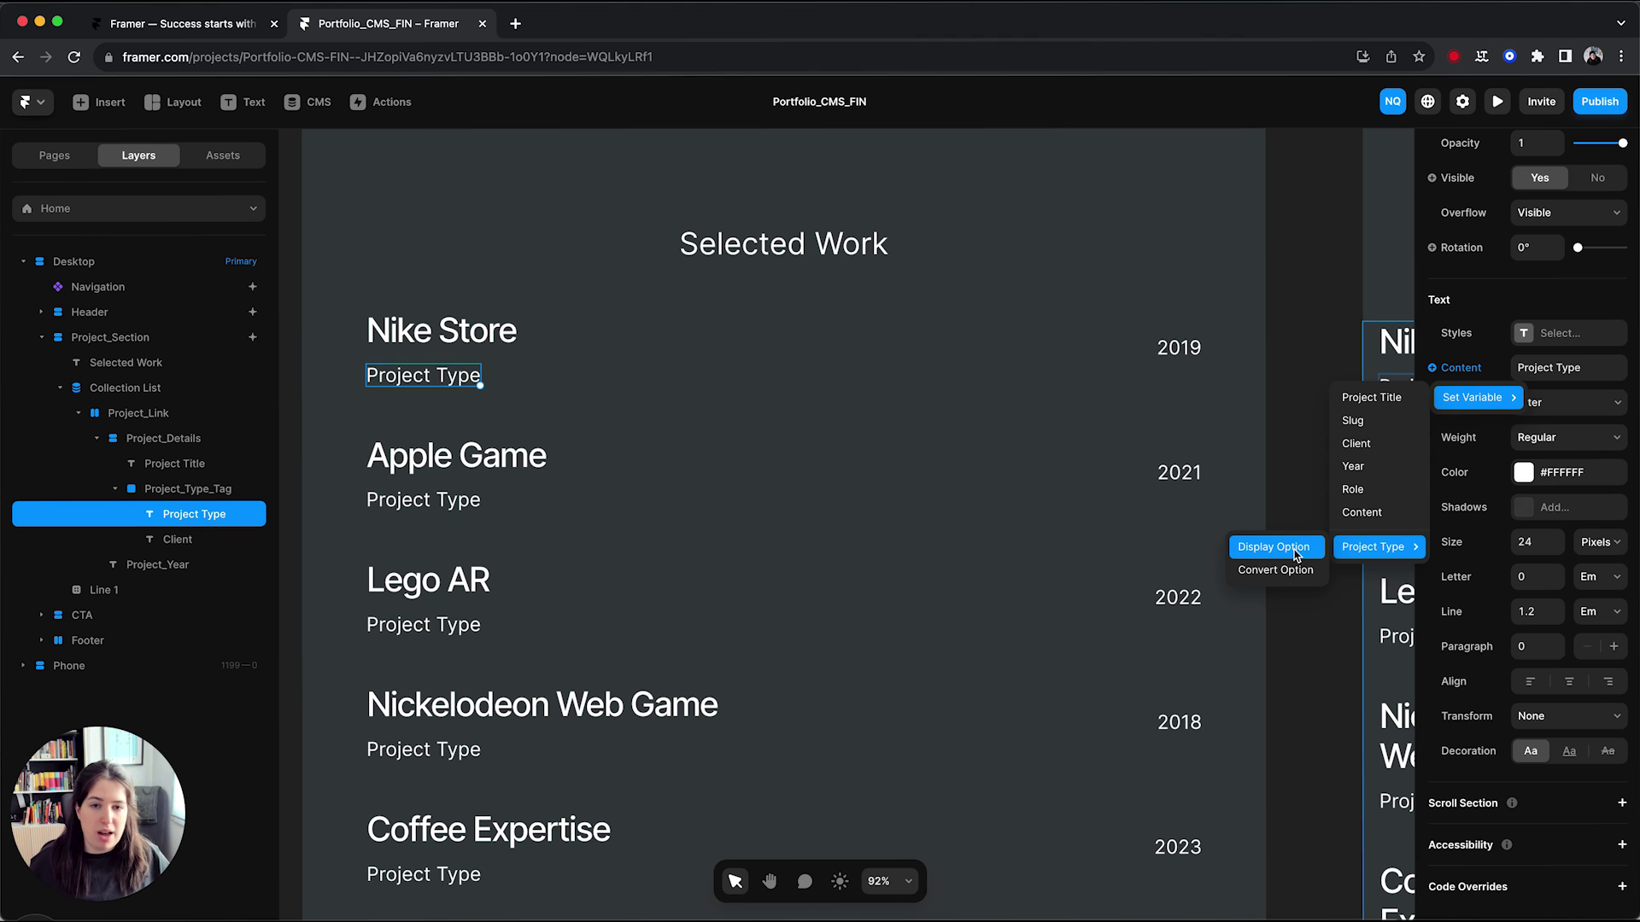
pyautogui.click(1295, 553)
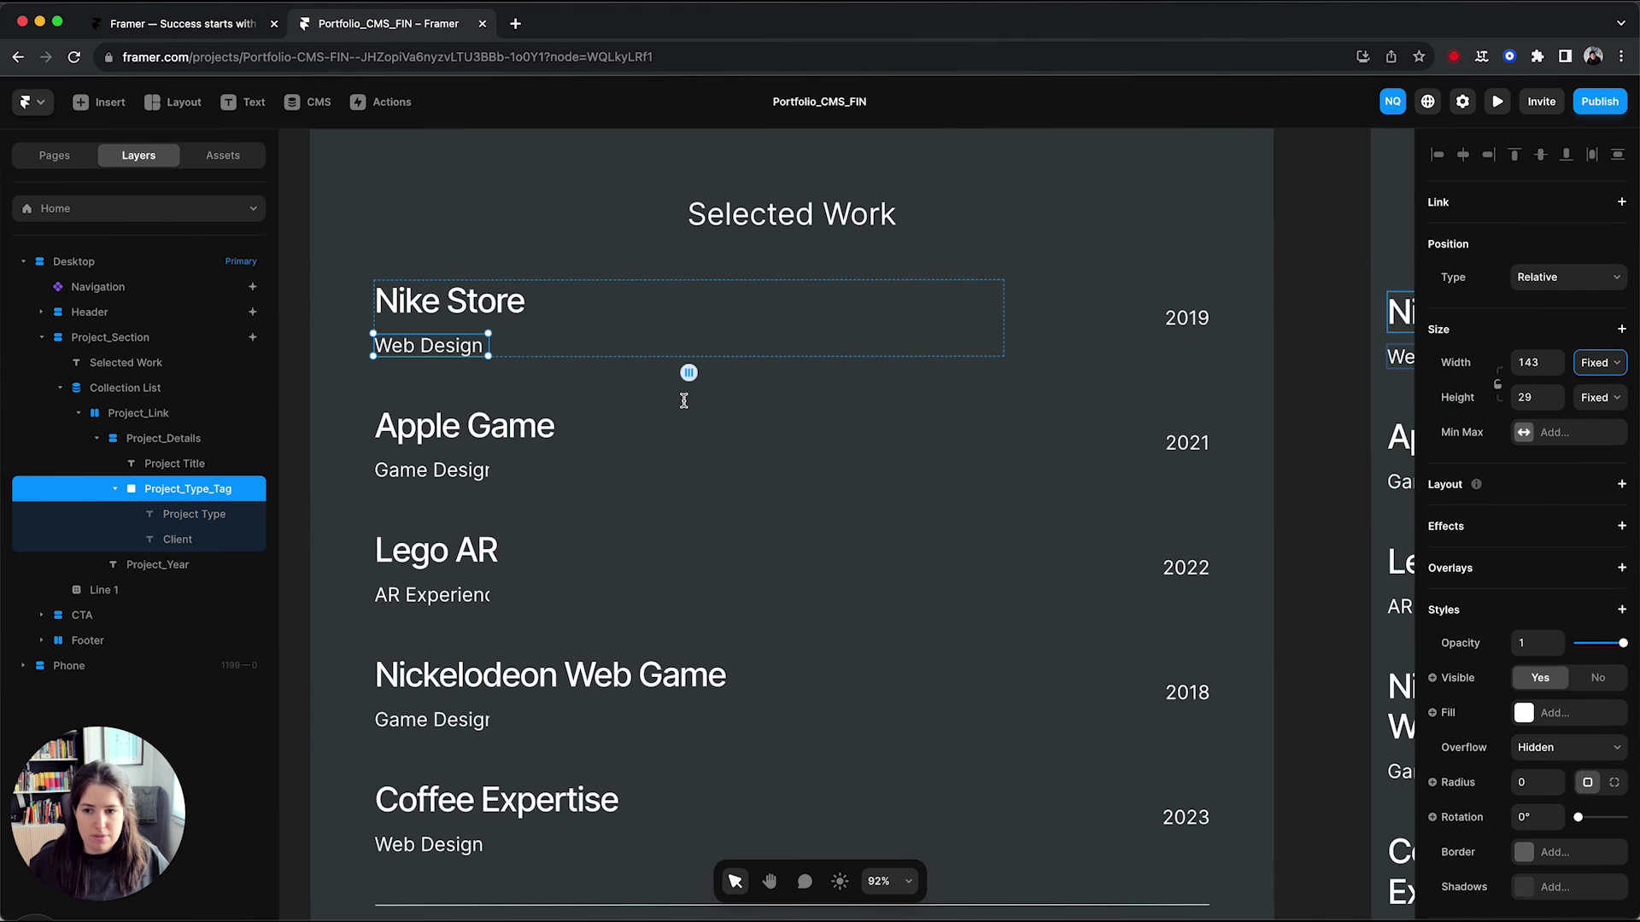
pyautogui.click(436, 317)
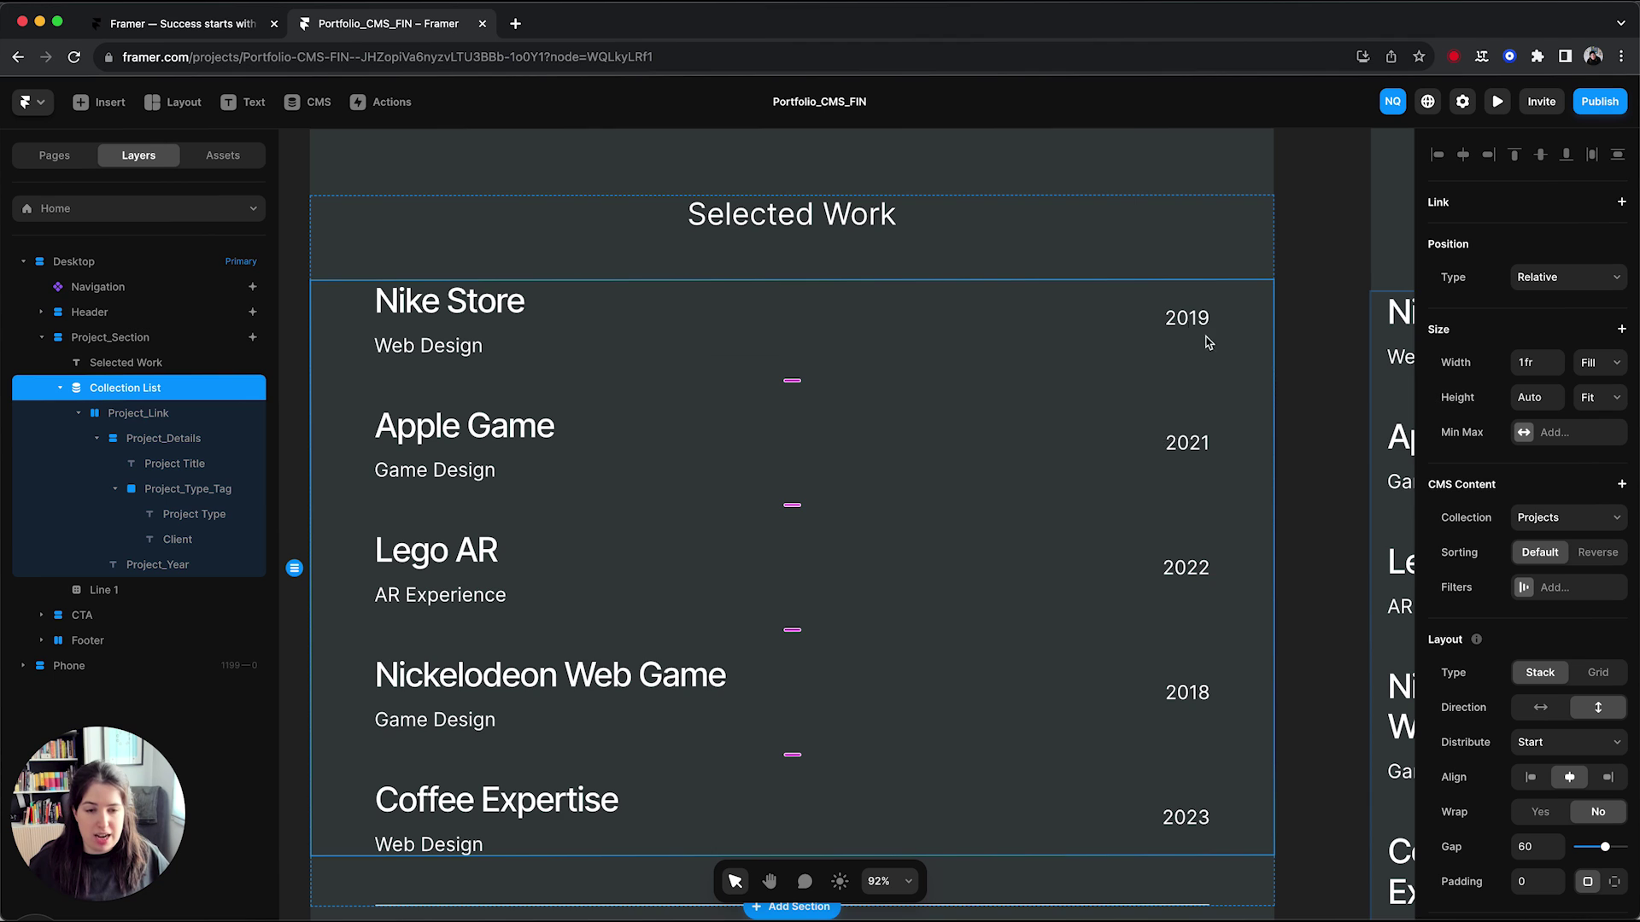
pyautogui.scroll(-5, 1080, 403)
pyautogui.click(1190, 419)
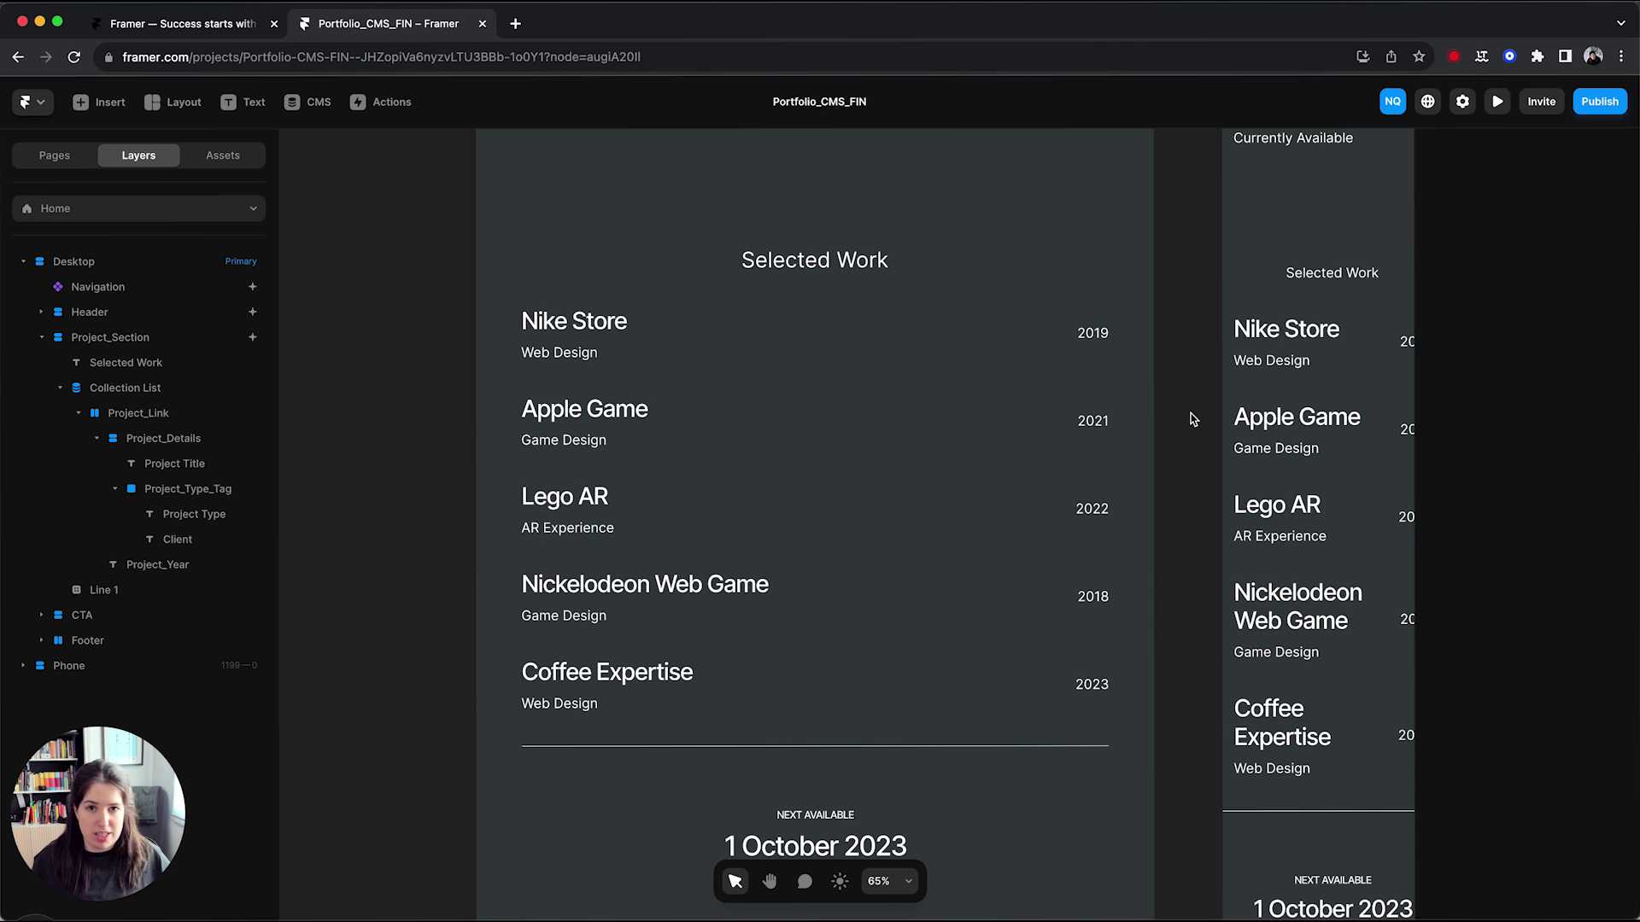
pyautogui.scroll(2, 338, 298)
pyautogui.hscroll(2, 337, 299)
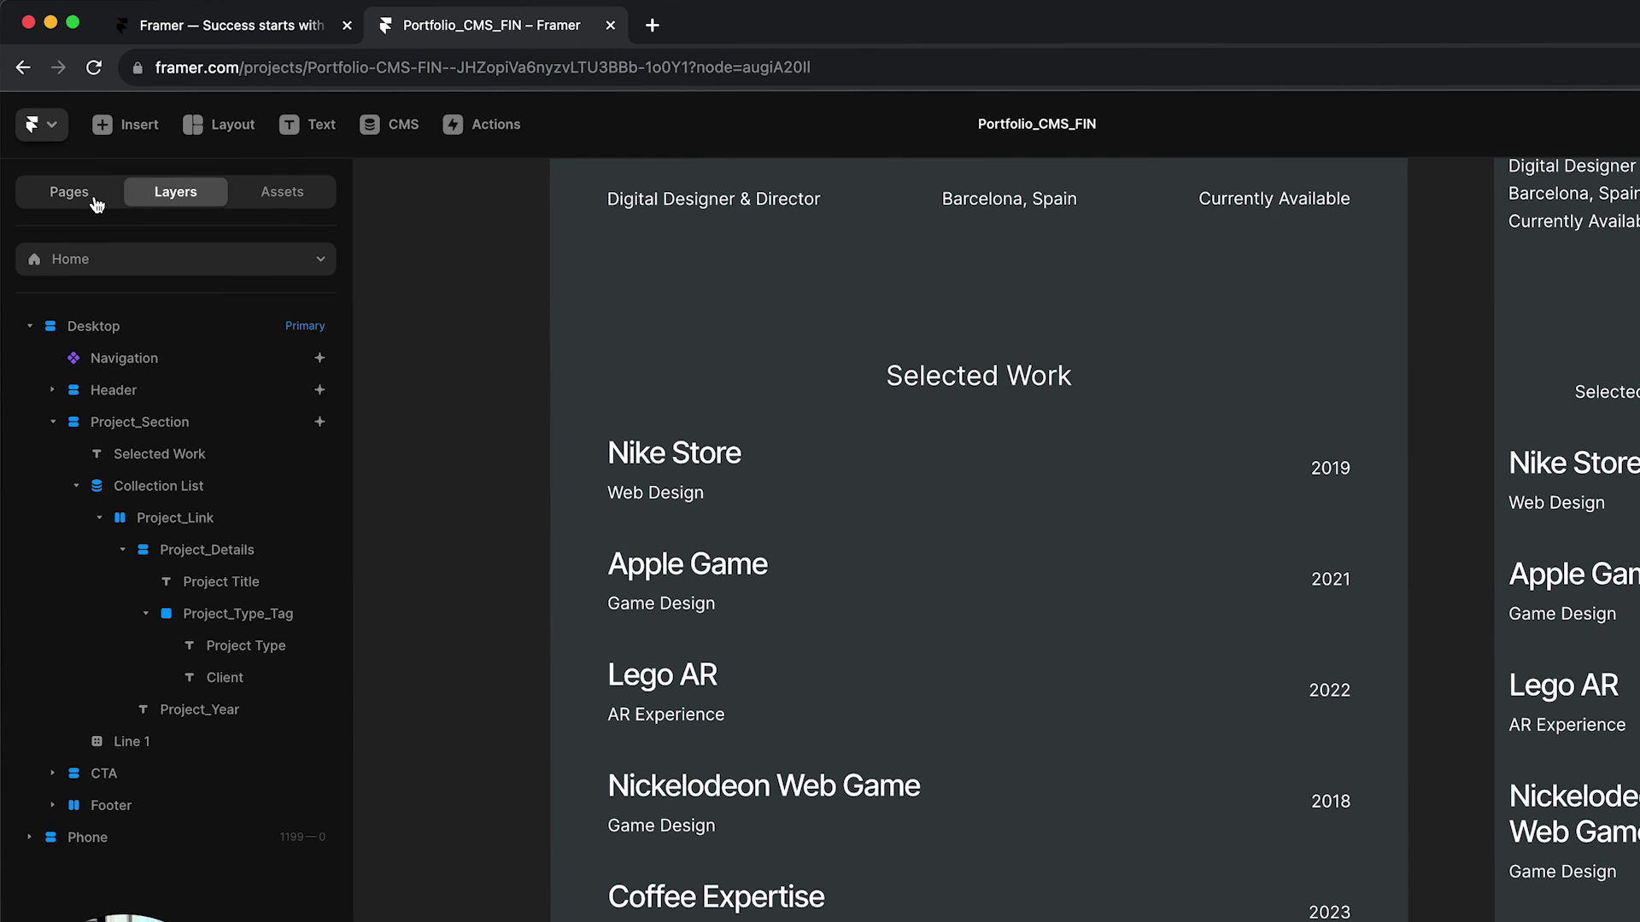
# Add a CMS detail page for the Projects collection
pyautogui.click(96, 204)
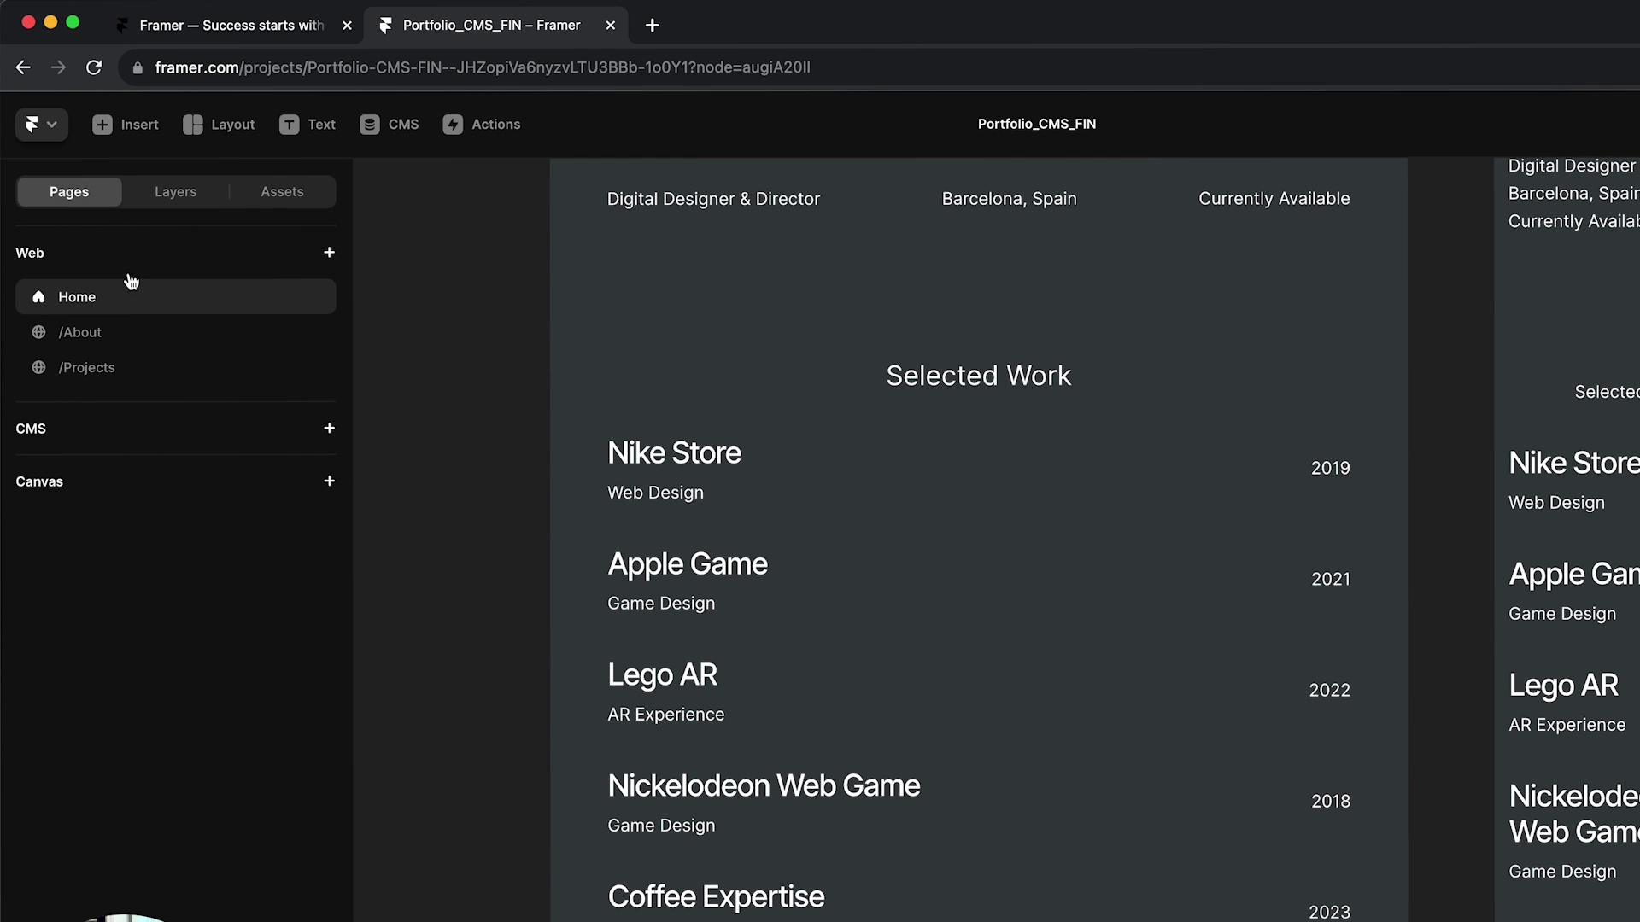
pyautogui.click(328, 428)
pyautogui.moveTo(376, 449)
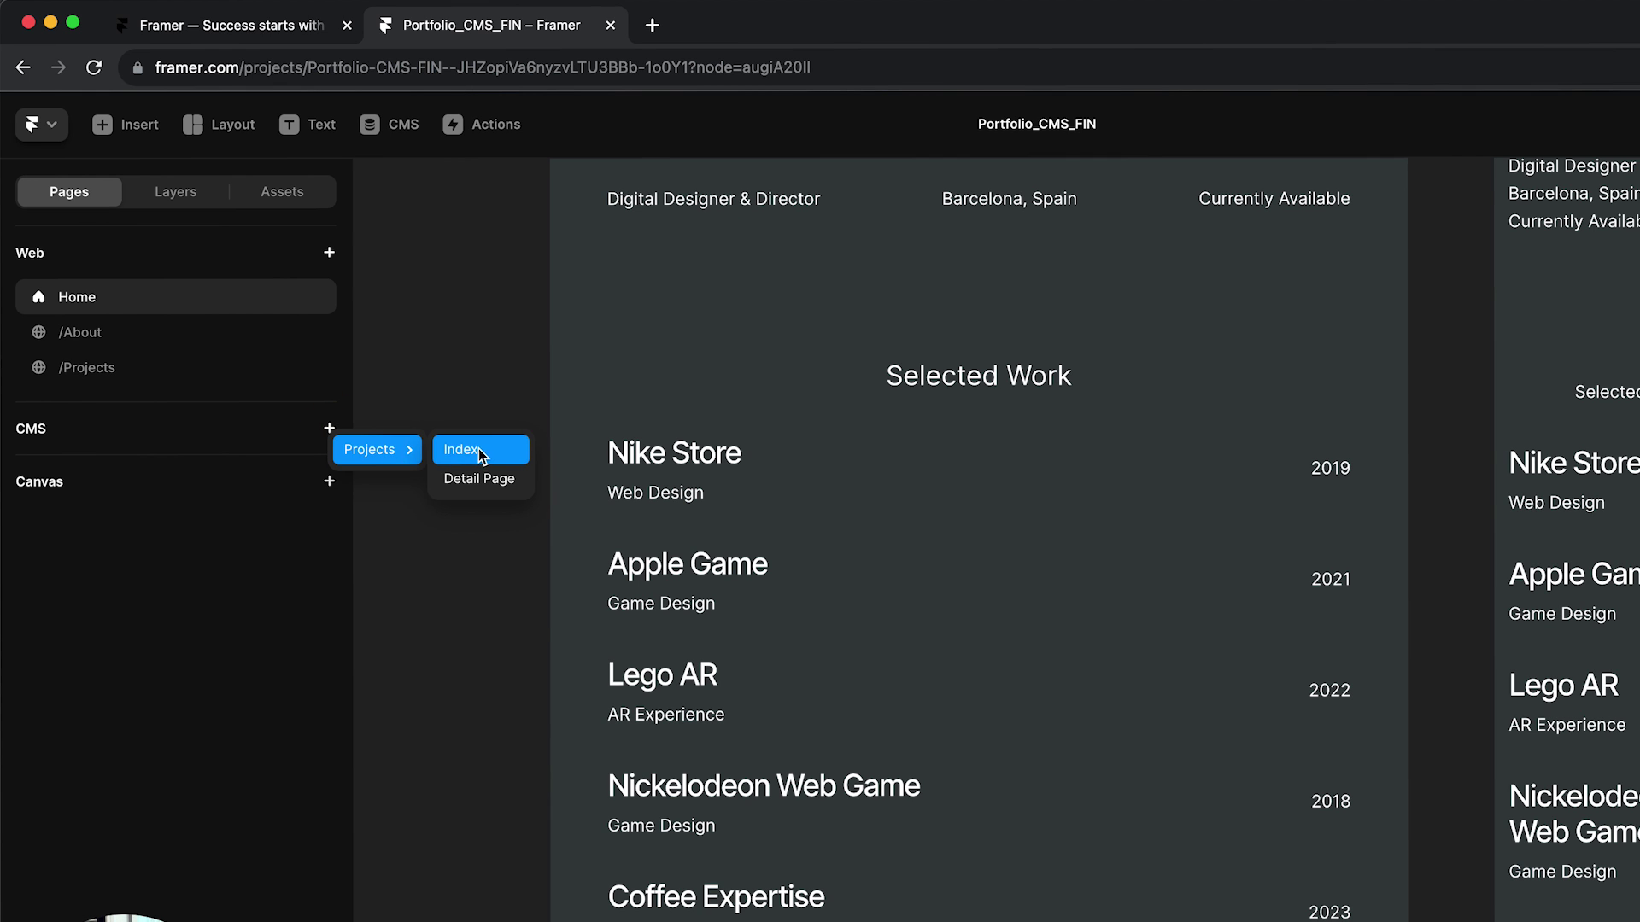
pyautogui.click(511, 484)
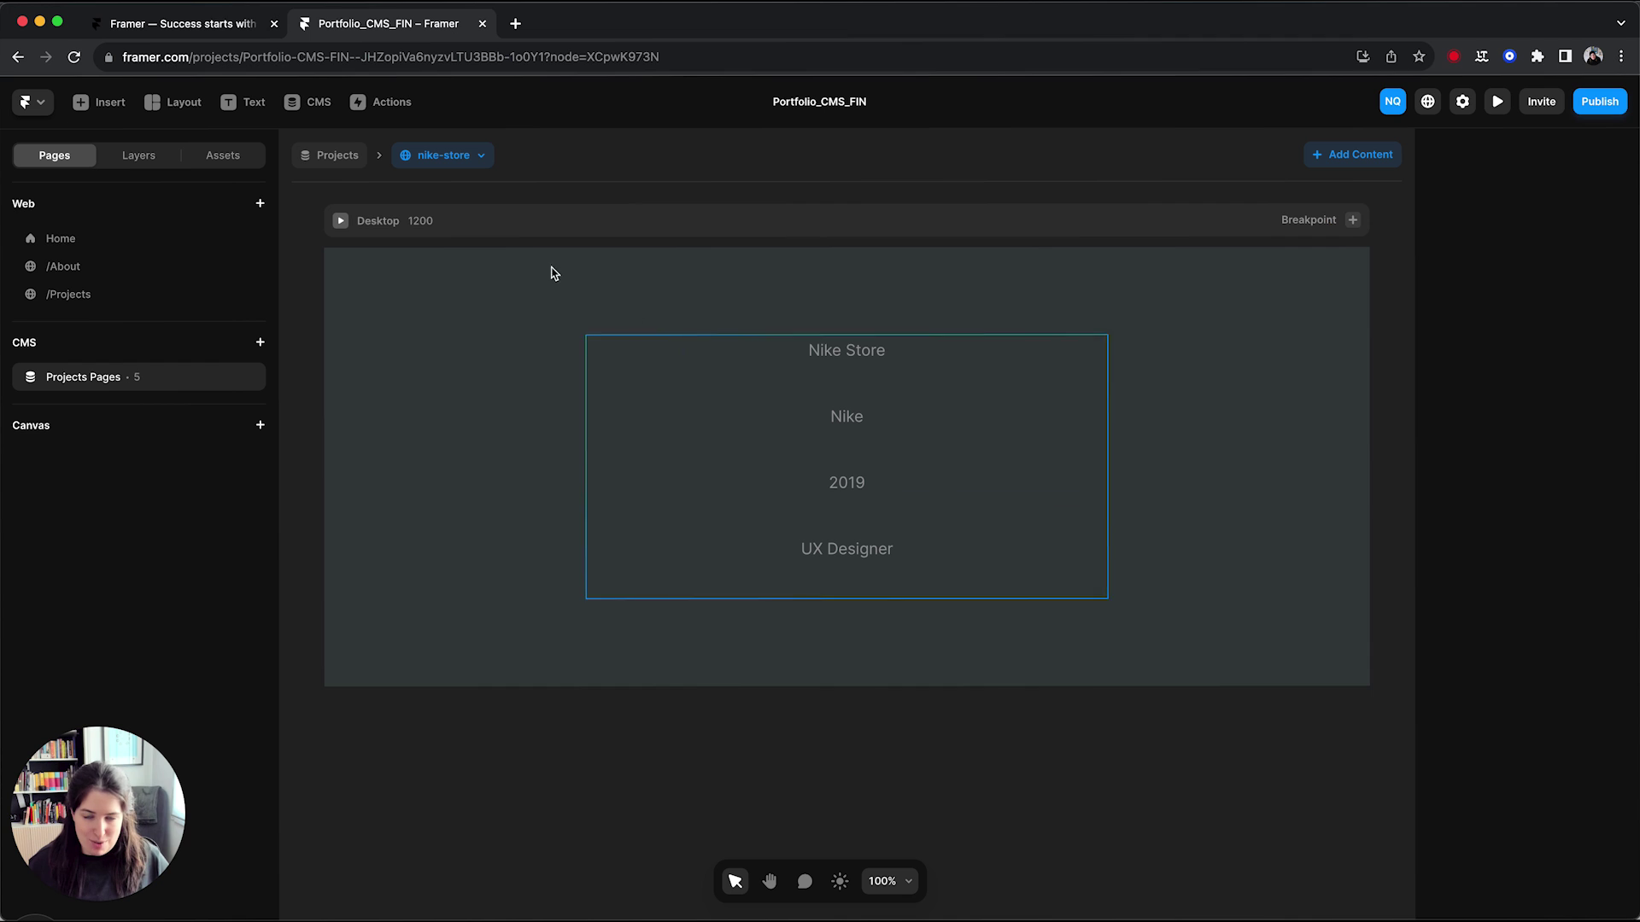
# Preview the Lego AR and Nickelodeon Web Game items, then go to the /Projects page
pyautogui.click(480, 156)
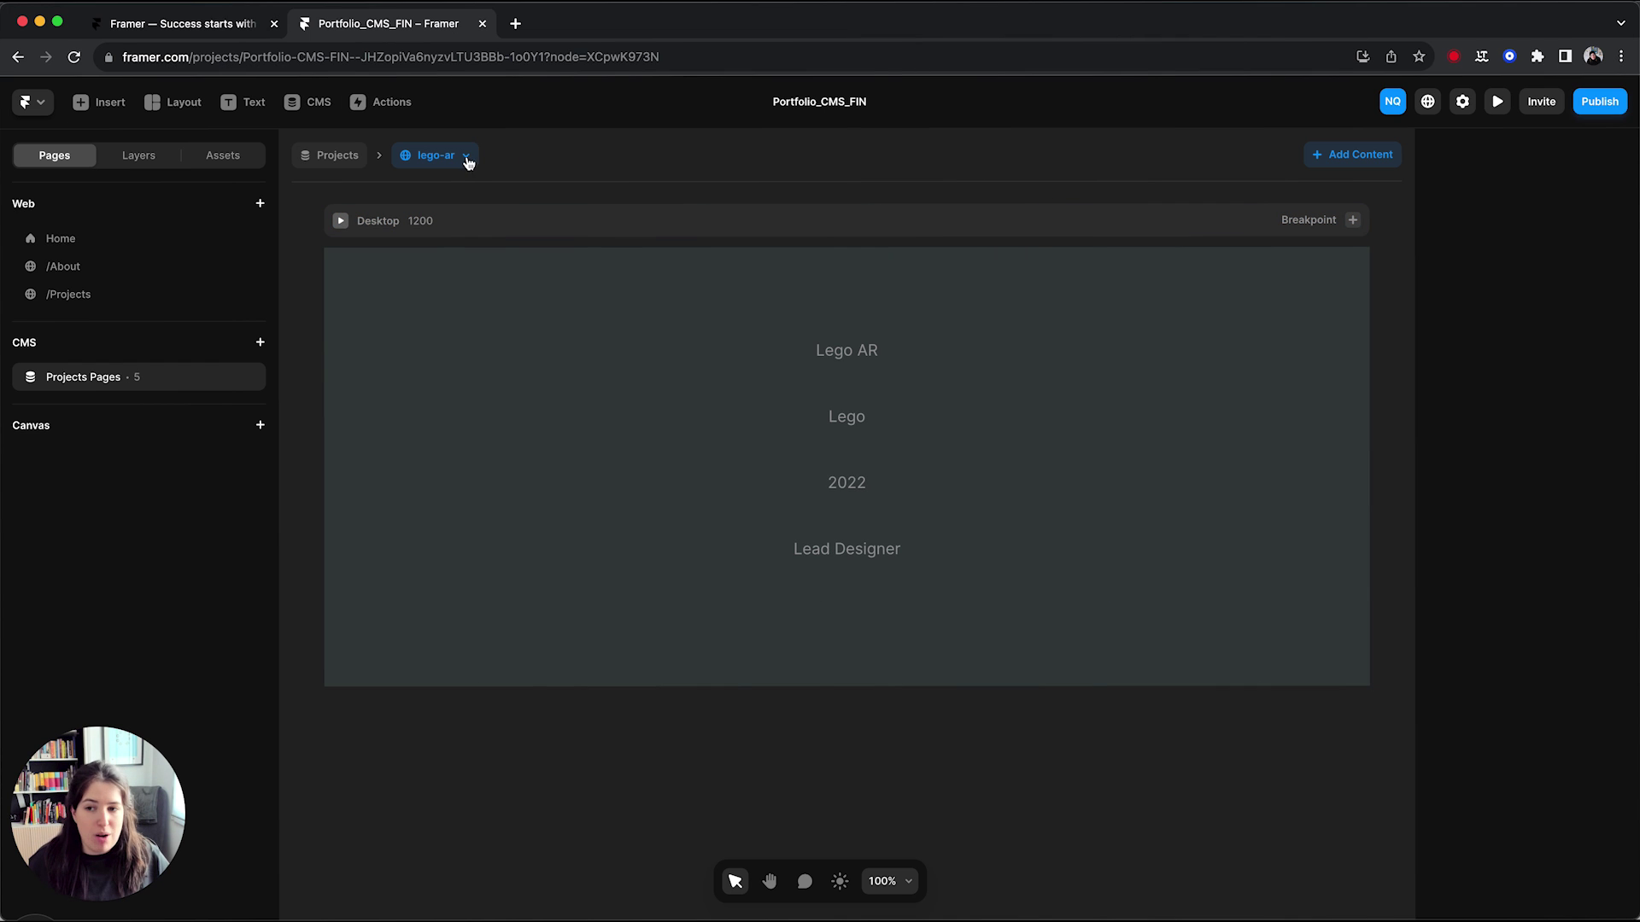
pyautogui.click(468, 155)
pyautogui.click(725, 372)
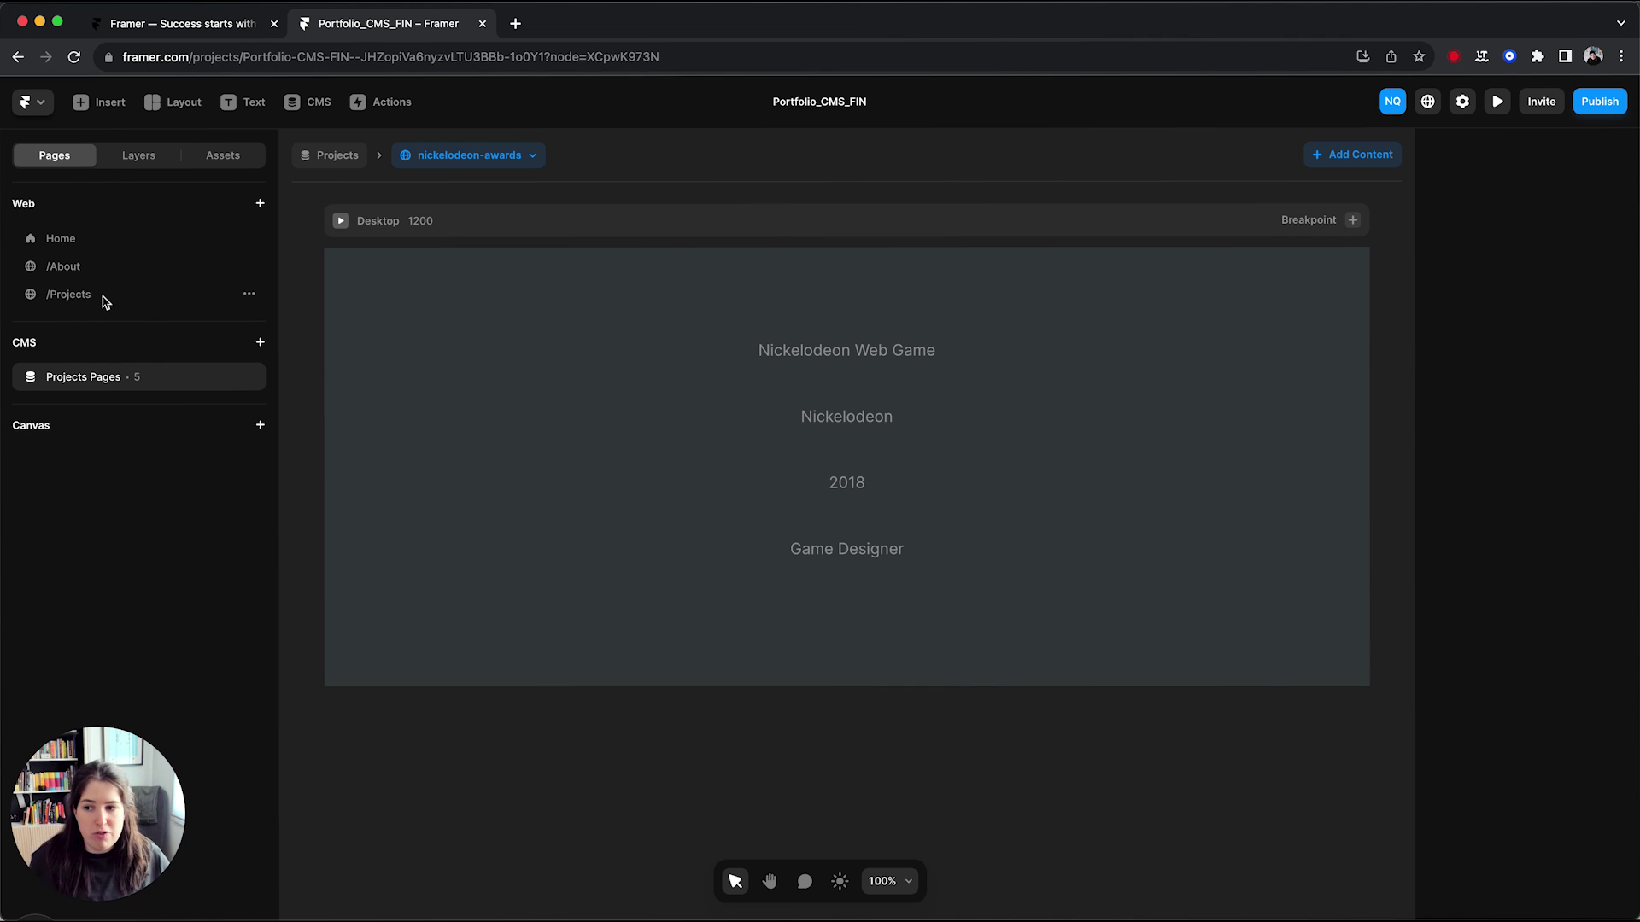
pyautogui.click(71, 293)
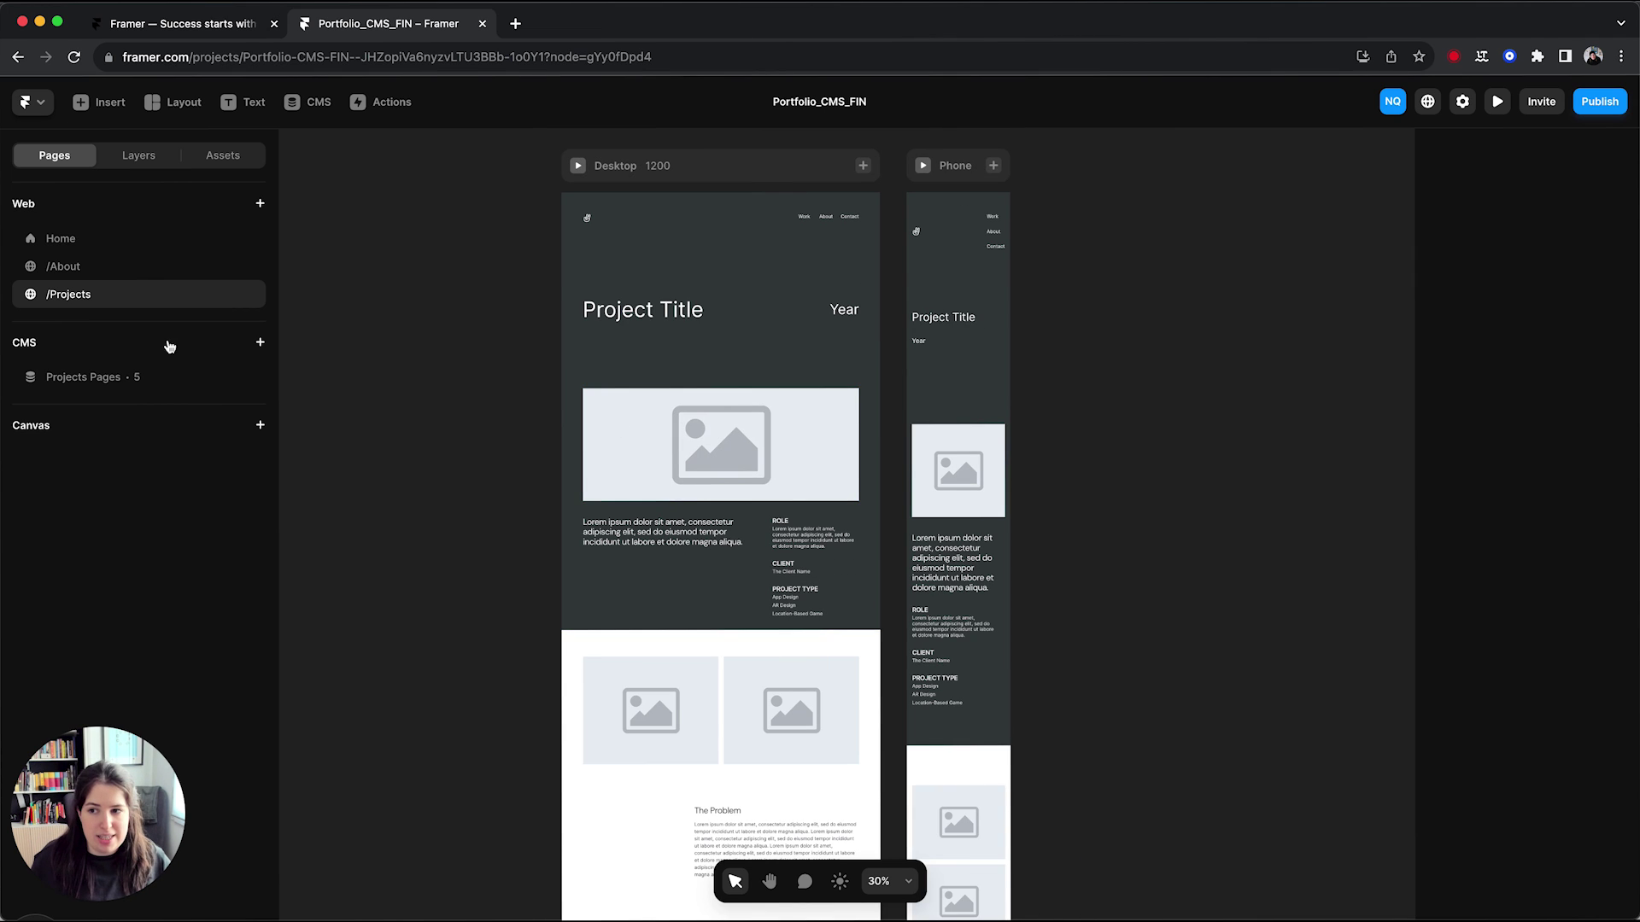
# Delete the placeholder Post stack from the Projects CMS detail page
pyautogui.click(92, 380)
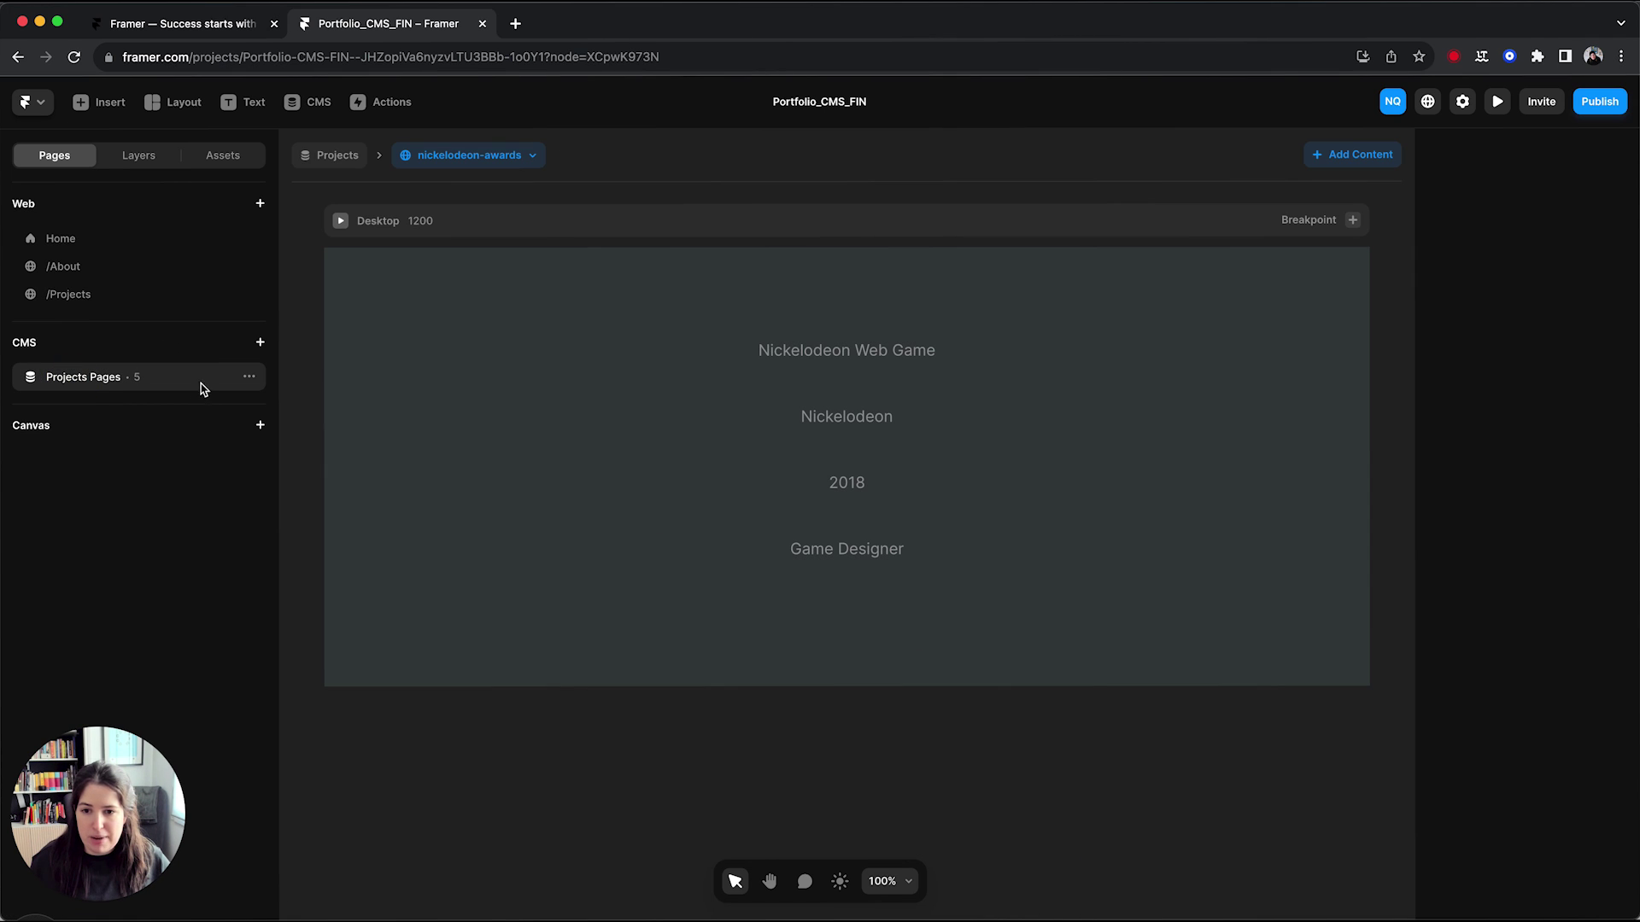
pyautogui.click(139, 156)
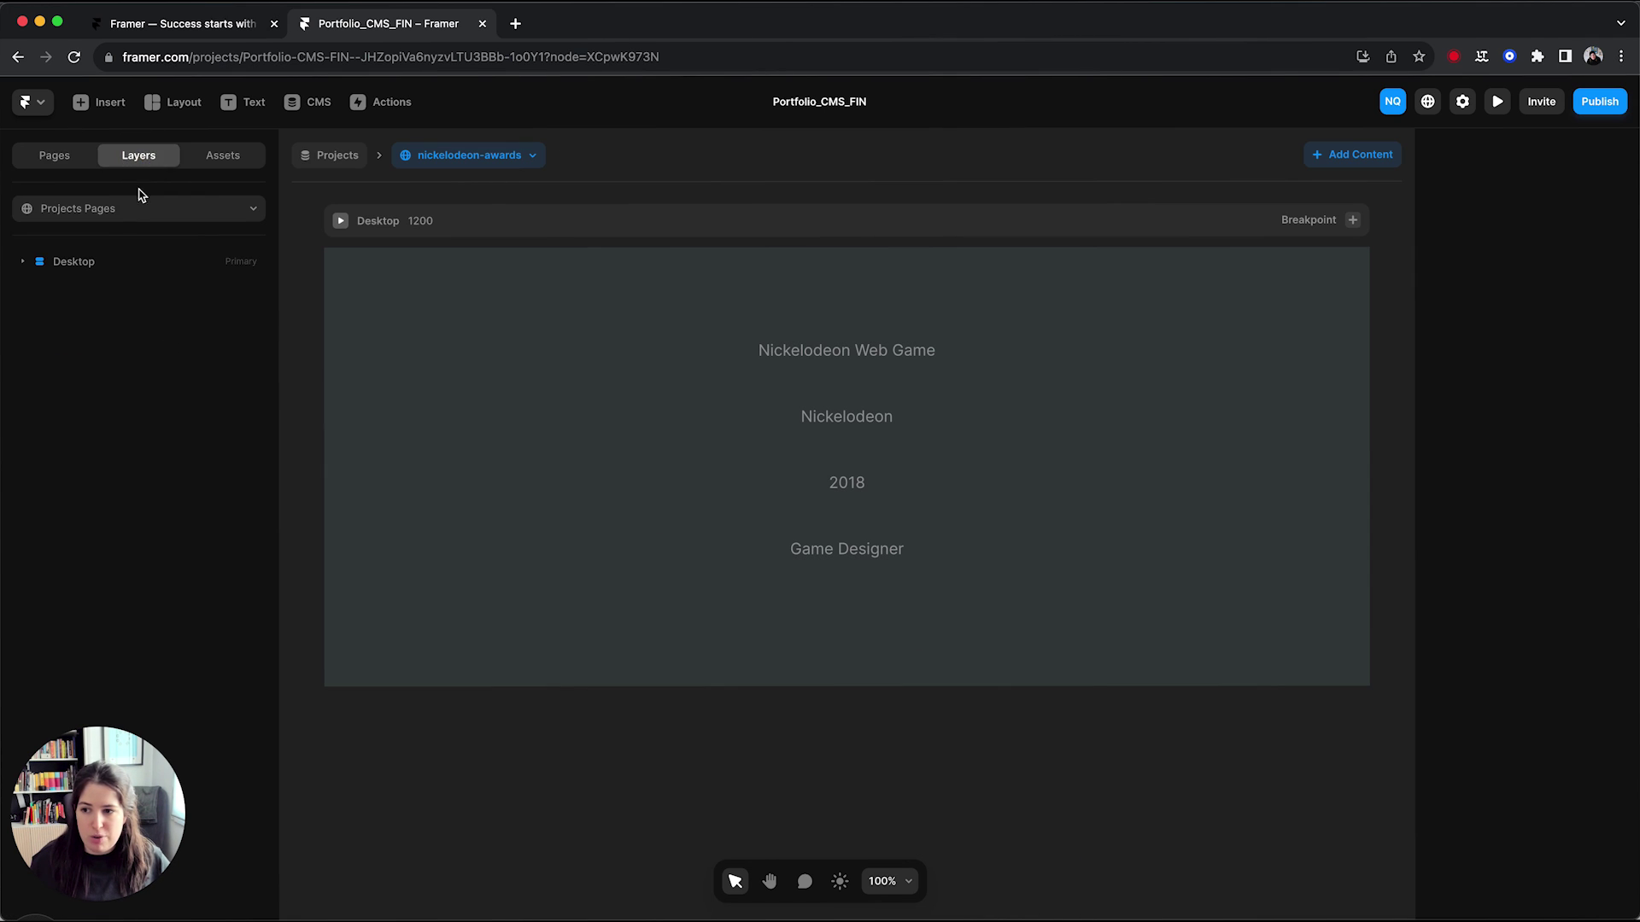
pyautogui.click(24, 261)
pyautogui.click(78, 289)
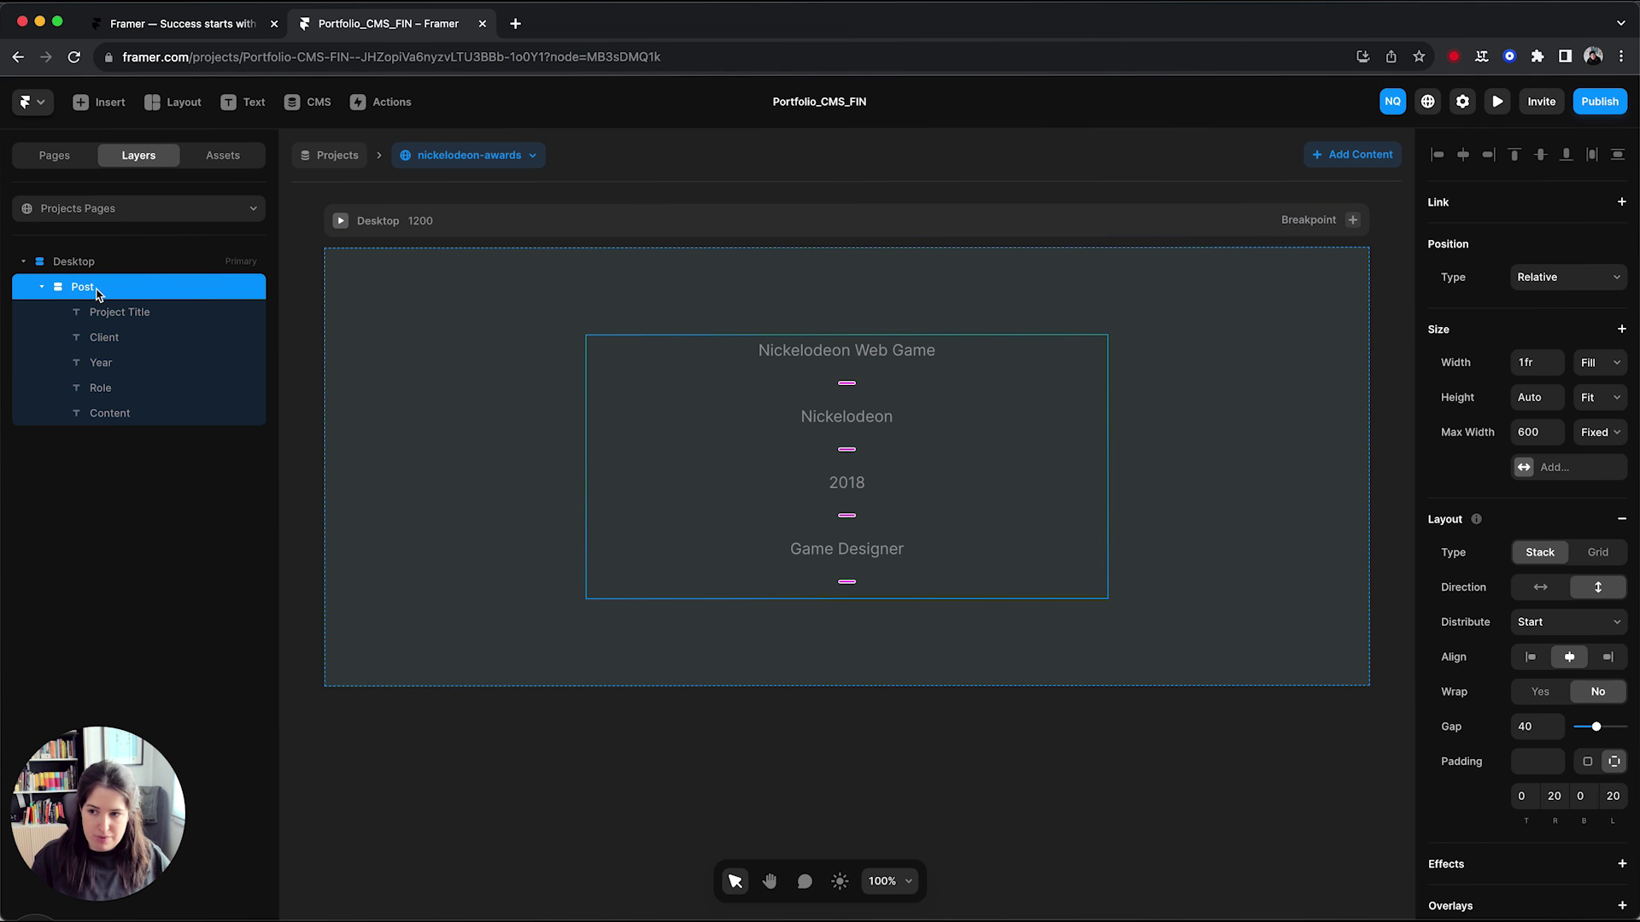
pyautogui.press('Delete')
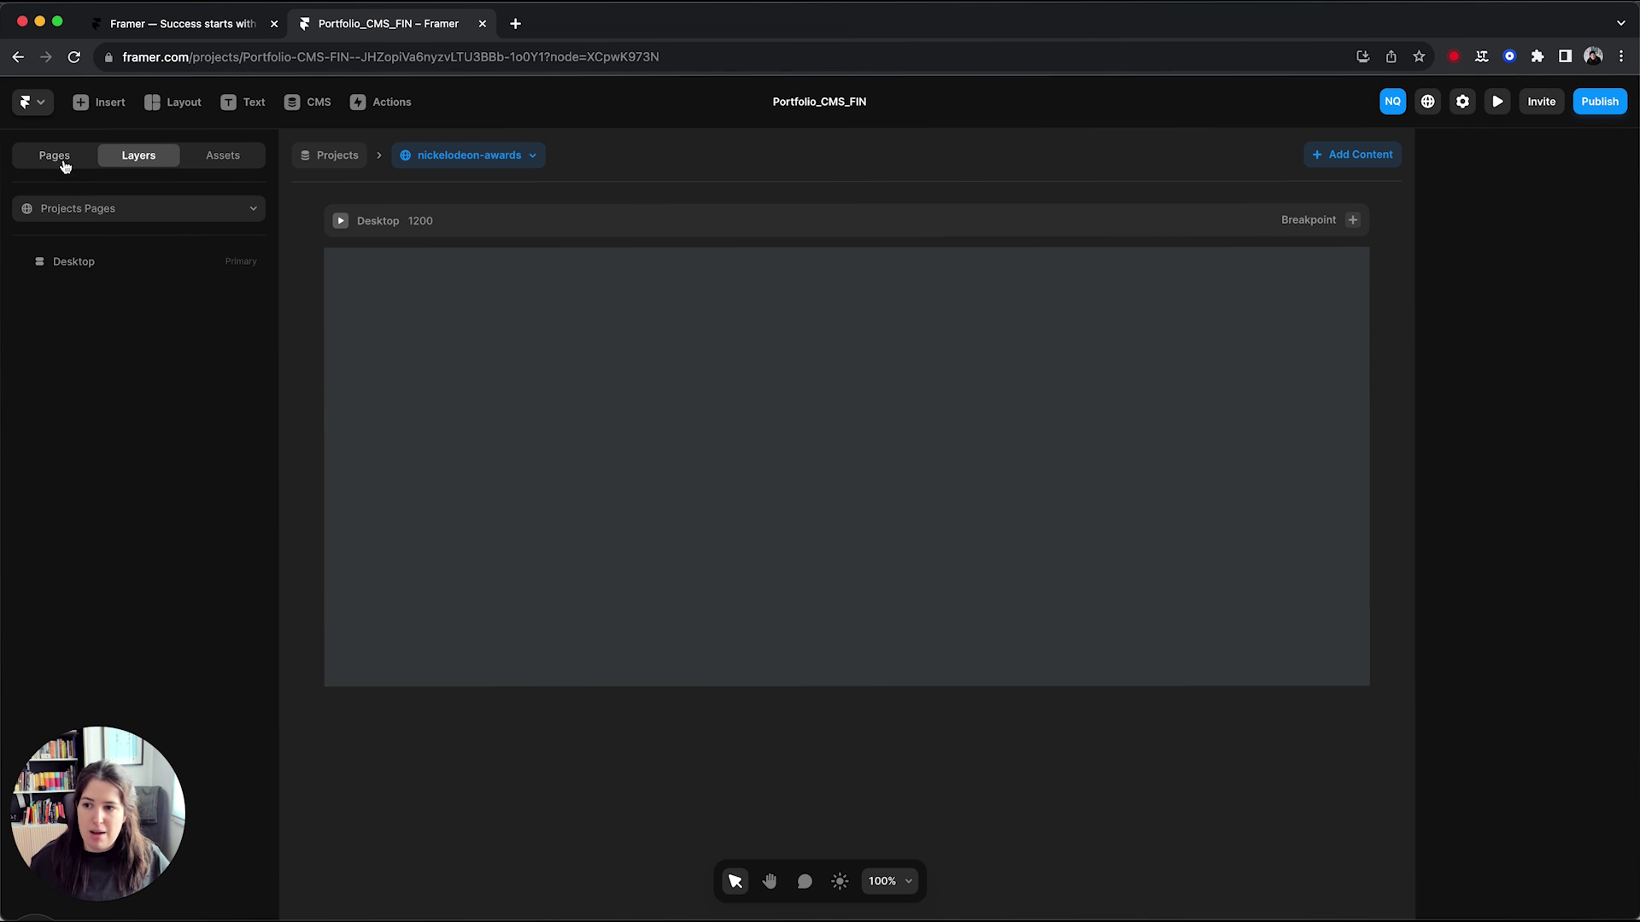
# Copy all the /Projects Desktop sections into the Projects CMS detail page
pyautogui.click(56, 157)
pyautogui.click(77, 295)
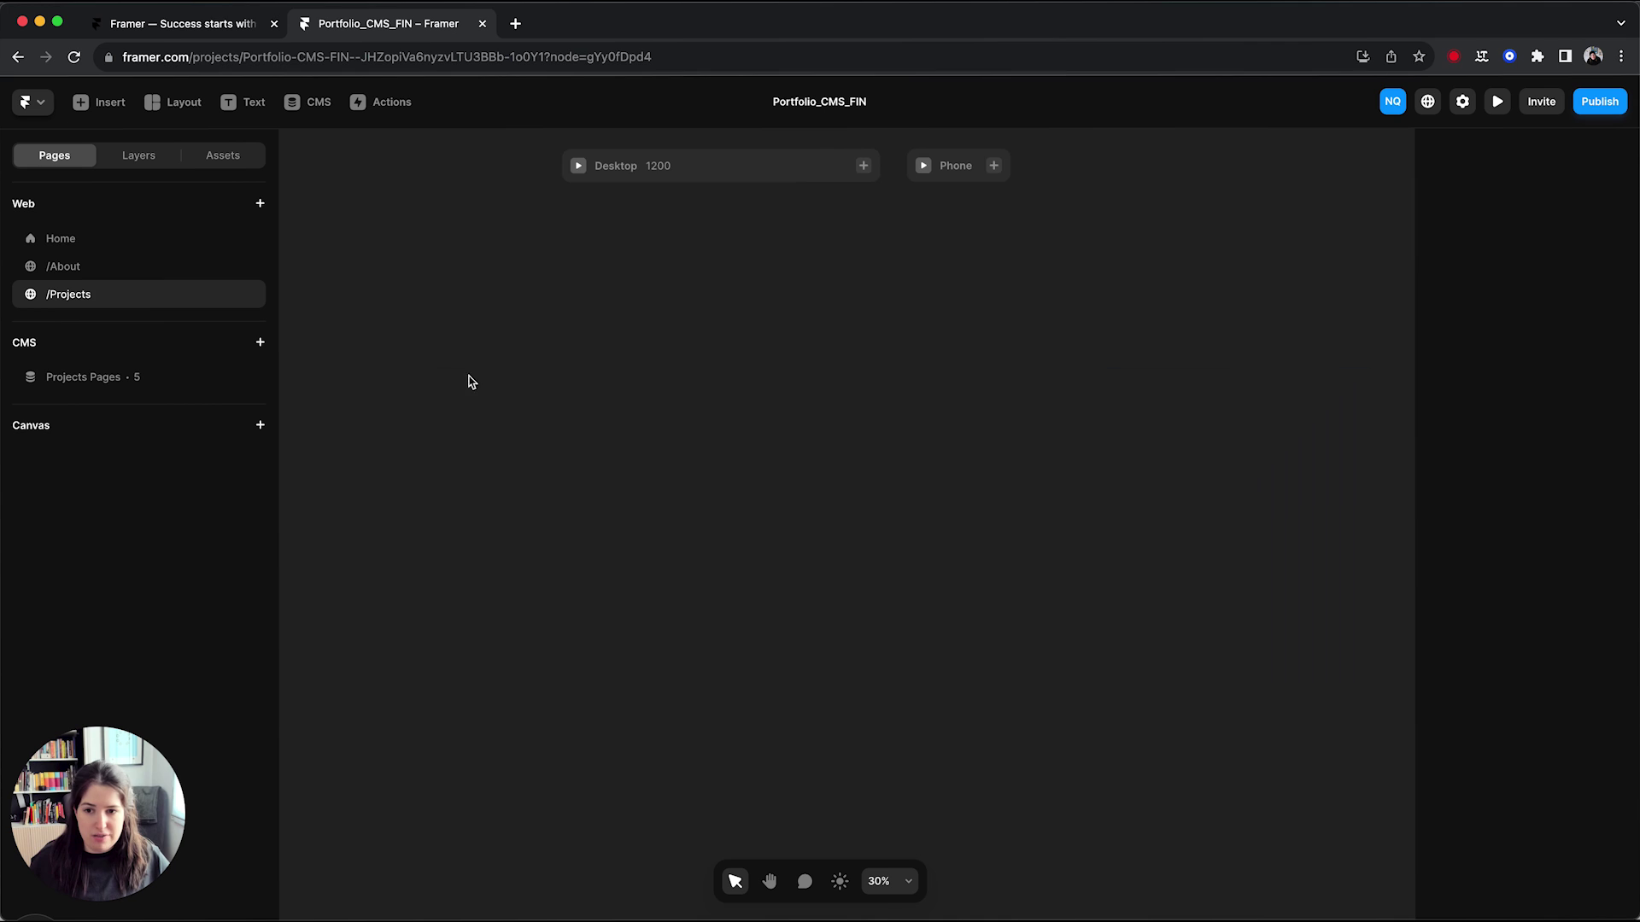
pyautogui.click(147, 158)
pyautogui.click(25, 262)
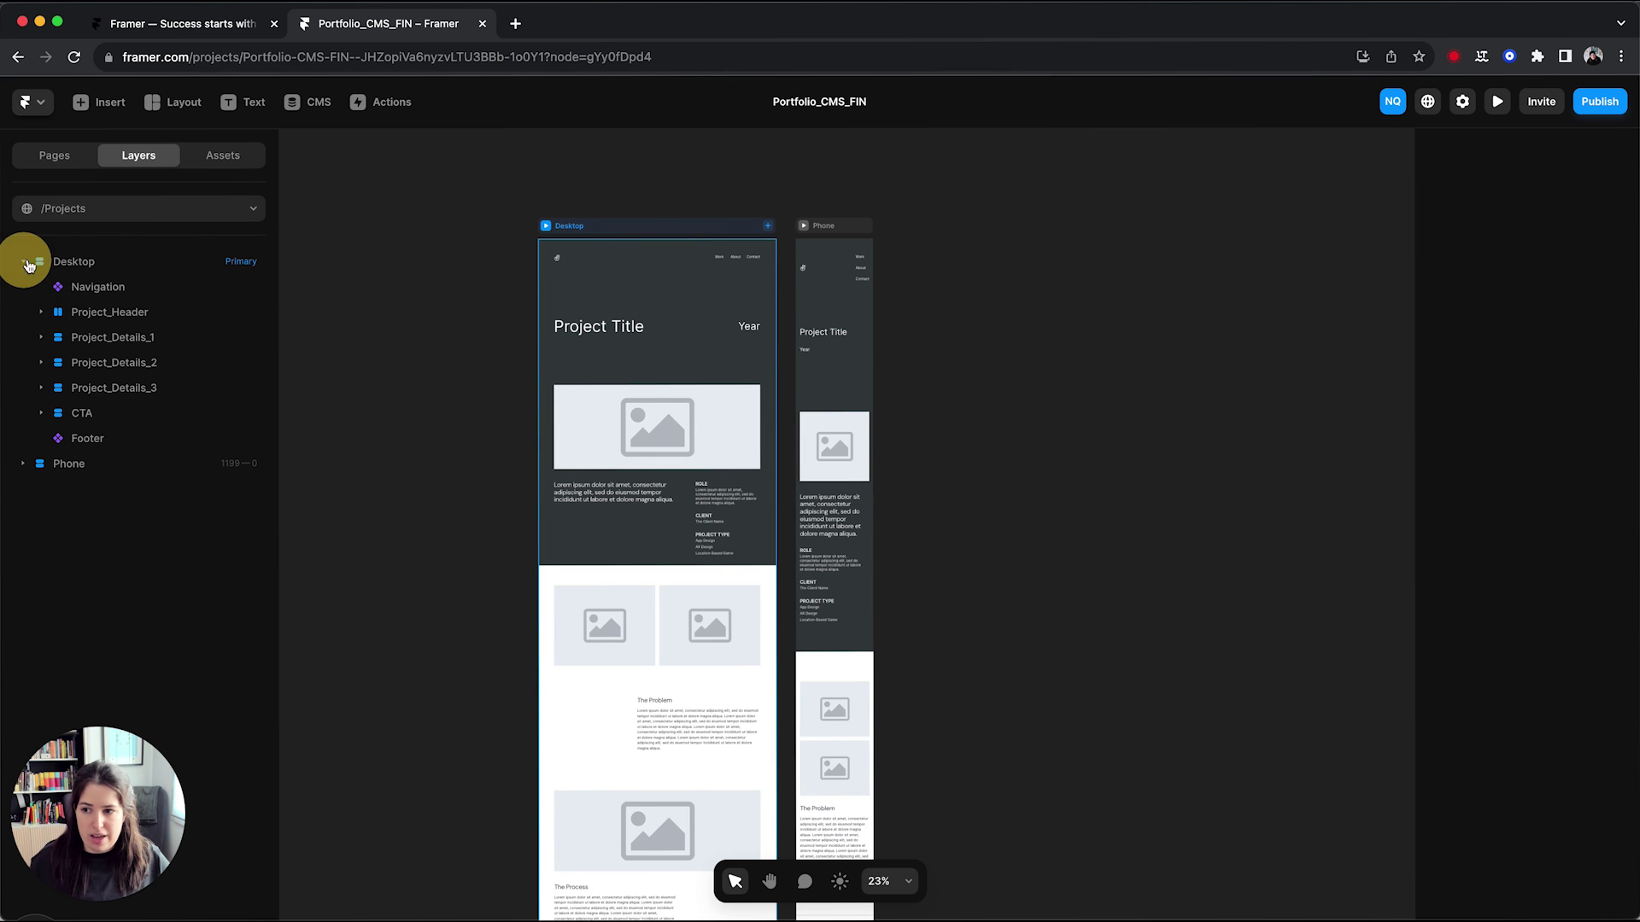
pyautogui.click(79, 285)
pyautogui.keyDown('shift'); pyautogui.click(93, 439); pyautogui.keyUp('shift')
pyautogui.hotkey('alt', '1')
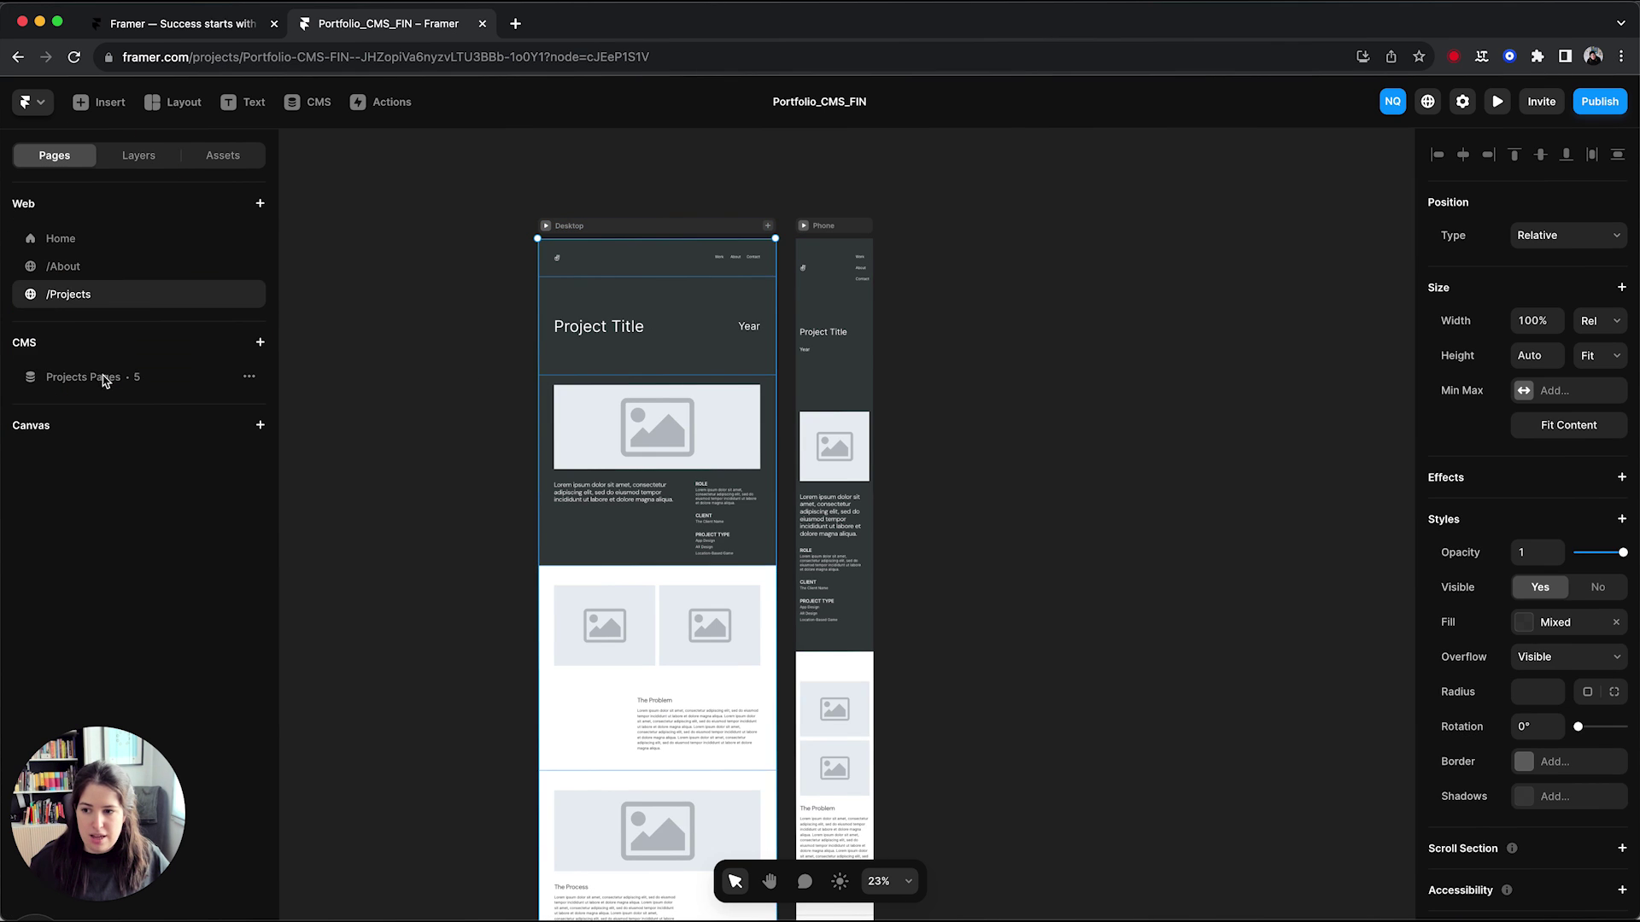
pyautogui.click(102, 377)
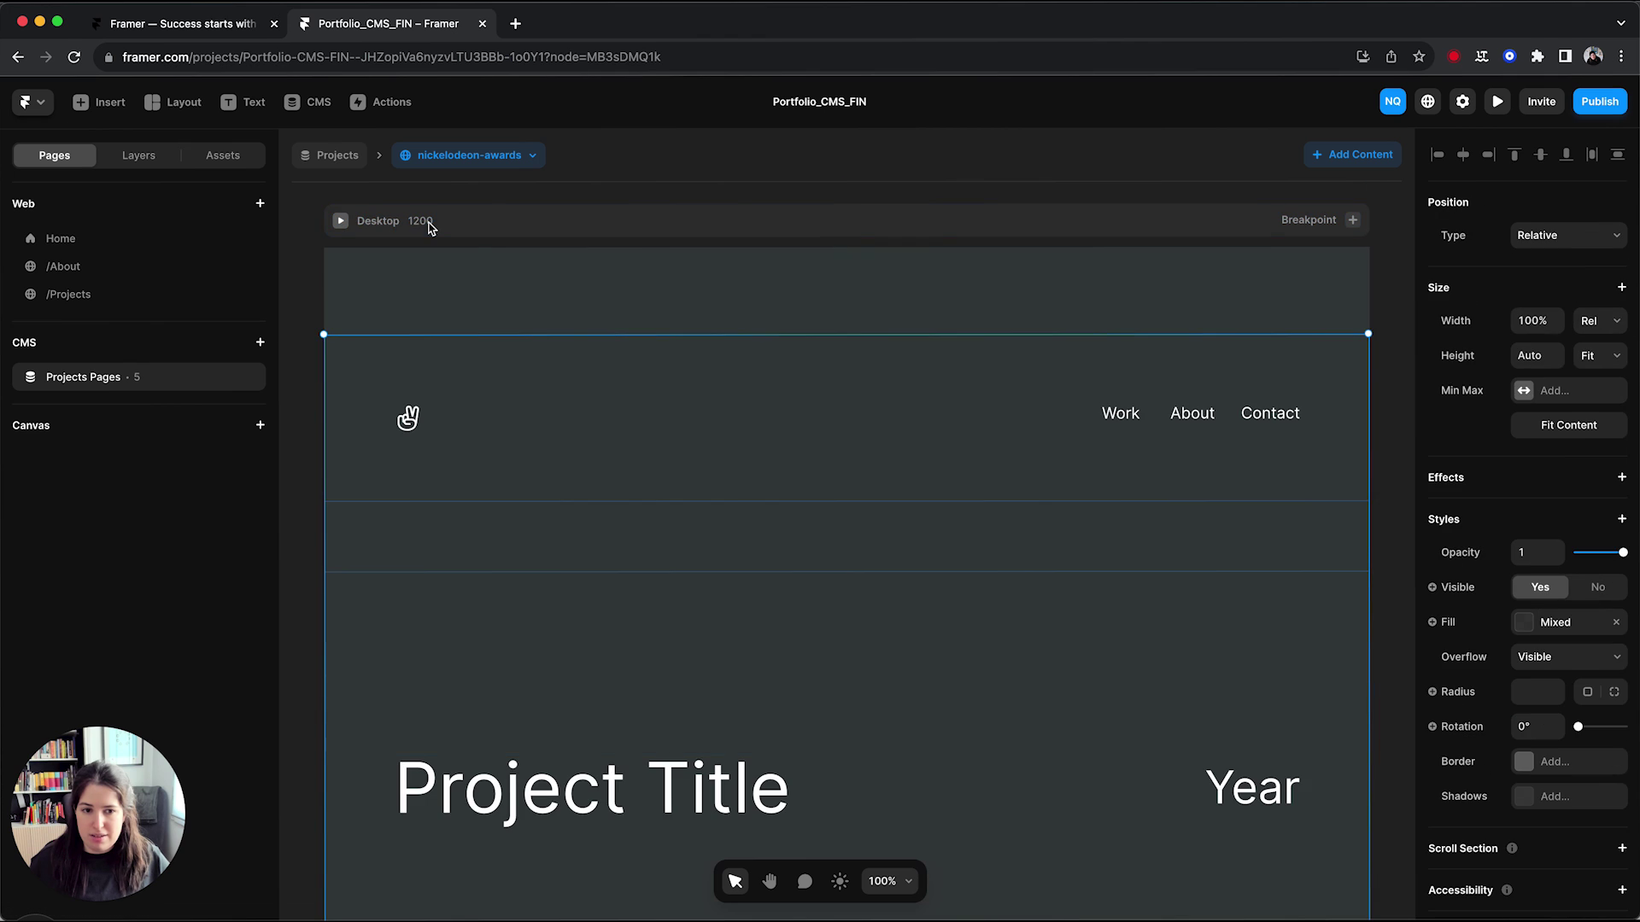
pyautogui.click(1384, 504)
pyautogui.scroll(-5, 1384, 505)
pyautogui.scroll(-5, 1385, 505)
pyautogui.scroll(-5, 1384, 505)
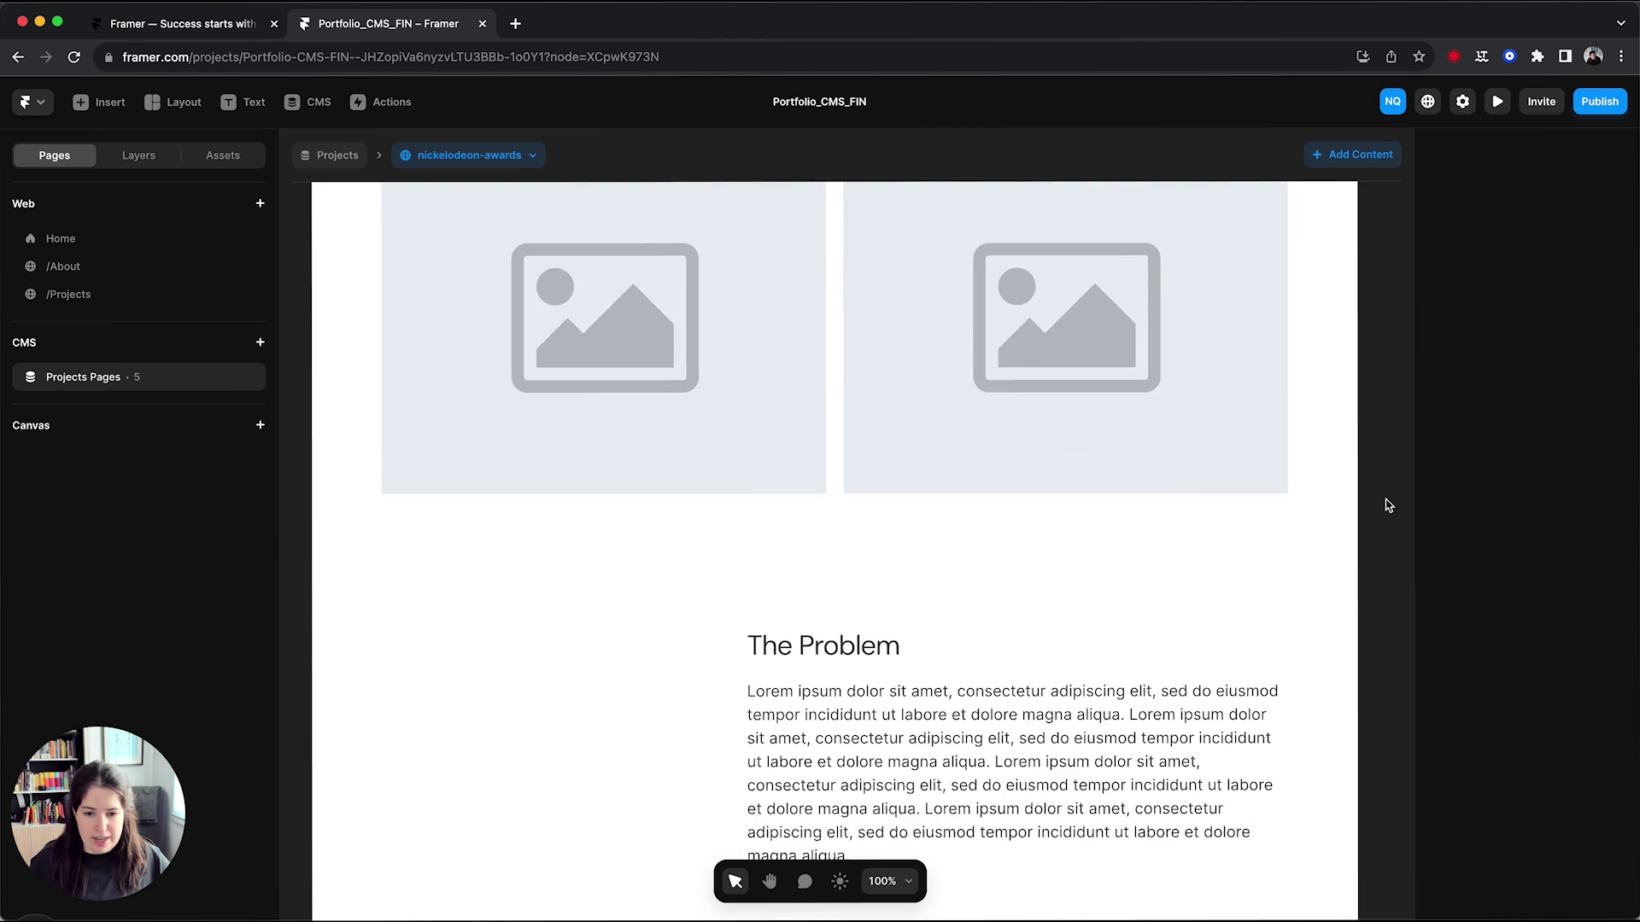
pyautogui.scroll(-3, 1385, 504)
pyautogui.scroll(10, 1386, 505)
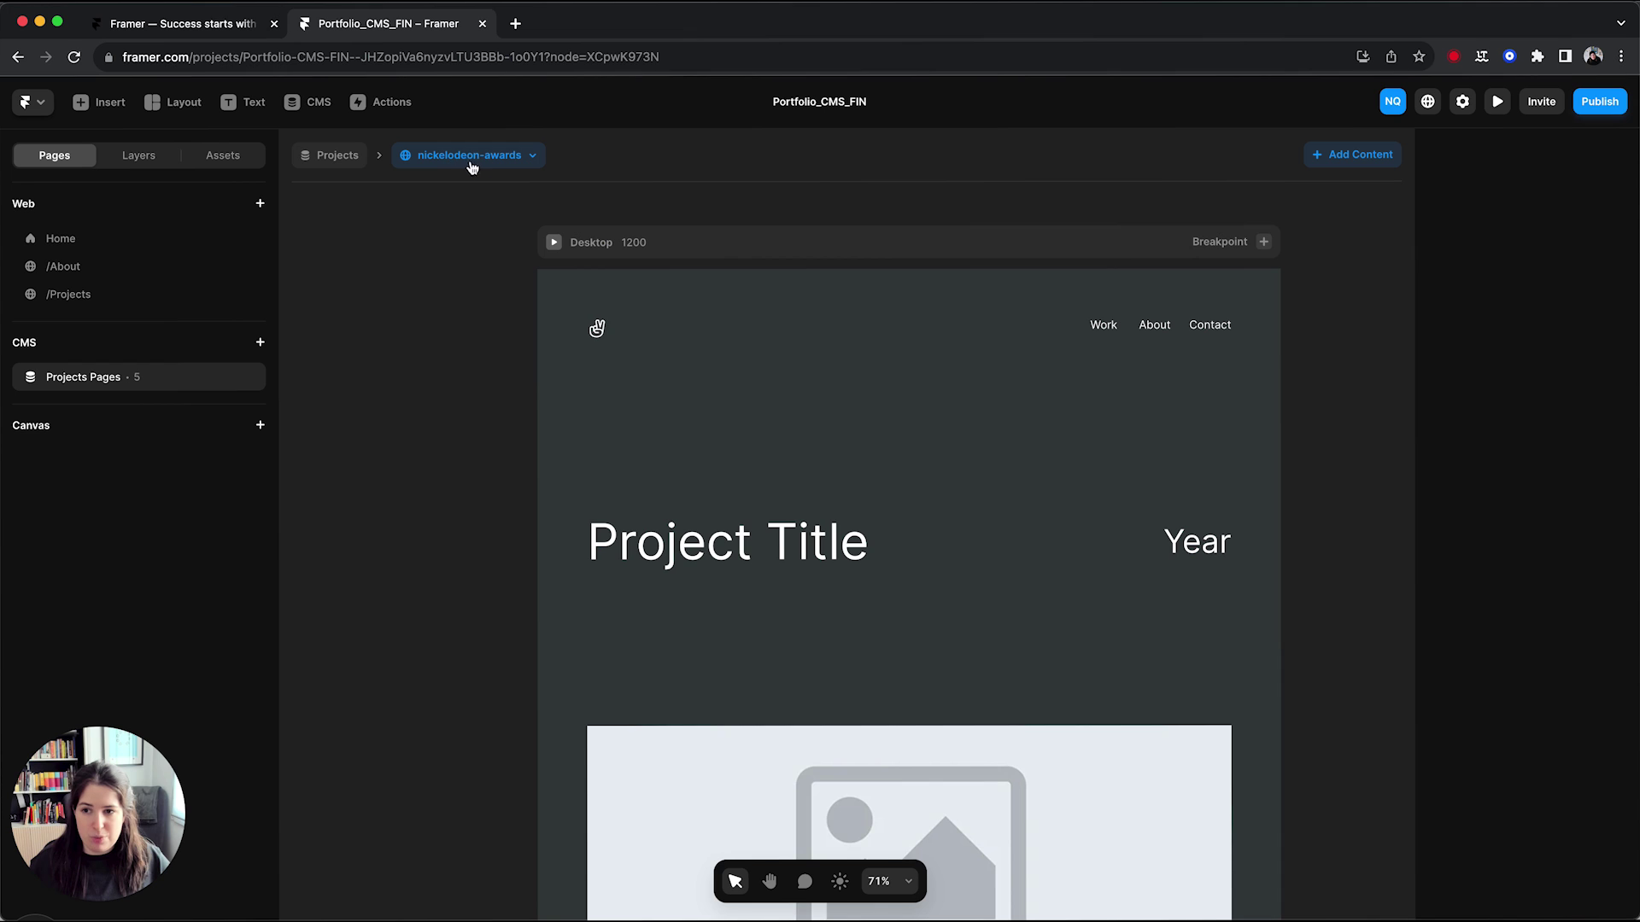
# Preview the apple-game and coffee-expertise items, ending back on apple-game
pyautogui.click(525, 157)
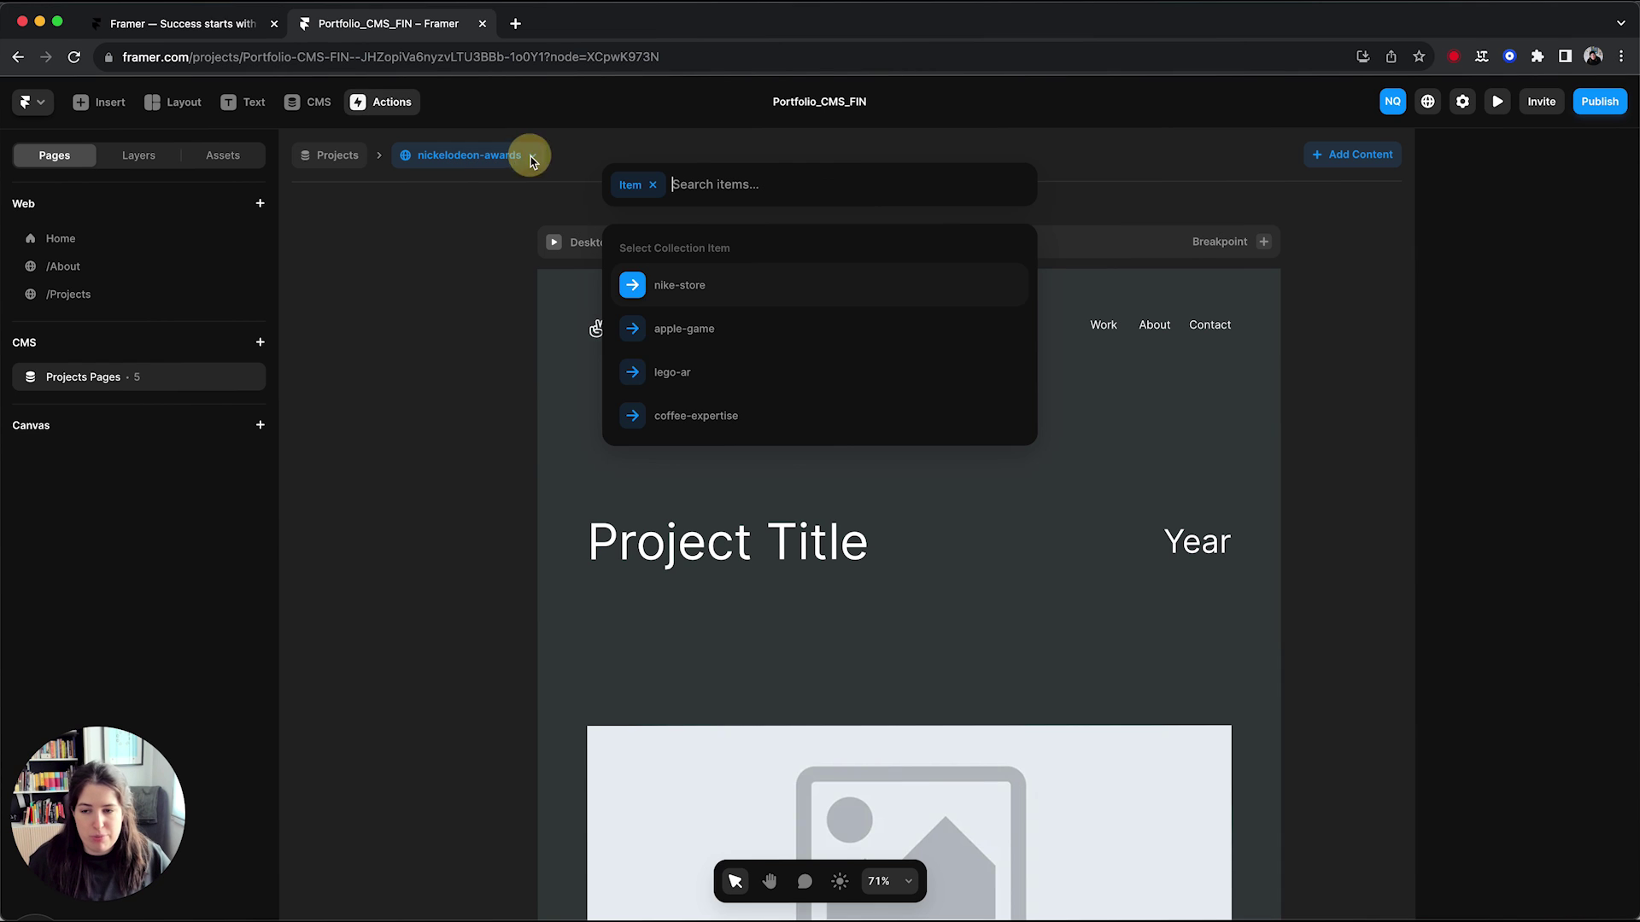
pyautogui.click(676, 330)
pyautogui.click(489, 164)
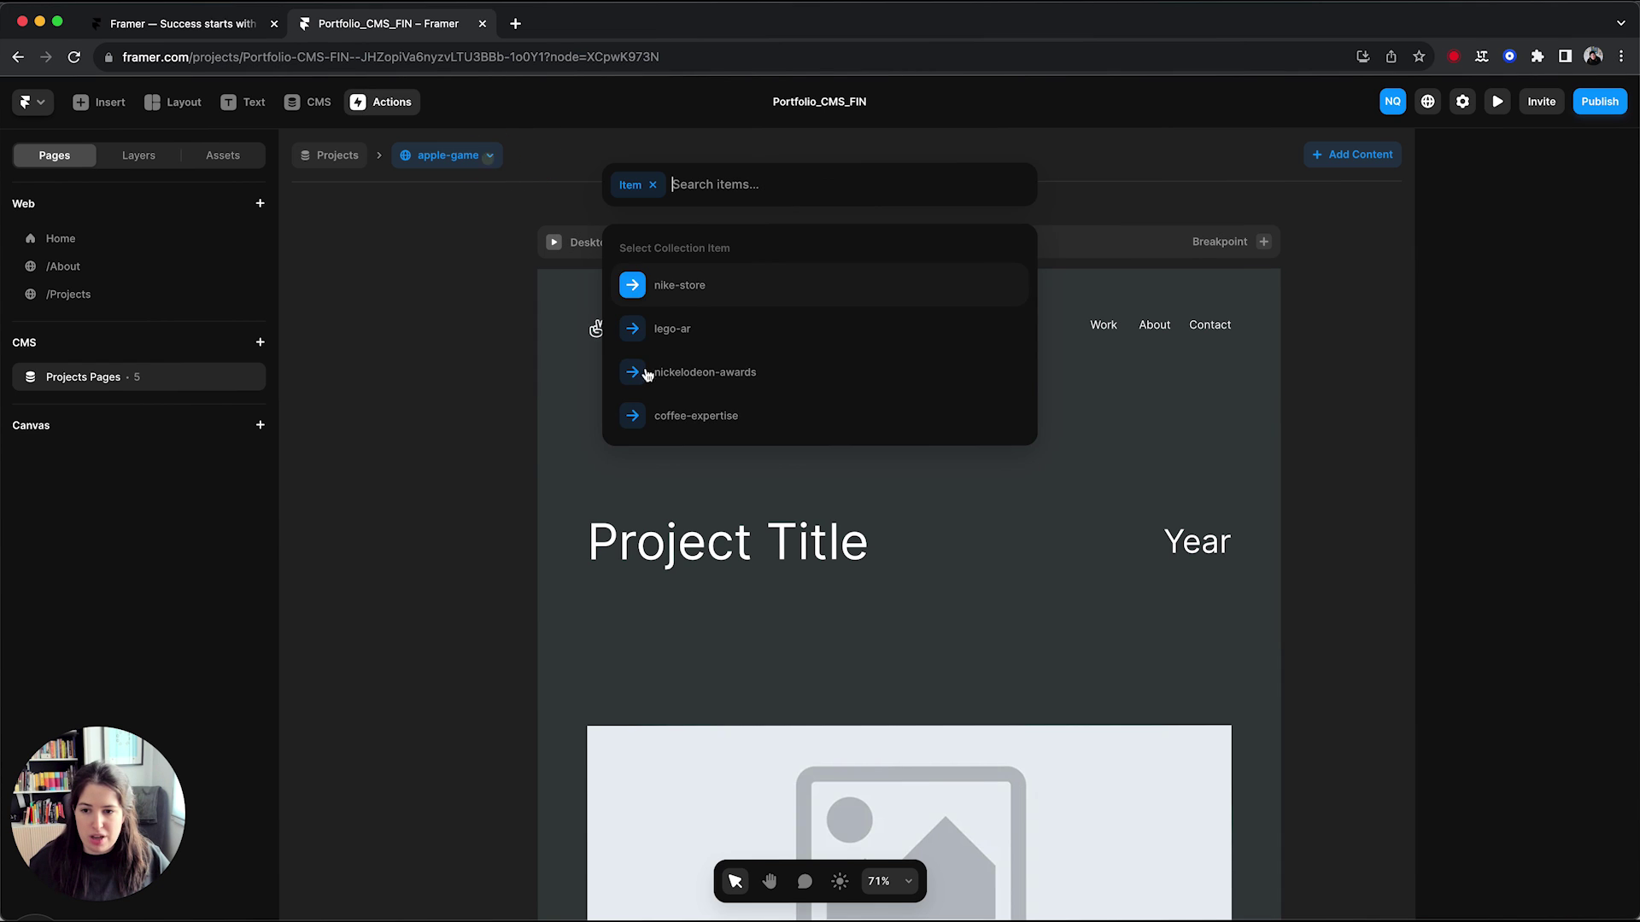
pyautogui.click(666, 415)
pyautogui.click(502, 167)
pyautogui.click(675, 328)
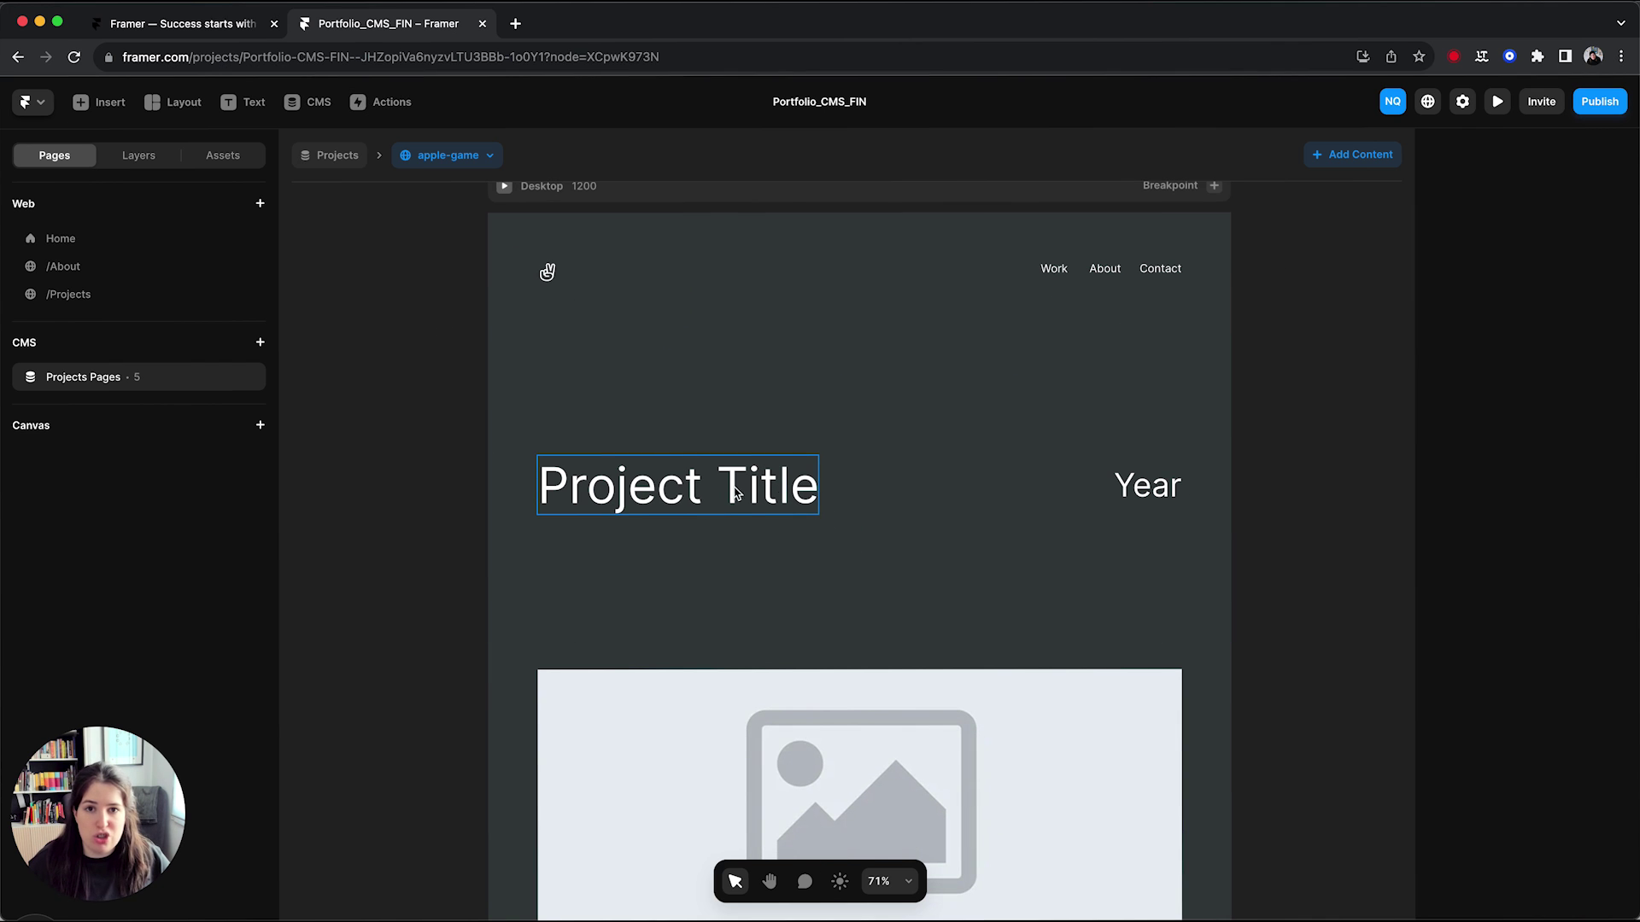
pyautogui.hscroll(3, 737, 494)
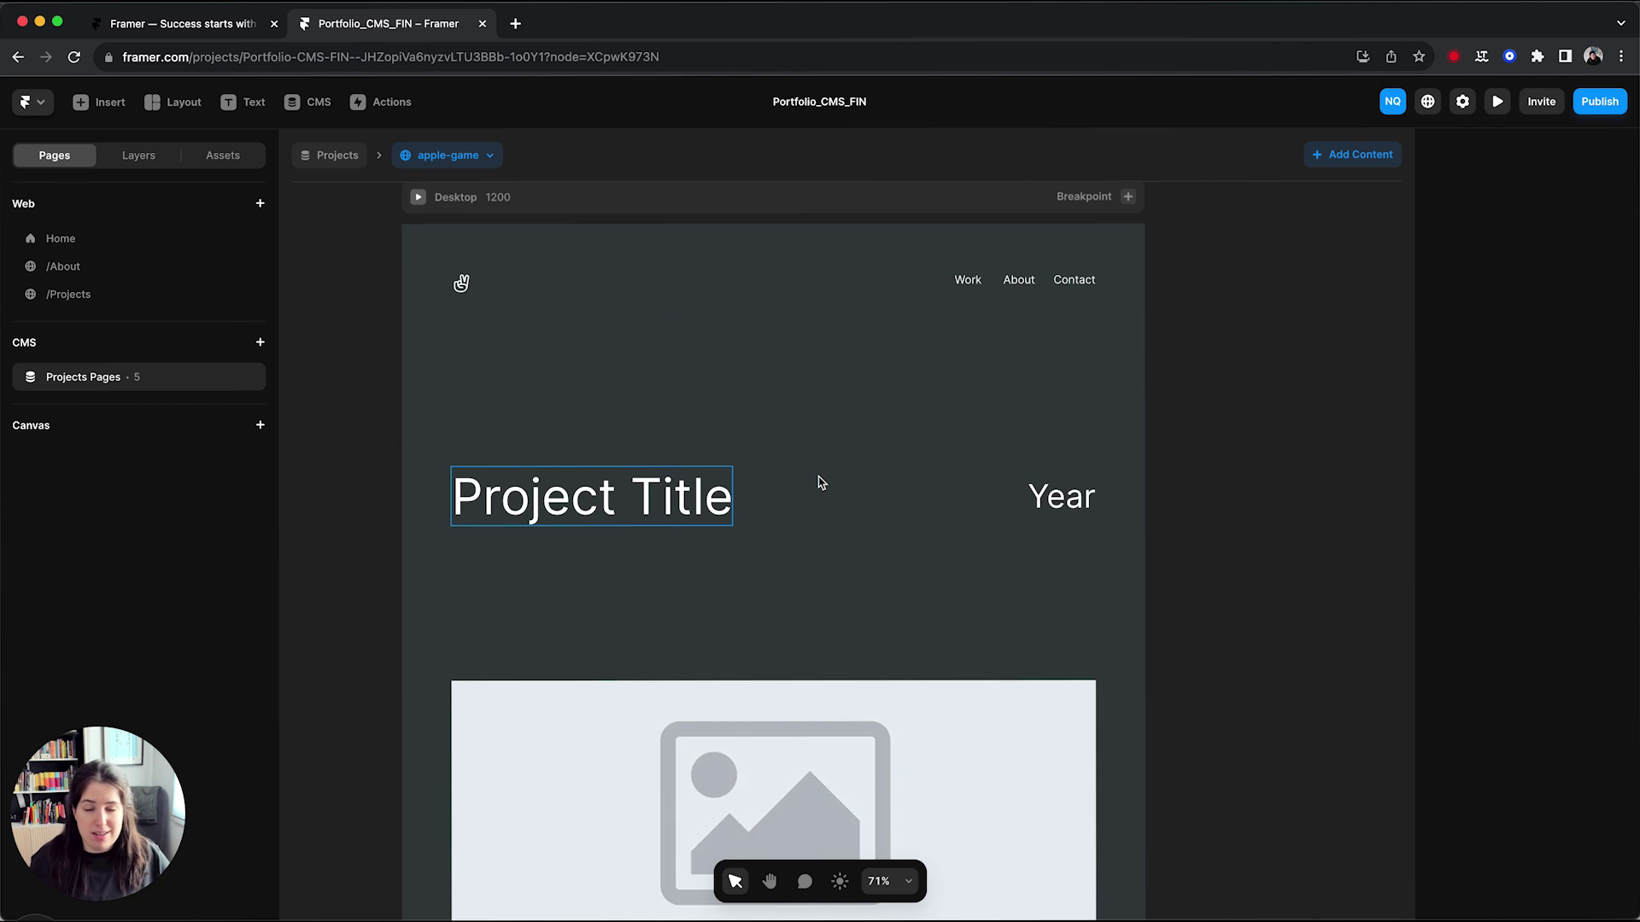
pyautogui.hscroll(1, 820, 483)
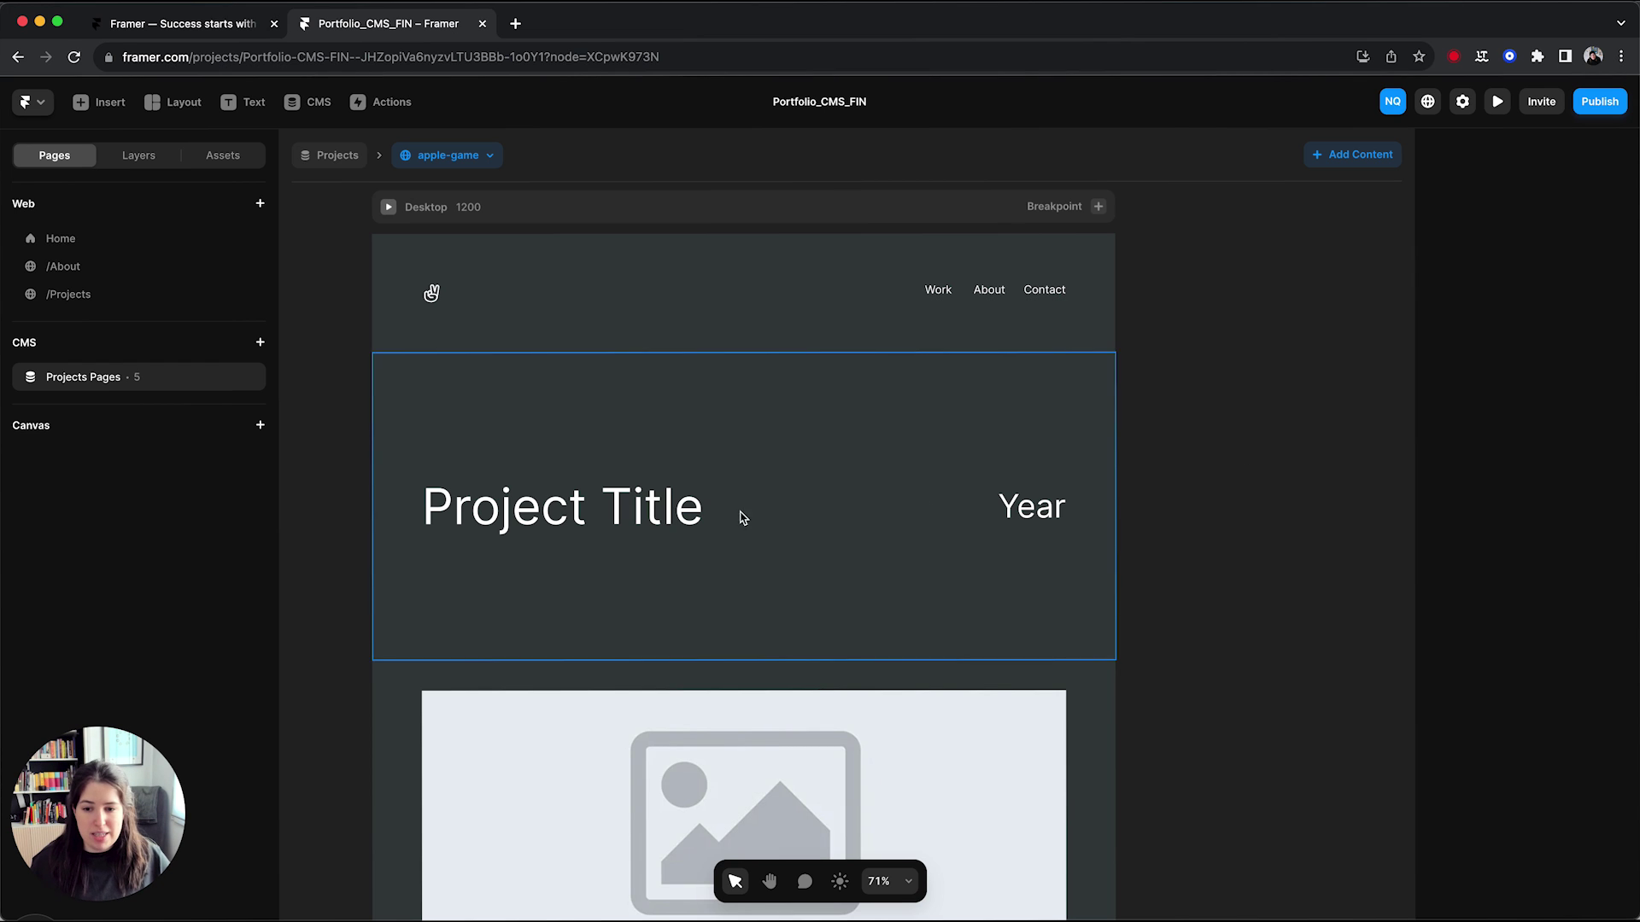
# Bind the Project Title heading and Year text to their CMS fields
pyautogui.click(576, 513)
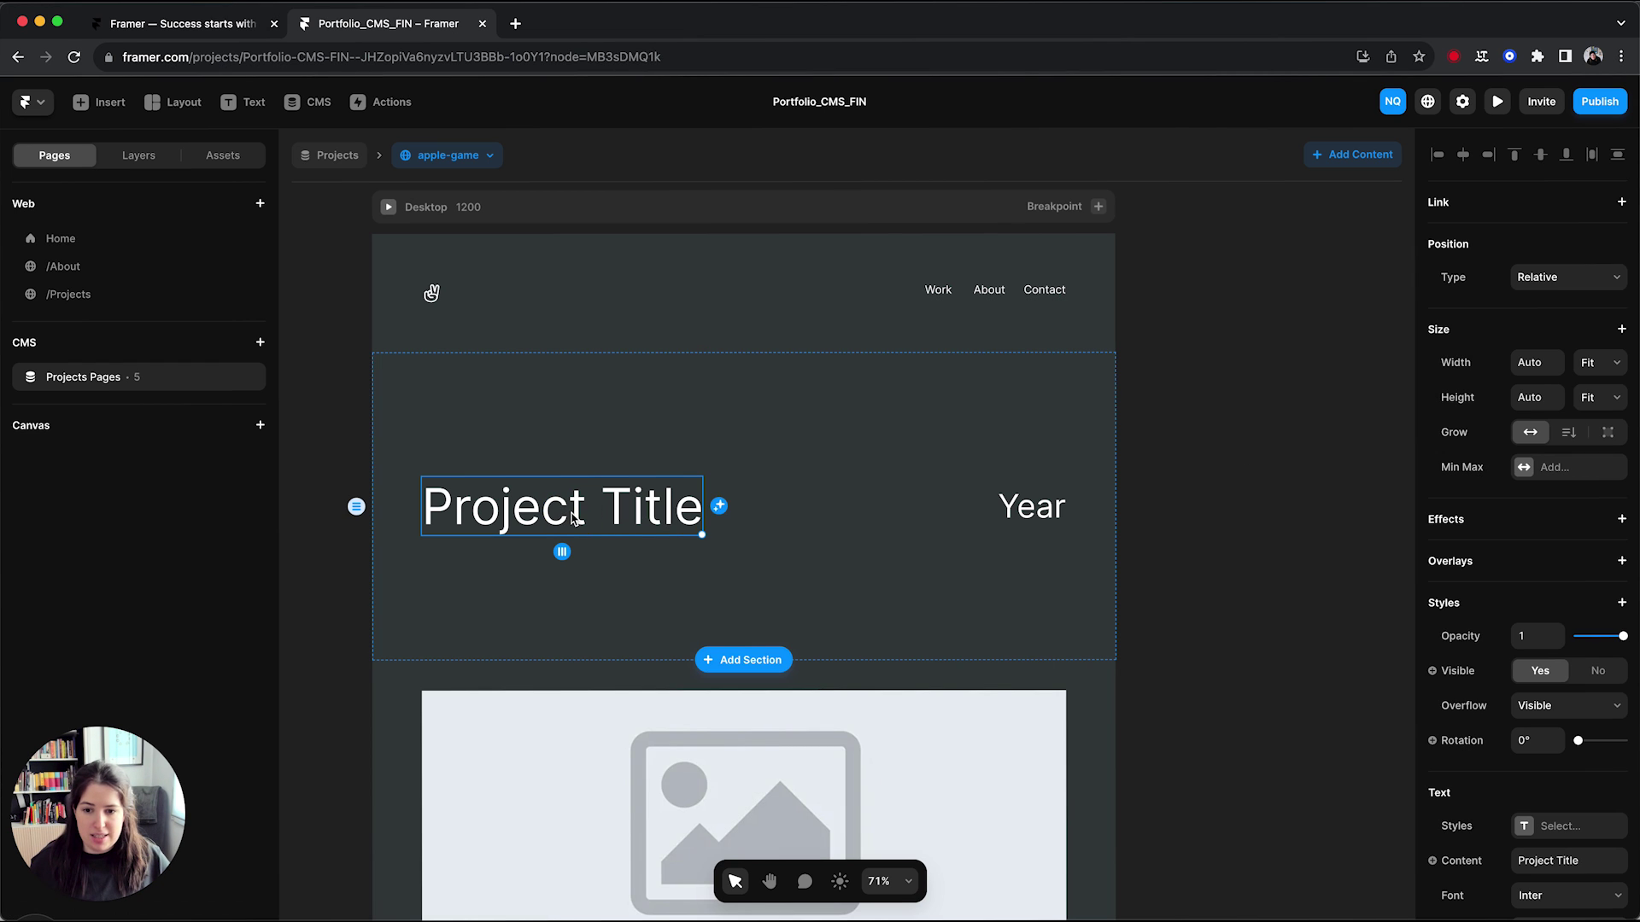
pyautogui.scroll(-3, 1468, 604)
pyautogui.scroll(-3, 1473, 606)
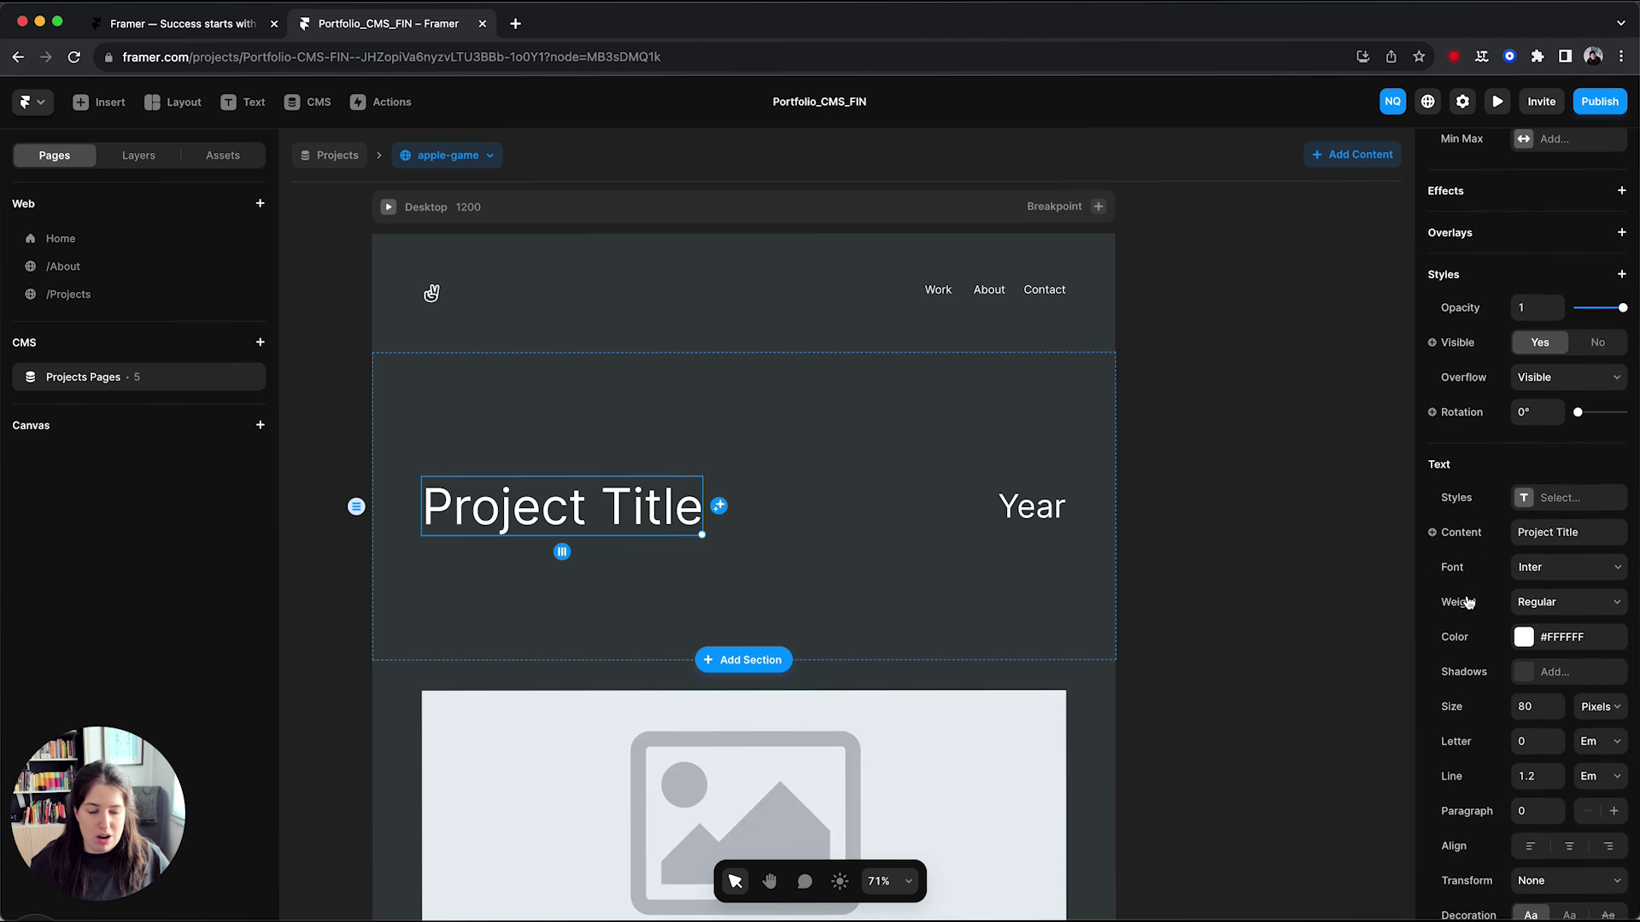
pyautogui.scroll(-1, 1484, 607)
pyautogui.scroll(-1, 1490, 610)
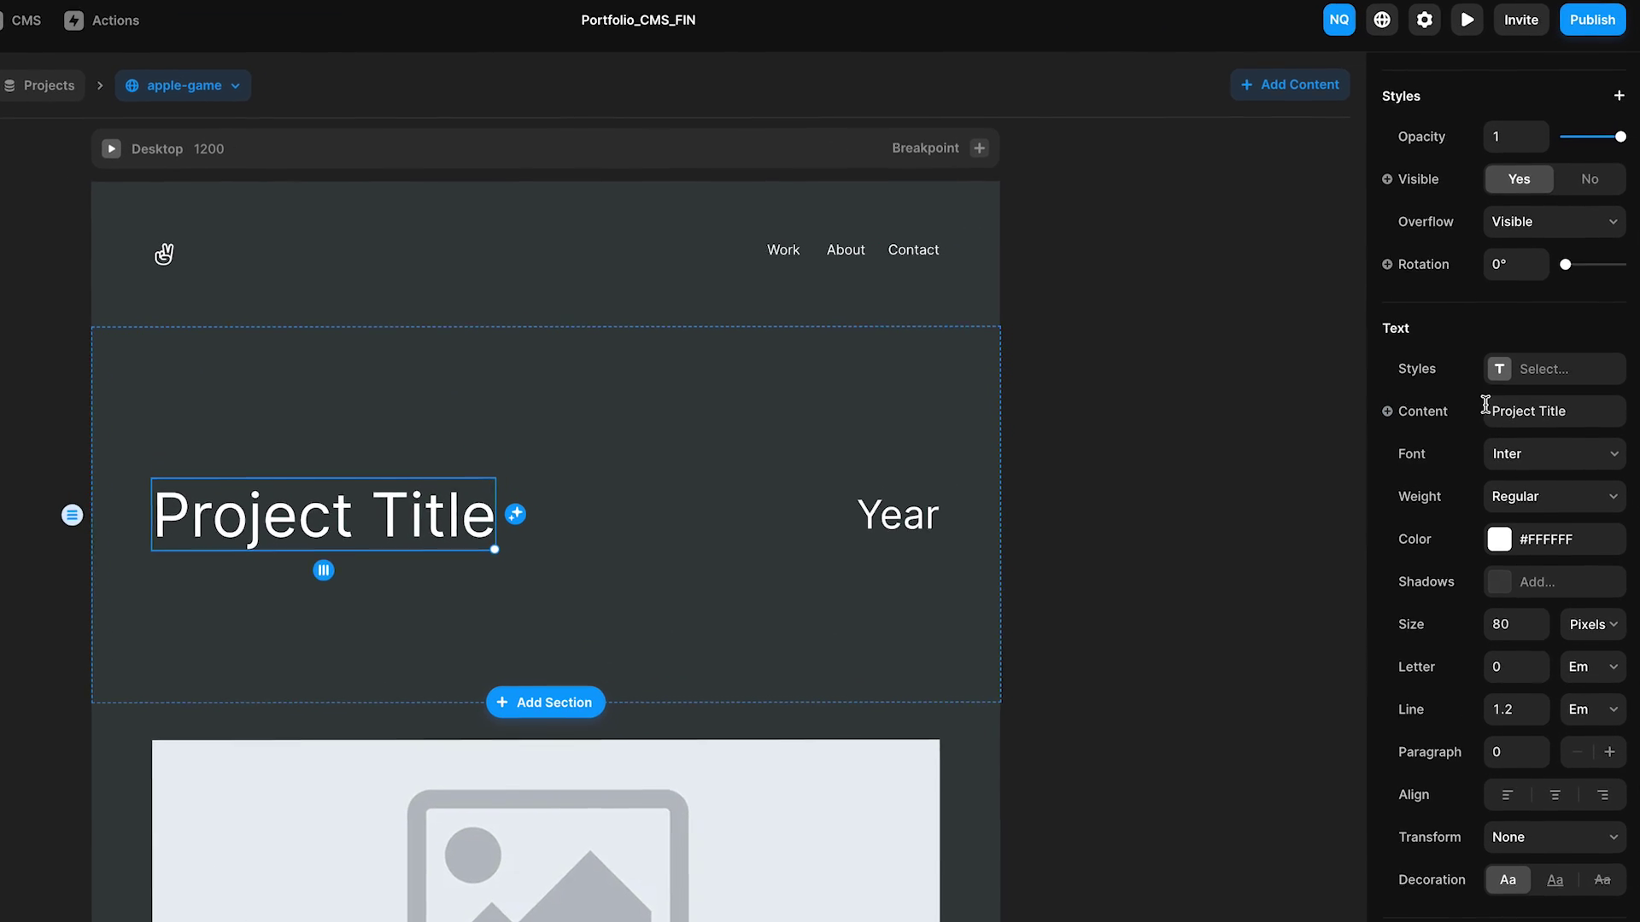
pyautogui.click(1454, 423)
pyautogui.moveTo(1424, 447)
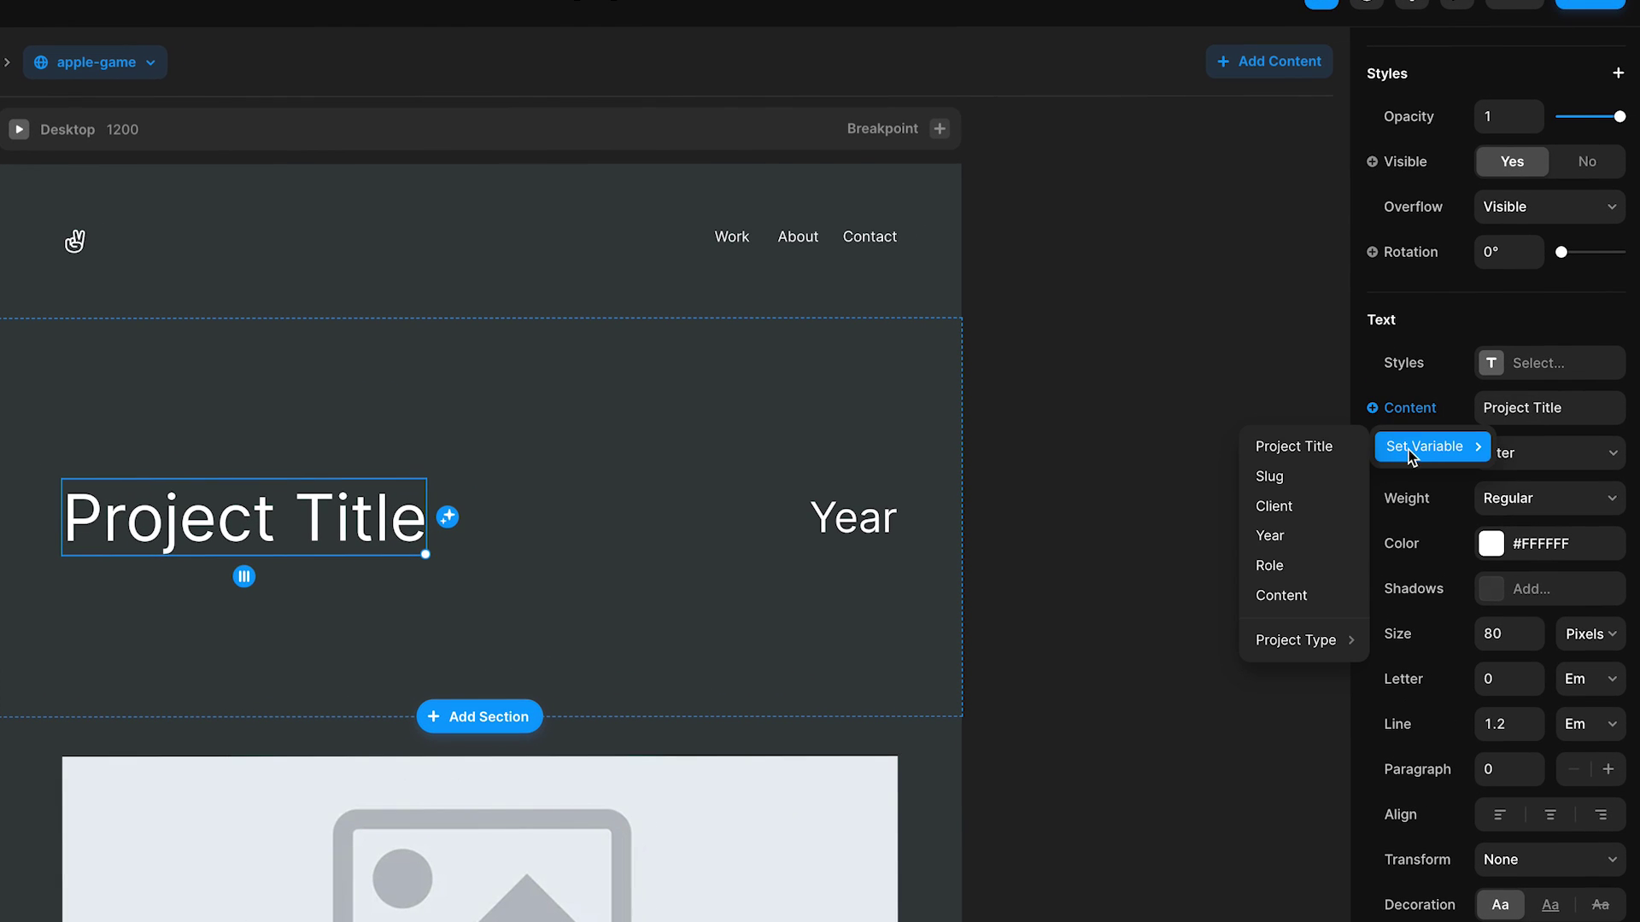
pyautogui.click(1337, 446)
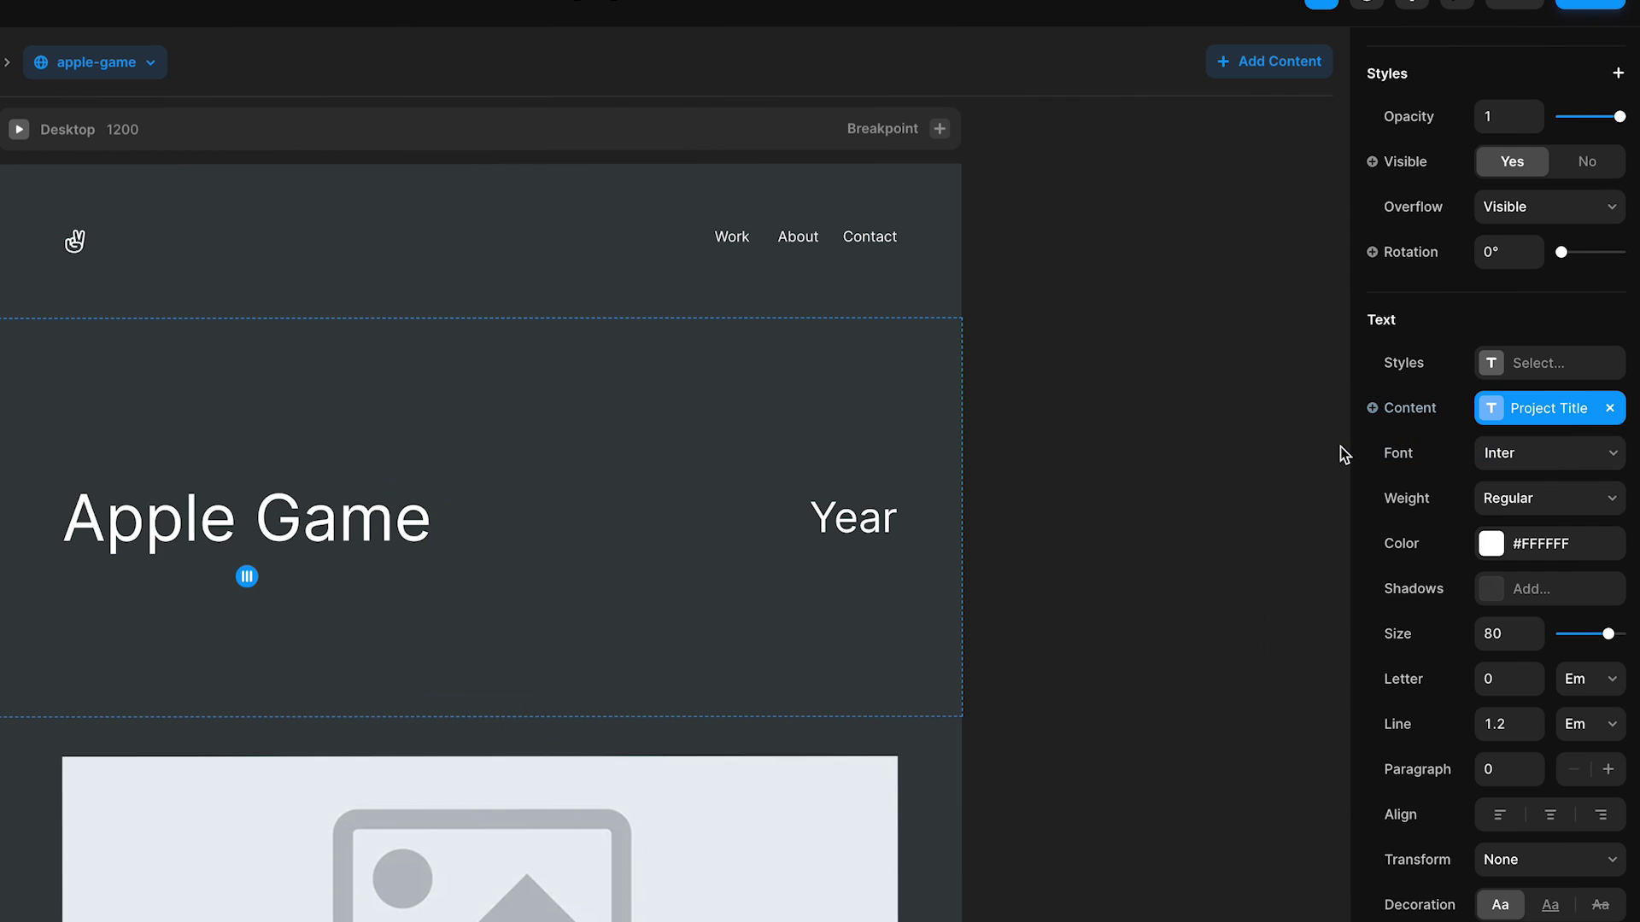
pyautogui.click(878, 522)
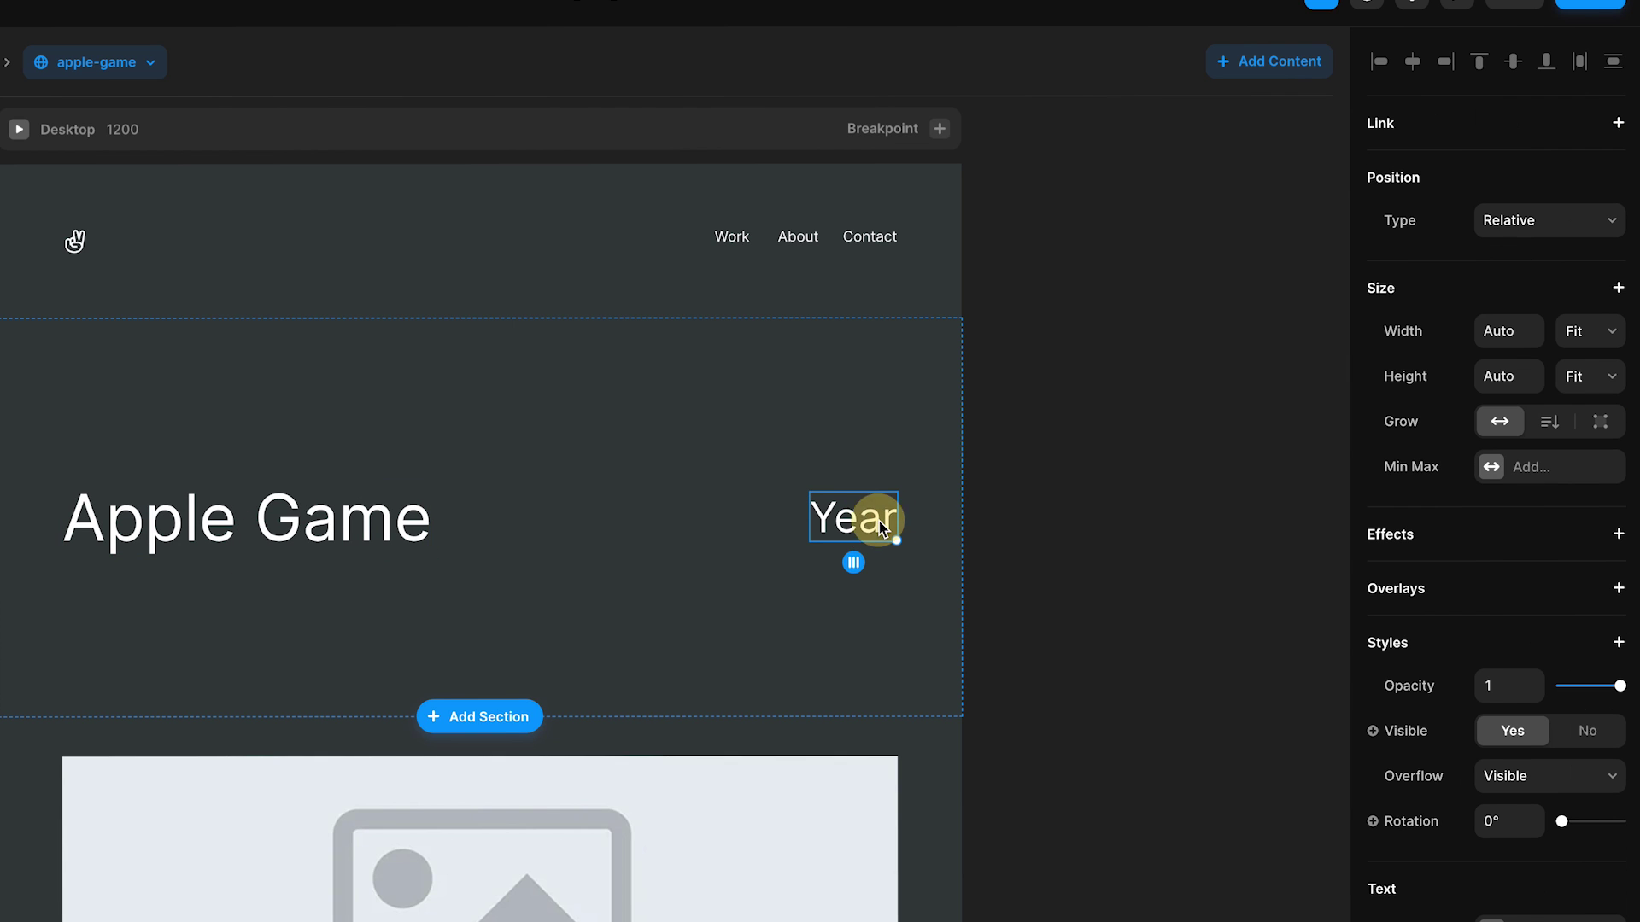
pyautogui.scroll(-2, 1512, 666)
pyautogui.scroll(-3, 1512, 513)
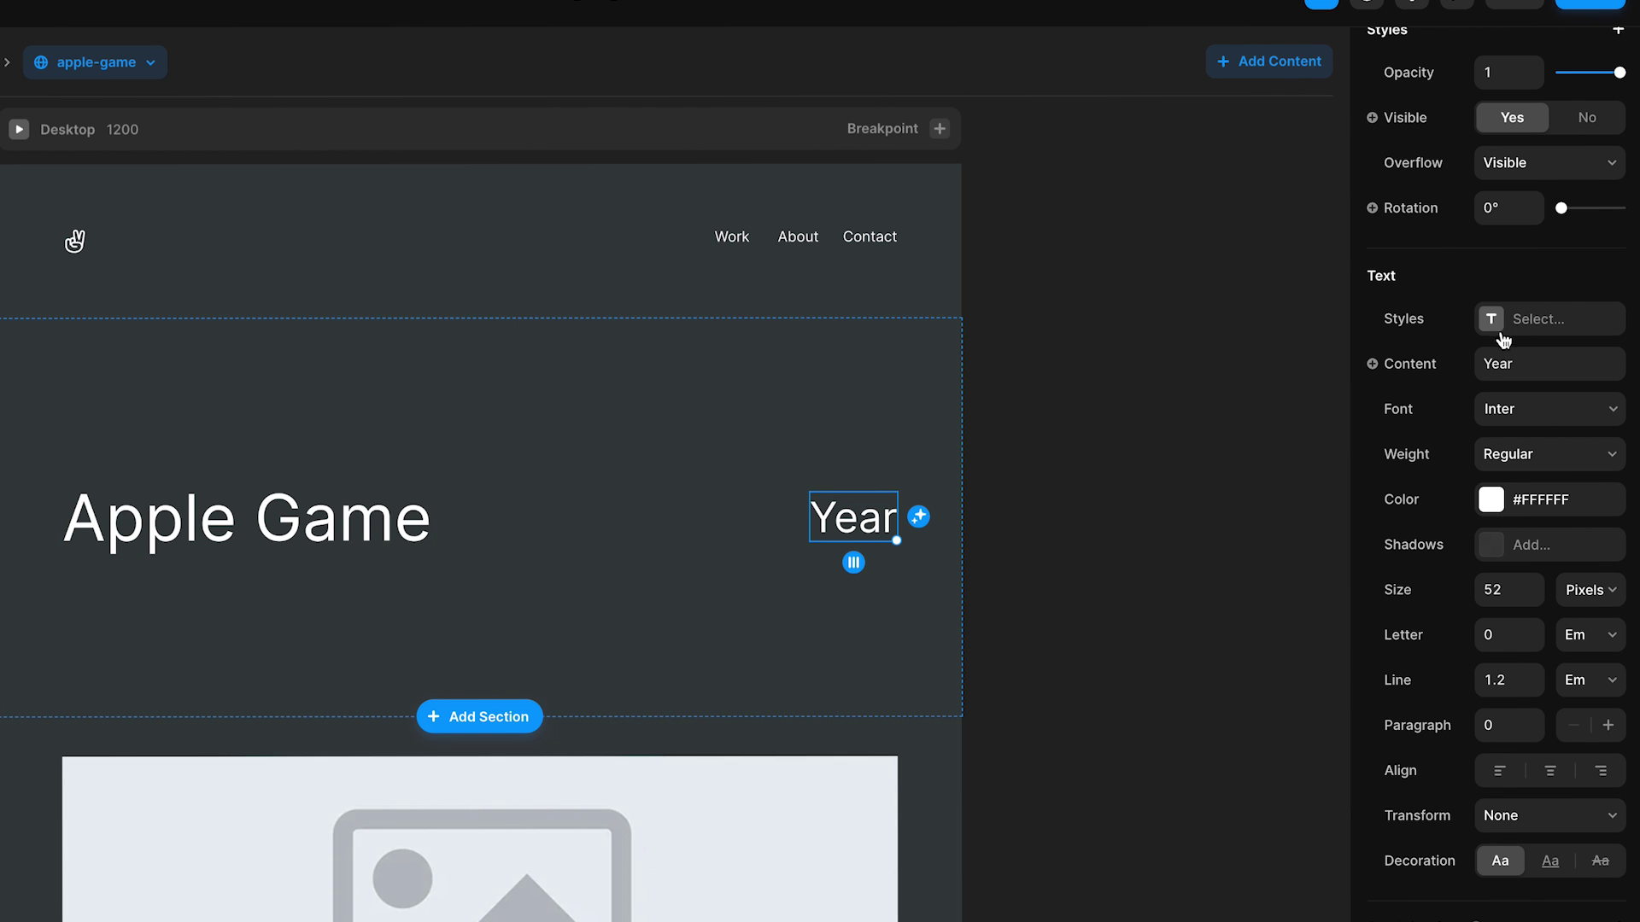
pyautogui.click(1409, 364)
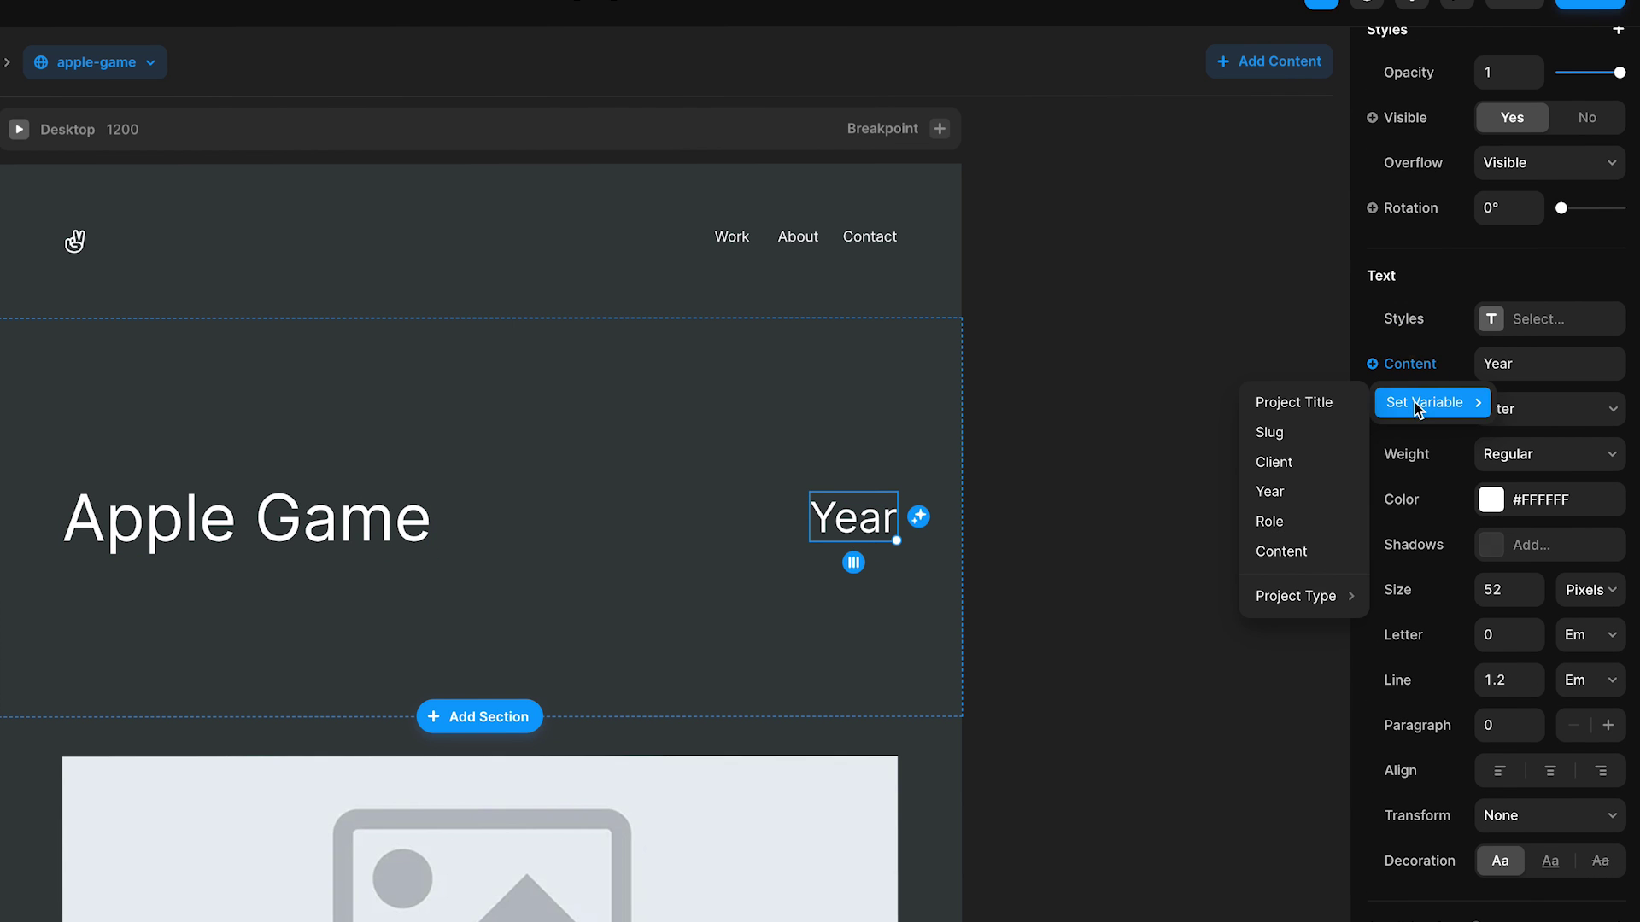
pyautogui.click(1282, 491)
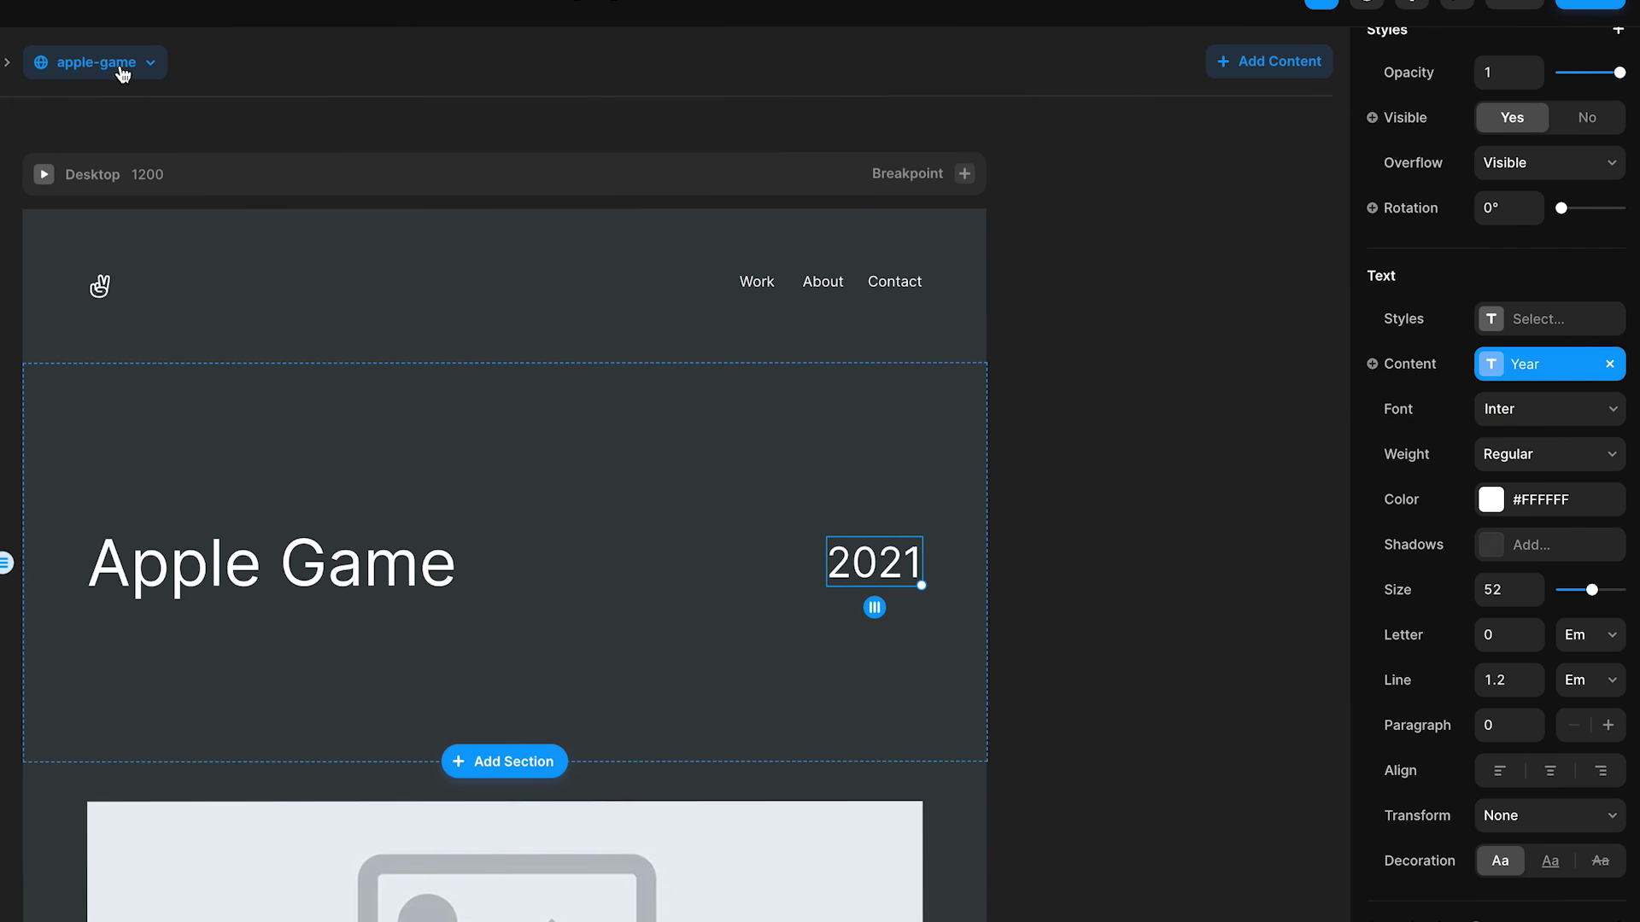
pyautogui.click(122, 73)
# Preview the lego-ar item, then switch to coffee-expertise
pyautogui.click(423, 291)
pyautogui.click(114, 68)
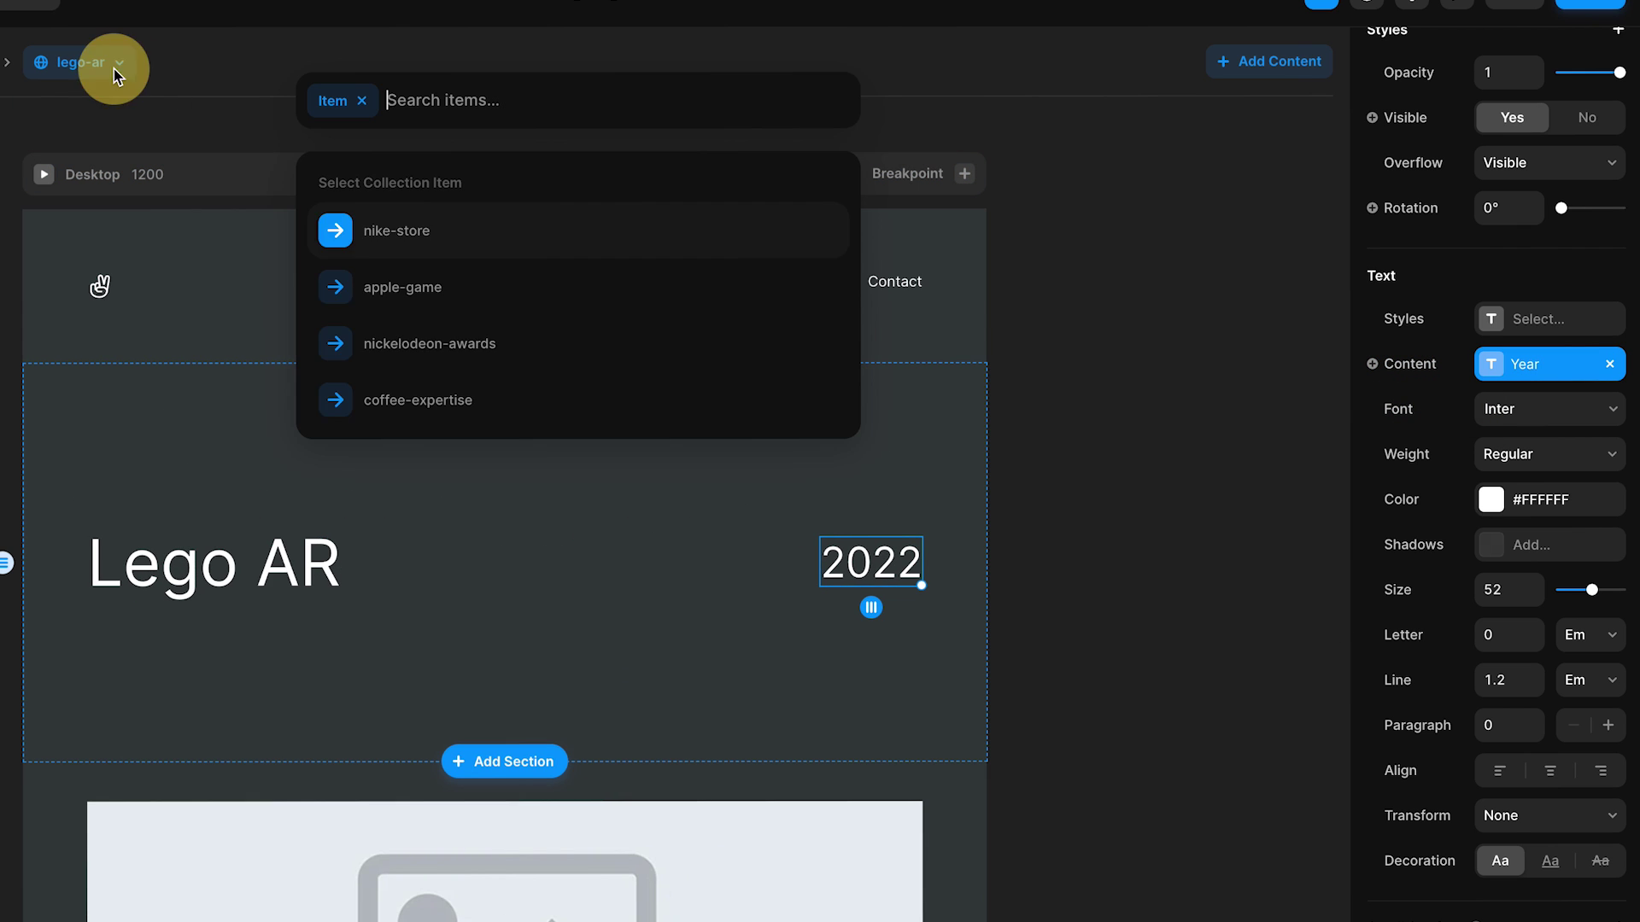
pyautogui.click(450, 398)
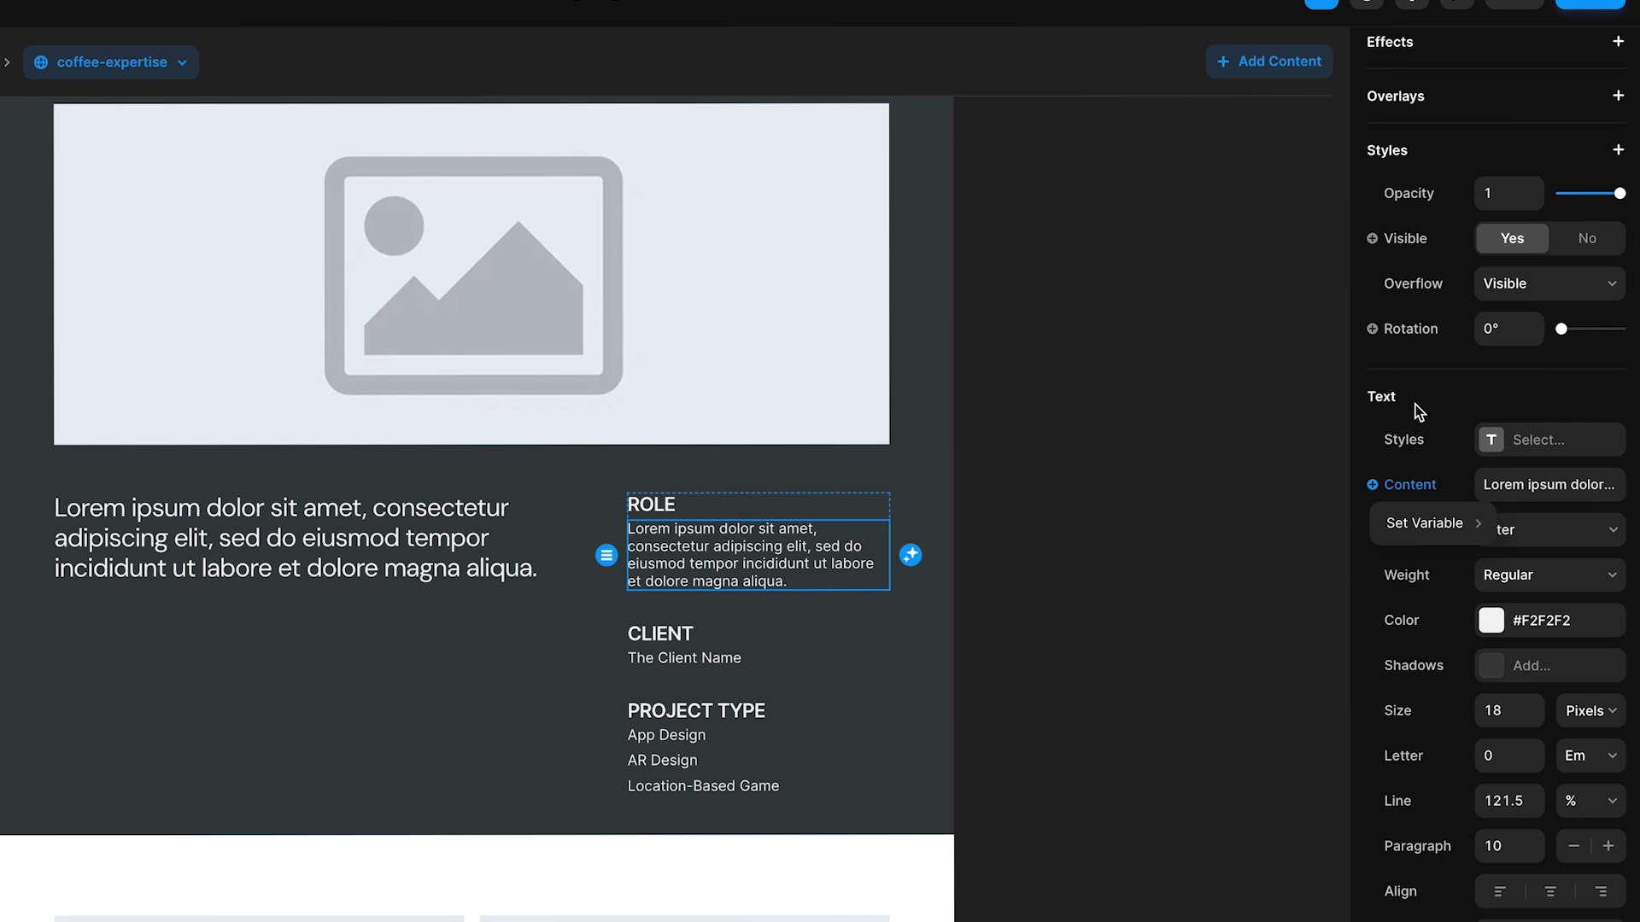
# Bind the Role, Client and Project Type texts to their CMS fields
pyautogui.click(1281, 641)
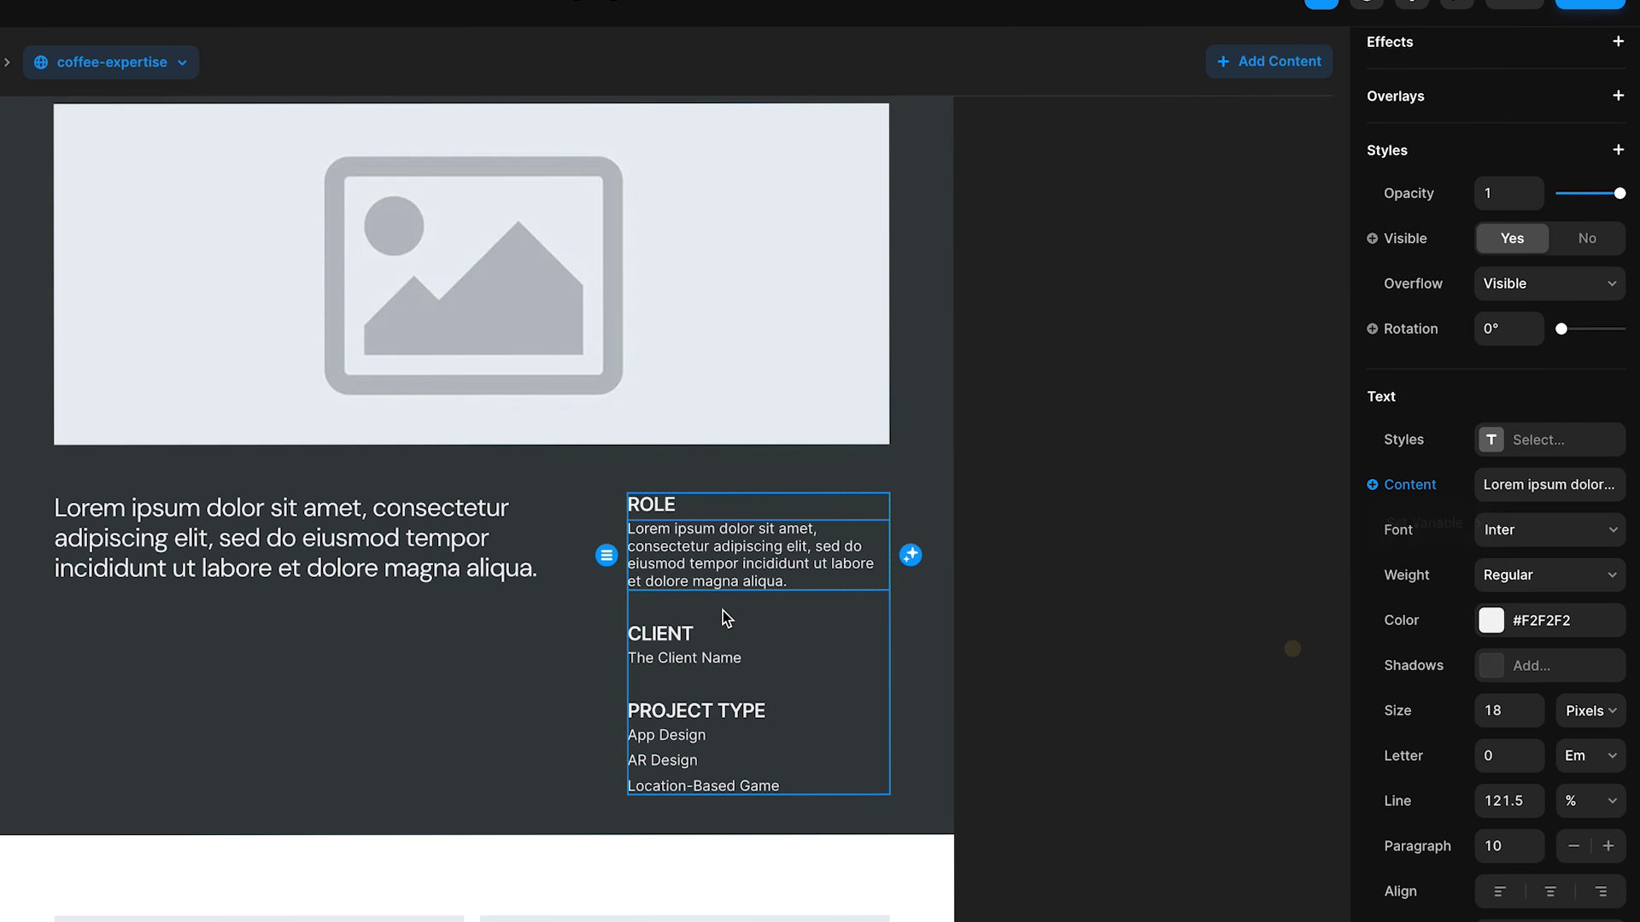
pyautogui.click(723, 607)
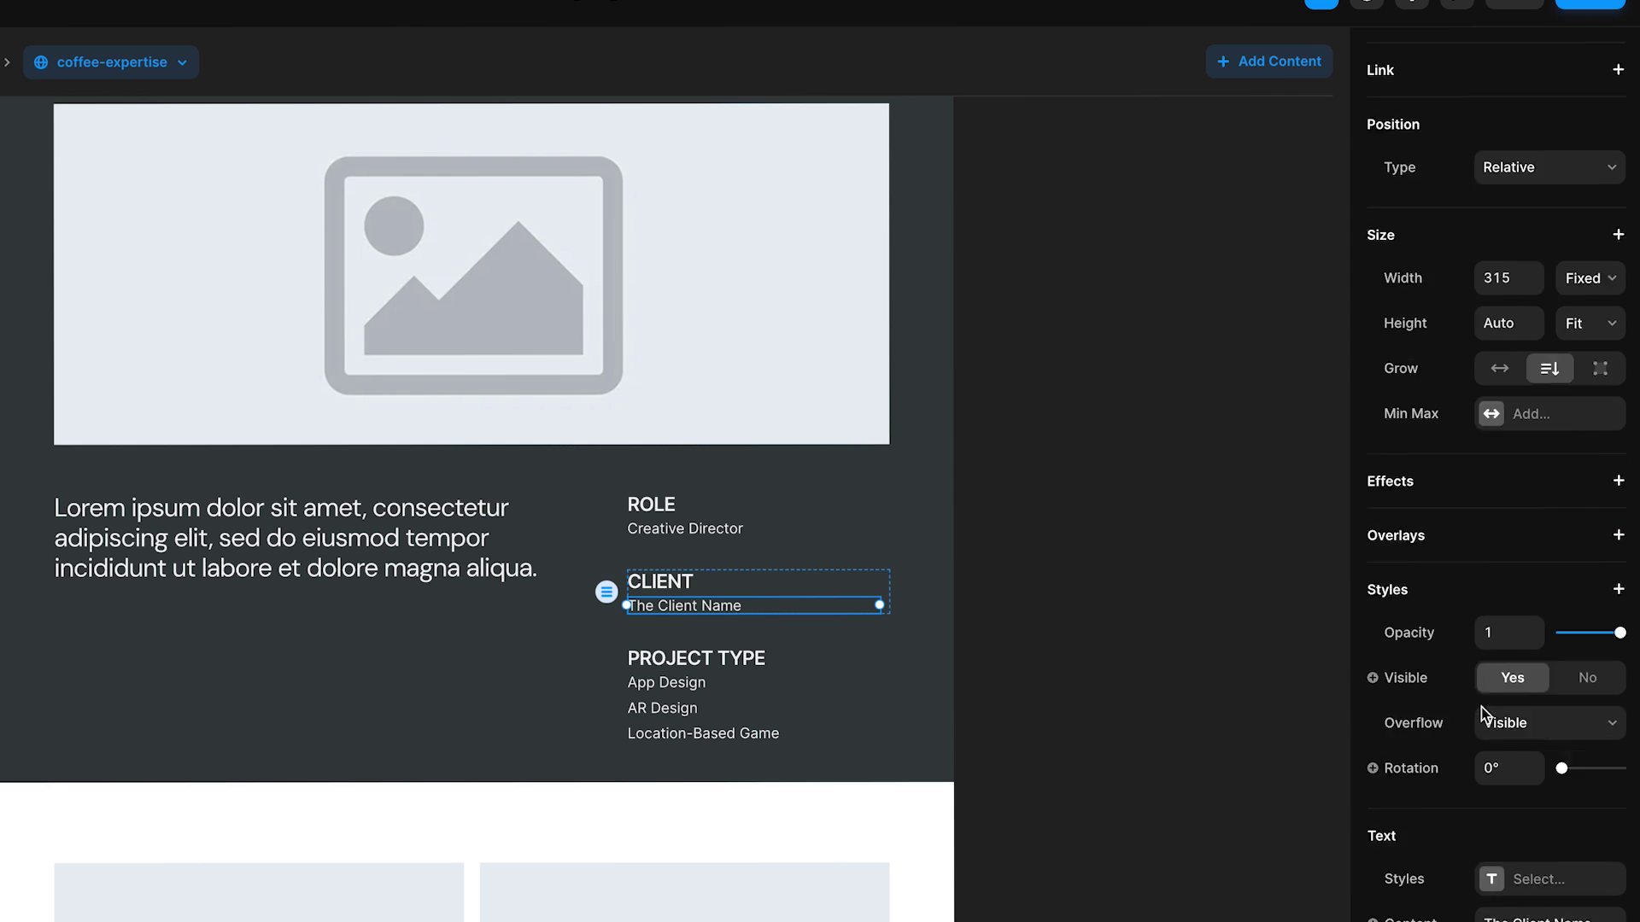
pyautogui.scroll(-5, 1425, 583)
pyautogui.click(1424, 583)
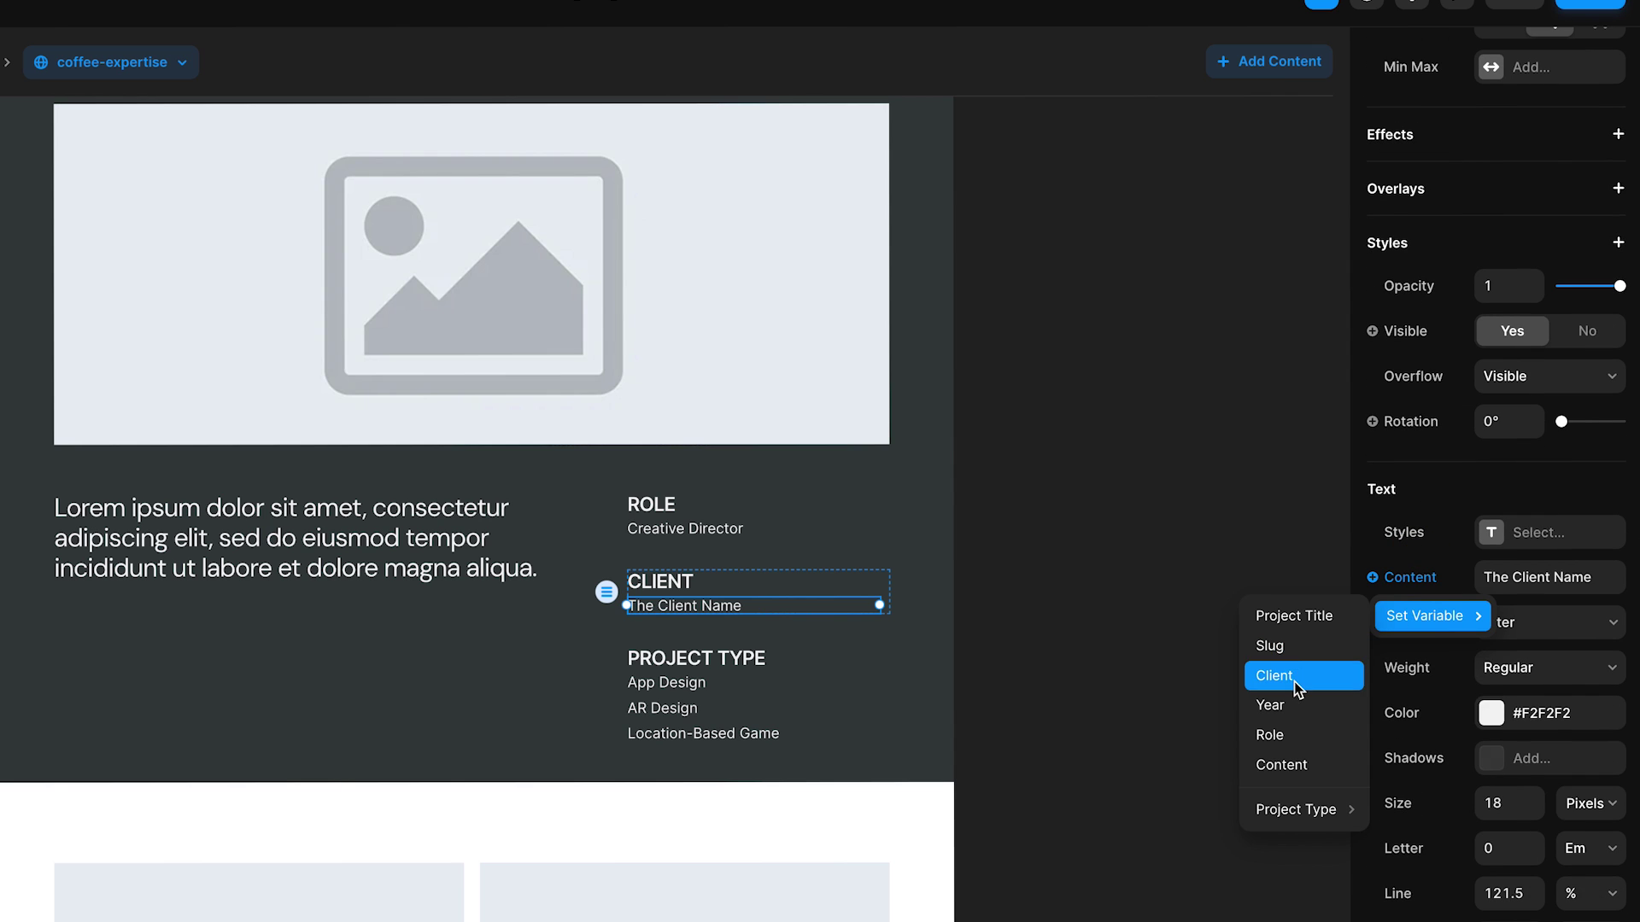
pyautogui.click(1294, 676)
pyautogui.click(681, 739)
pyautogui.scroll(-5, 1418, 677)
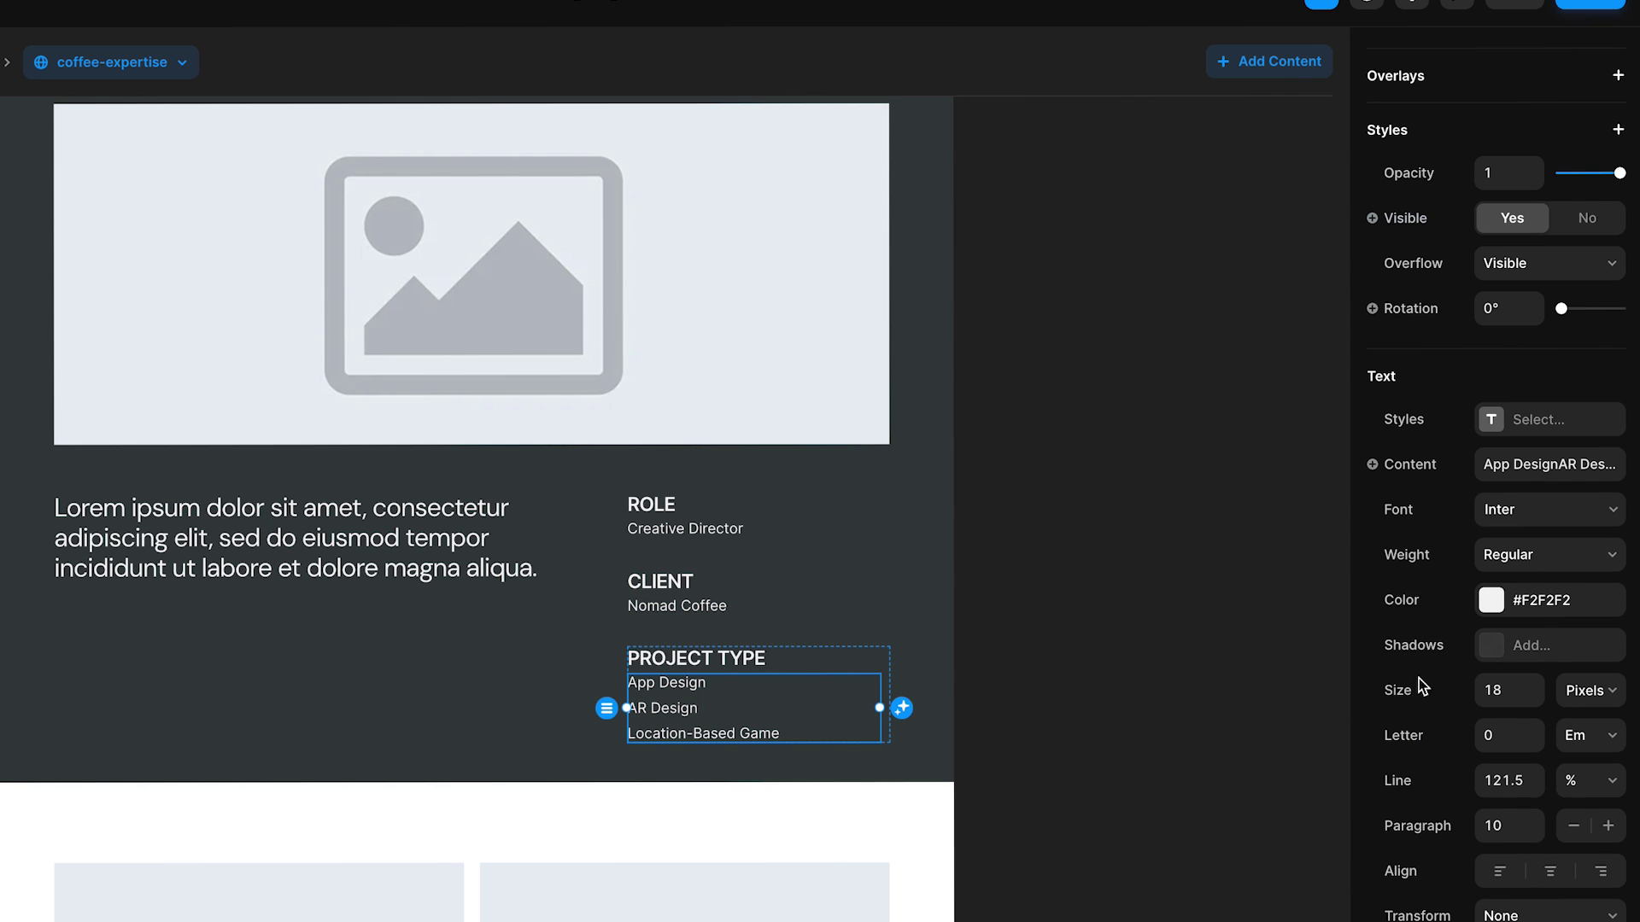
pyautogui.click(1416, 470)
pyautogui.click(1295, 693)
pyautogui.click(984, 605)
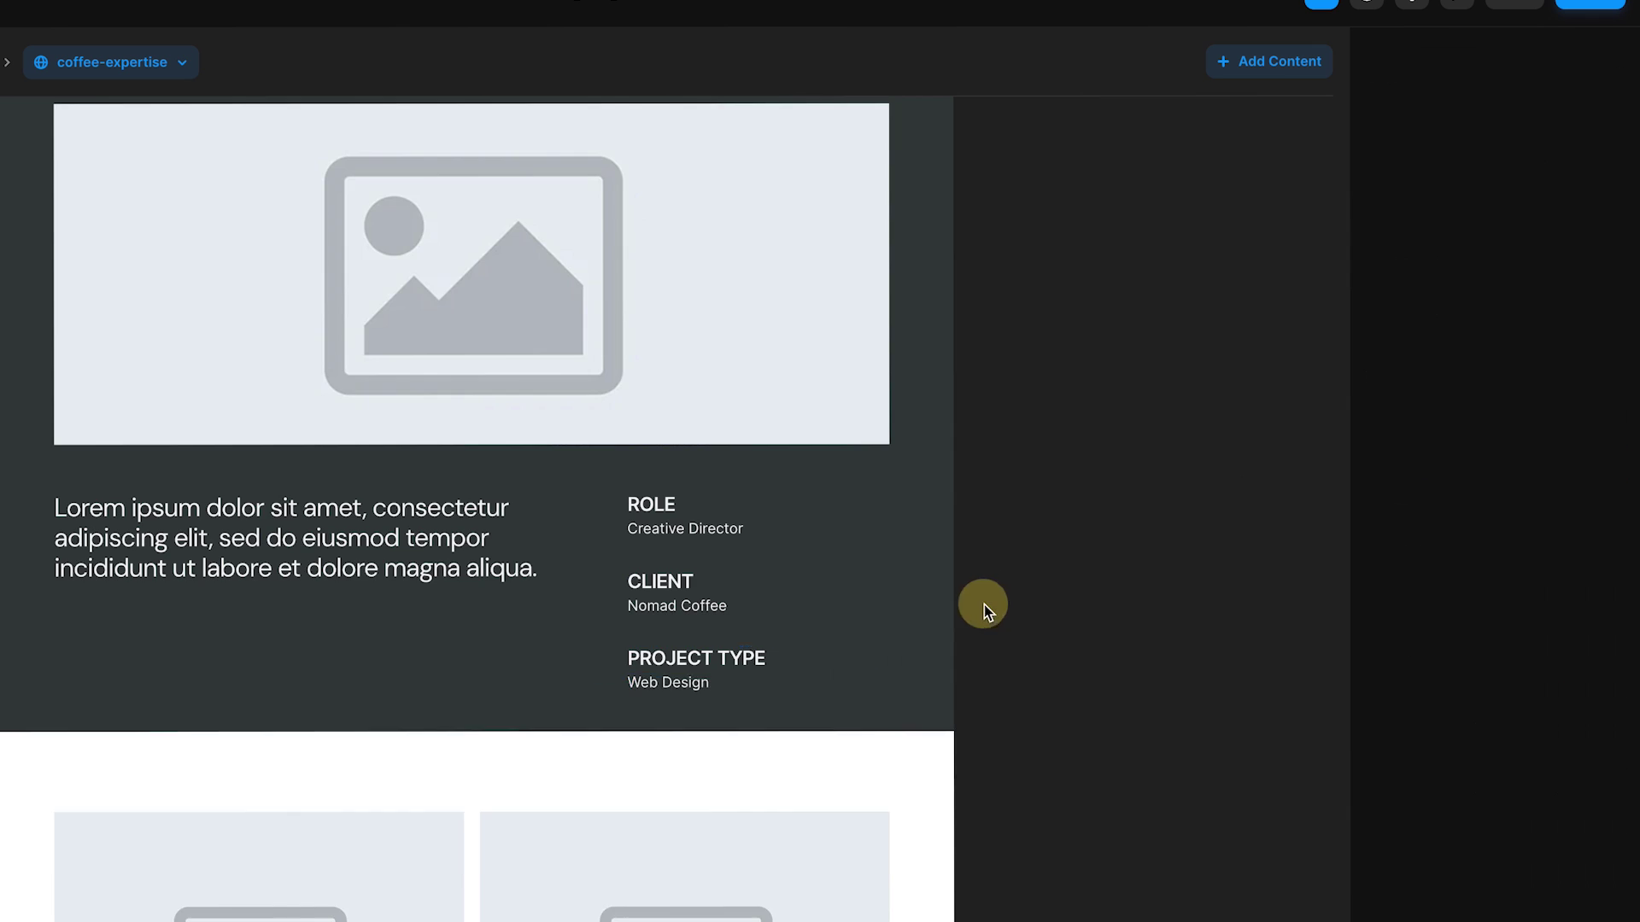
# Check the bindings by switching between the lego-ar and coffee-expertise items
pyautogui.click(88, 66)
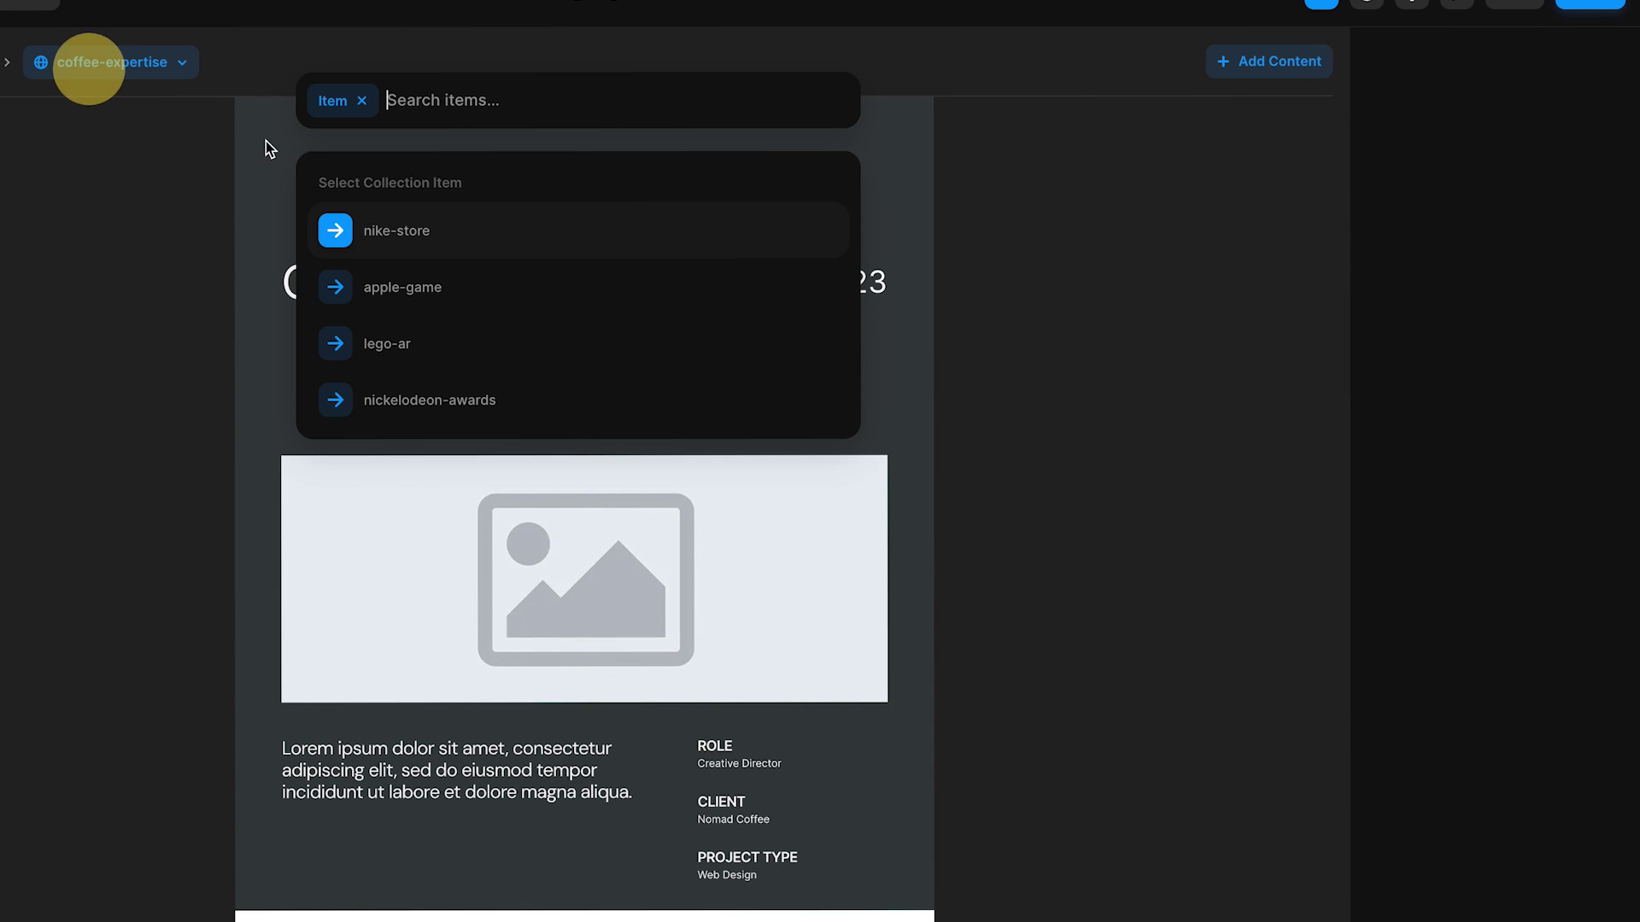
pyautogui.click(496, 338)
pyautogui.click(81, 61)
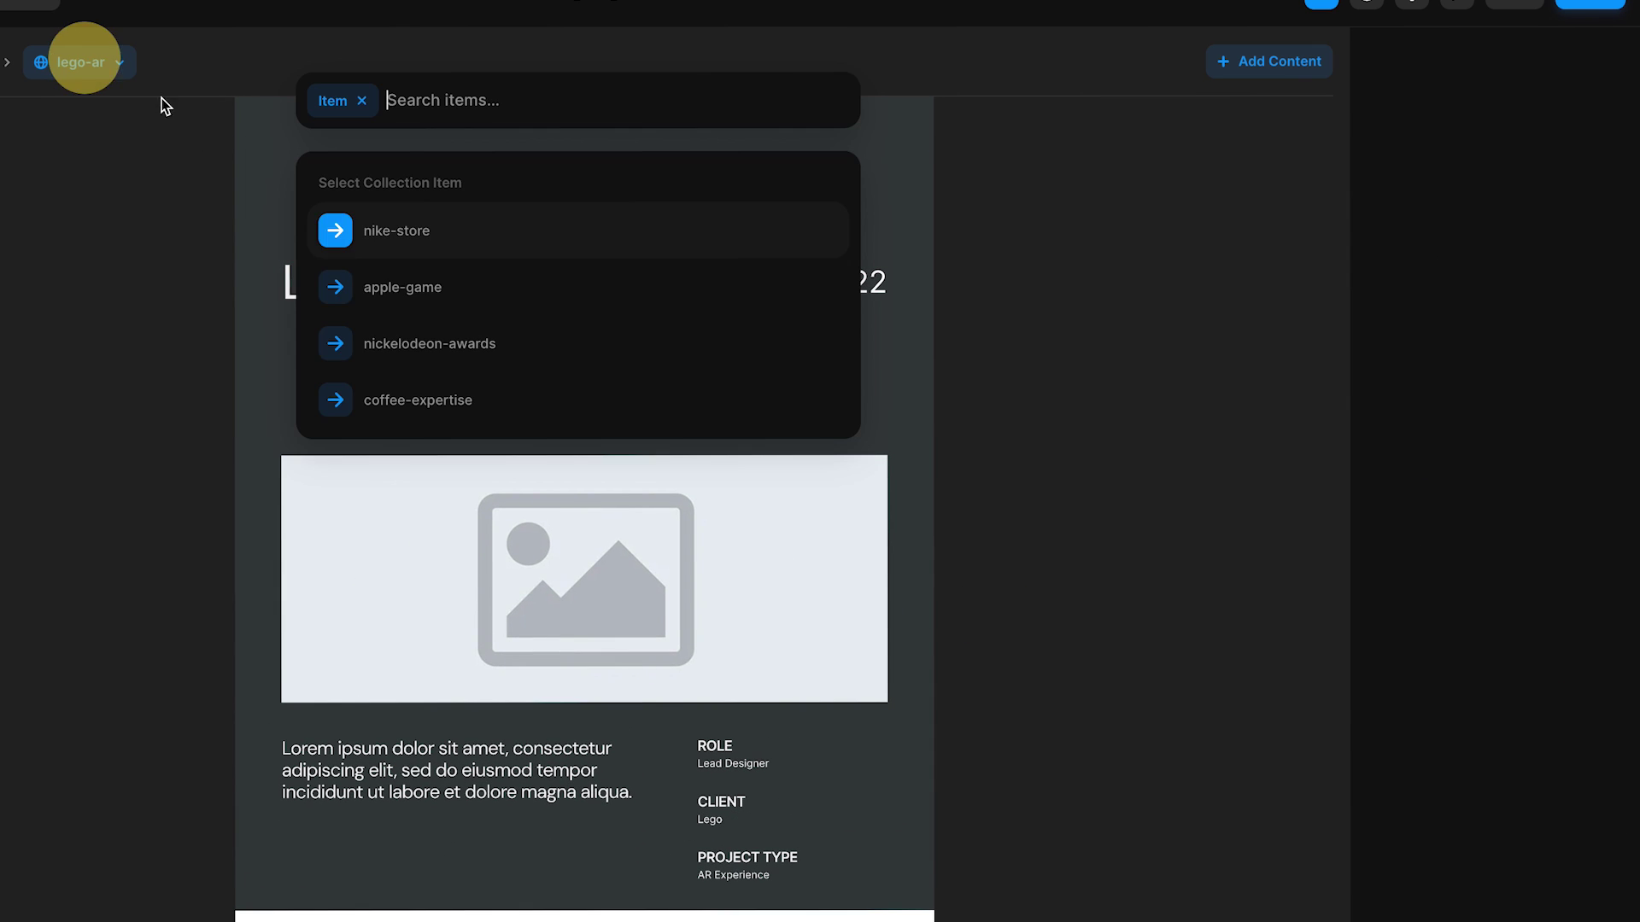
pyautogui.click(380, 396)
pyautogui.click(111, 63)
pyautogui.click(659, 322)
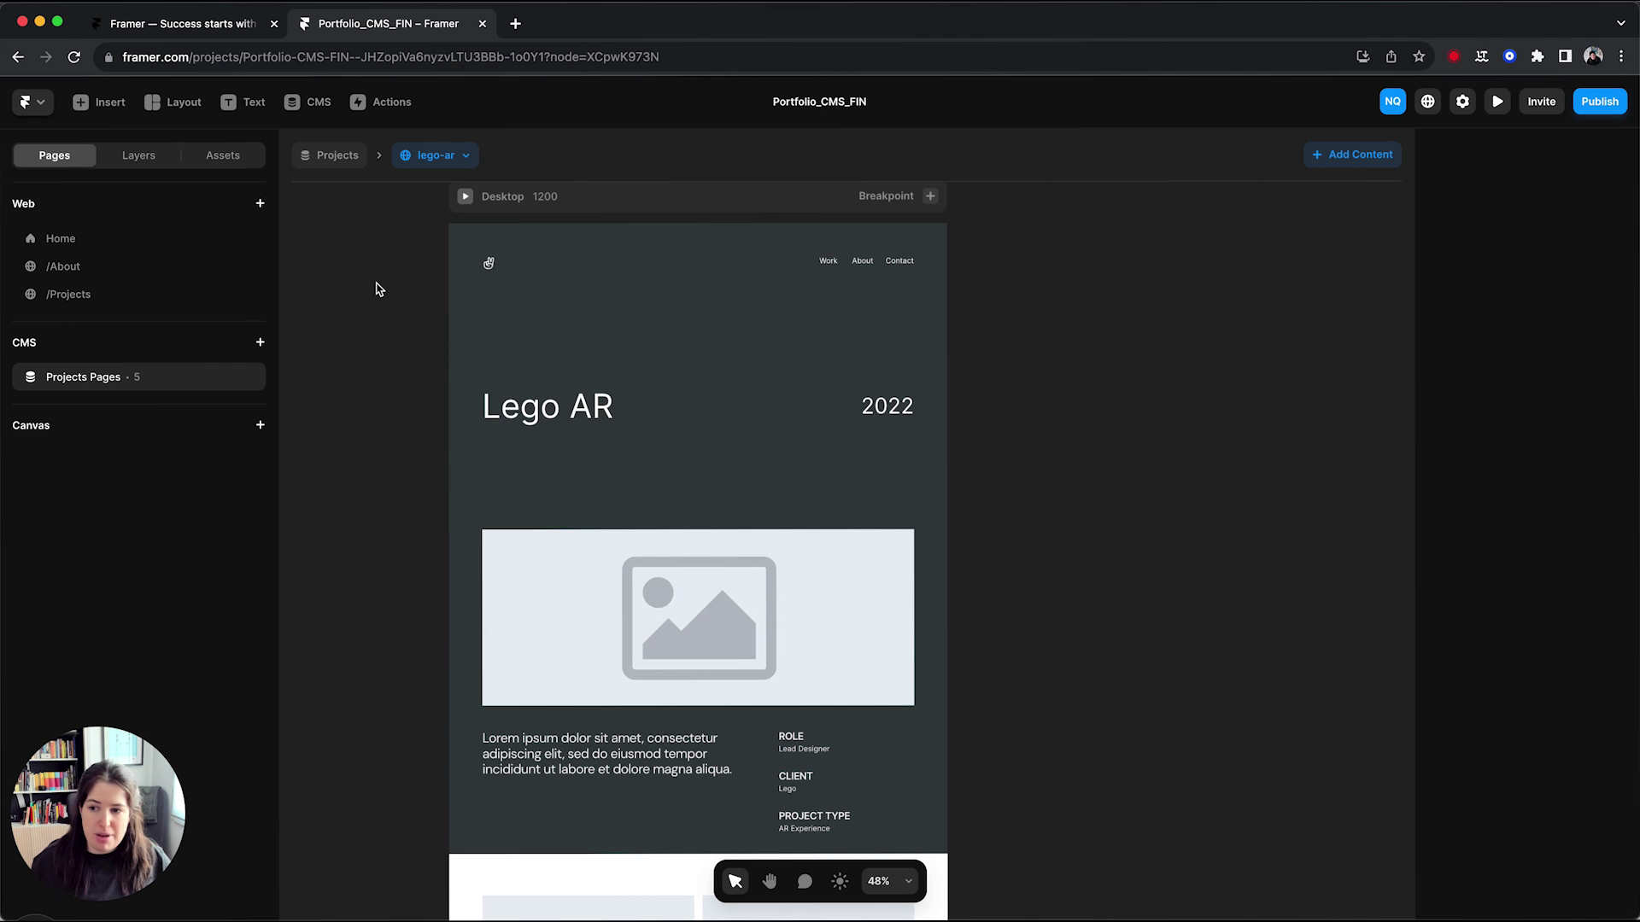
# Delete the old /Projects page
pyautogui.moveTo(129, 295)
pyautogui.click(248, 295)
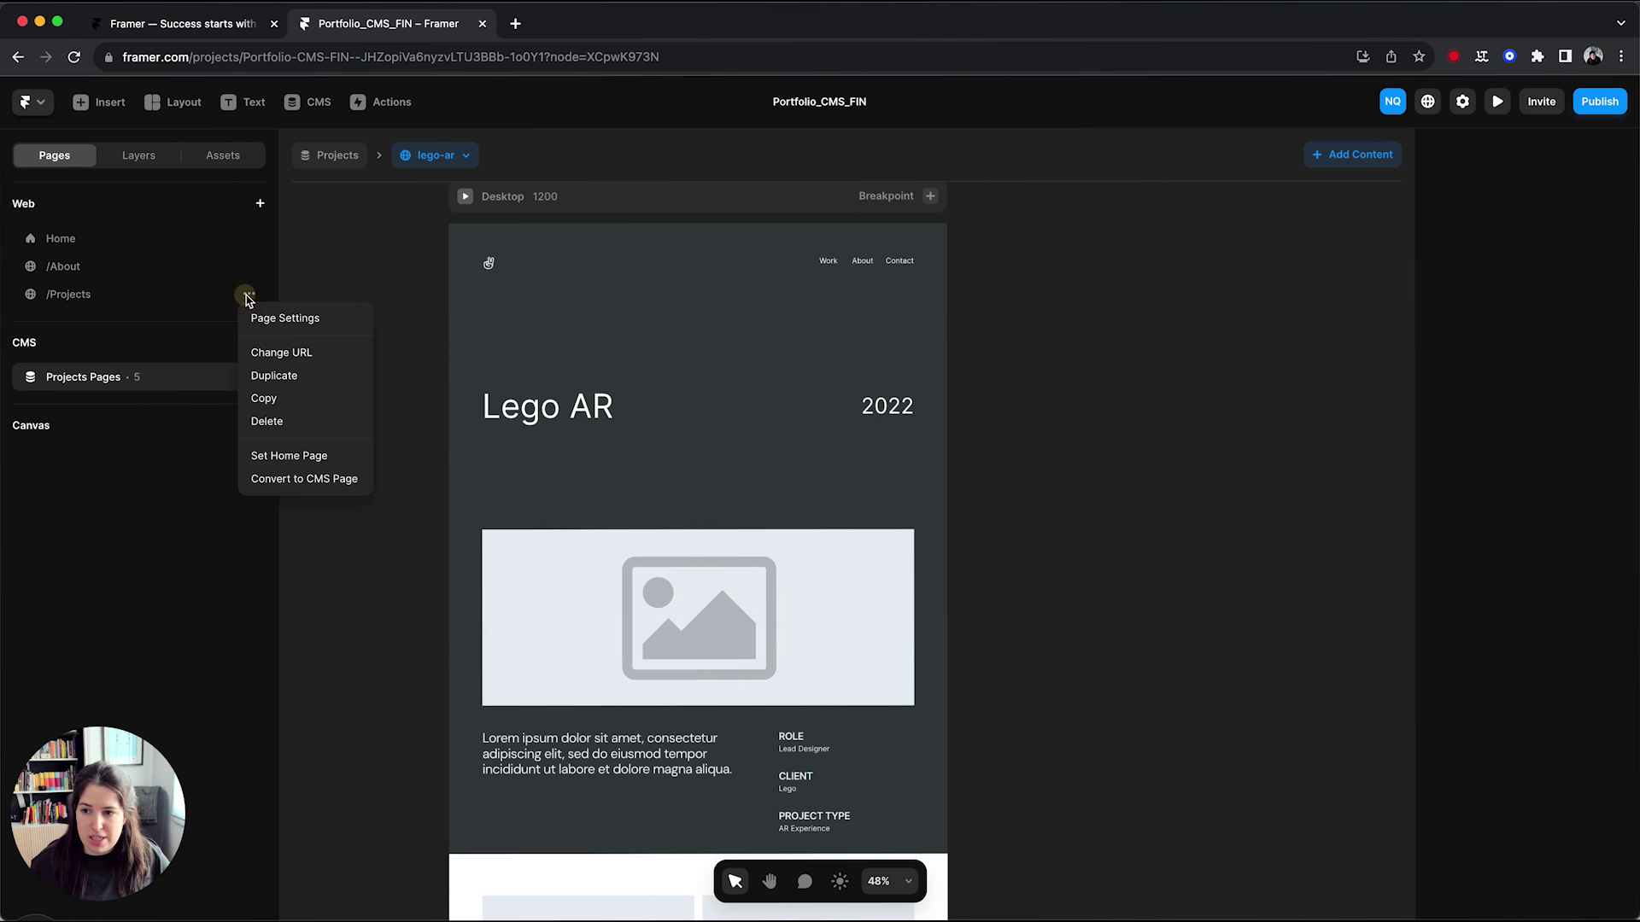
pyautogui.press('Escape')
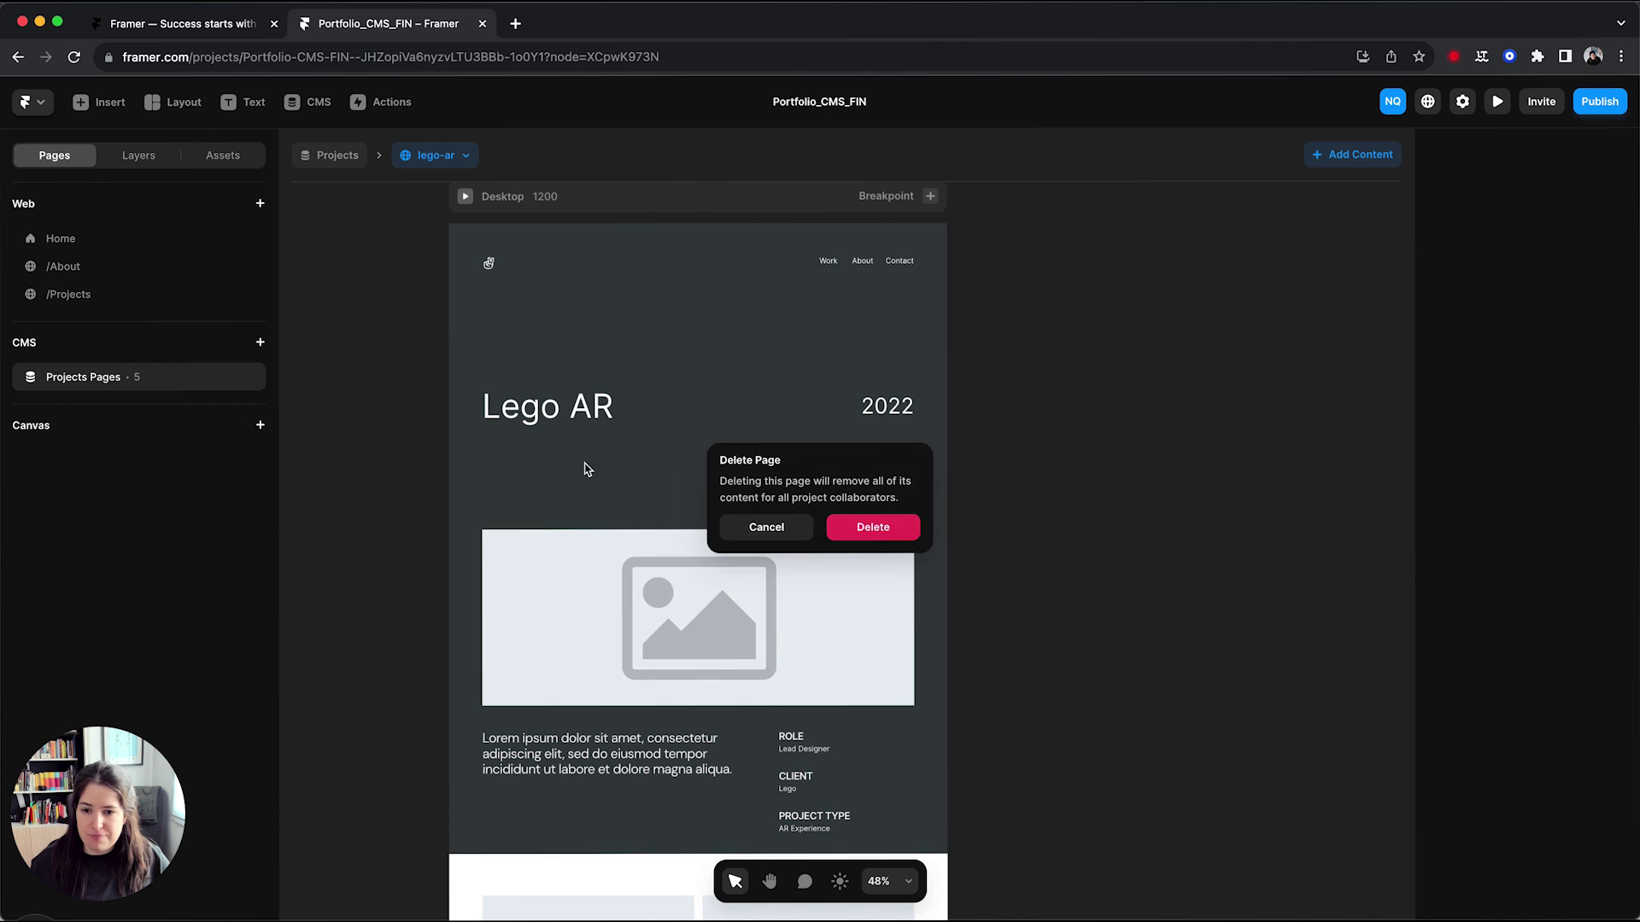
pyautogui.press('Return')
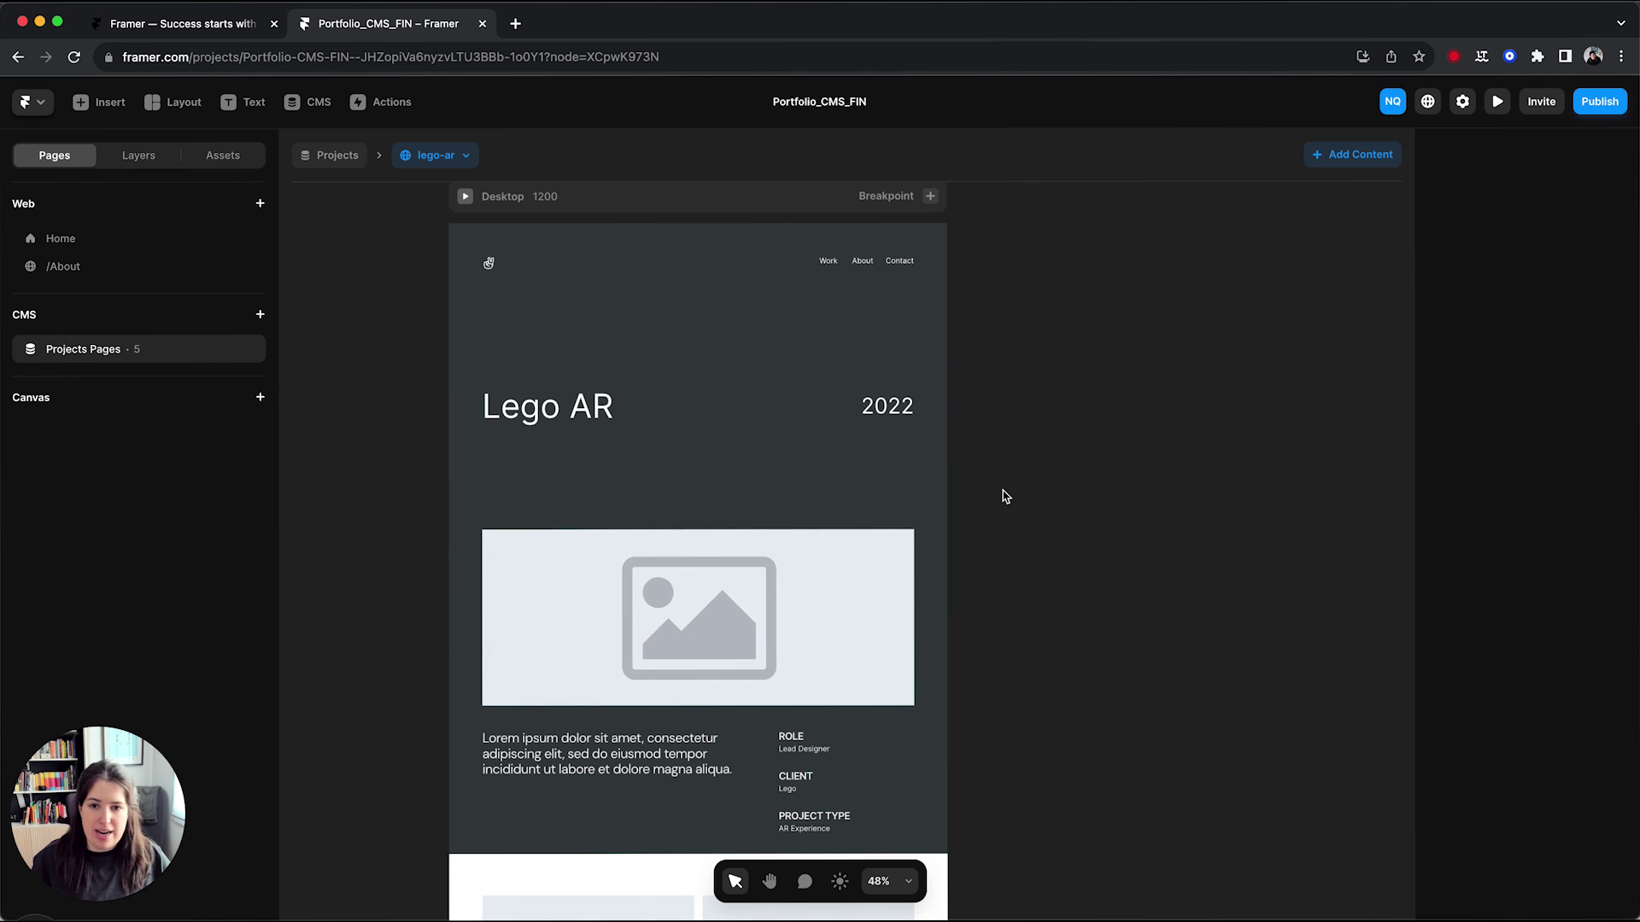
# Add a Phone layout with 150/20 section padding, Fixed 350 image height and resized text
pyautogui.click(928, 197)
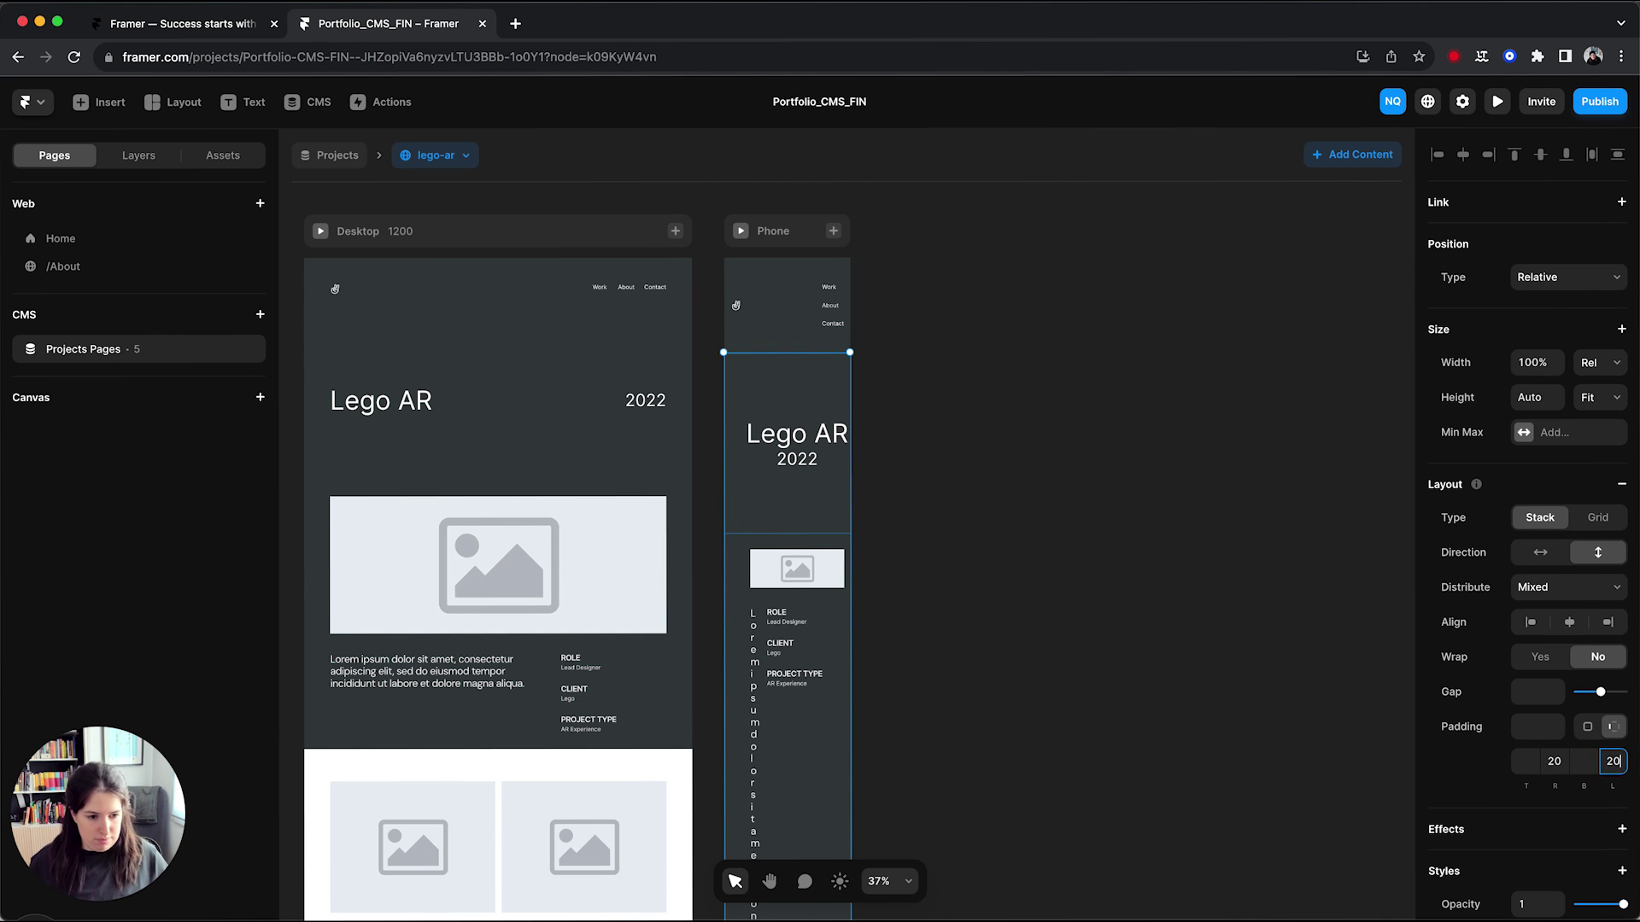
pyautogui.click(834, 543)
pyautogui.scroll(-5, 827, 635)
pyautogui.click(806, 531)
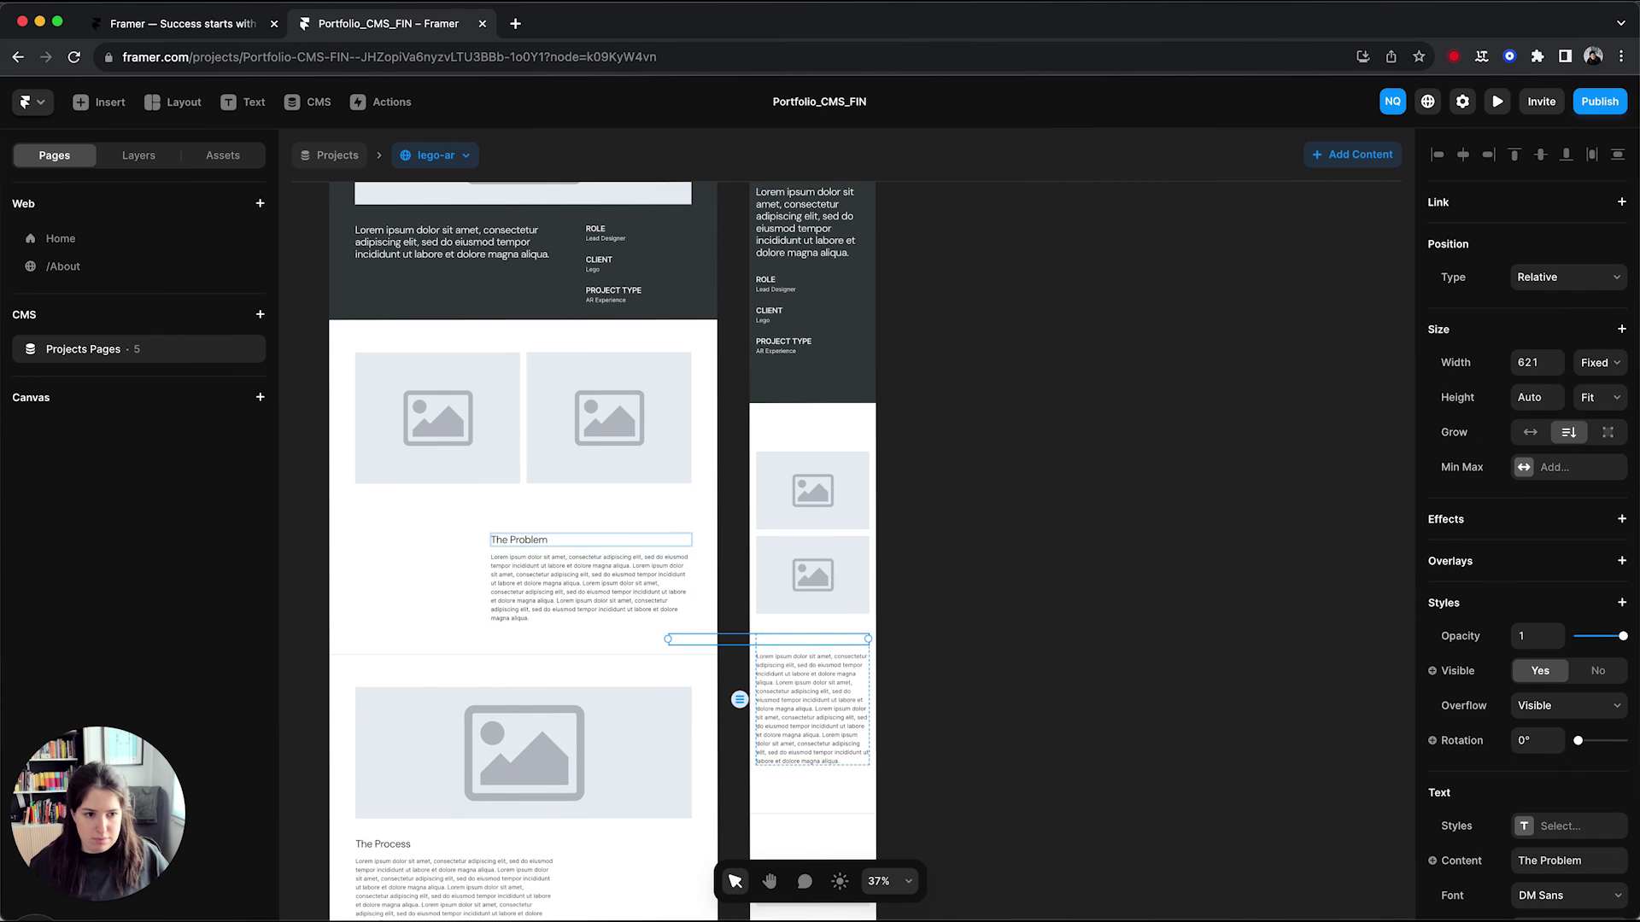
pyautogui.scroll(-3, 820, 513)
pyautogui.click(1595, 398)
pyautogui.write('350')
pyautogui.scroll(-3, 1077, 706)
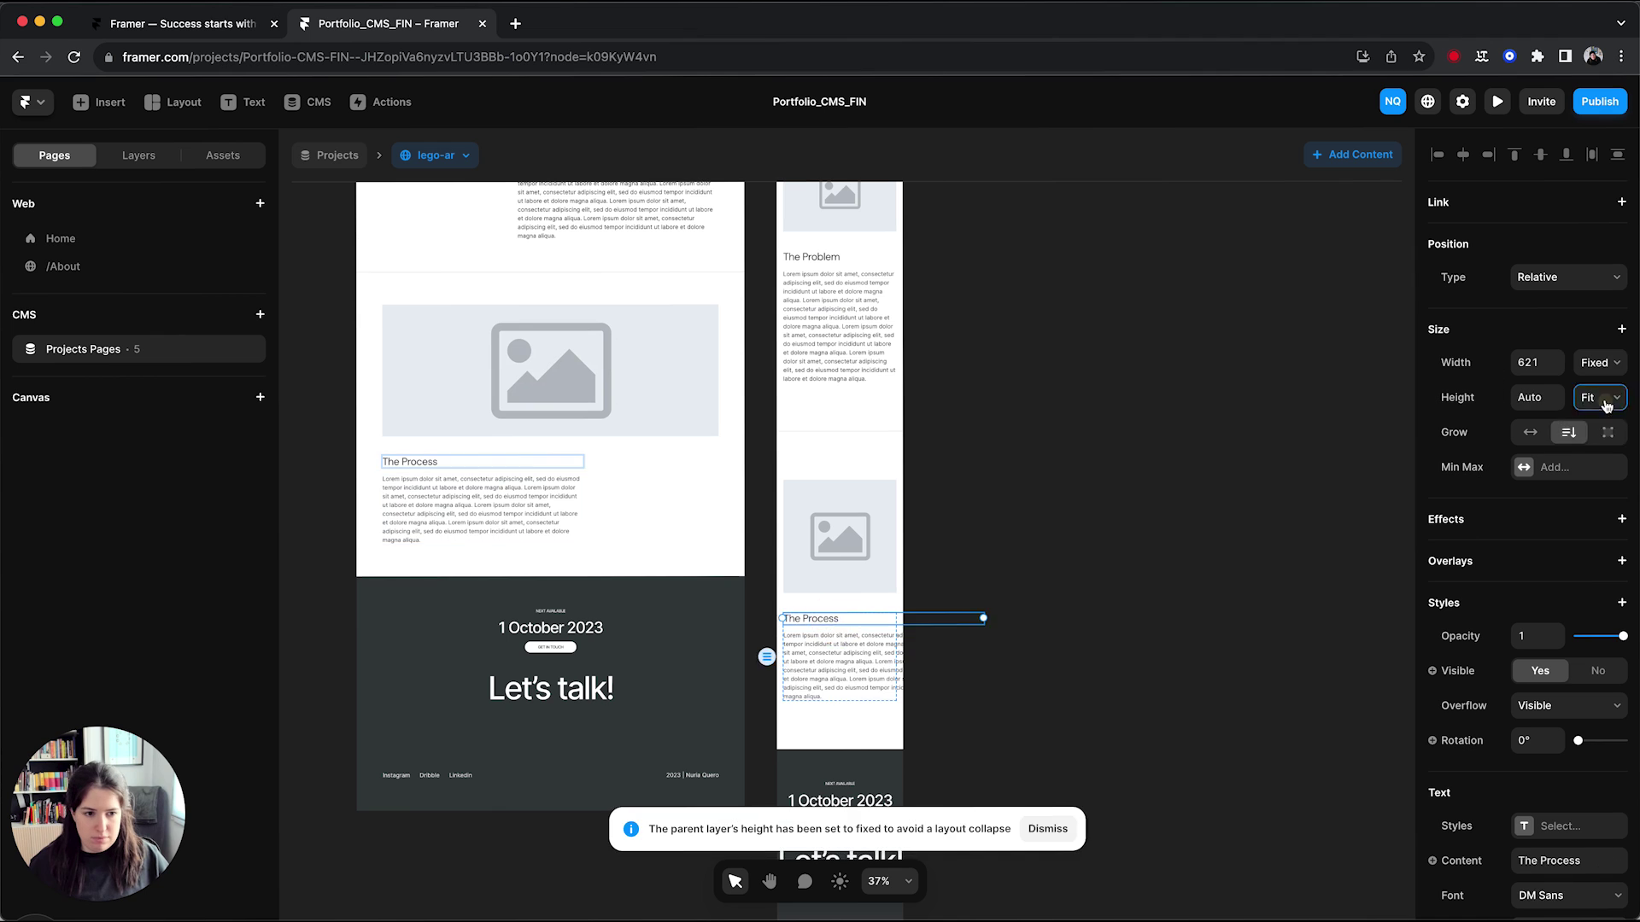
pyautogui.click(848, 727)
pyautogui.scroll(-2, 848, 726)
pyautogui.scroll(10, 897, 576)
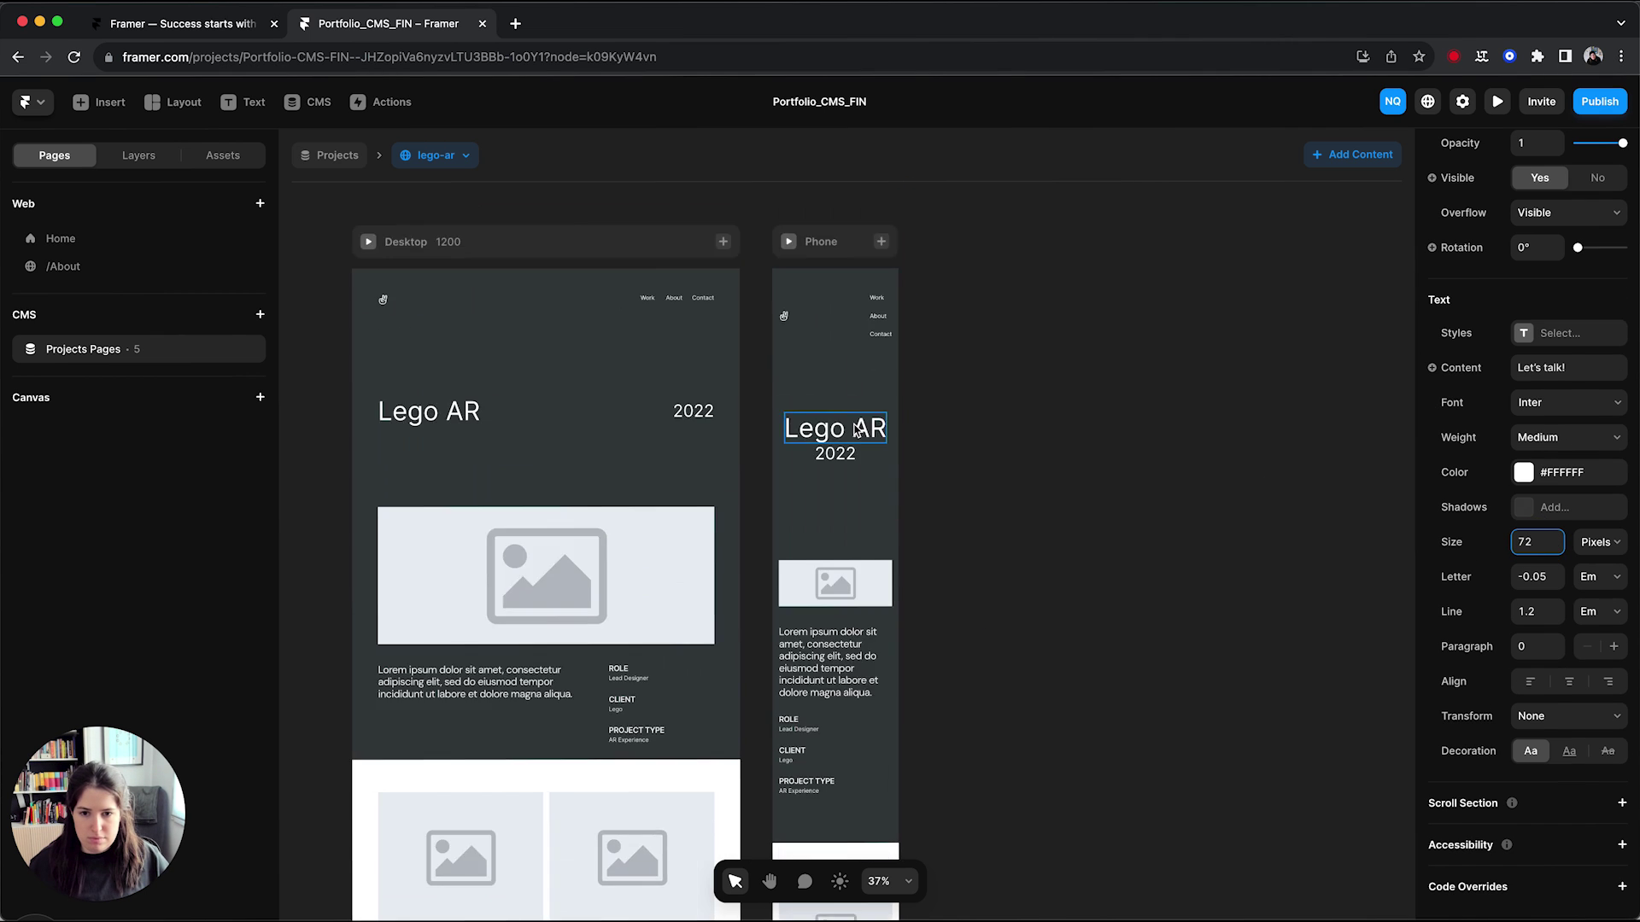
pyautogui.press('Escape')
pyautogui.scroll(2, 1080, 425)
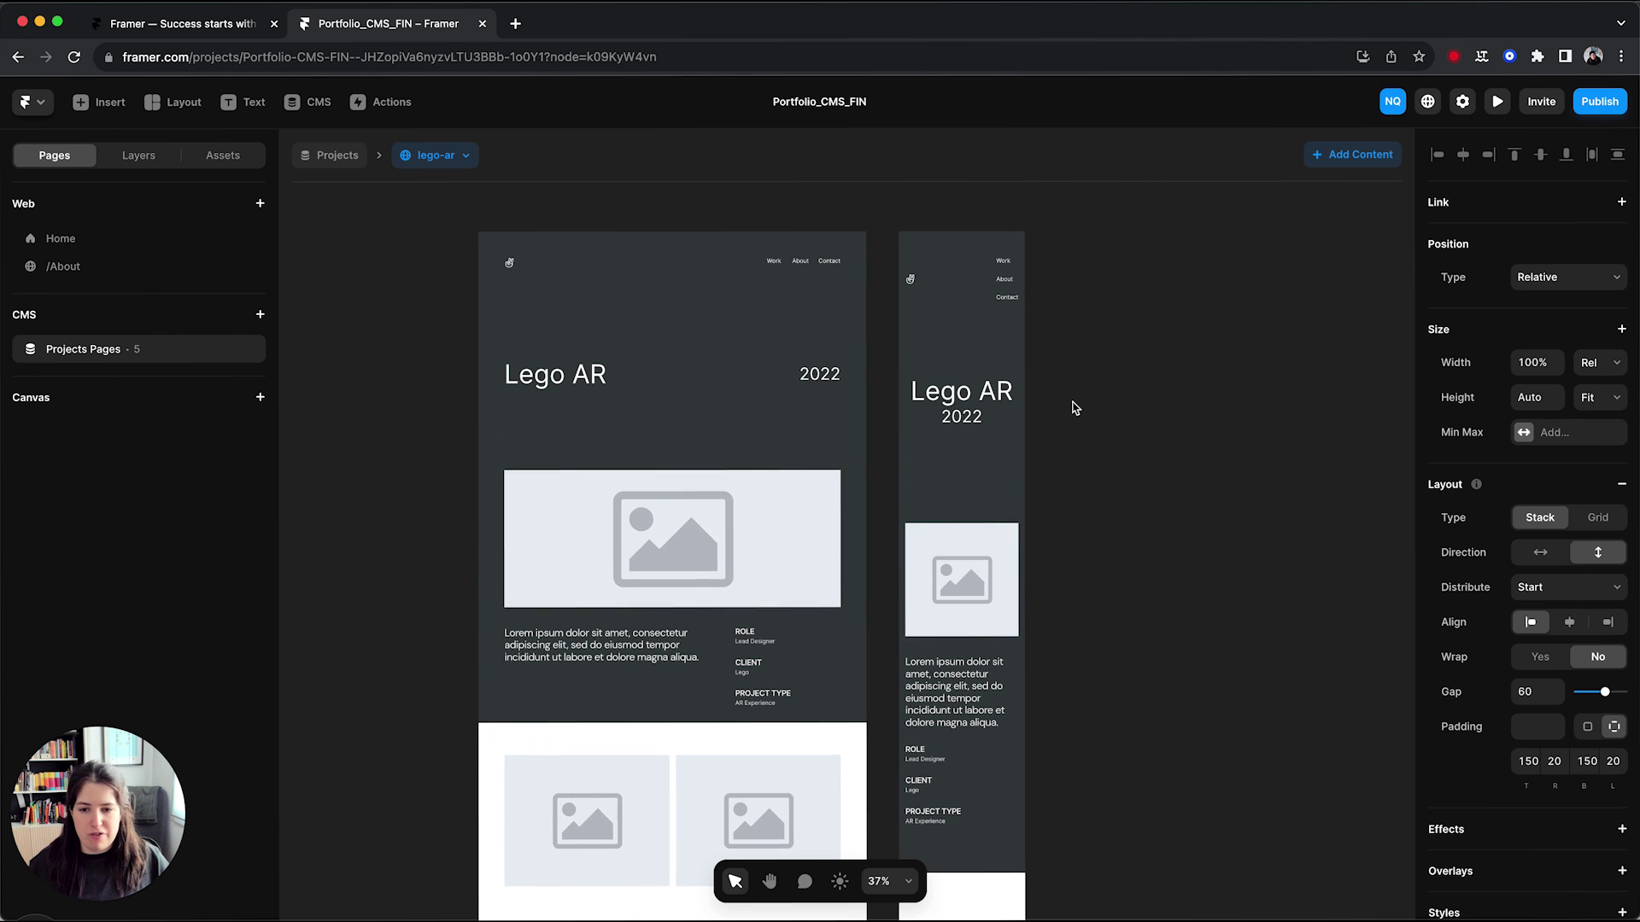
pyautogui.click(1073, 408)
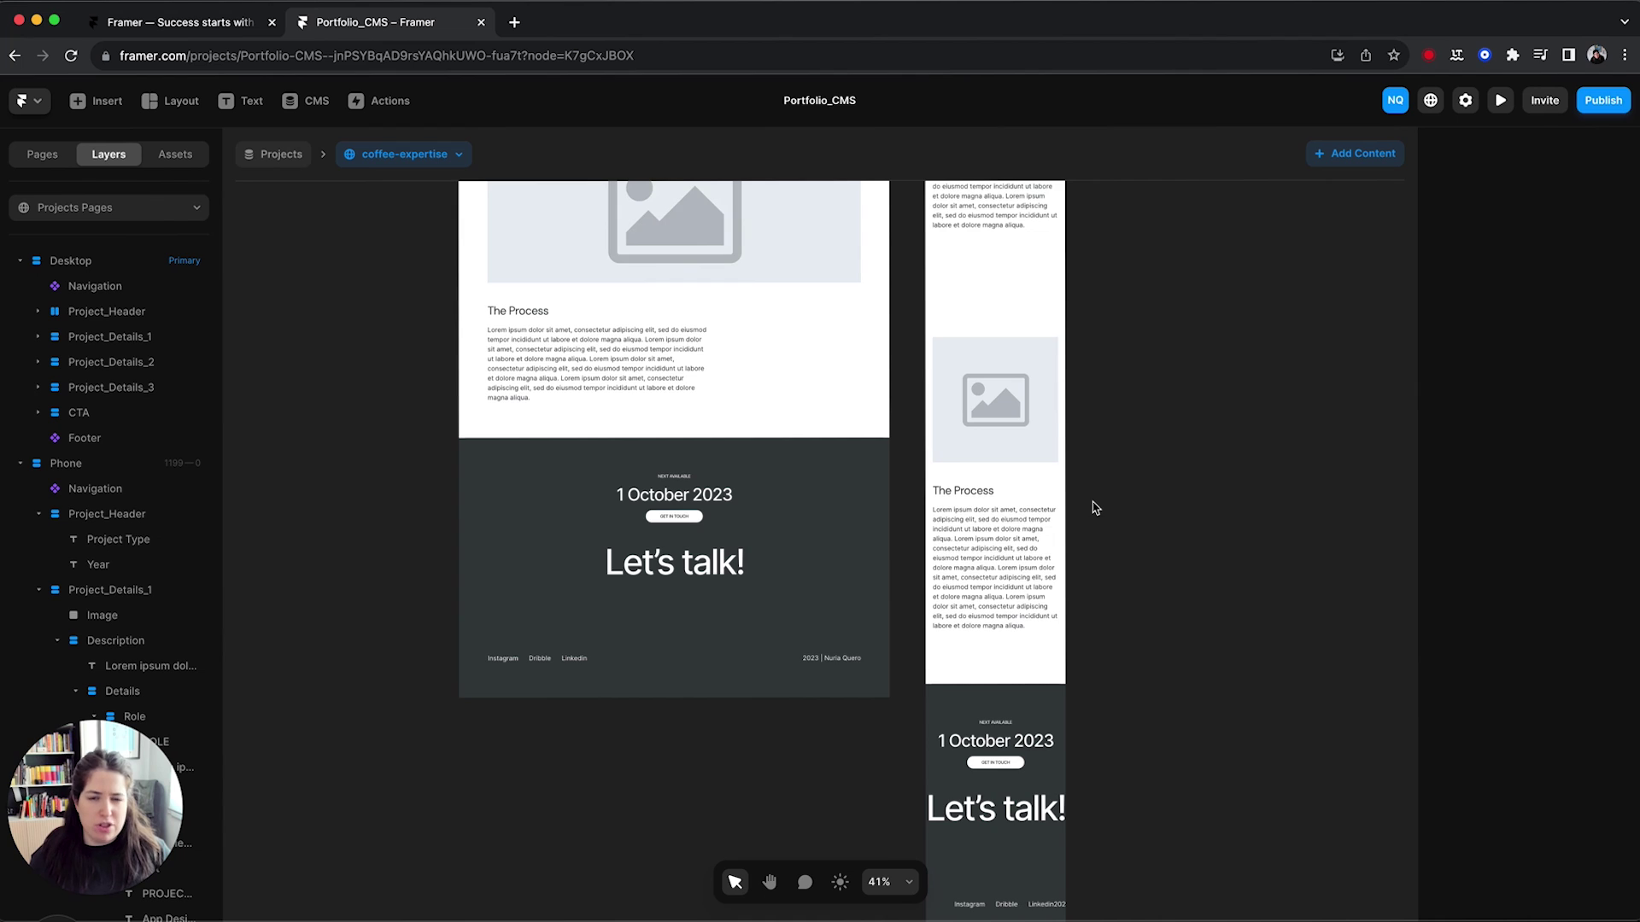
pyautogui.scroll(-1, 1099, 540)
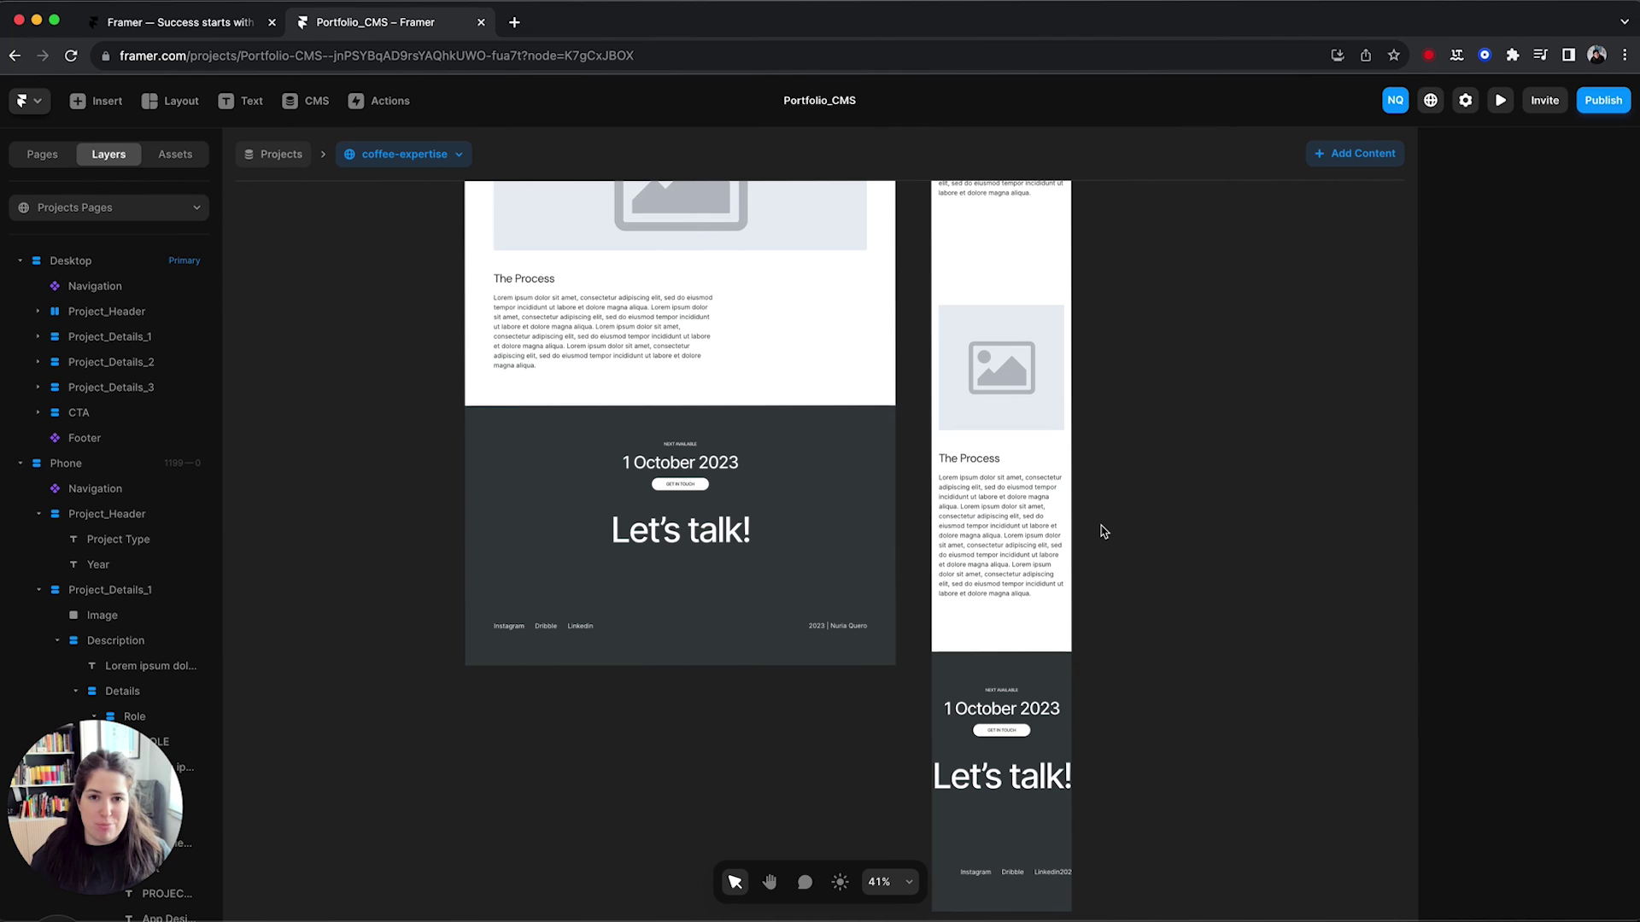
pyautogui.scroll(-1, 1103, 531)
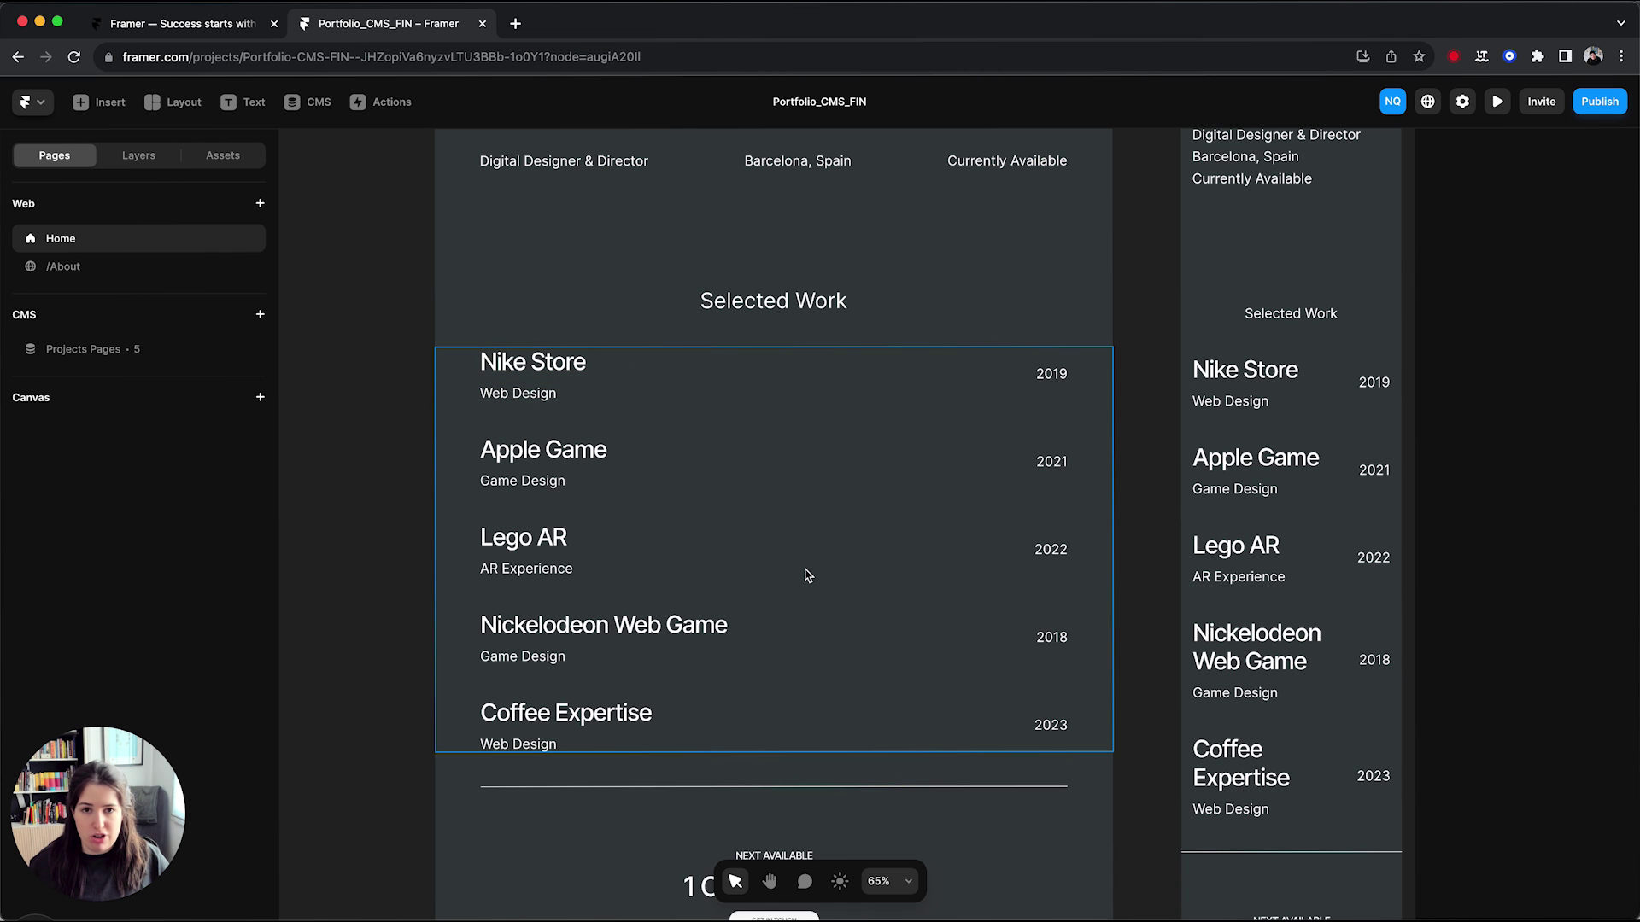
pyautogui.scroll(2, 805, 576)
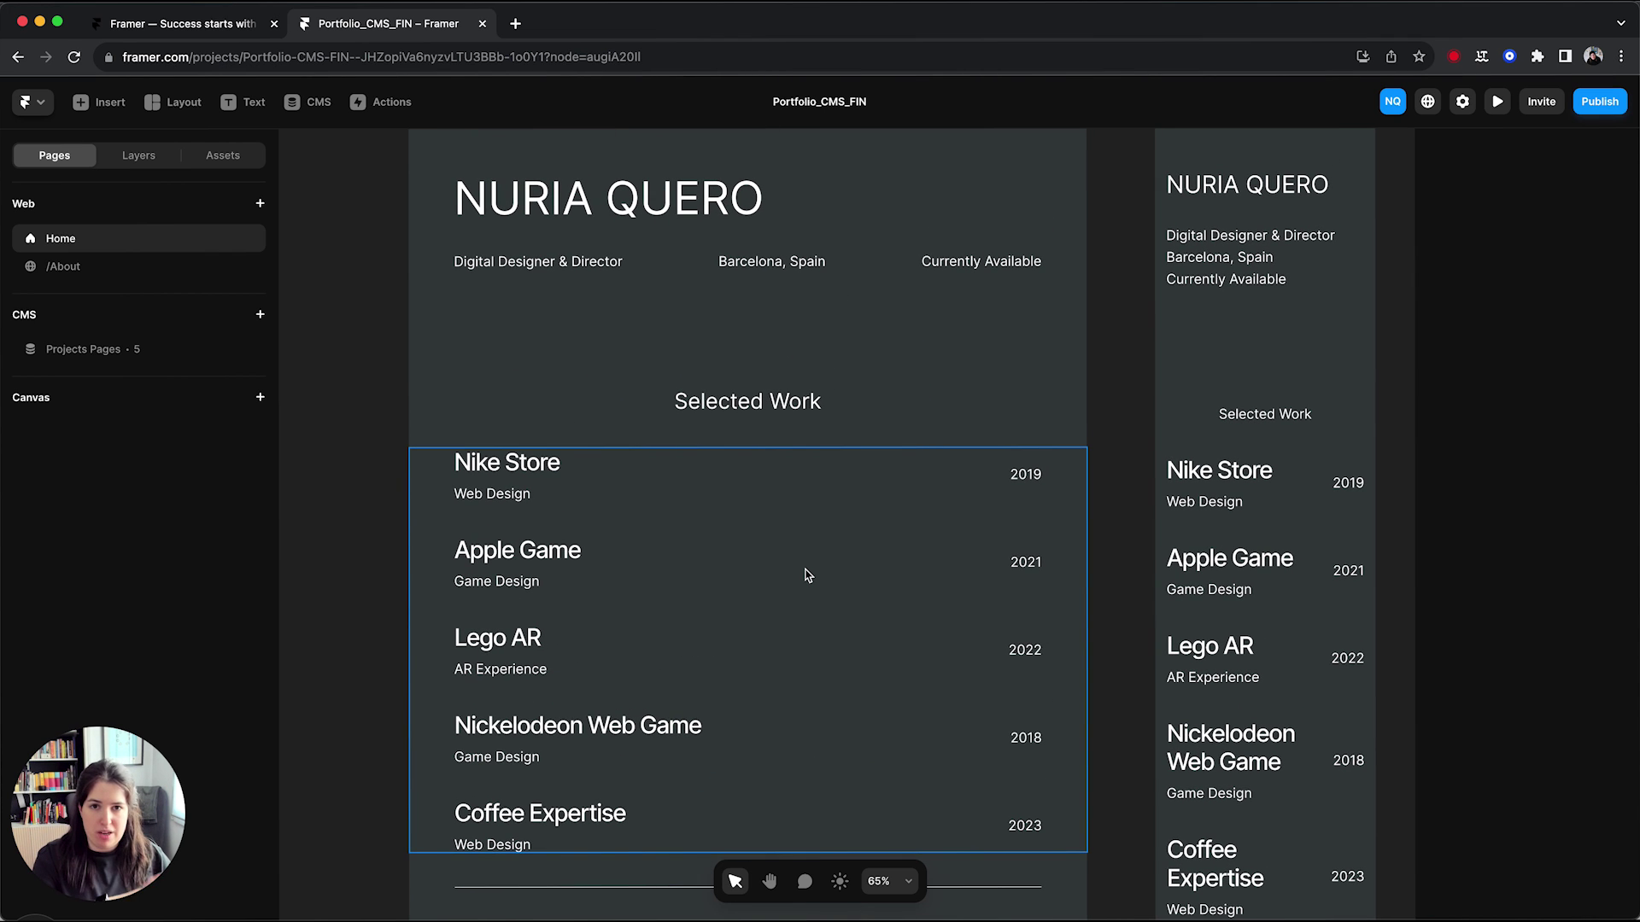
pyautogui.click(1497, 102)
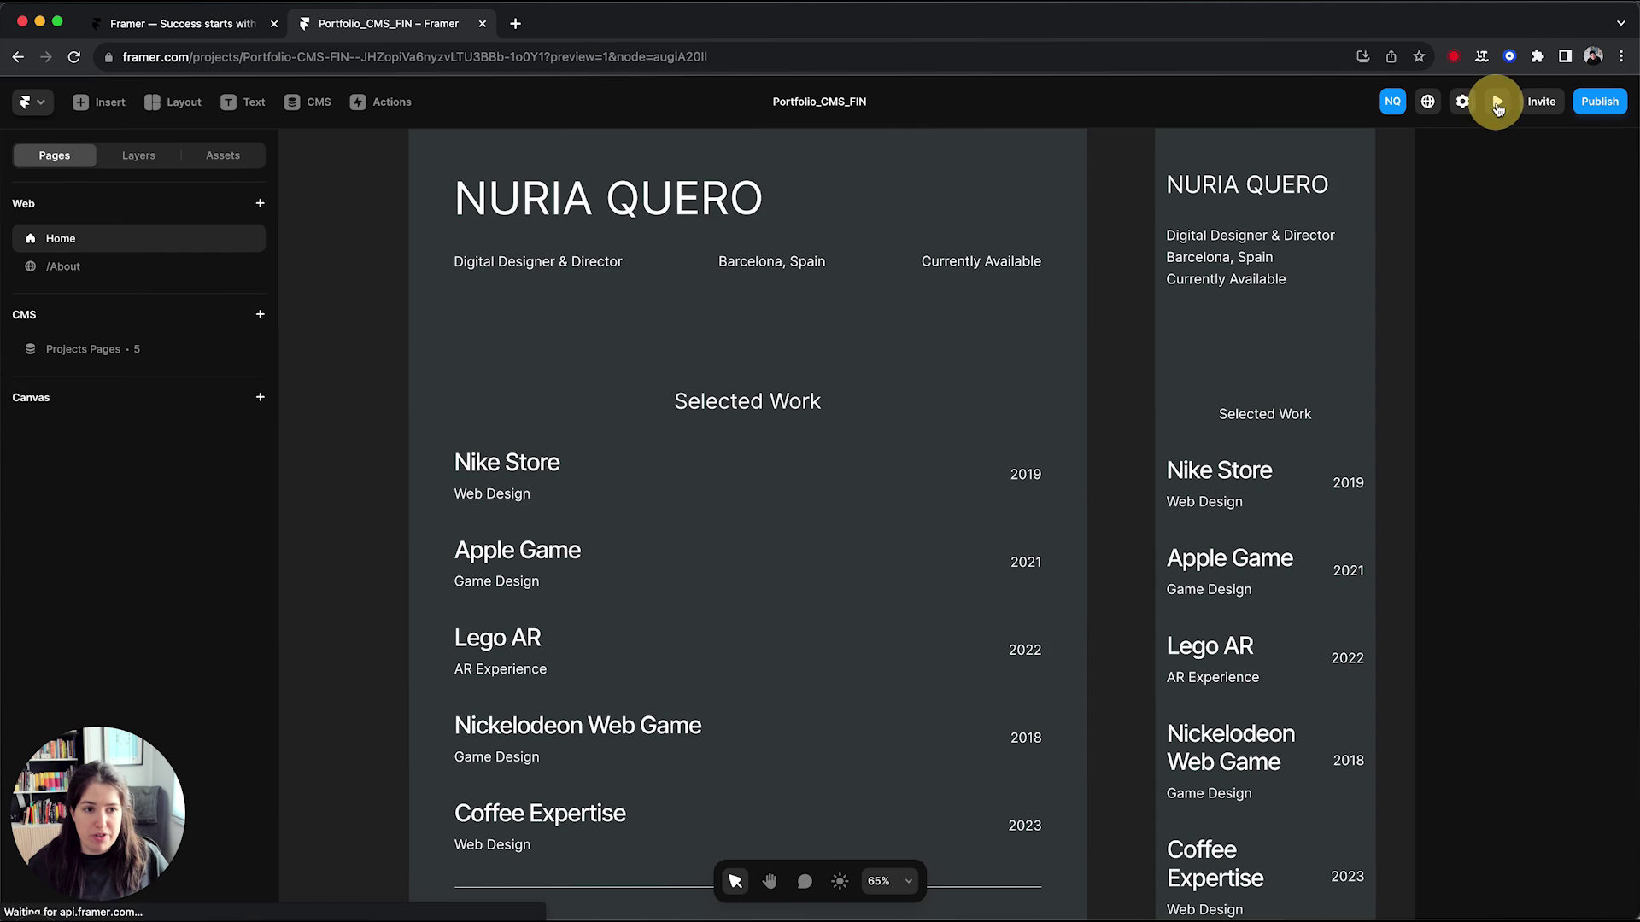
pyautogui.scroll(-2, 768, 385)
pyautogui.scroll(-3, 480, 487)
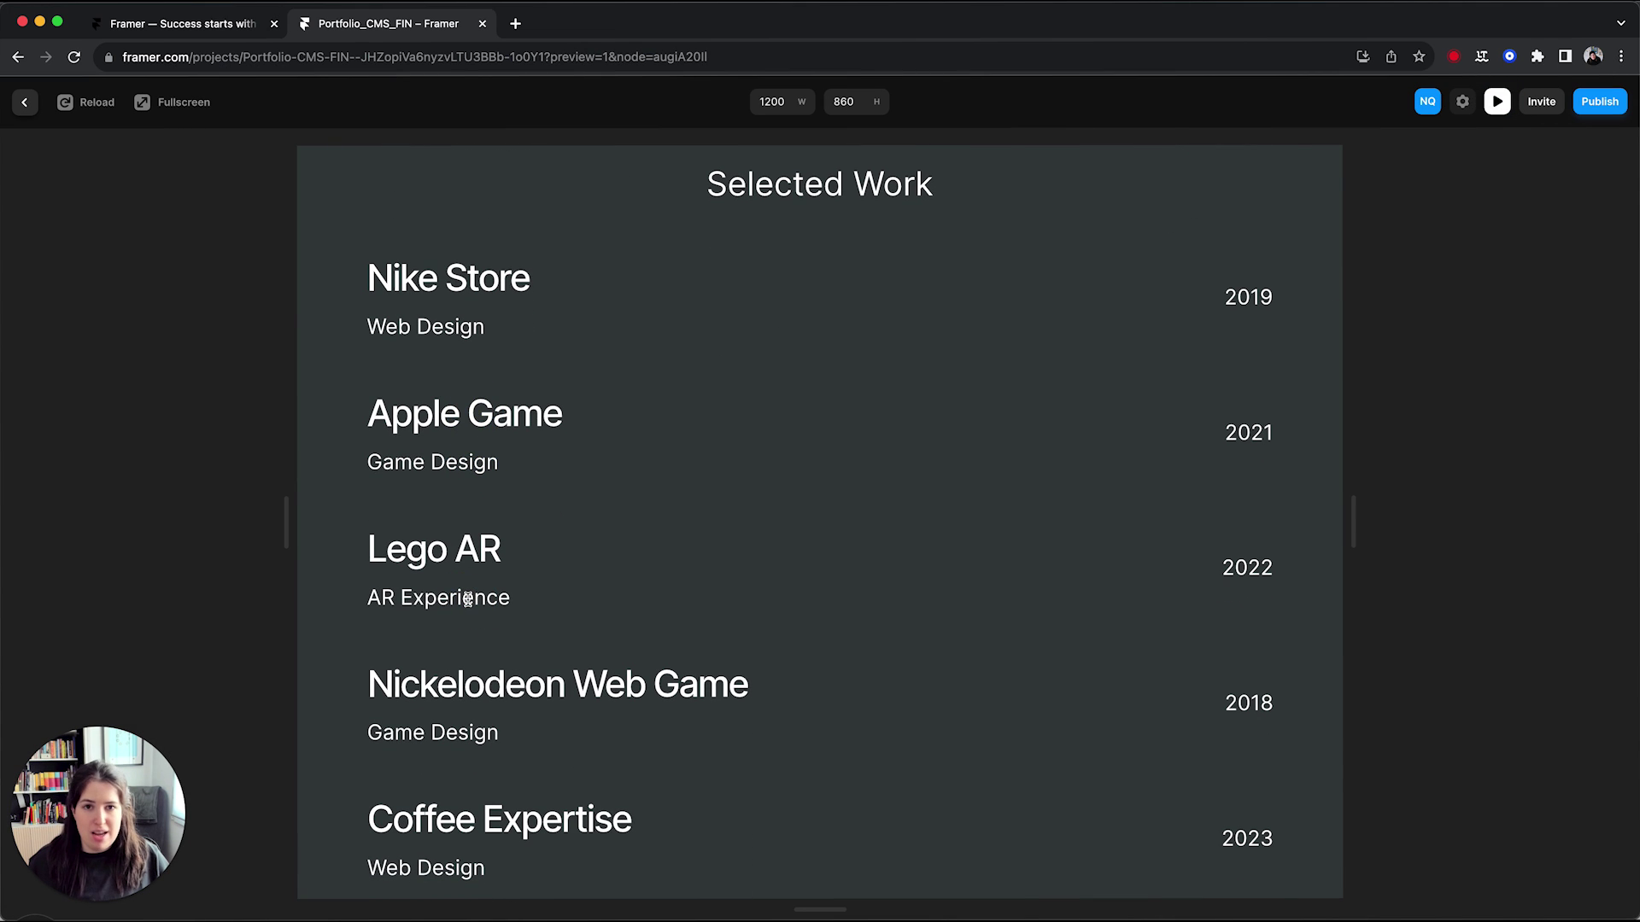
pyautogui.press('Escape')
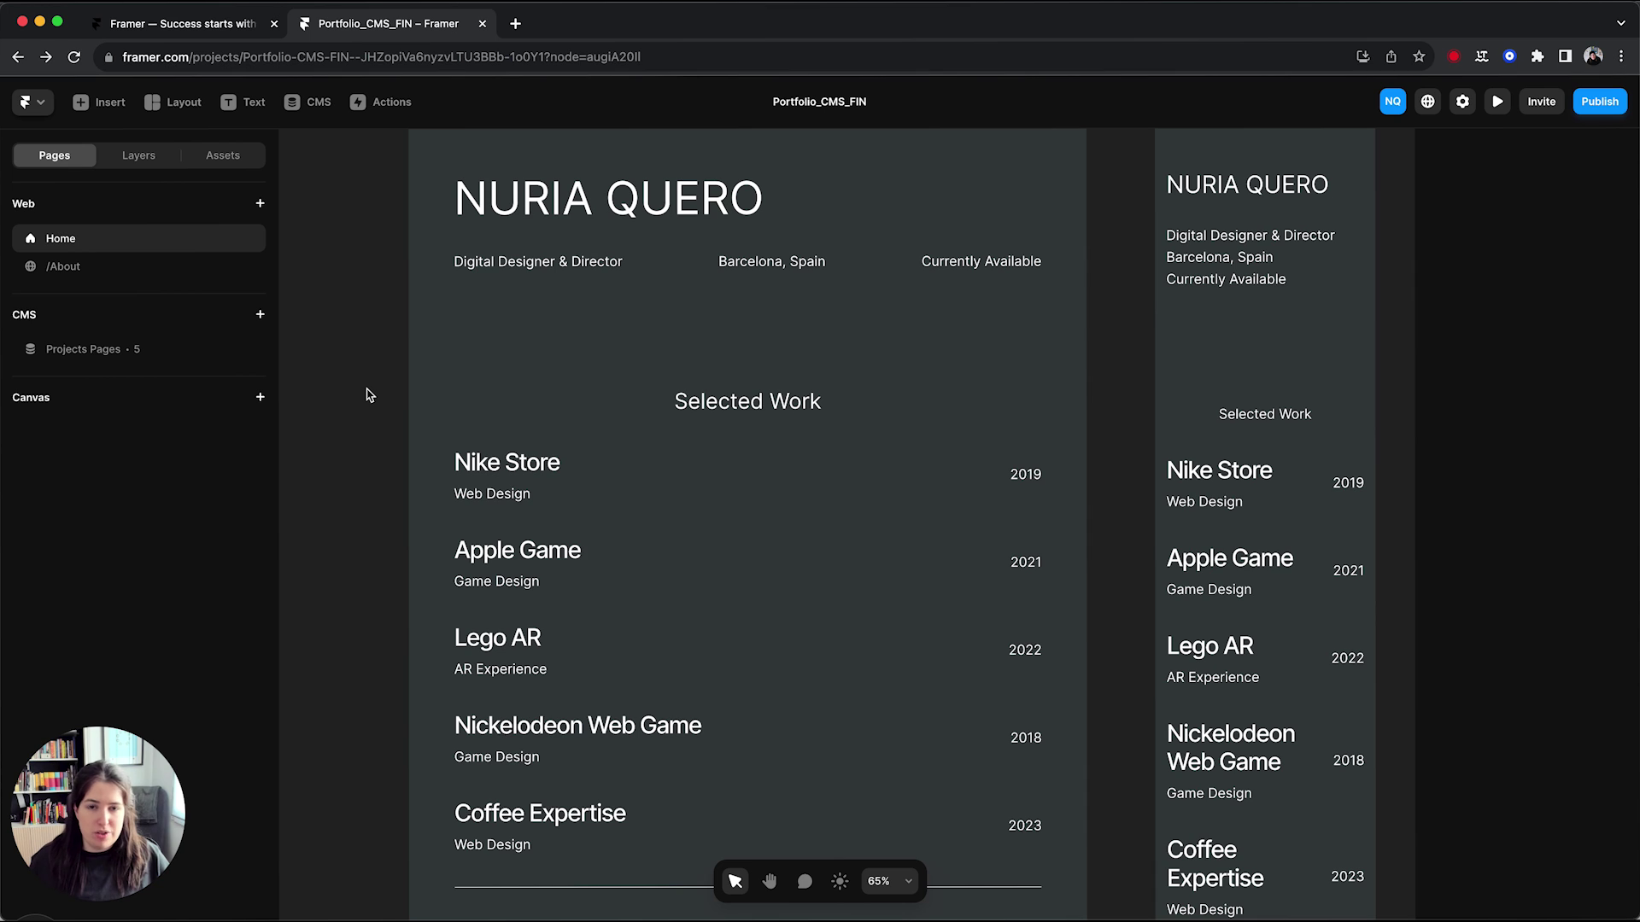
pyautogui.scroll(-1, 367, 395)
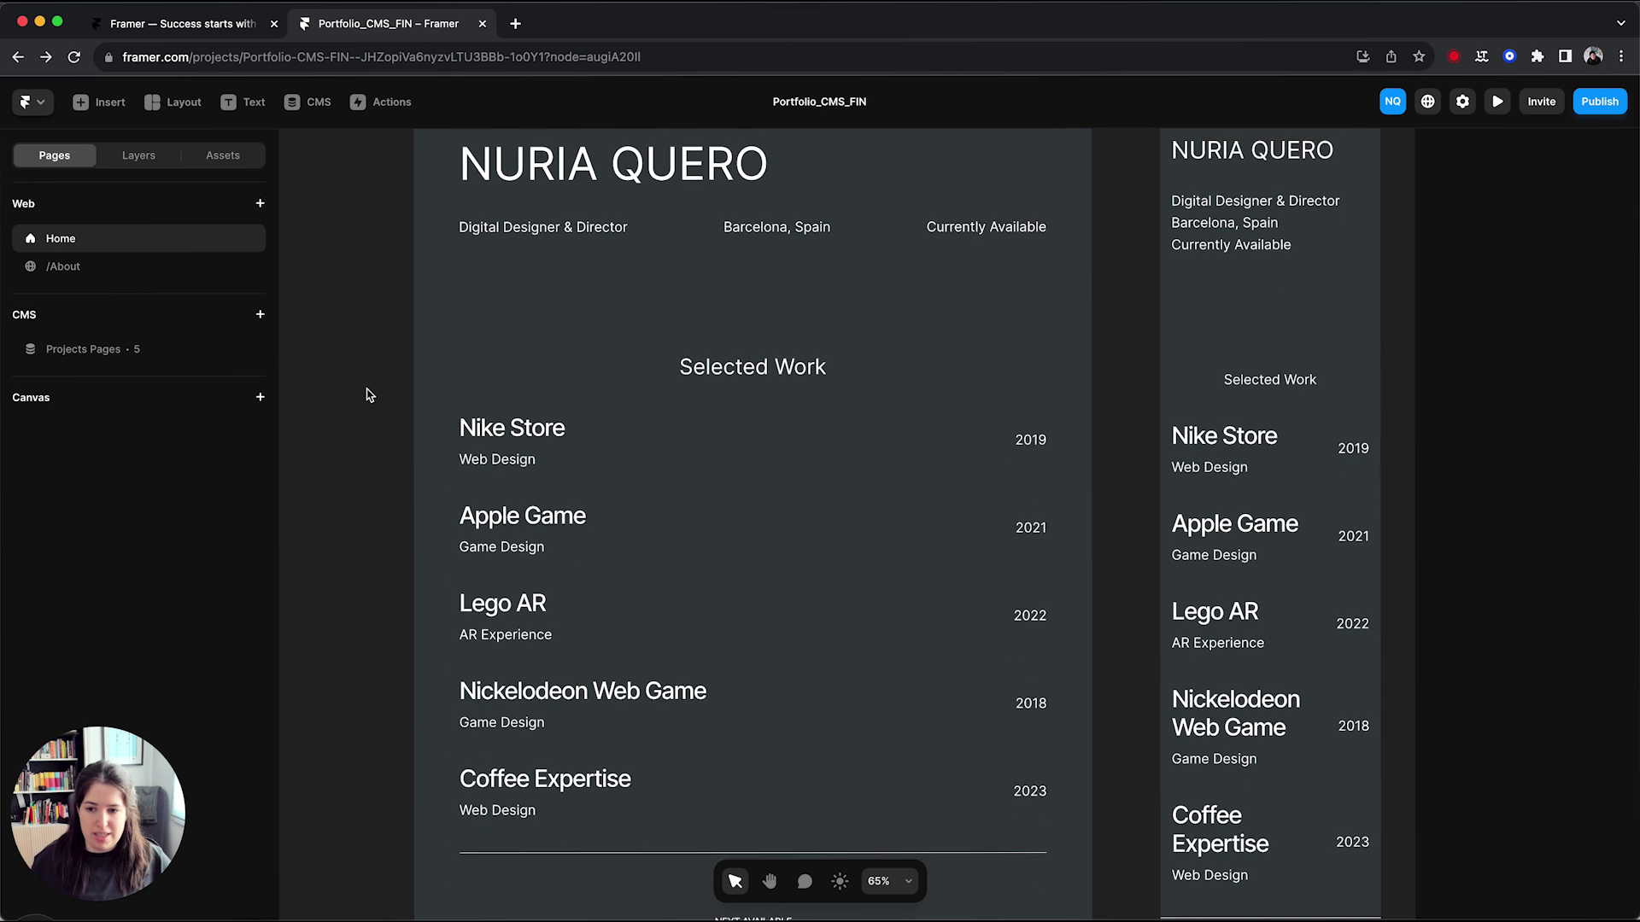
# Link the Project_Link row to /projects/:slug from Current Items
pyautogui.click(139, 154)
pyautogui.click(675, 424)
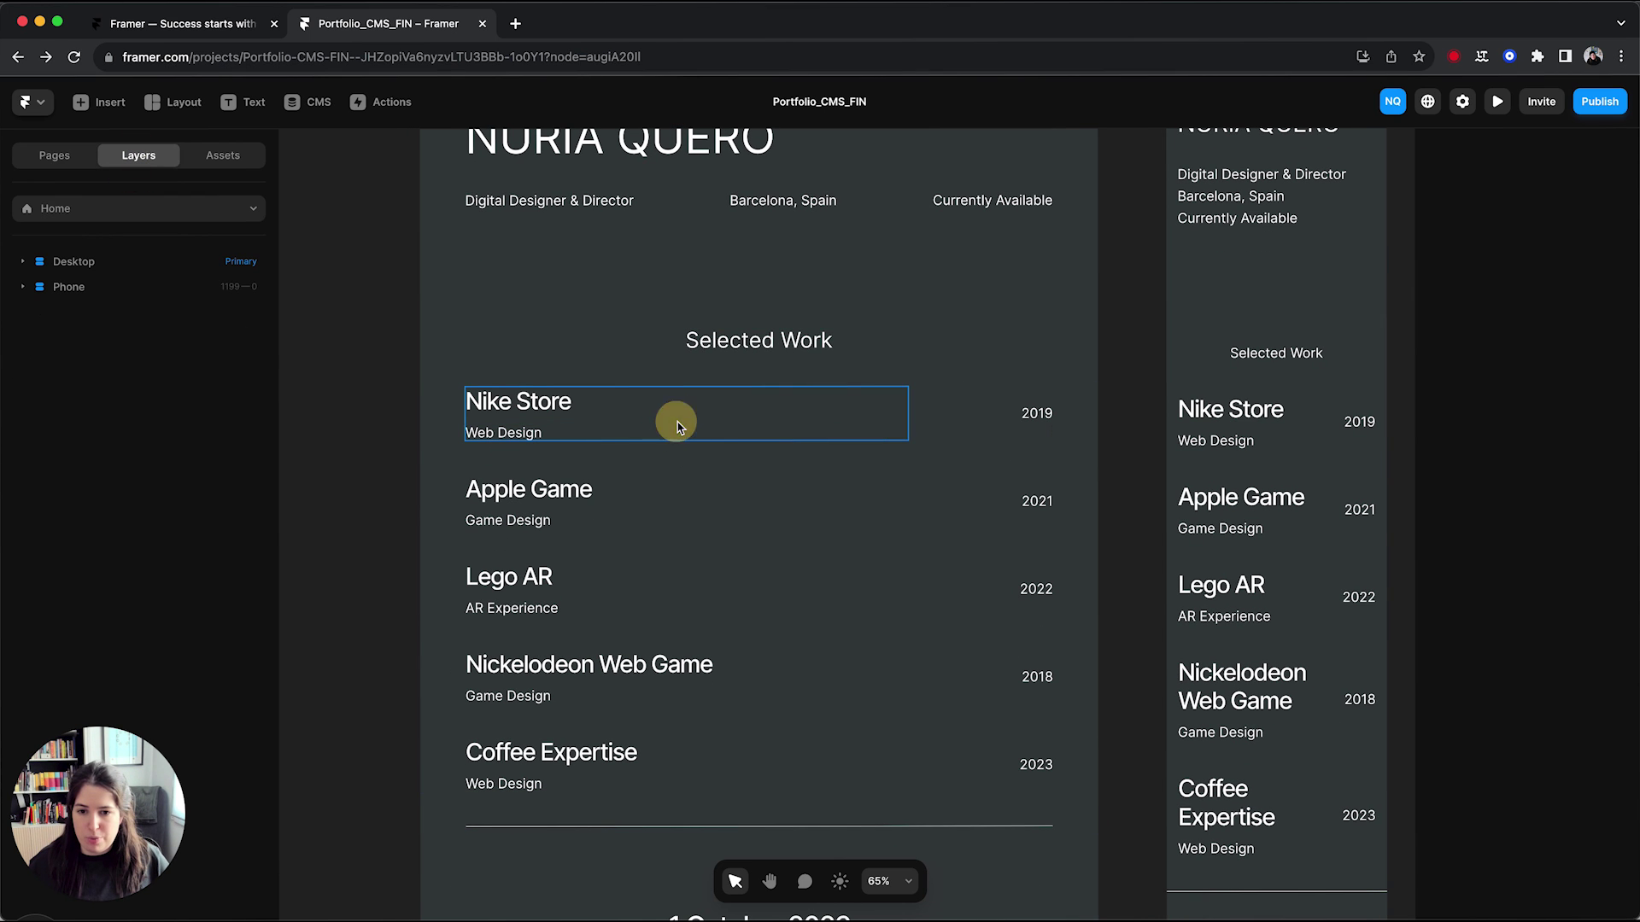
pyautogui.click(154, 413)
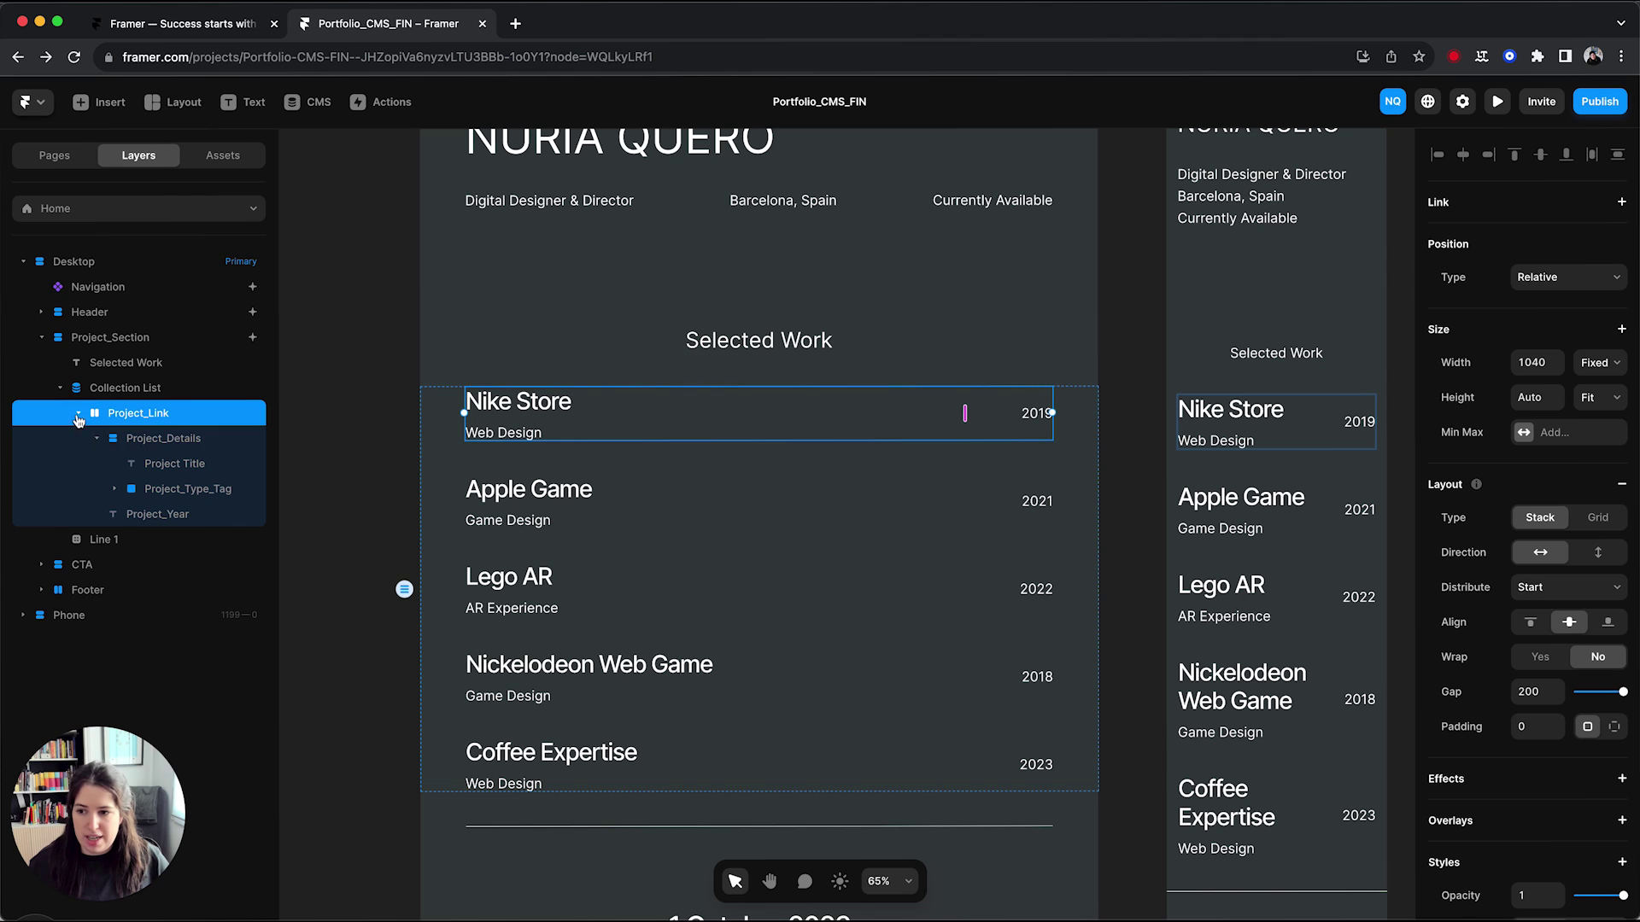
pyautogui.click(78, 416)
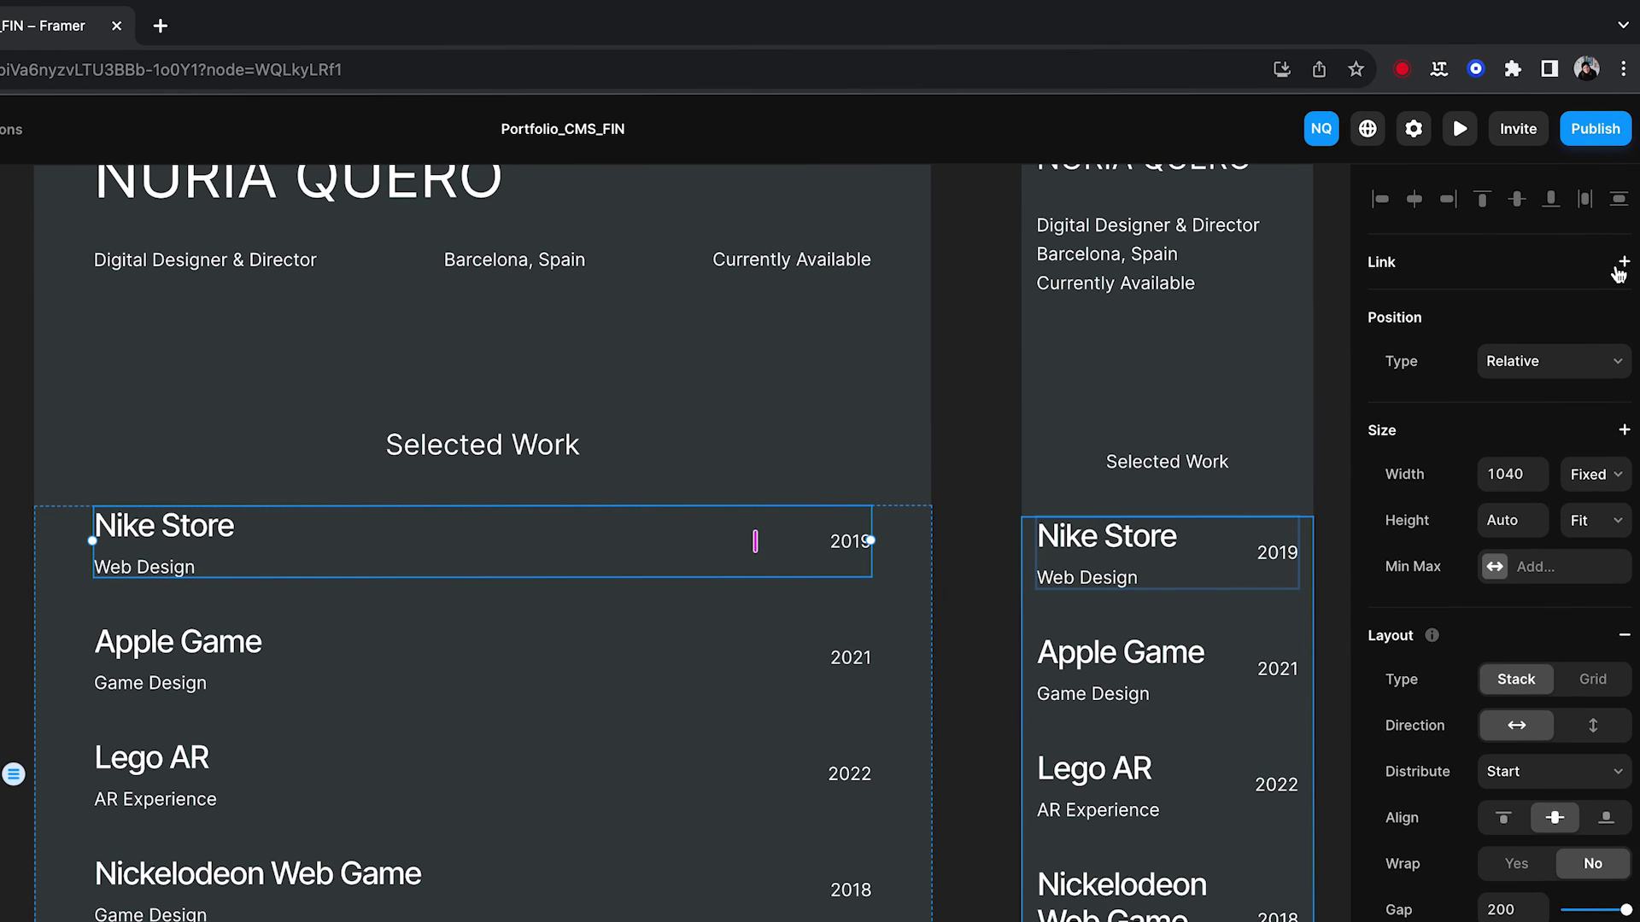
pyautogui.click(1619, 203)
pyautogui.click(1533, 234)
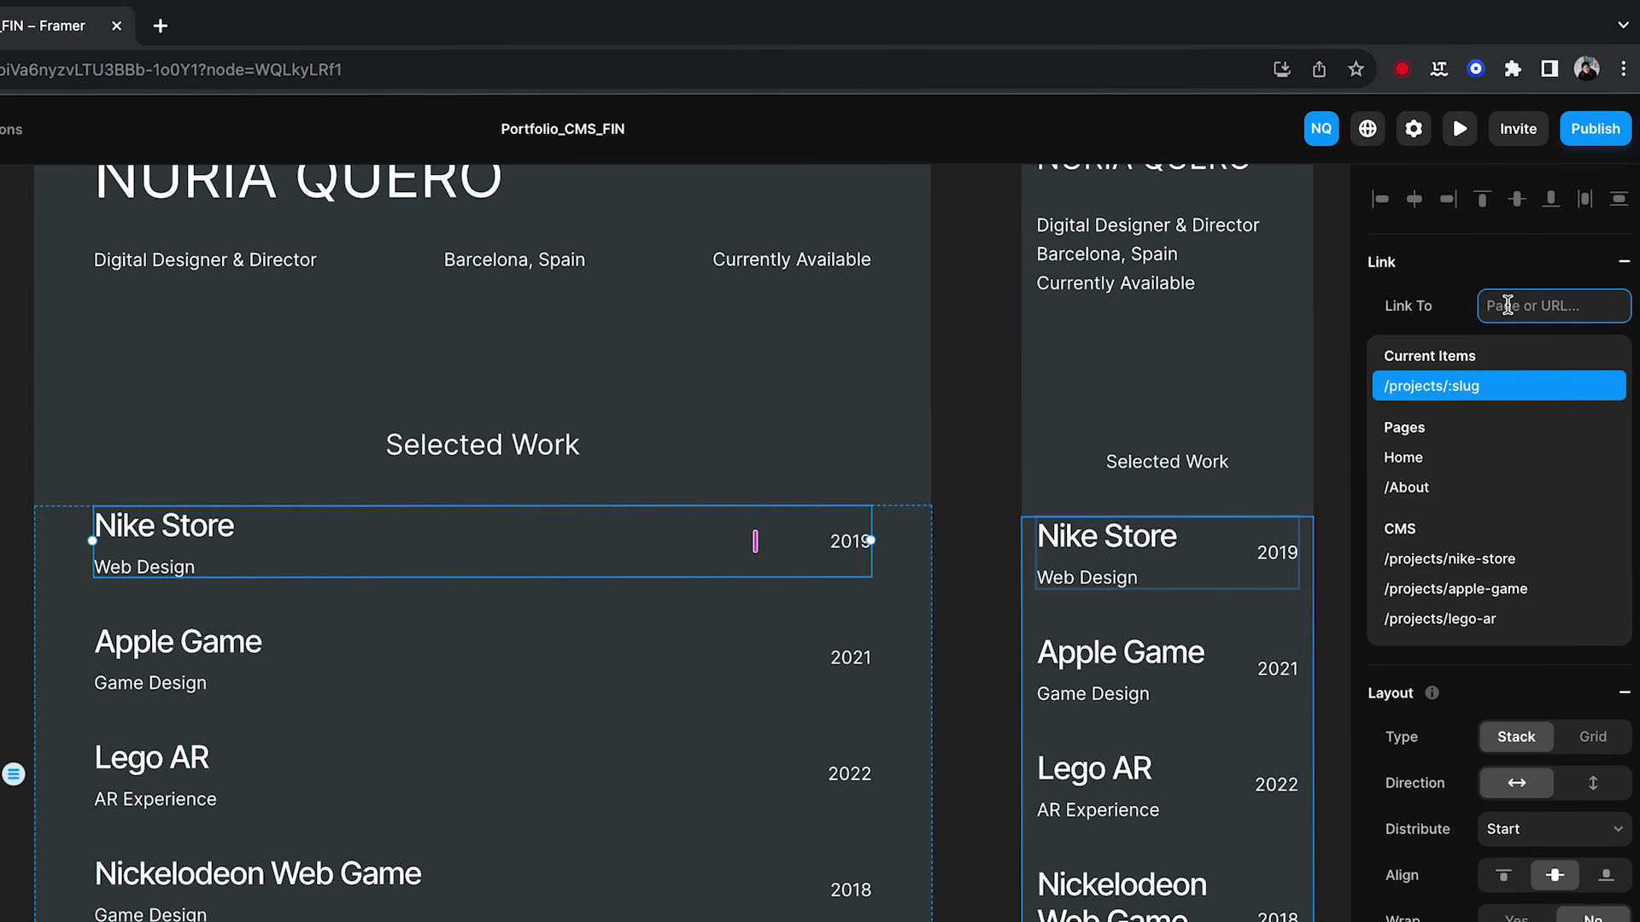
pyautogui.click(1494, 391)
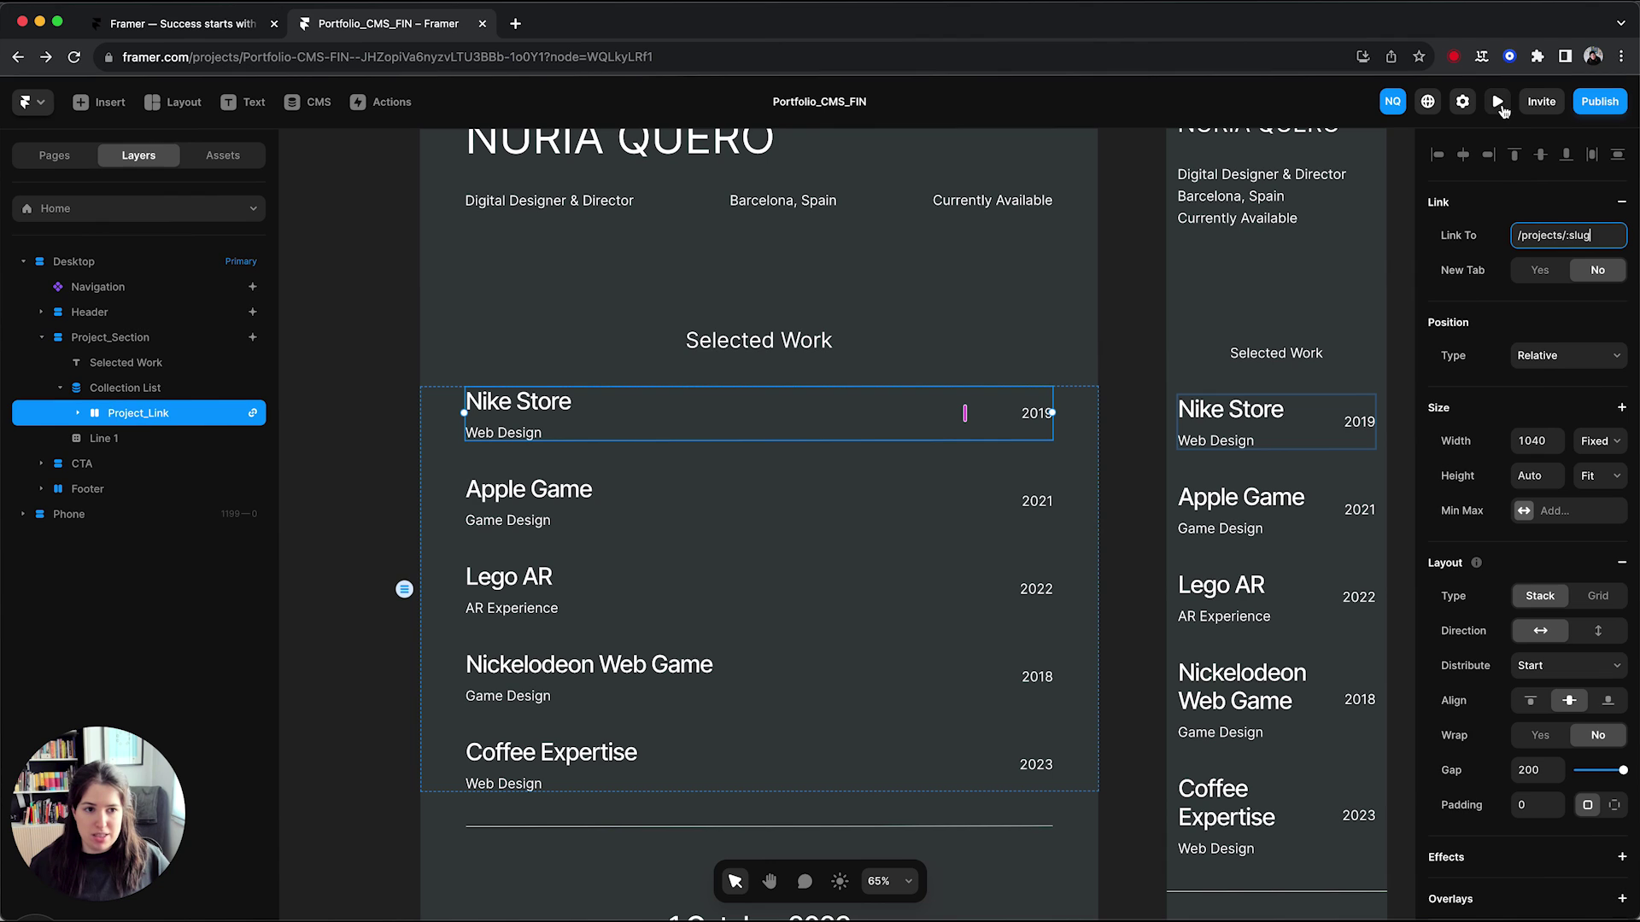
# In preview, open the Nike Store and Lego AR detail pages, returning home each time
pyautogui.click(1496, 101)
pyautogui.scroll(-2, 500, 470)
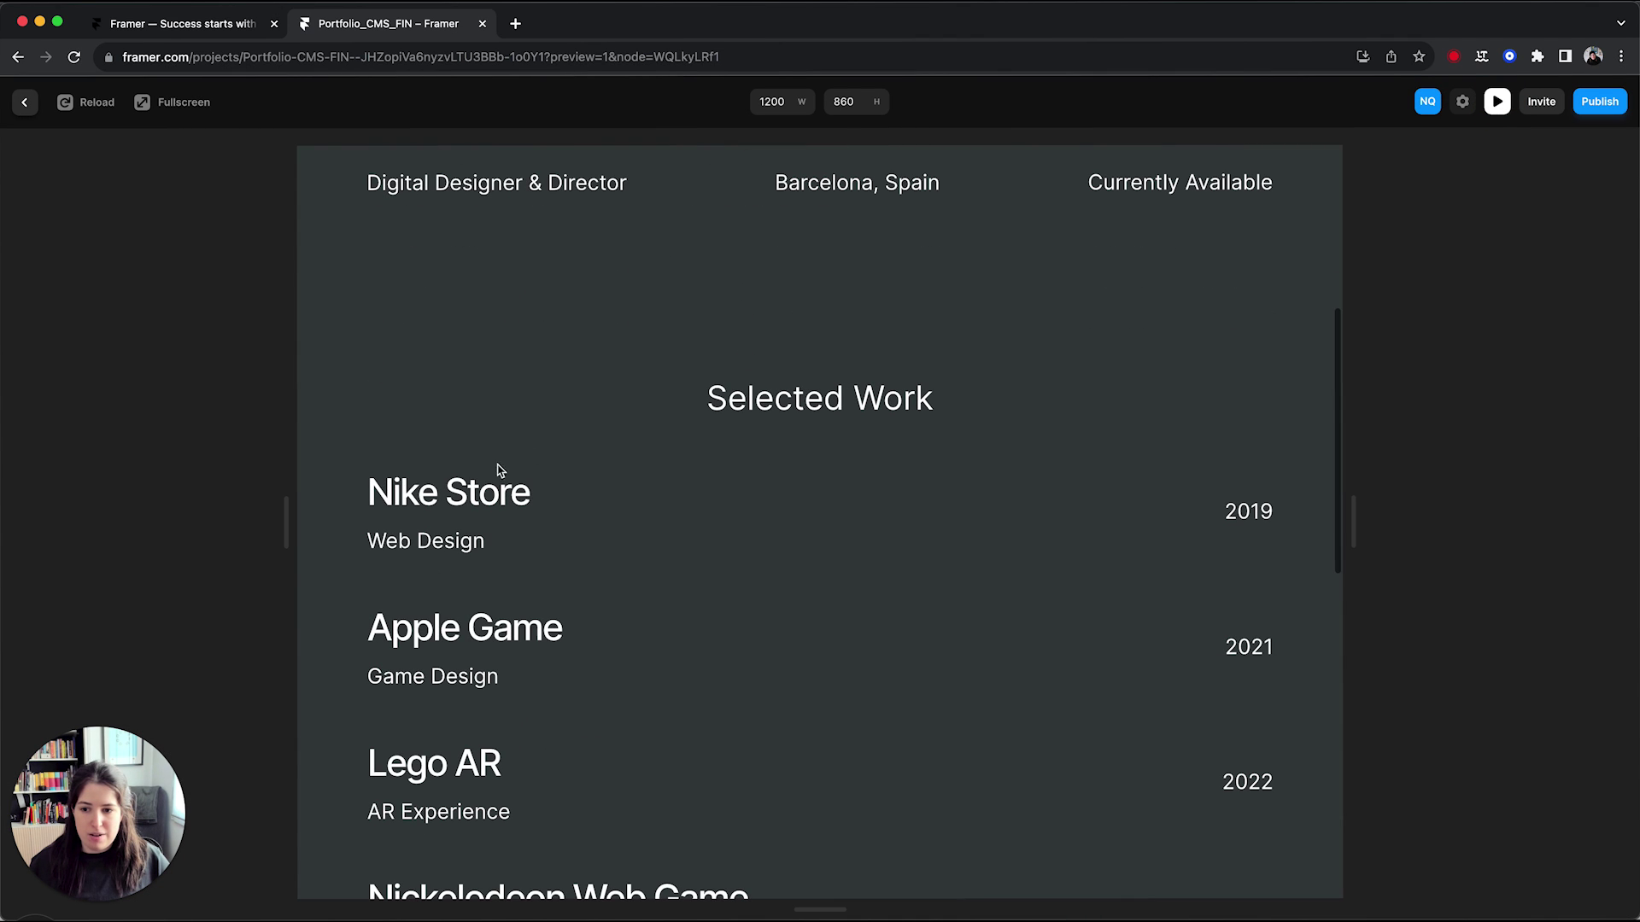
pyautogui.click(469, 518)
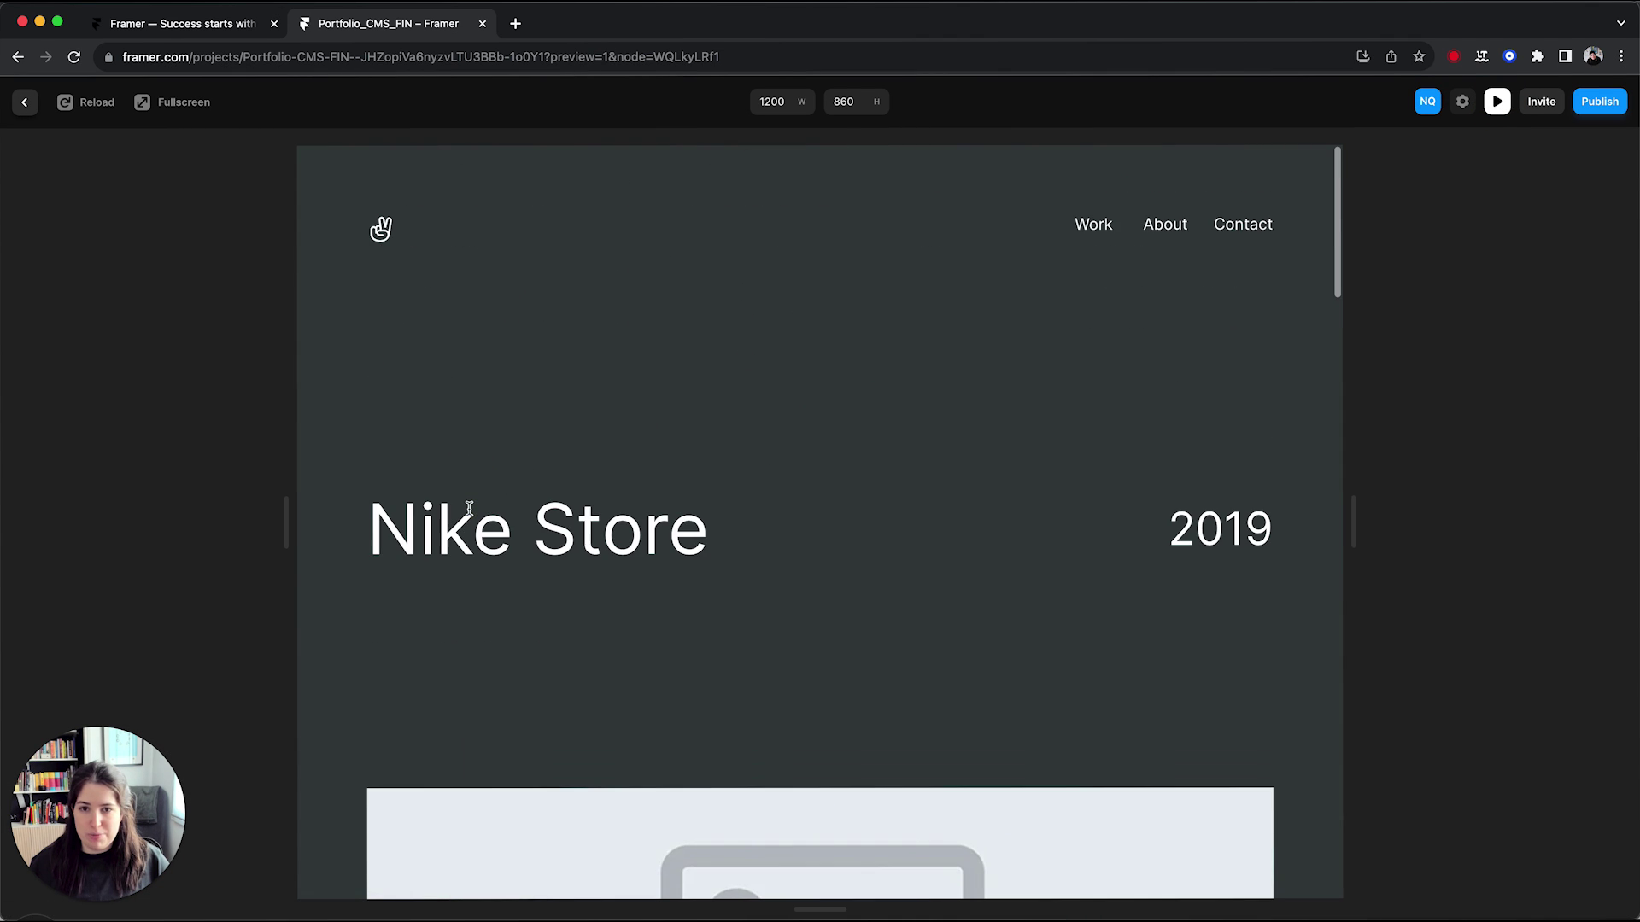
pyautogui.click(382, 229)
pyautogui.scroll(-5, 500, 355)
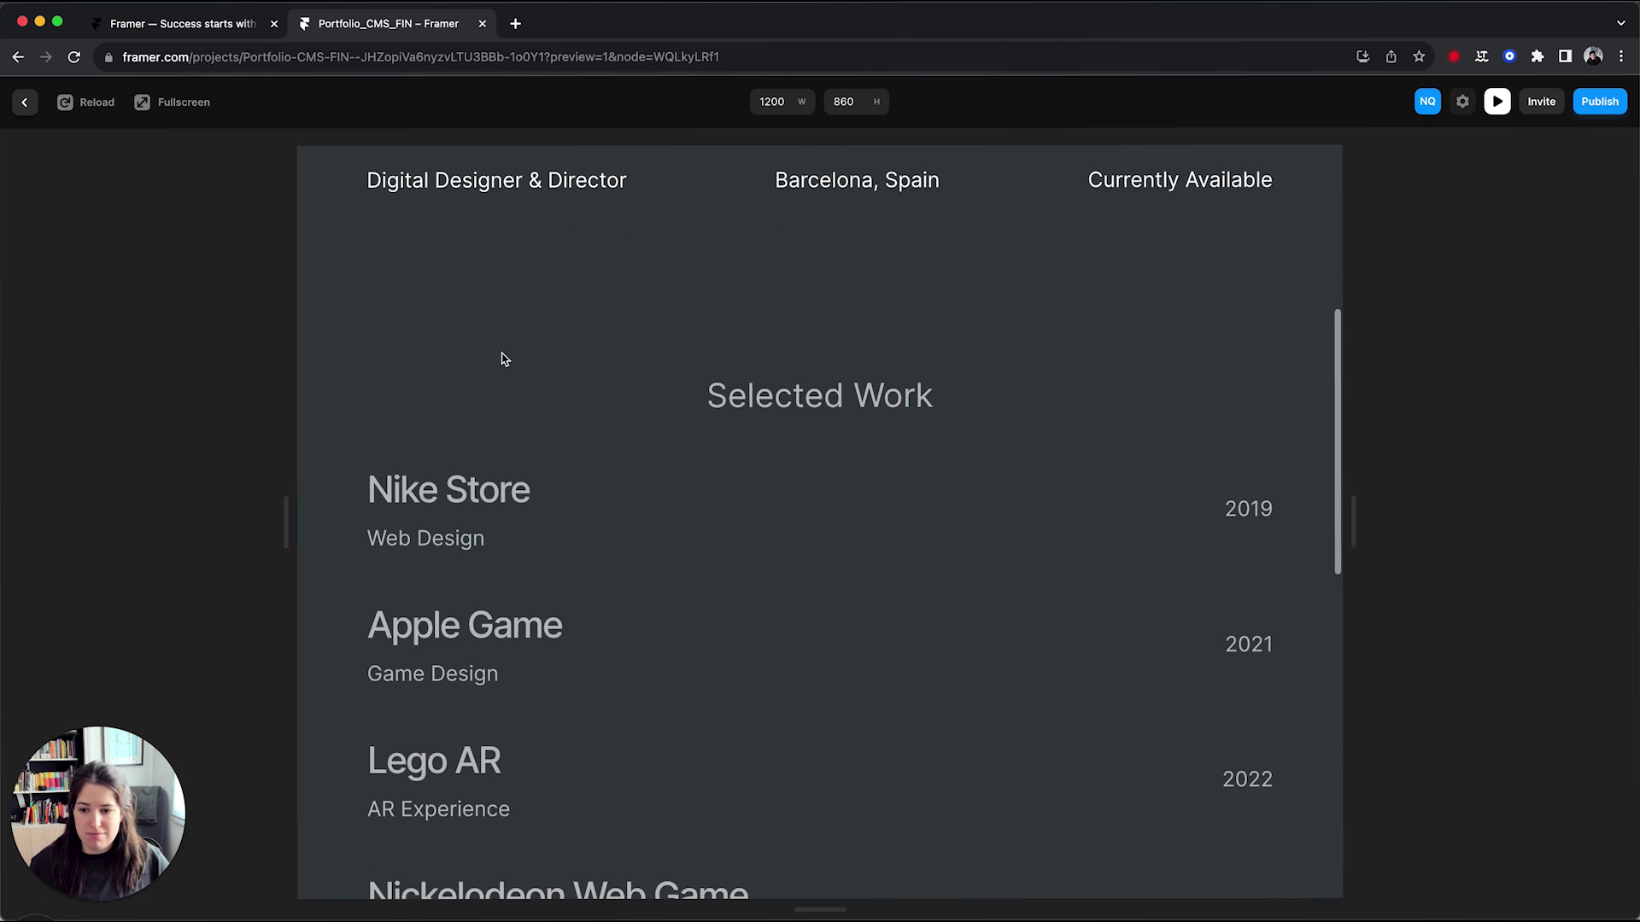
pyautogui.scroll(-3, 501, 357)
pyautogui.click(477, 472)
pyautogui.scroll(-4, 476, 473)
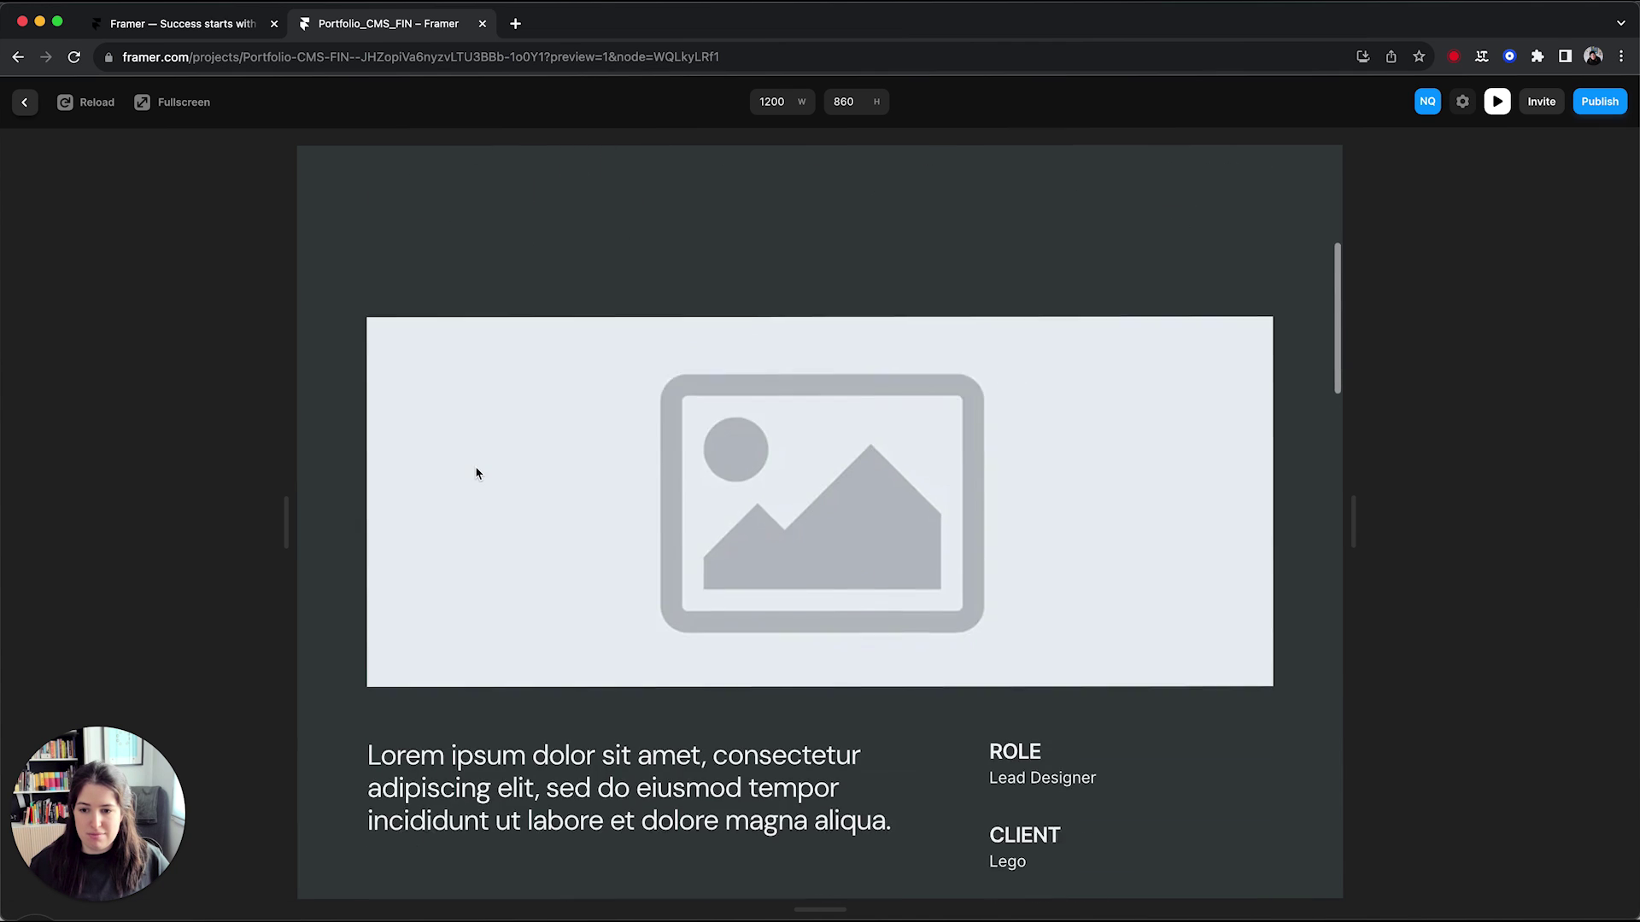
pyautogui.scroll(-5, 476, 474)
pyautogui.scroll(8, 477, 473)
pyautogui.click(381, 229)
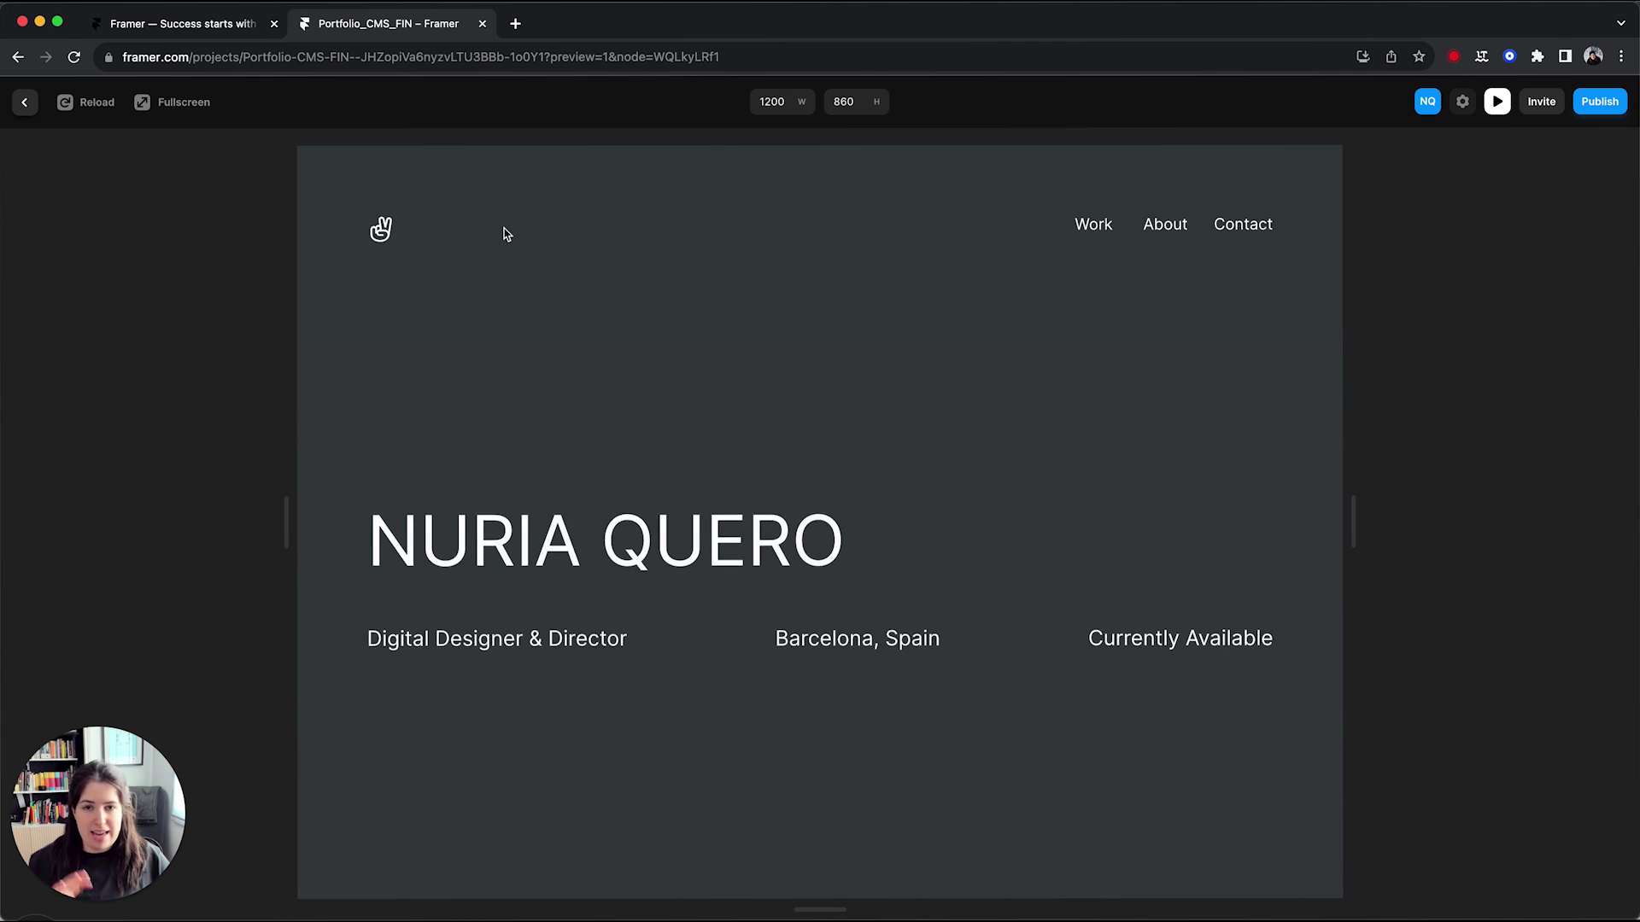
pyautogui.click(23, 108)
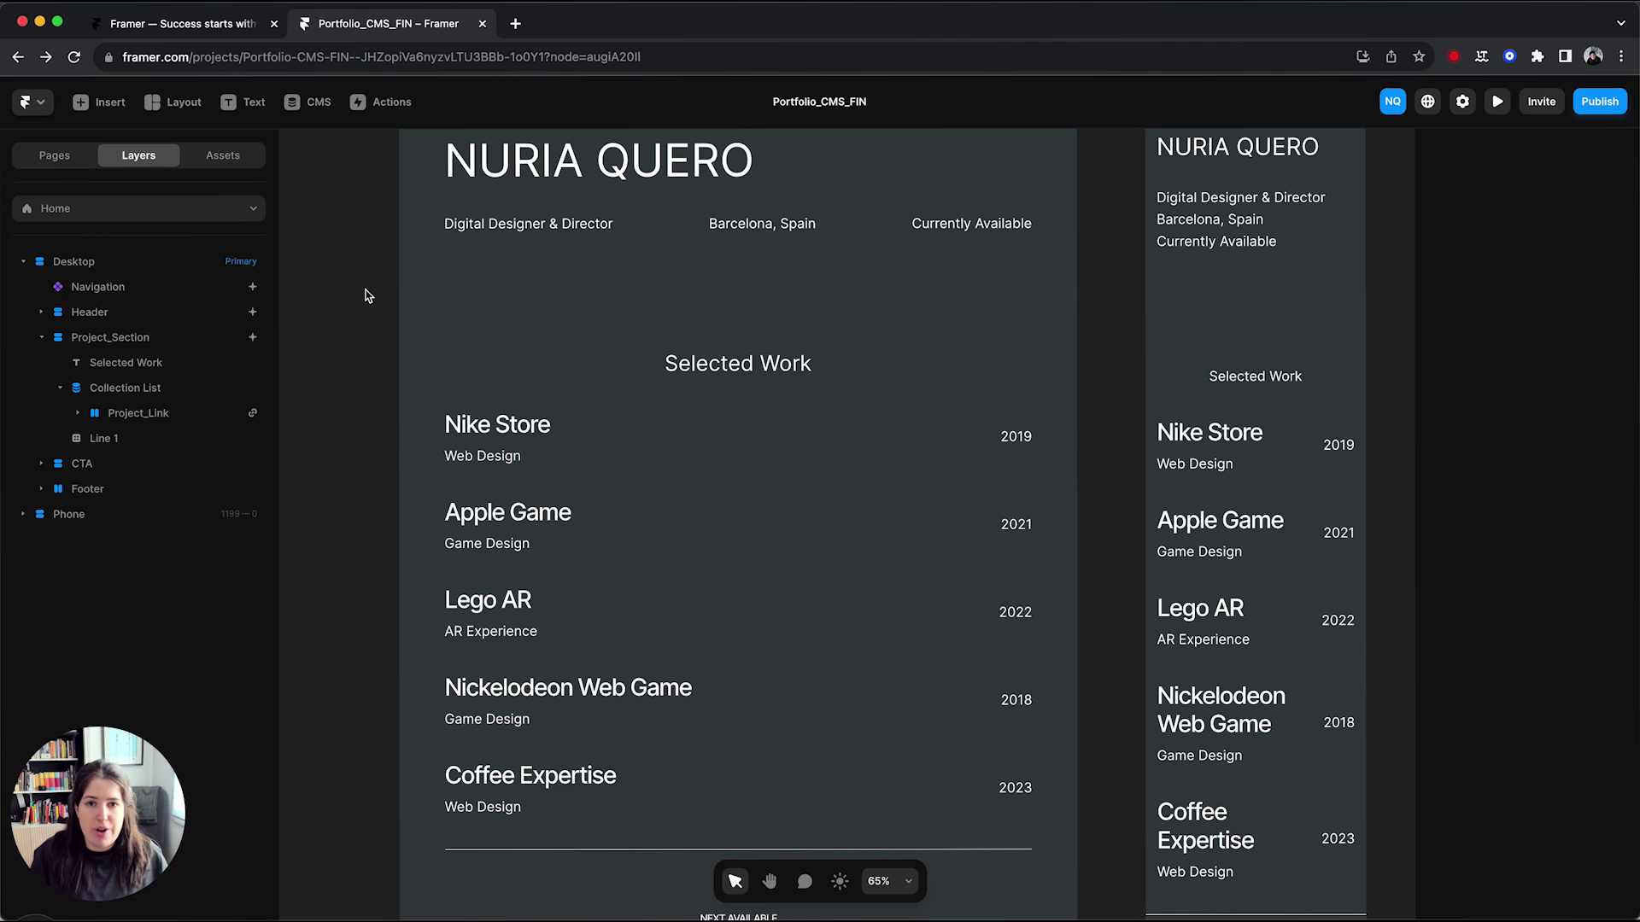
pyautogui.scroll(-1, 365, 296)
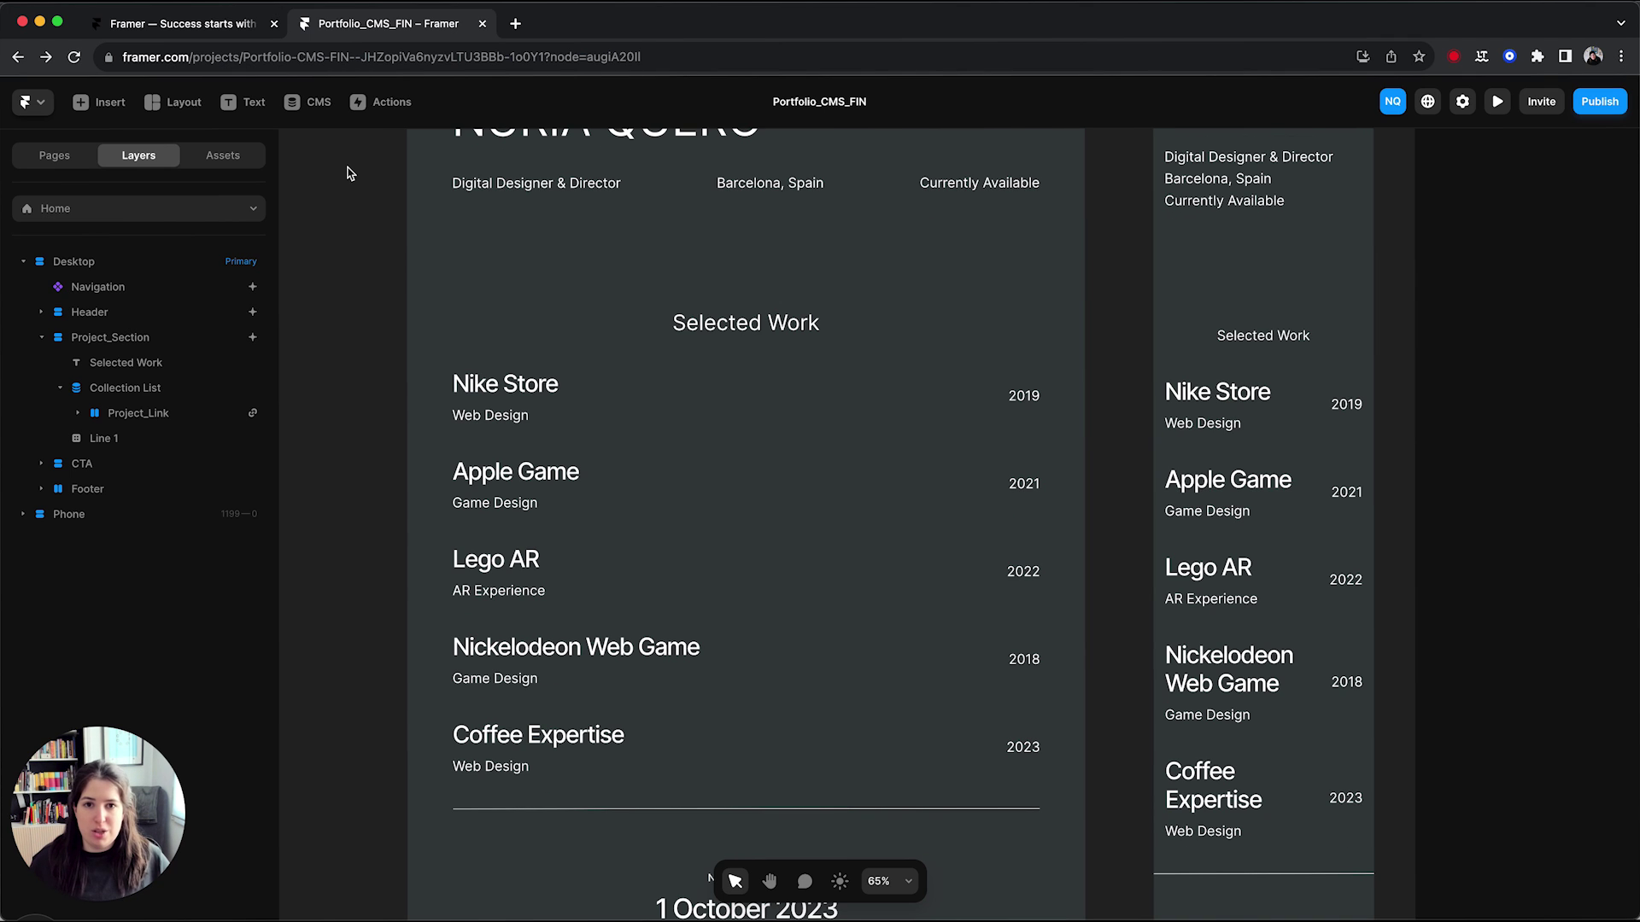
# Add and save a Fujifilm Website item: client Fujifilm, year 2023, role UX Designer
pyautogui.click(308, 102)
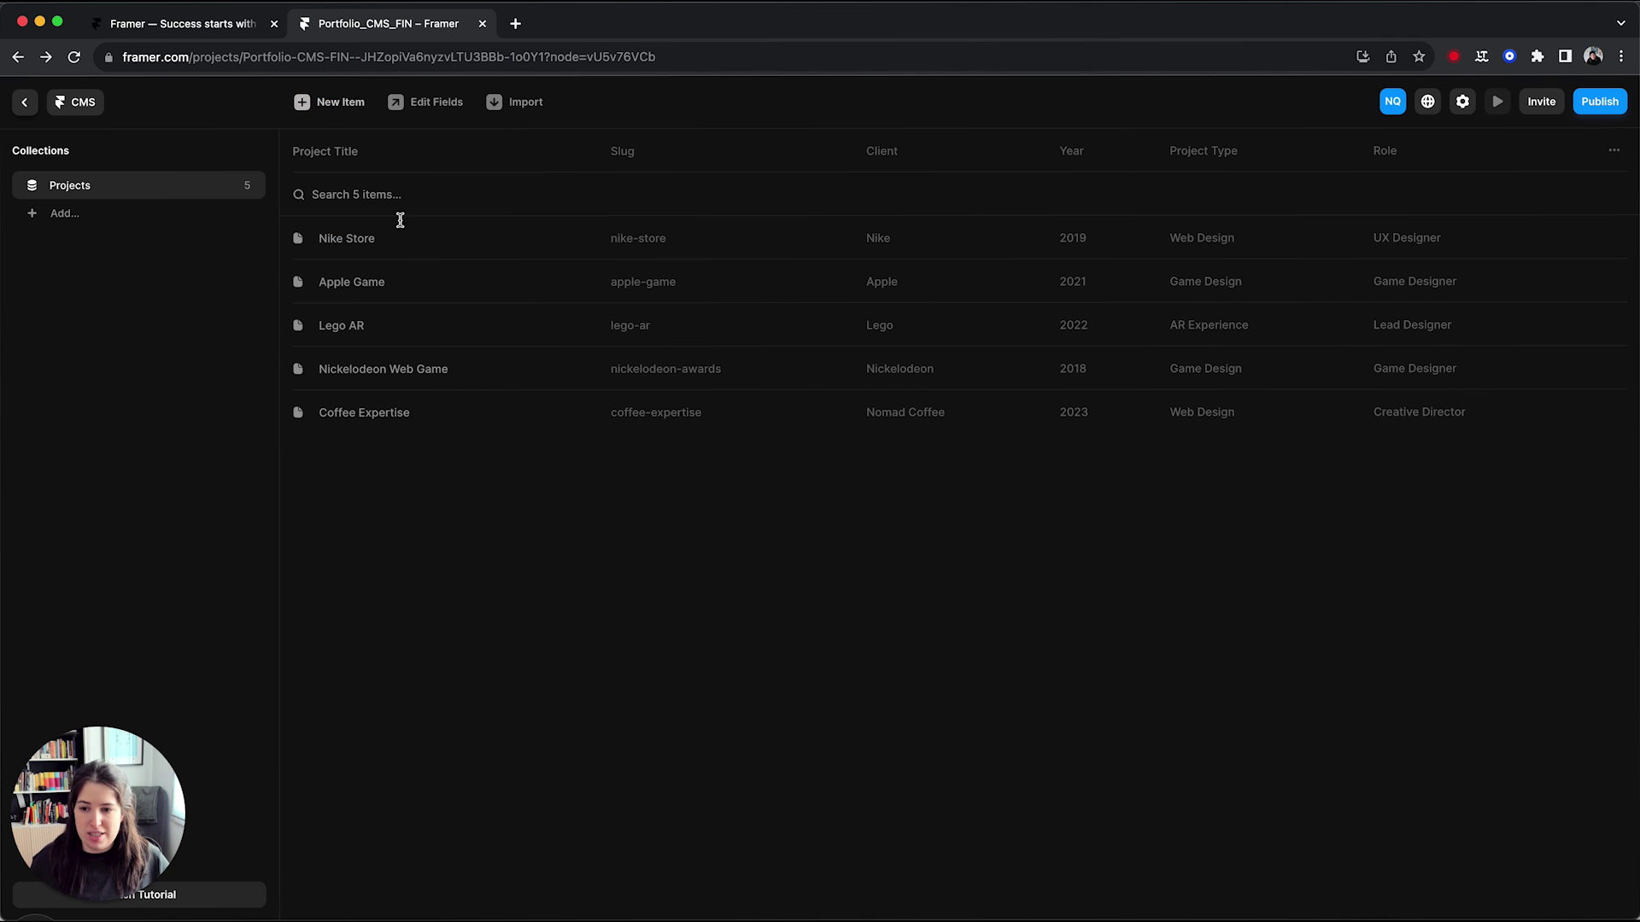
pyautogui.click(333, 102)
pyautogui.click(981, 193)
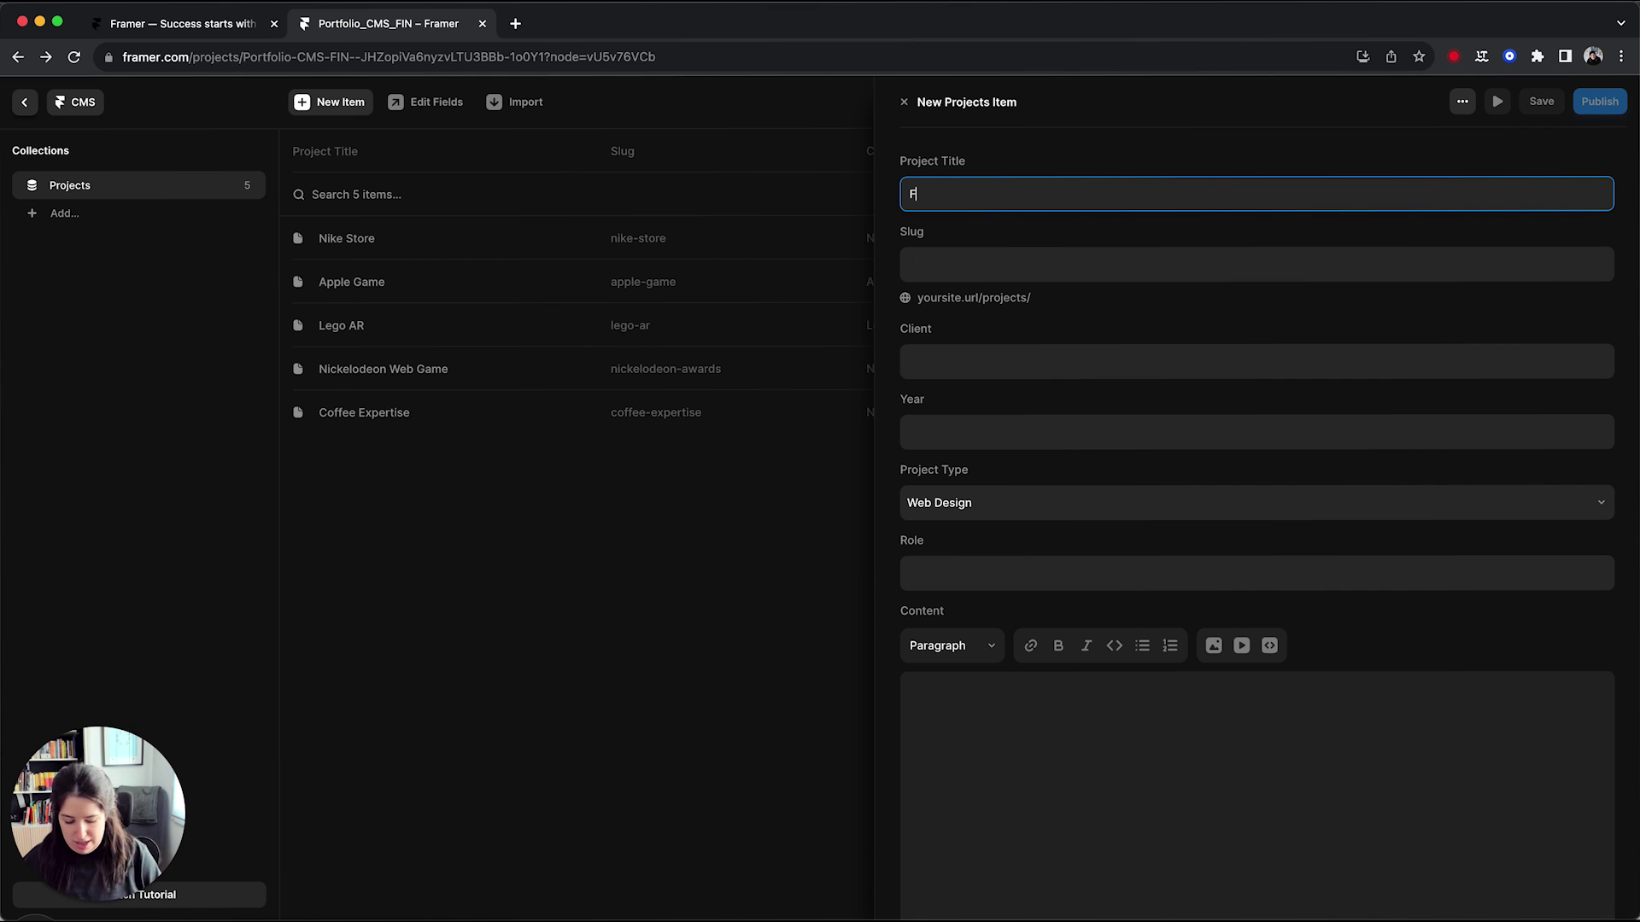
pyautogui.write('Fi')
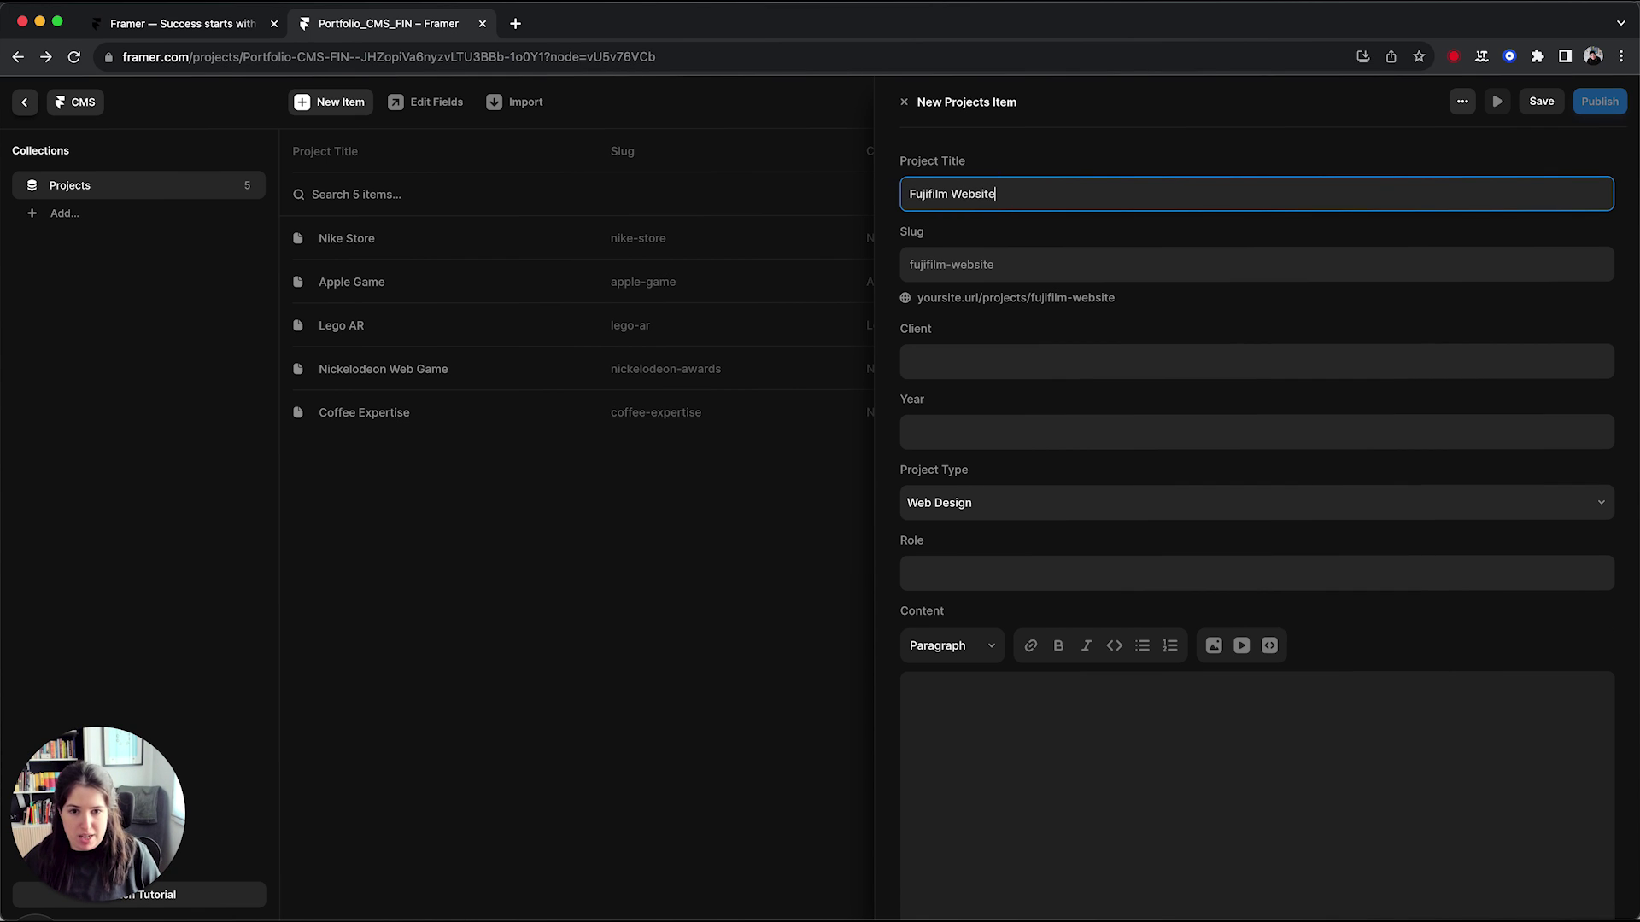
pyautogui.press('Tab')
pyautogui.press('Tab')
pyautogui.write('Fujifilm')
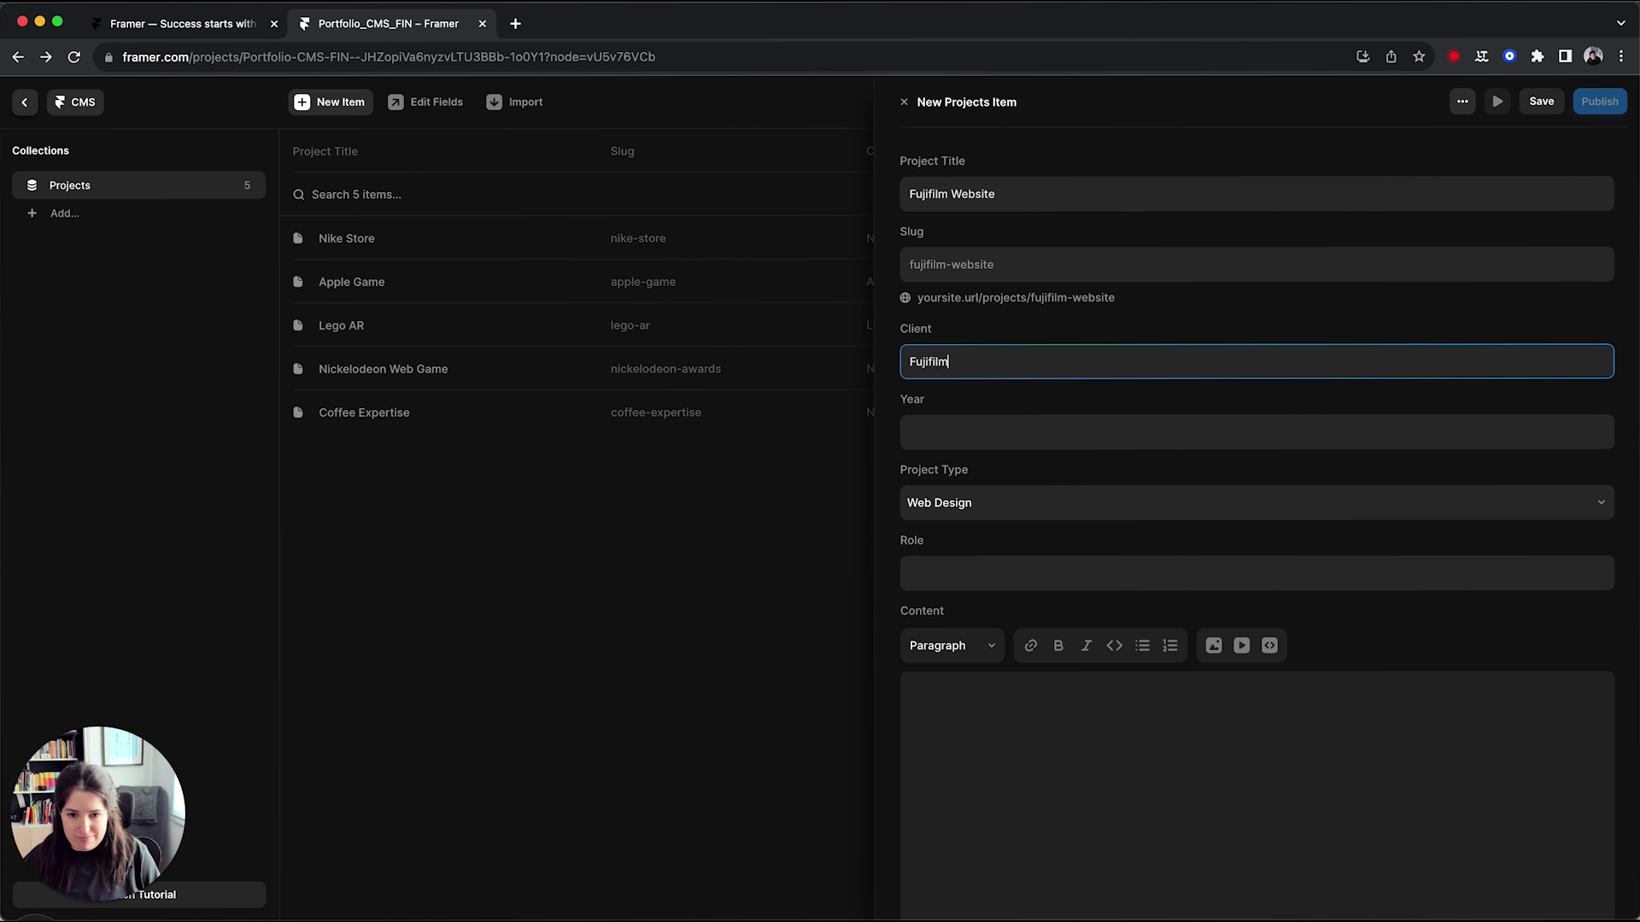
pyautogui.press('Tab')
pyautogui.write('2023')
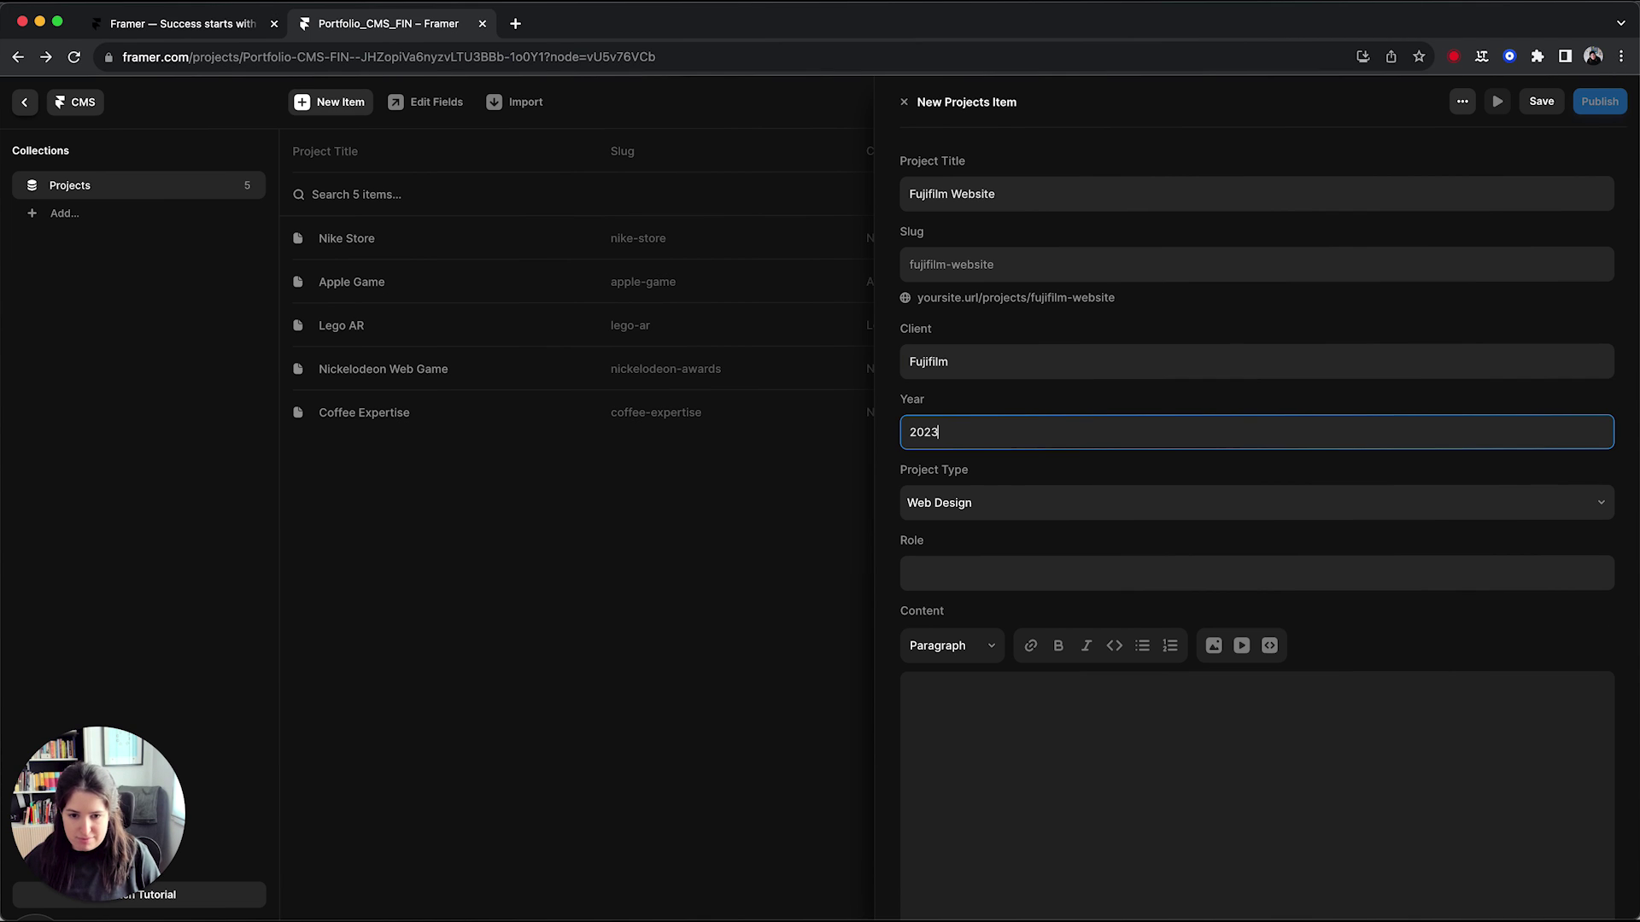
pyautogui.press('Tab')
pyautogui.press('Tab')
pyautogui.write('UX Designer')
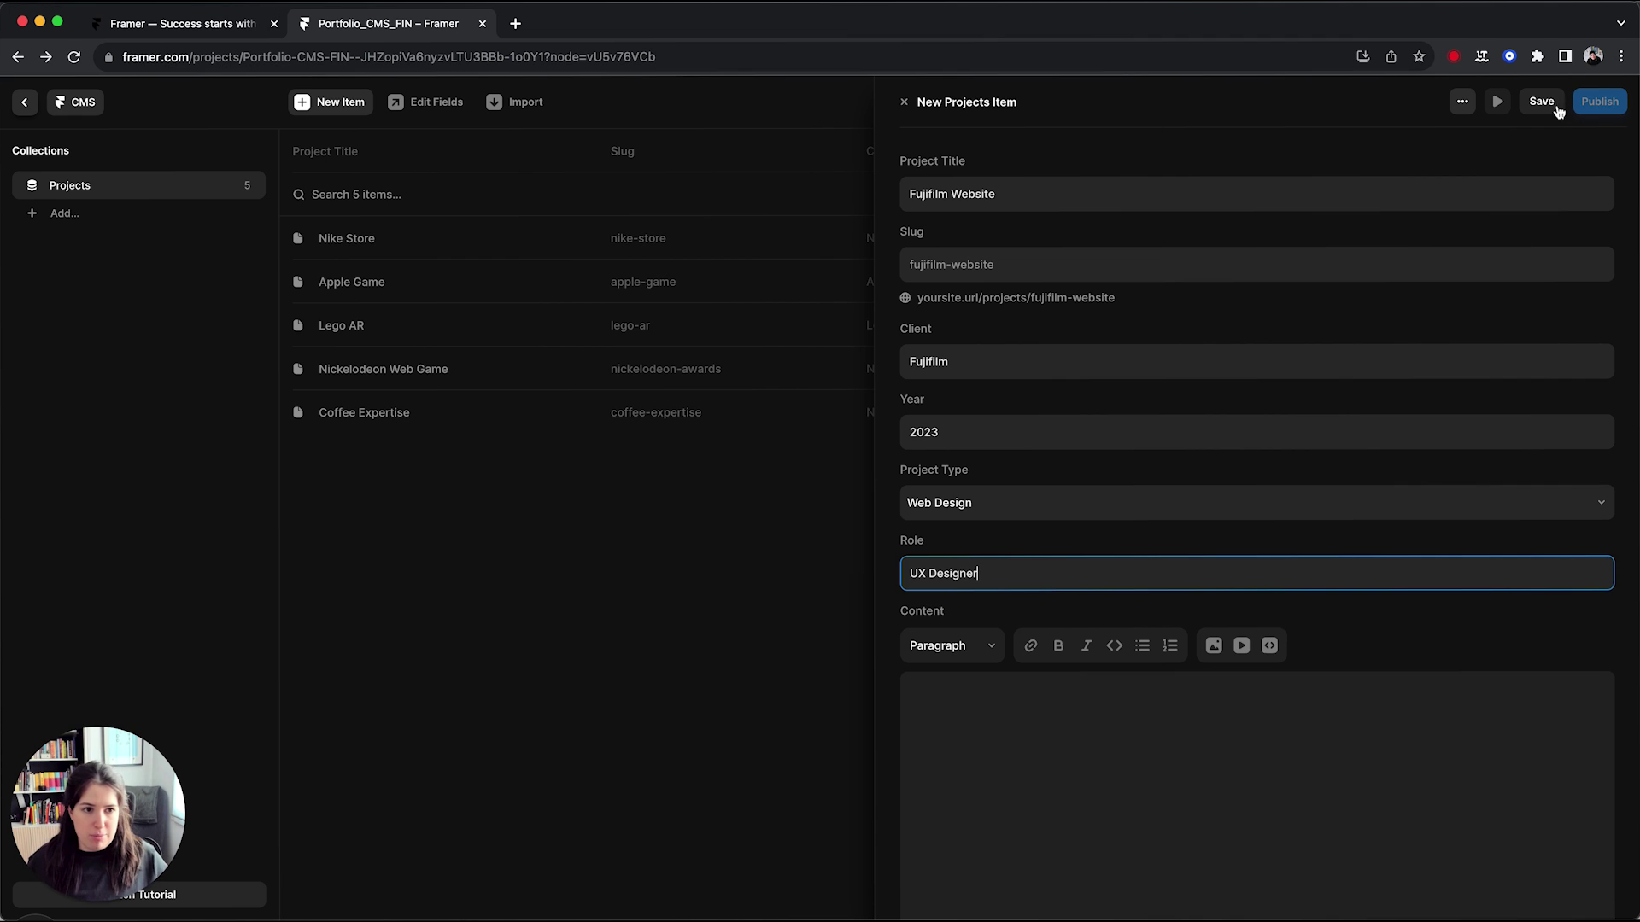
pyautogui.click(1542, 102)
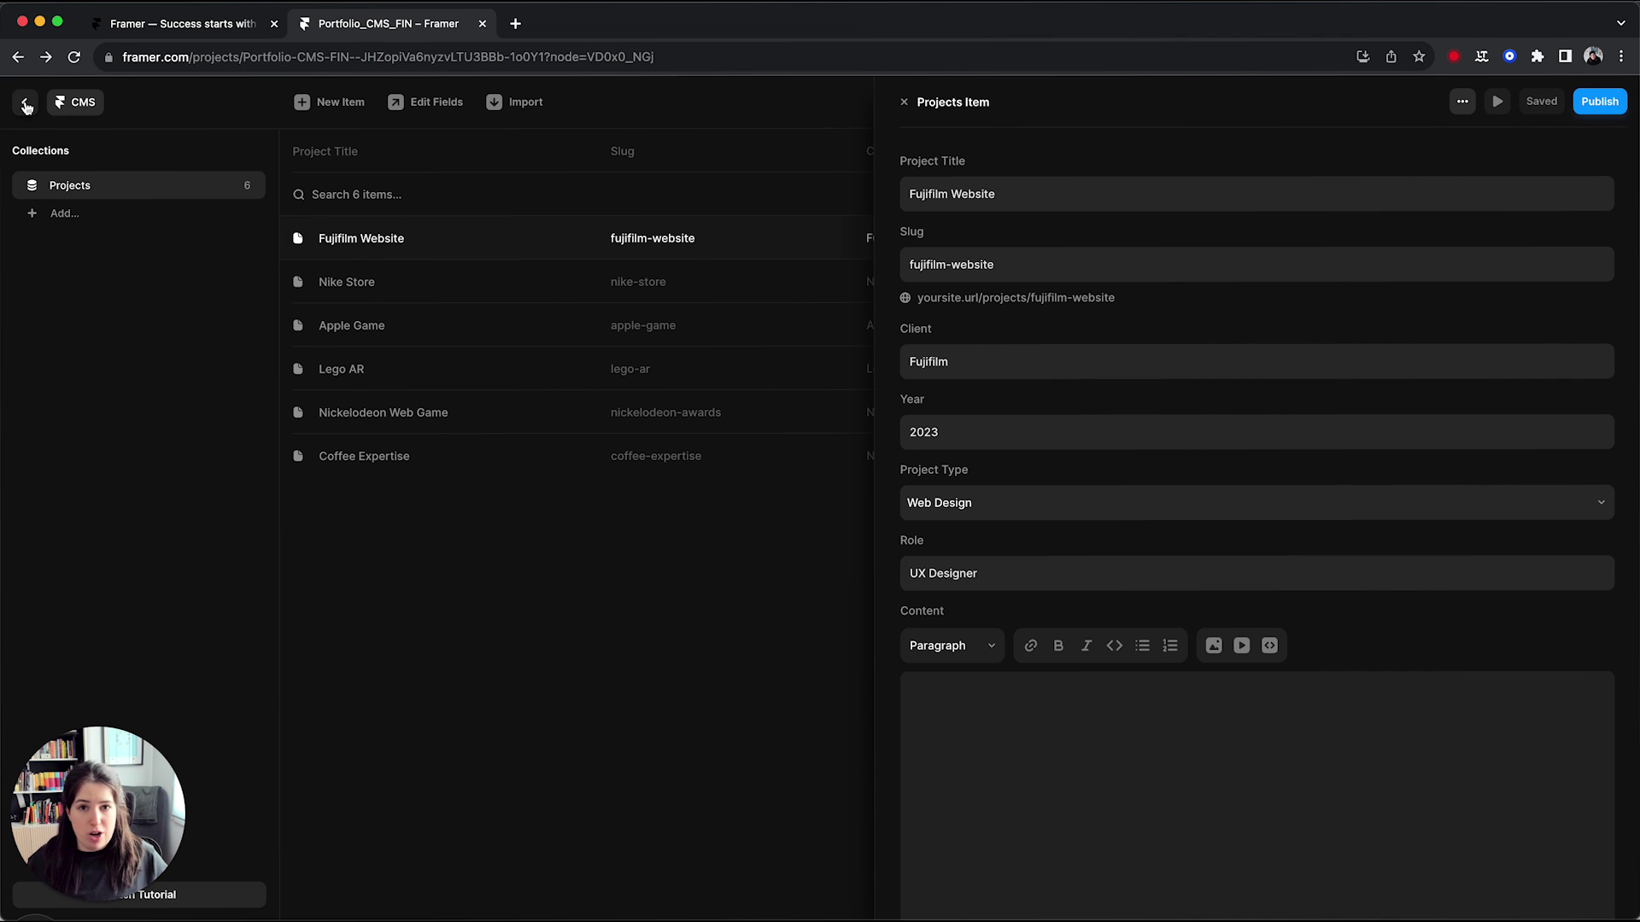
pyautogui.click(26, 105)
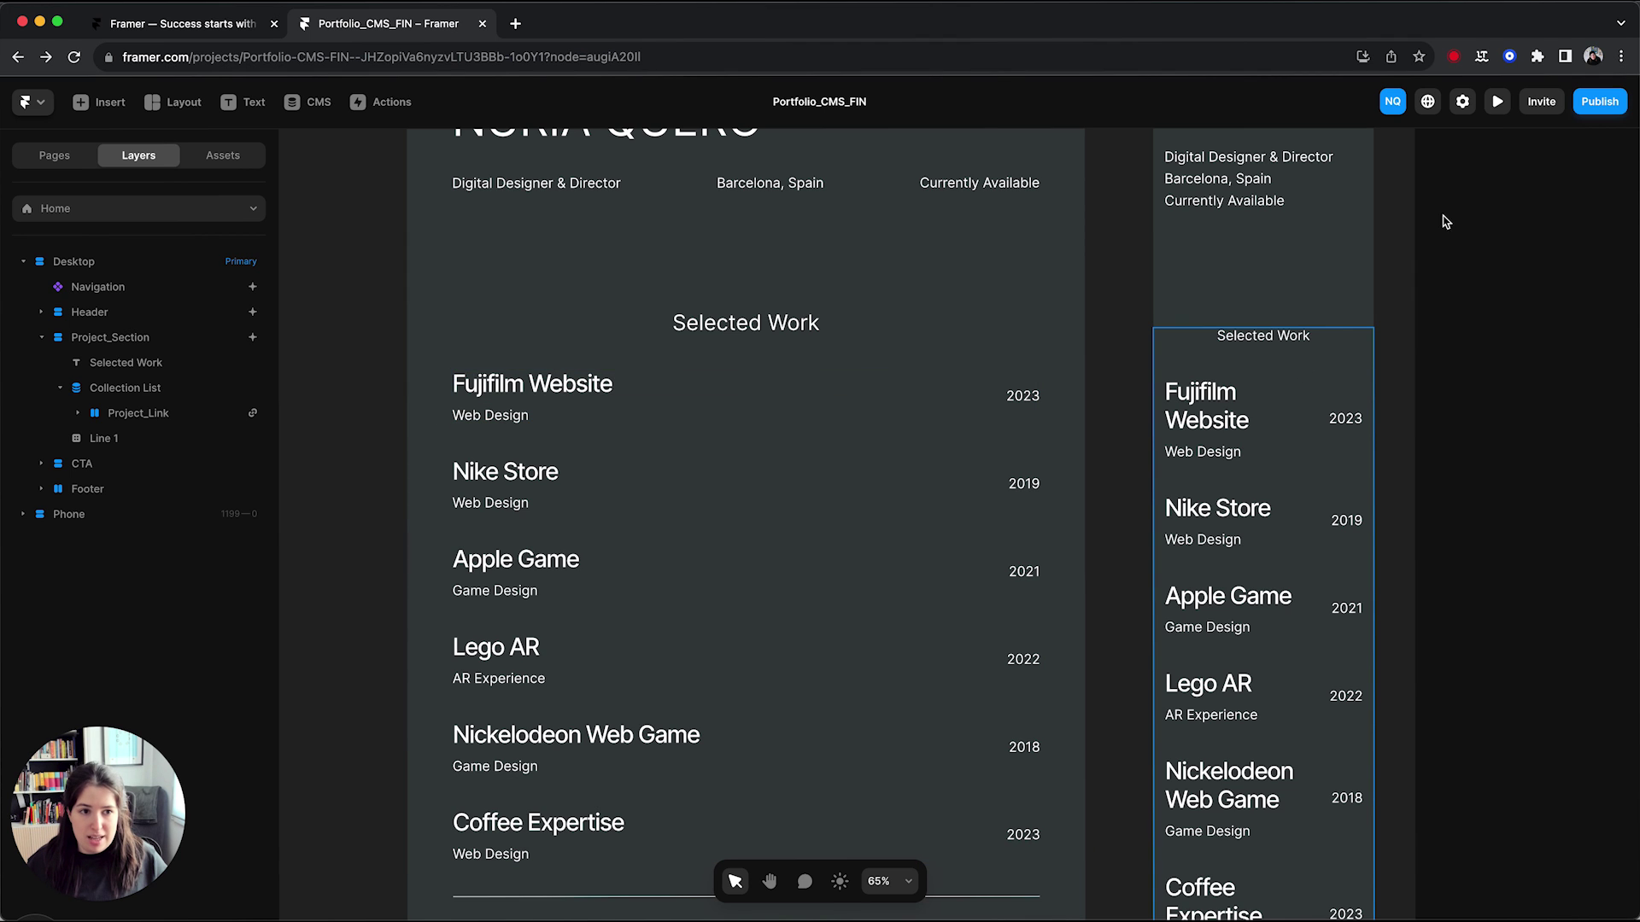
# Preview the site and open the Fujifilm Website detail page from its row
pyautogui.click(1497, 101)
pyautogui.scroll(-1, 692, 415)
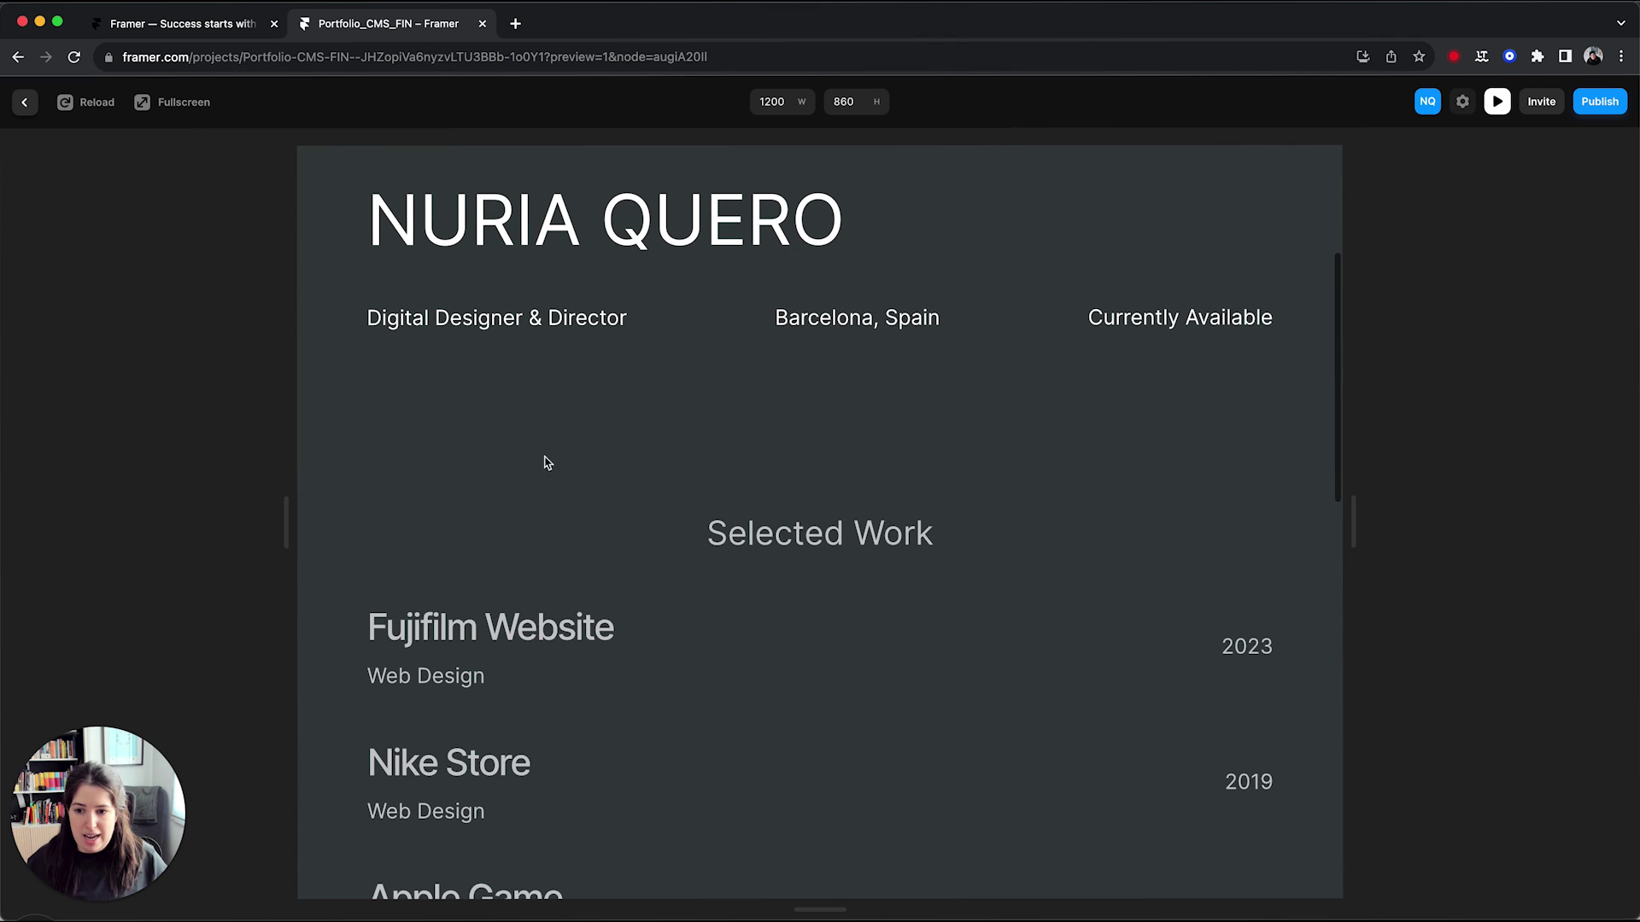
pyautogui.scroll(-1, 542, 461)
pyautogui.scroll(-1, 458, 593)
pyautogui.click(488, 531)
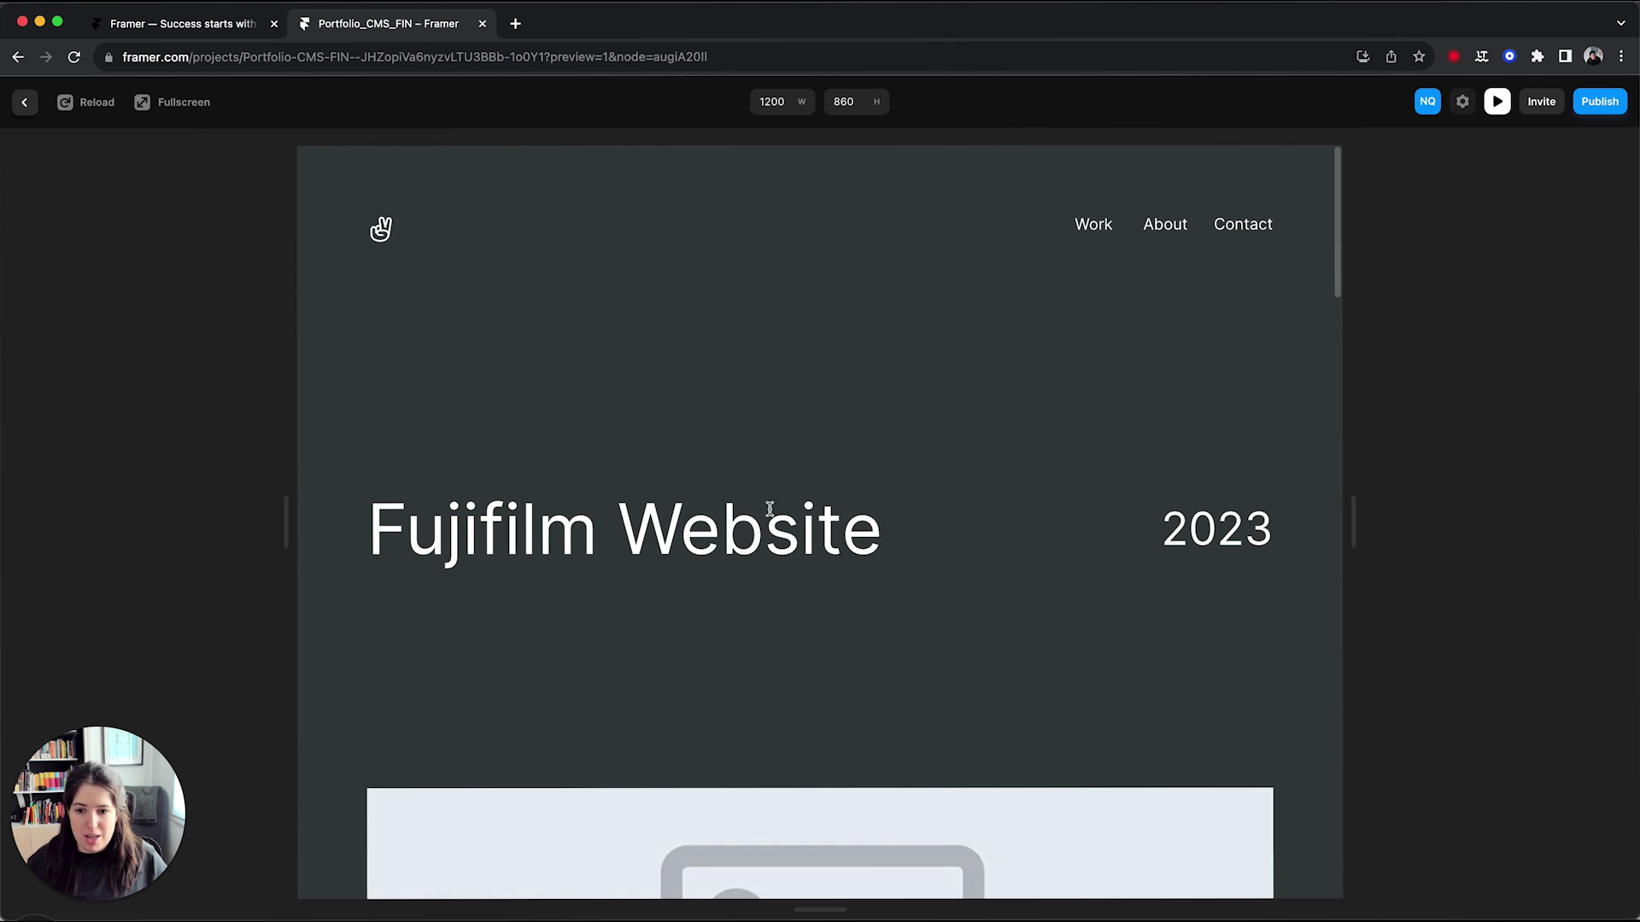
pyautogui.scroll(-1, 924, 509)
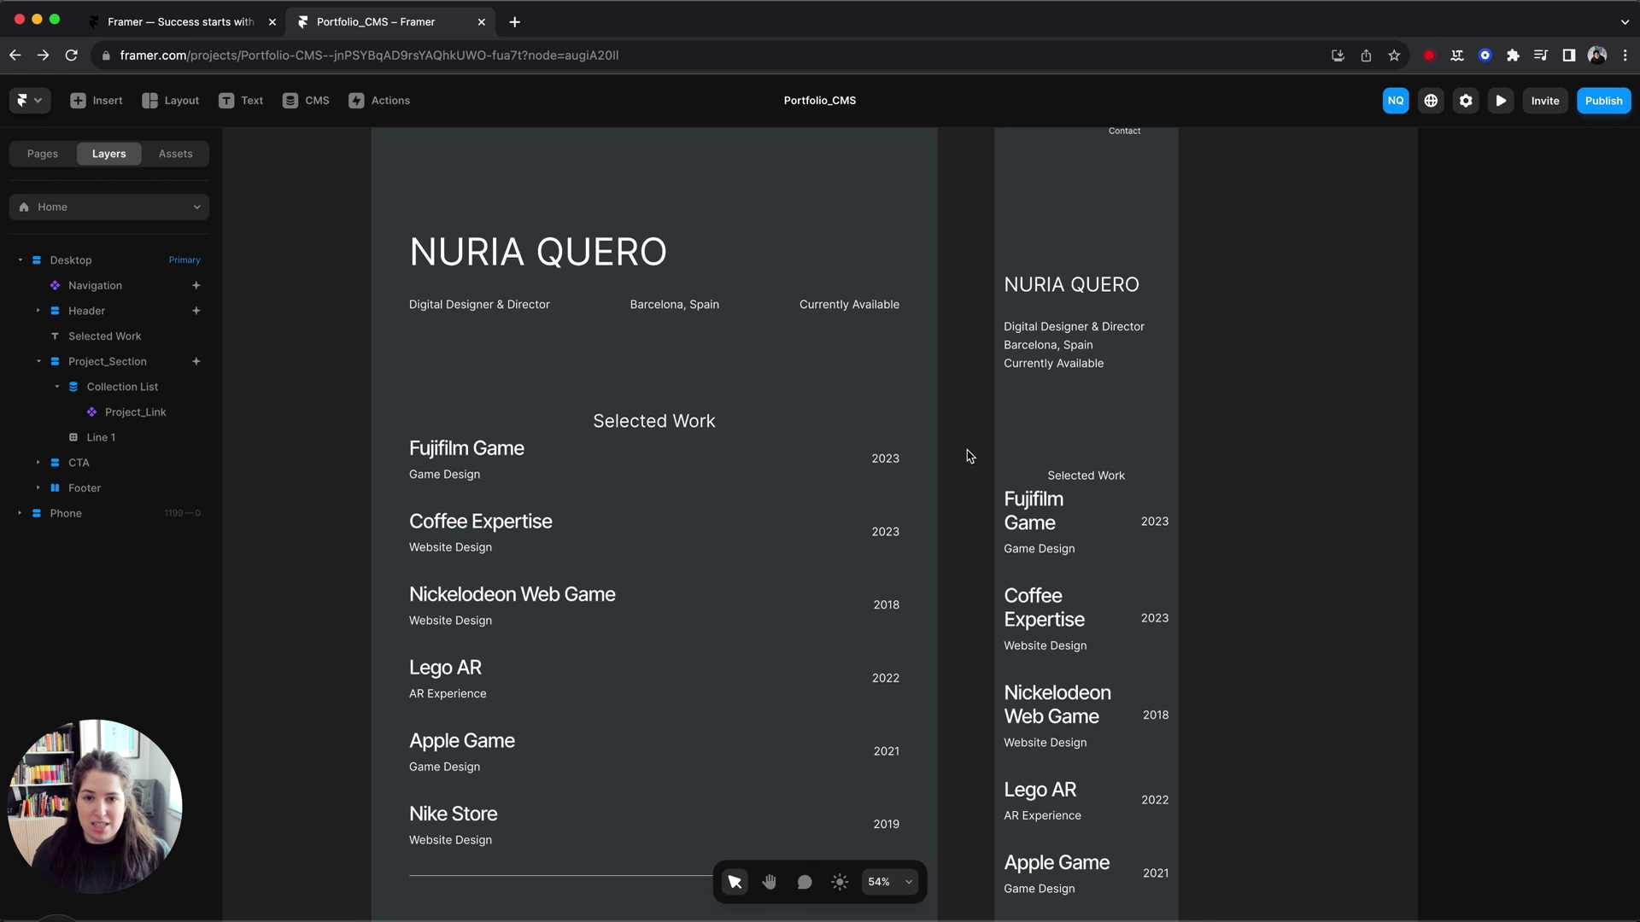
pyautogui.scroll(-2, 850, 385)
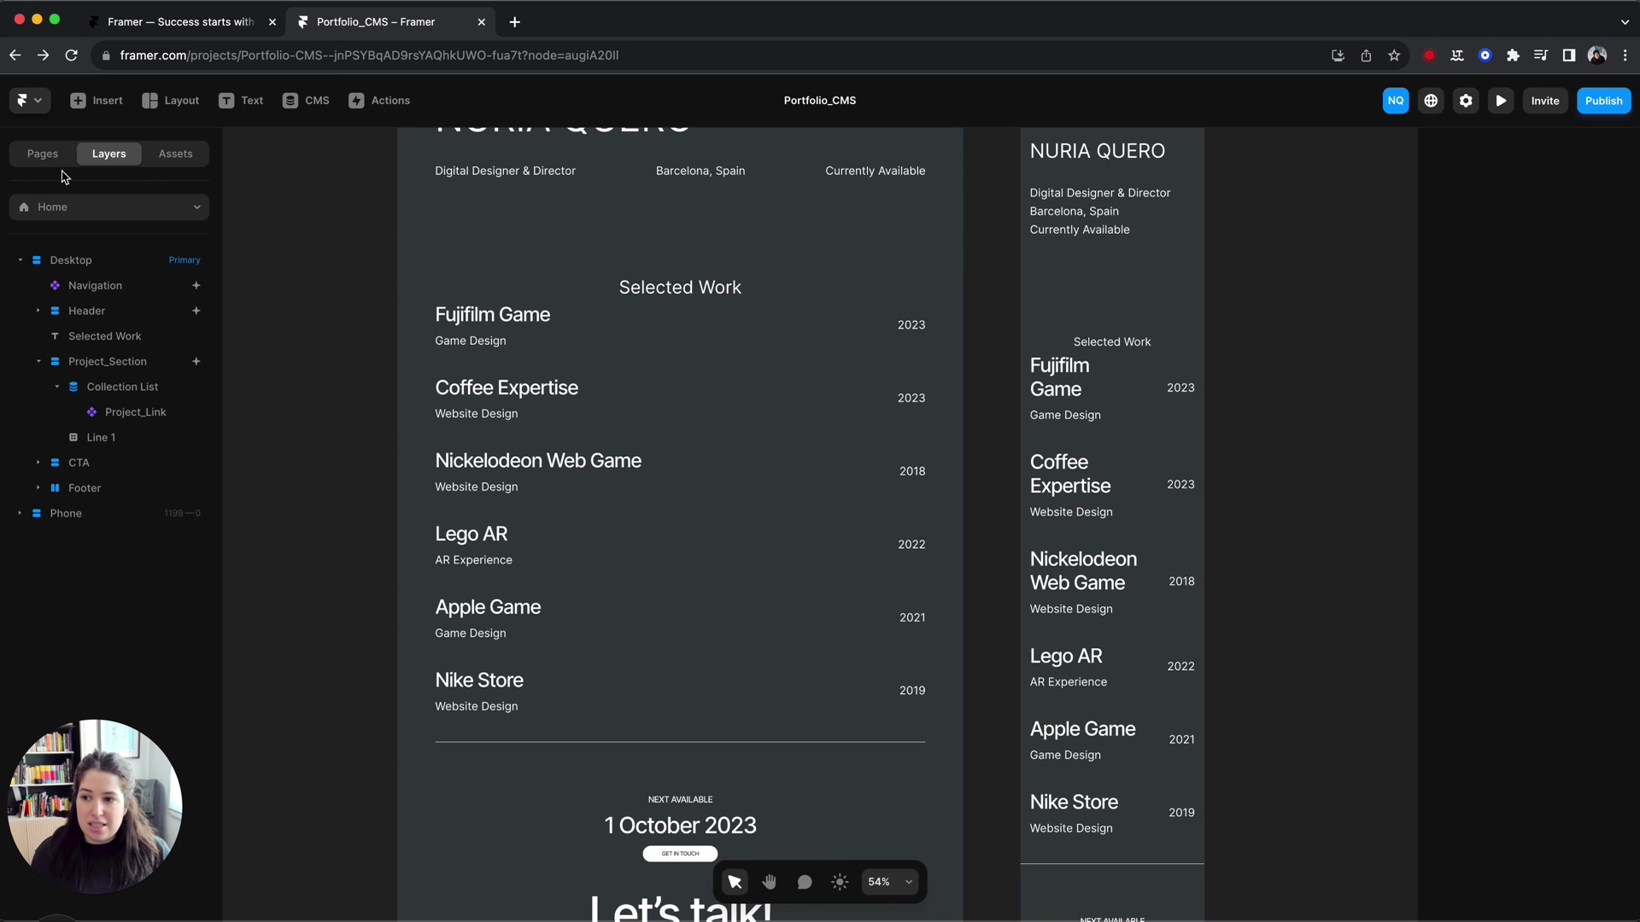
# Open the Projects Pages CMS detail page and select its hero image placeholder
pyautogui.click(42, 153)
pyautogui.click(103, 375)
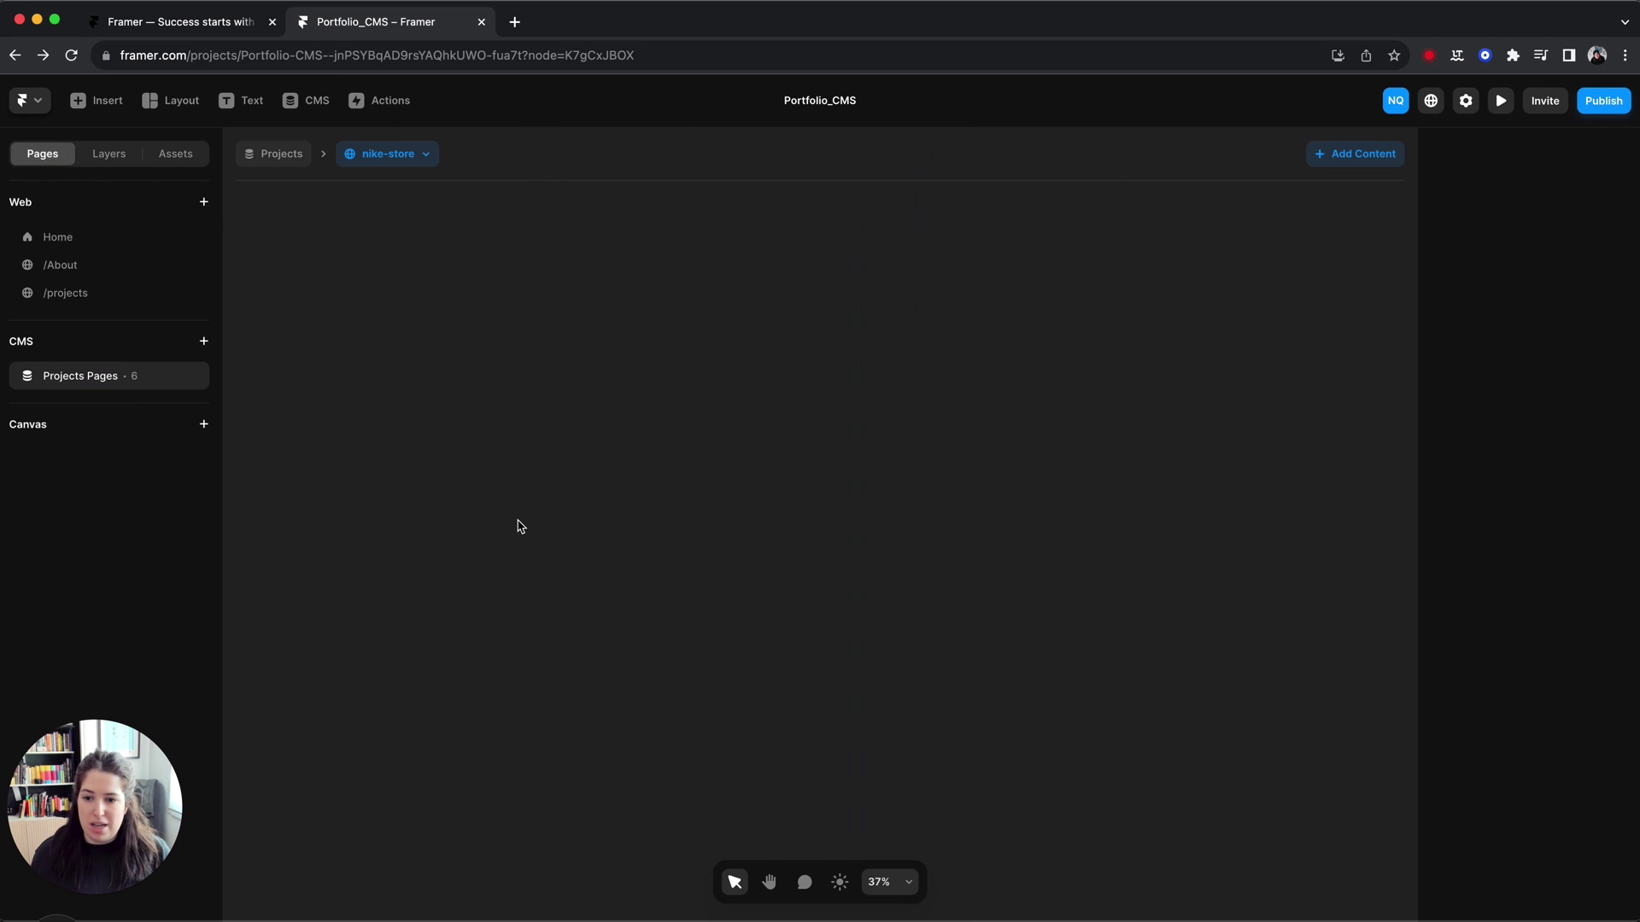
pyautogui.scroll(-1, 692, 583)
pyautogui.scroll(-2, 693, 587)
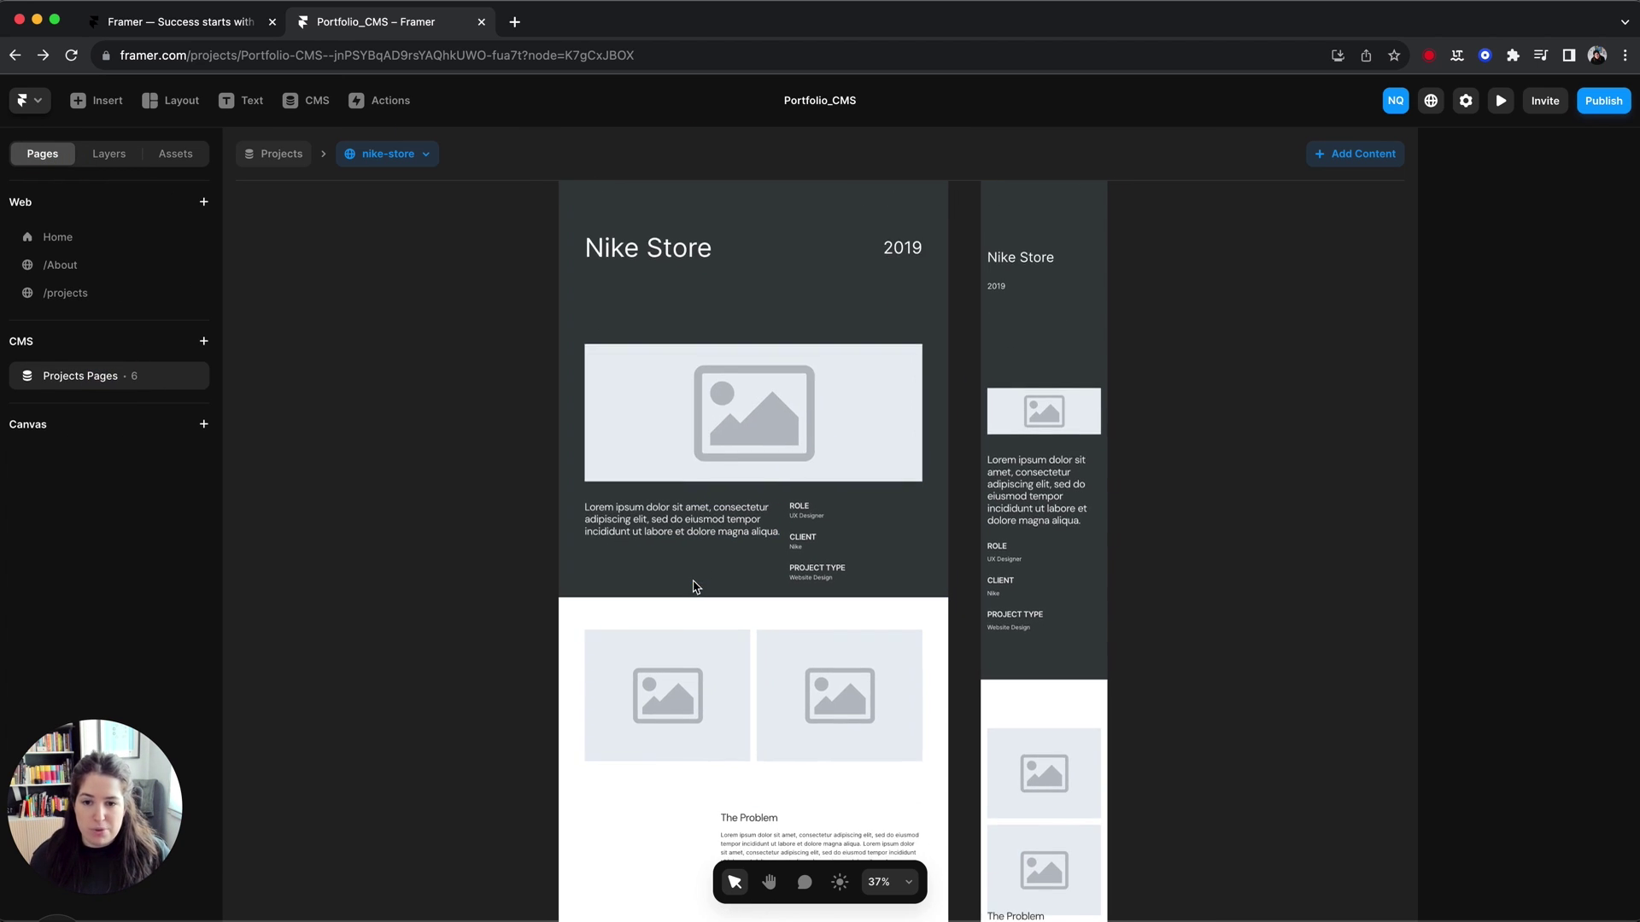
pyautogui.click(812, 402)
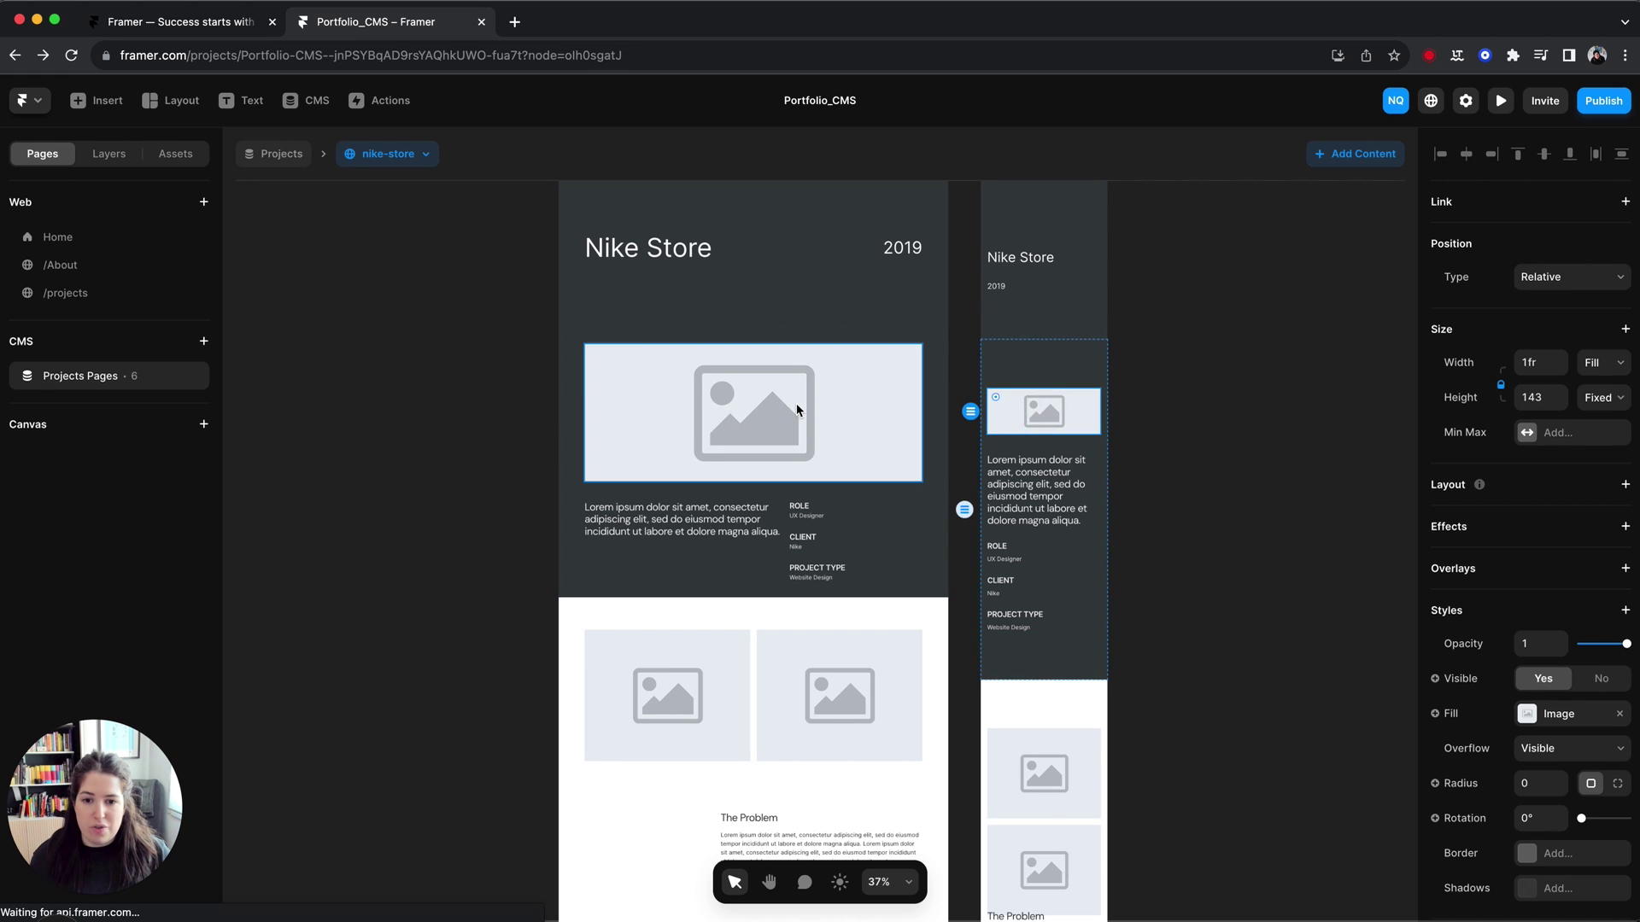
pyautogui.scroll(-4, 798, 409)
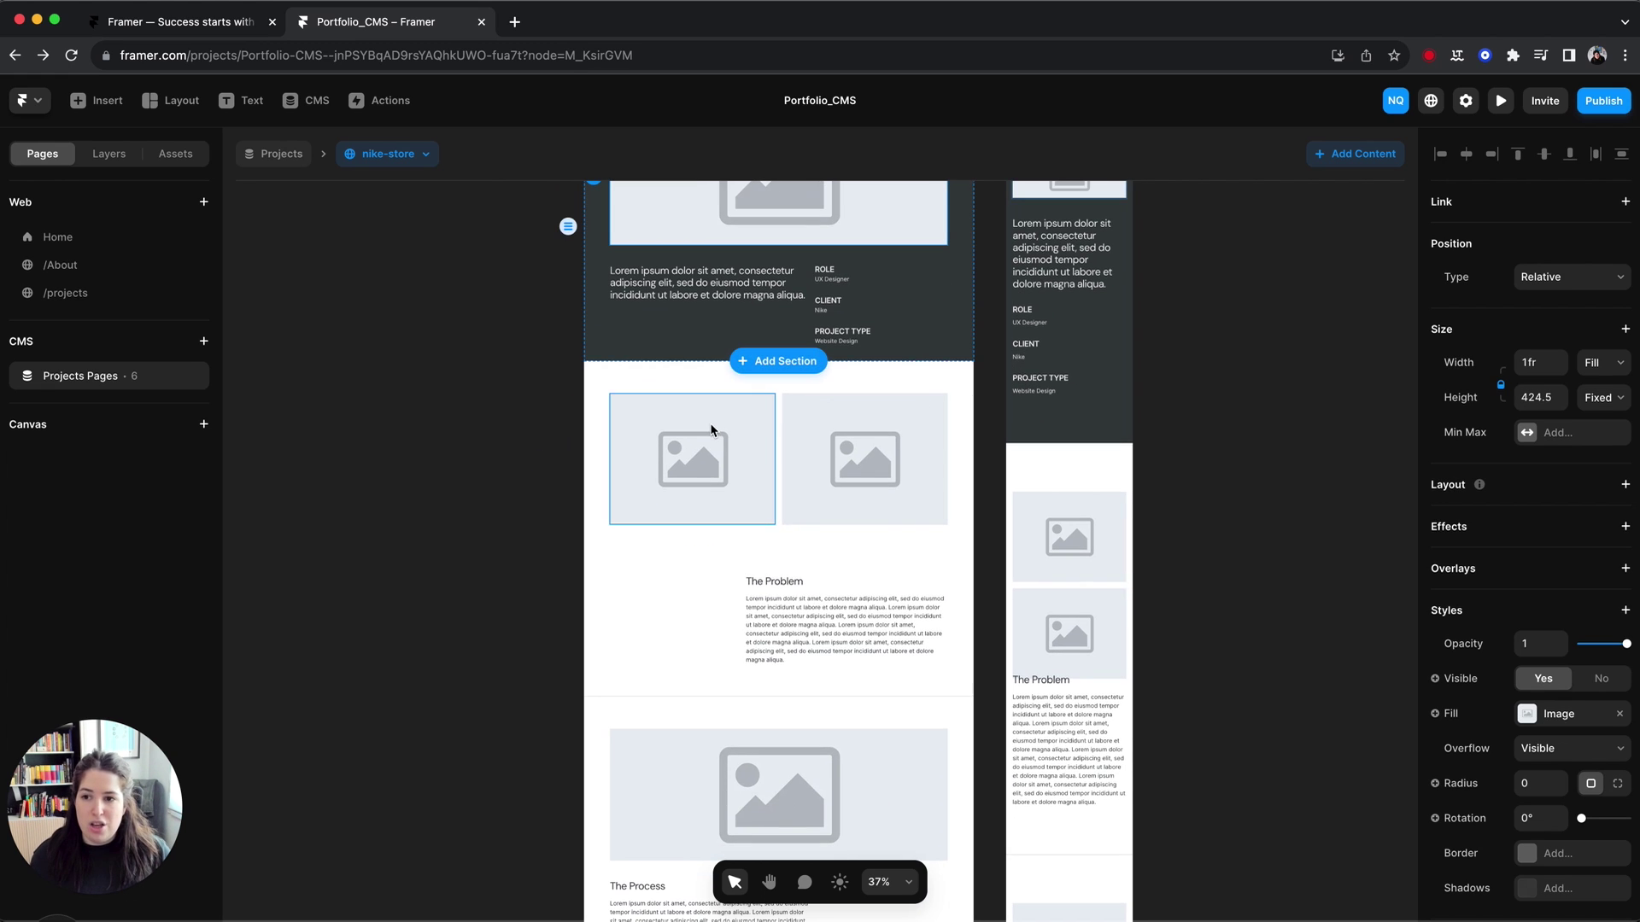
pyautogui.scroll(-2, 633, 418)
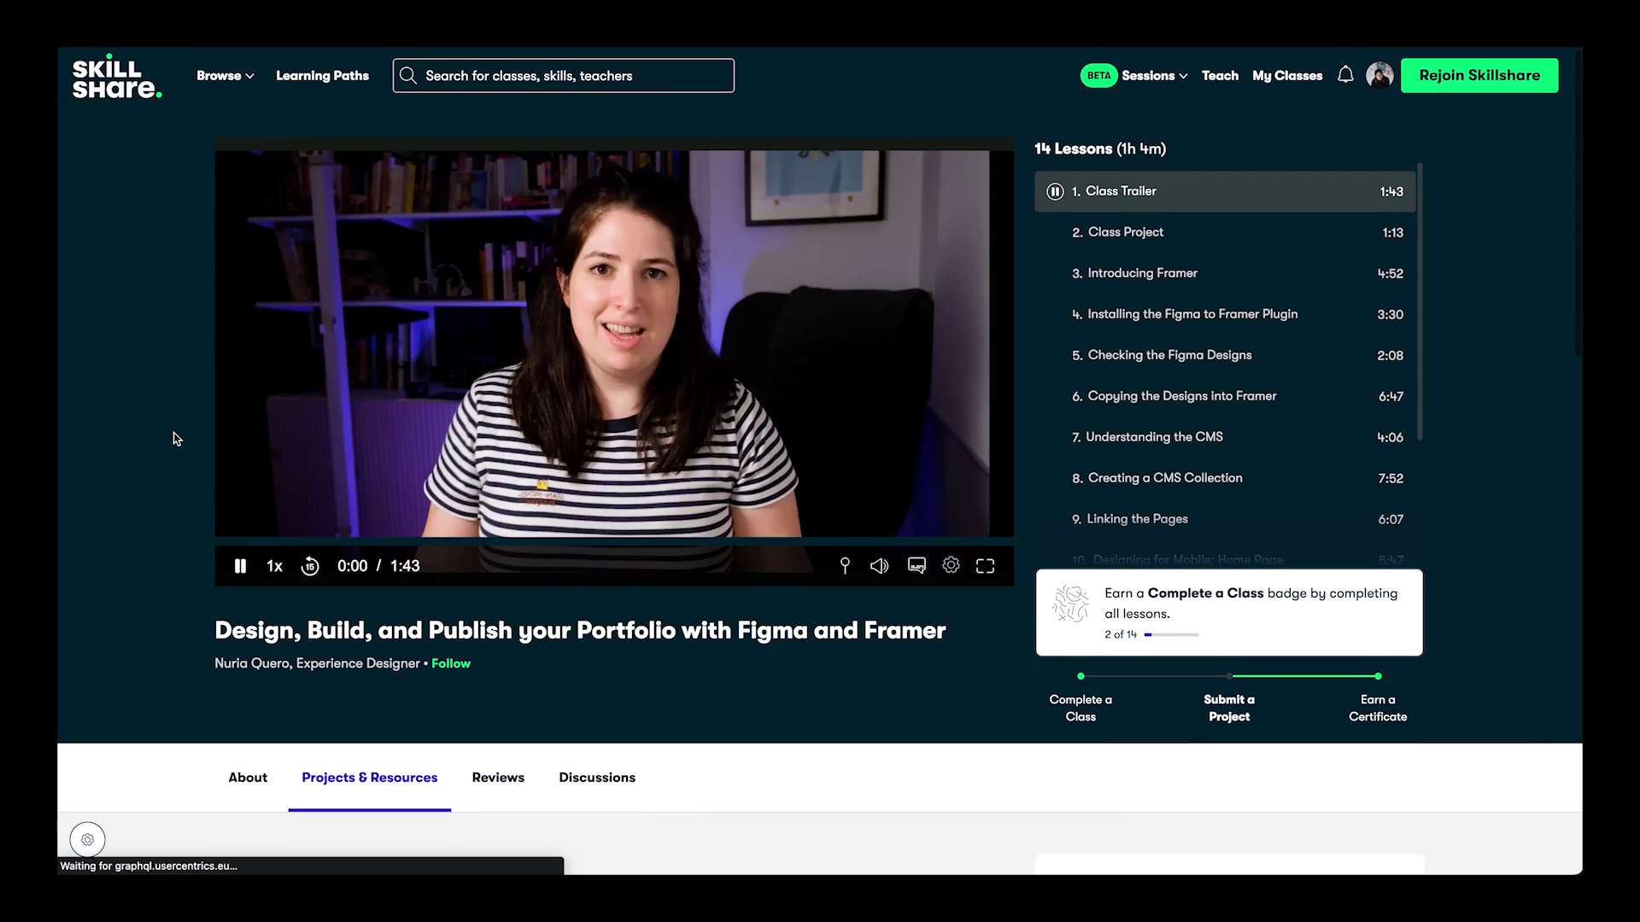
pyautogui.scroll(-1, 1293, 248)
pyautogui.scroll(-1, 1293, 247)
pyautogui.scroll(-1, 1293, 248)
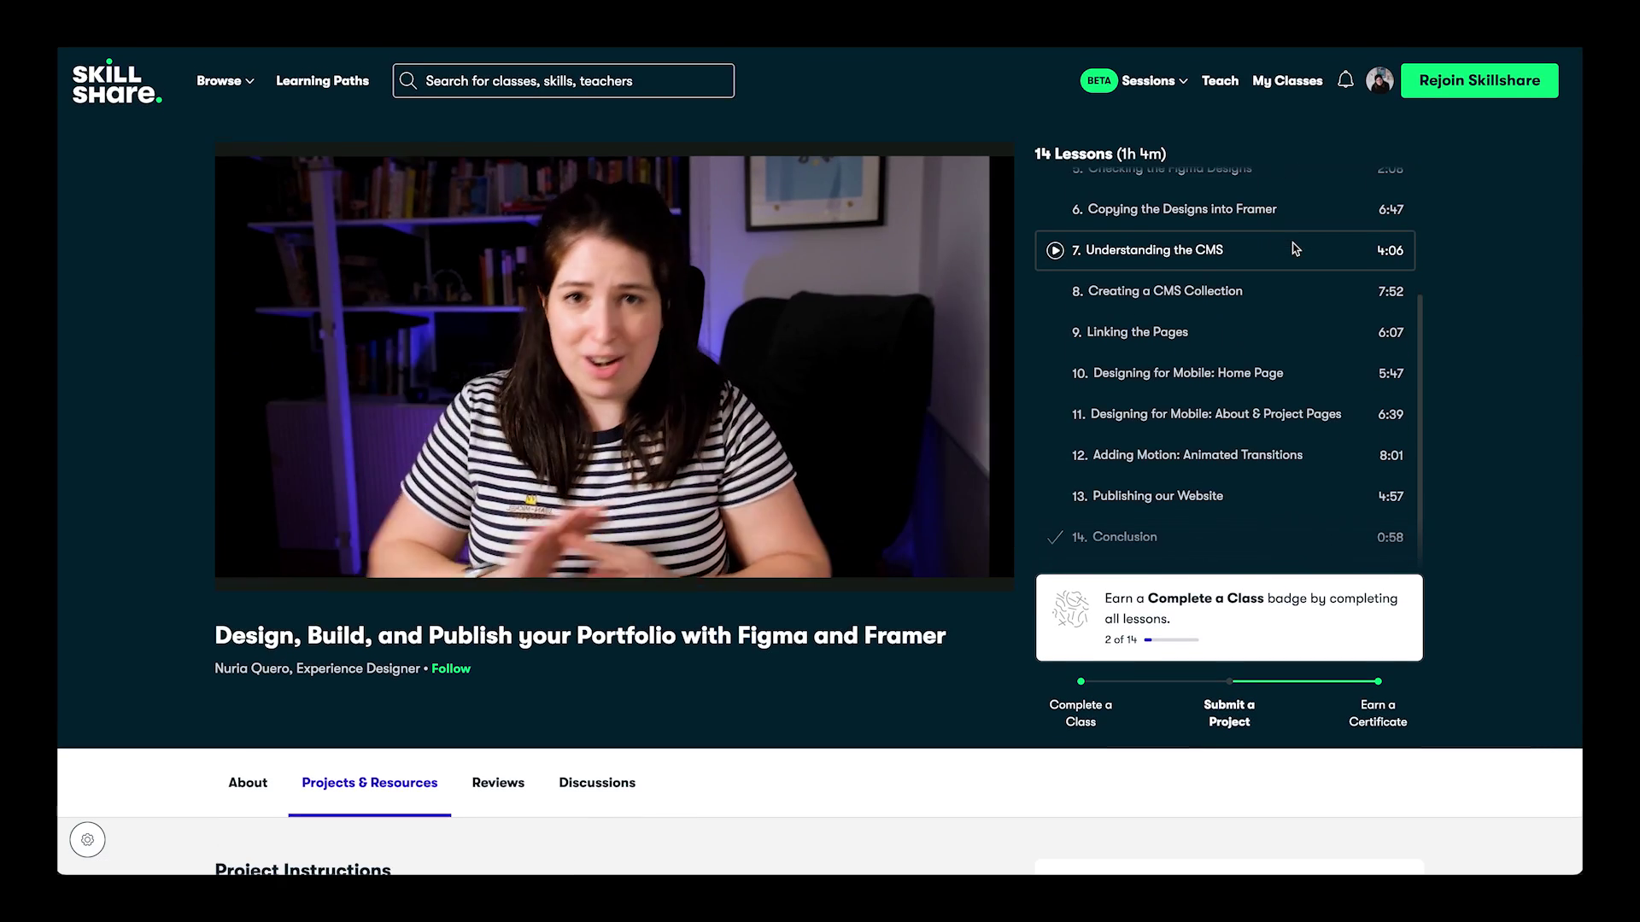